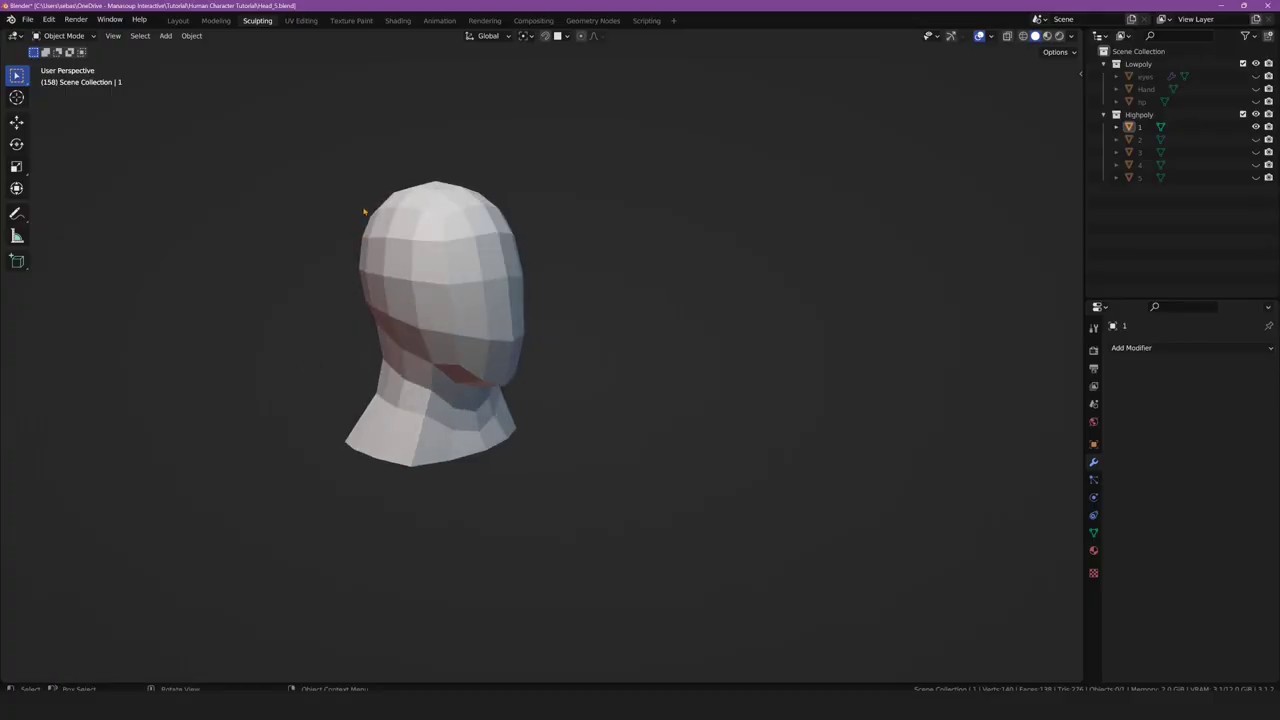
# Orbit around the blocky low-poly head and select it as object 1
pyautogui.moveTo(273, 431); pyautogui.dragTo(311, 414, button='middle')
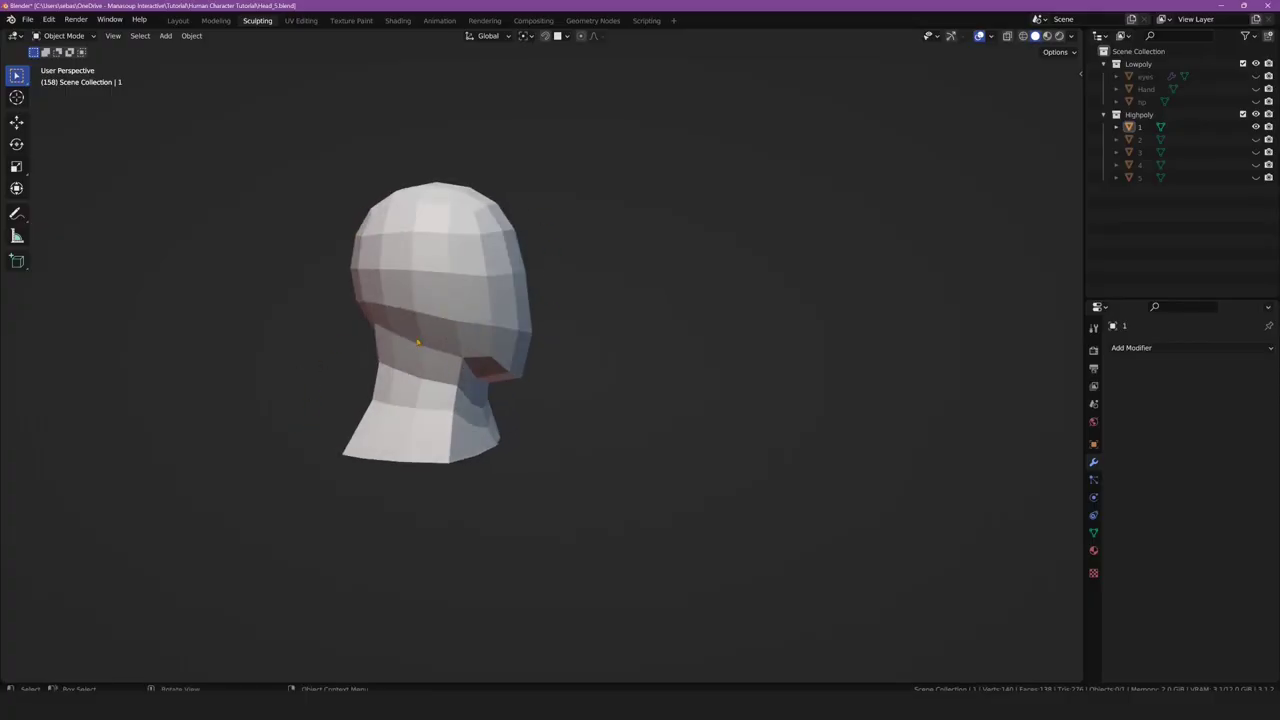
pyautogui.moveTo(418, 343); pyautogui.dragTo(306, 349, button='middle')
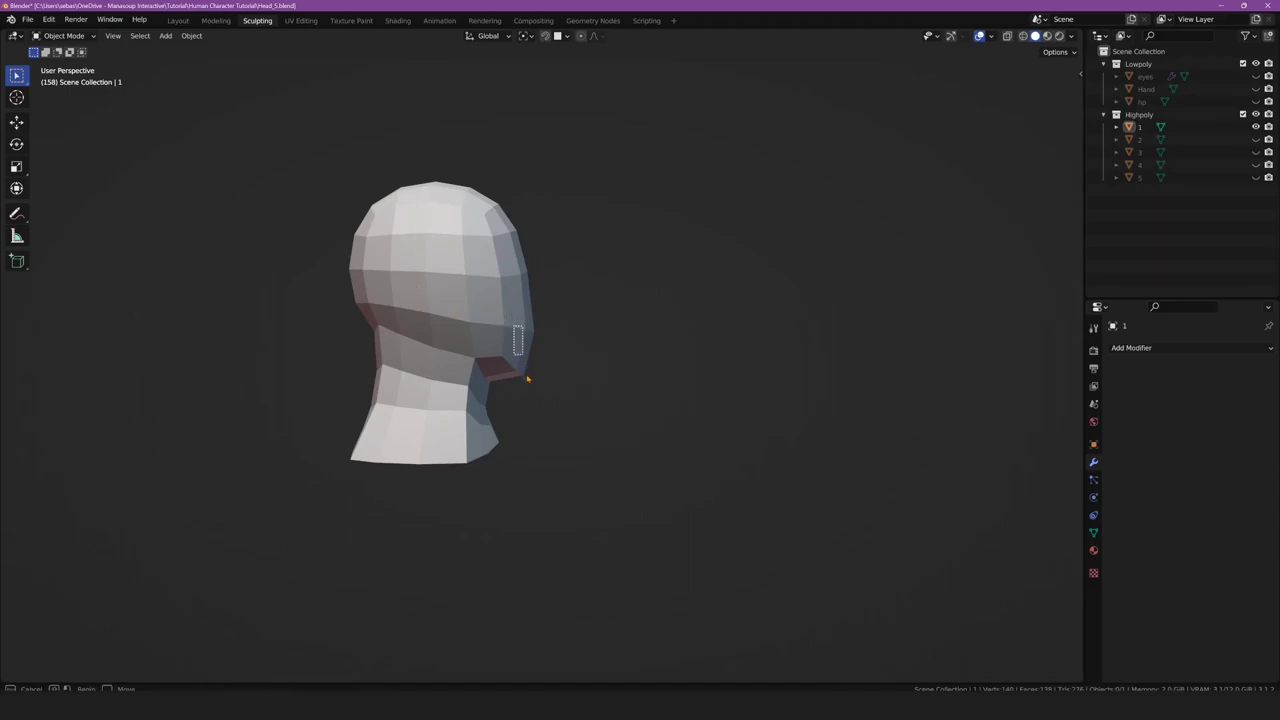
pyautogui.click(518, 350)
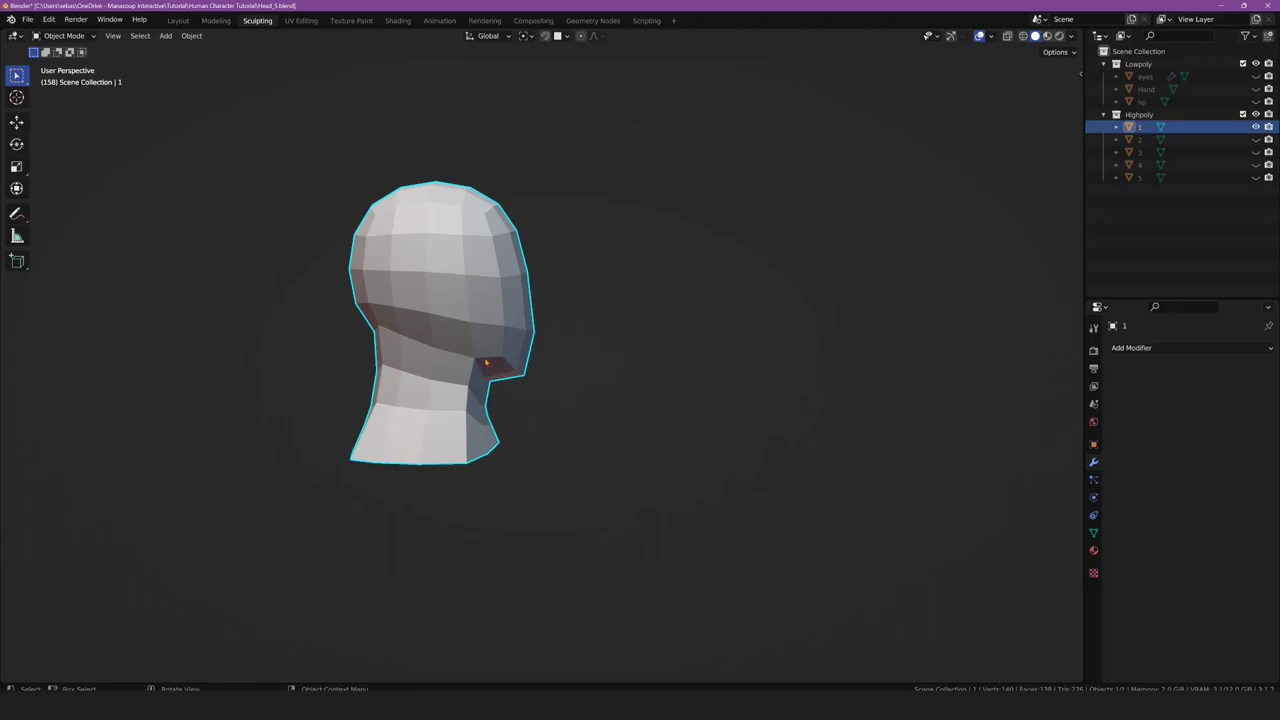
pyautogui.moveTo(490, 452)
pyautogui.mouseDown(button='middle')
pyautogui.moveTo(432, 432)
pyautogui.moveTo(440, 425)
pyautogui.mouseUp(button='middle')
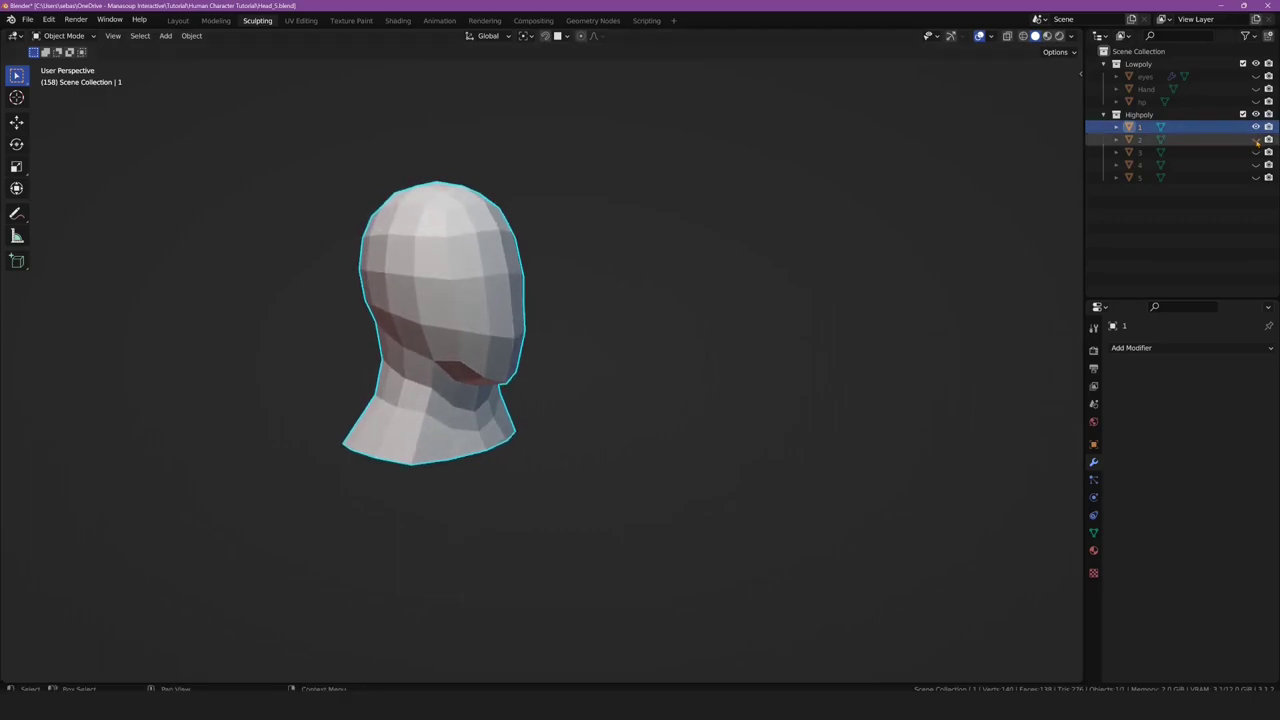
# Unhide sculpted head object 2 and orbit and zoom to a near-frontal view of both heads
pyautogui.click(1256, 139)
pyautogui.moveTo(710, 353)
pyautogui.mouseDown(button='middle')
pyautogui.moveTo(500, 372)
pyautogui.moveTo(308, 323)
pyautogui.mouseUp(button='middle')
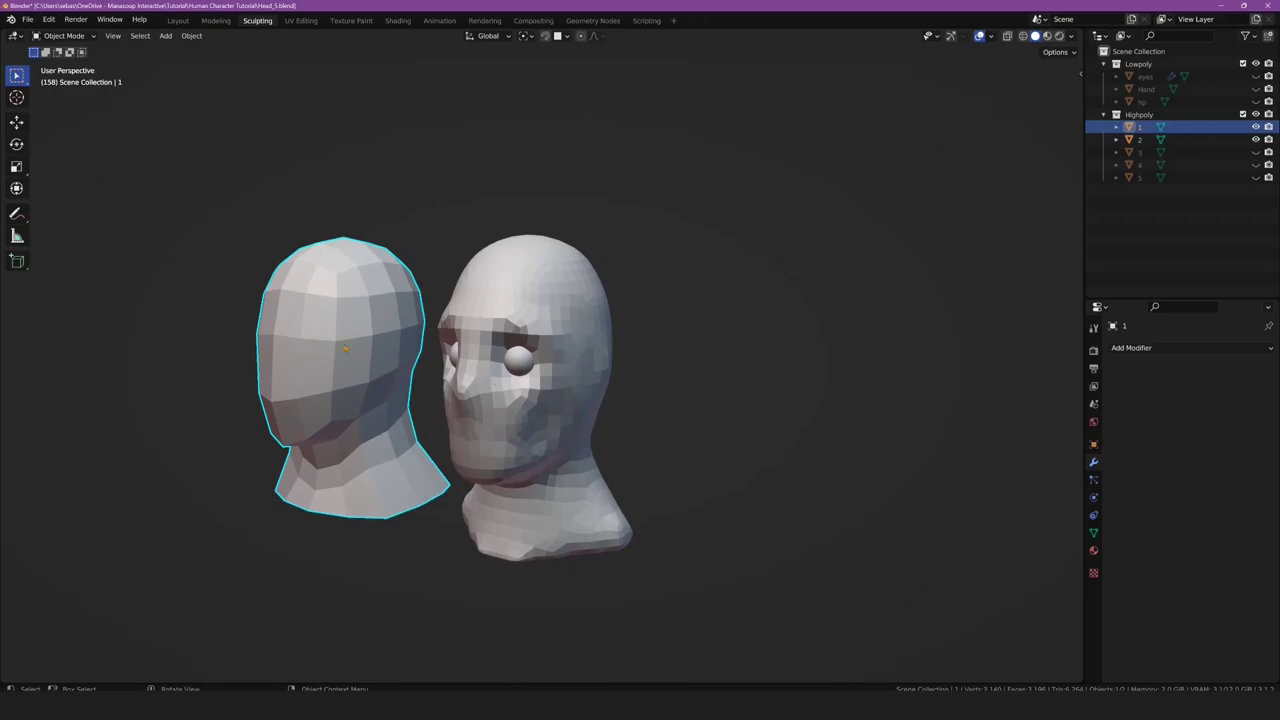
pyautogui.moveTo(299, 367); pyautogui.dragTo(280, 338, button='middle')
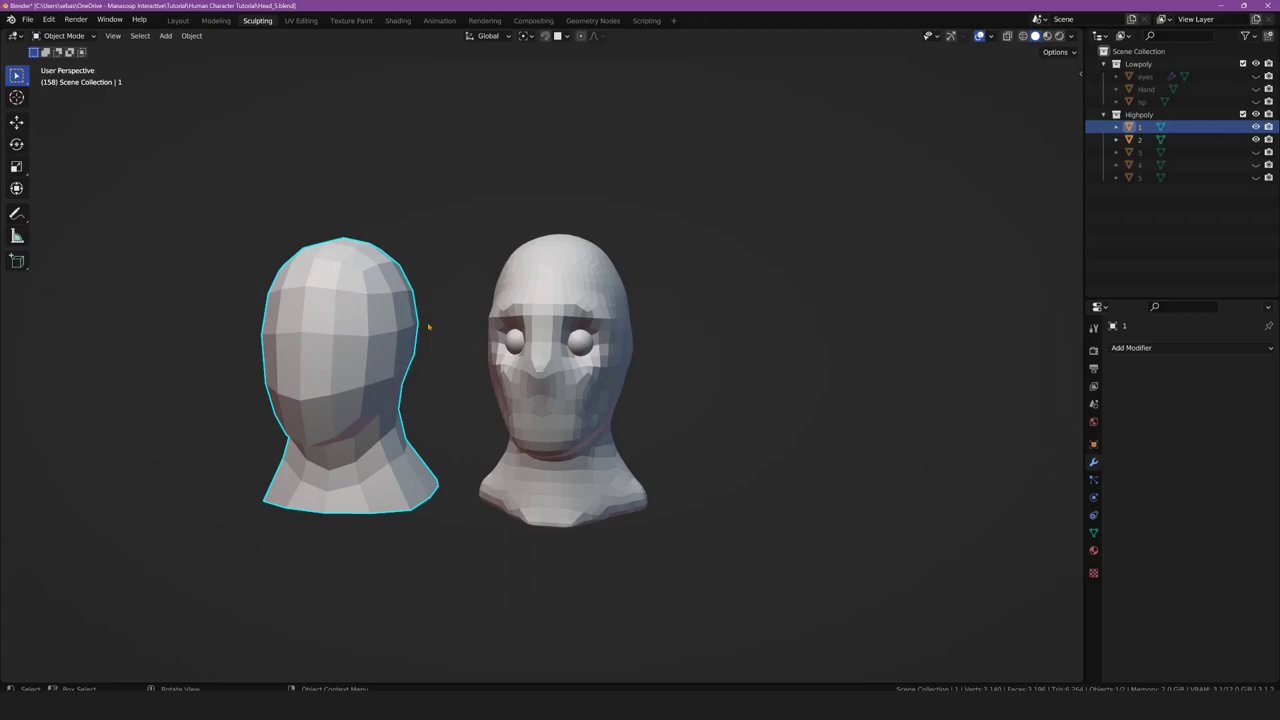
pyautogui.moveTo(556, 400); pyautogui.dragTo(538, 342, button='middle')
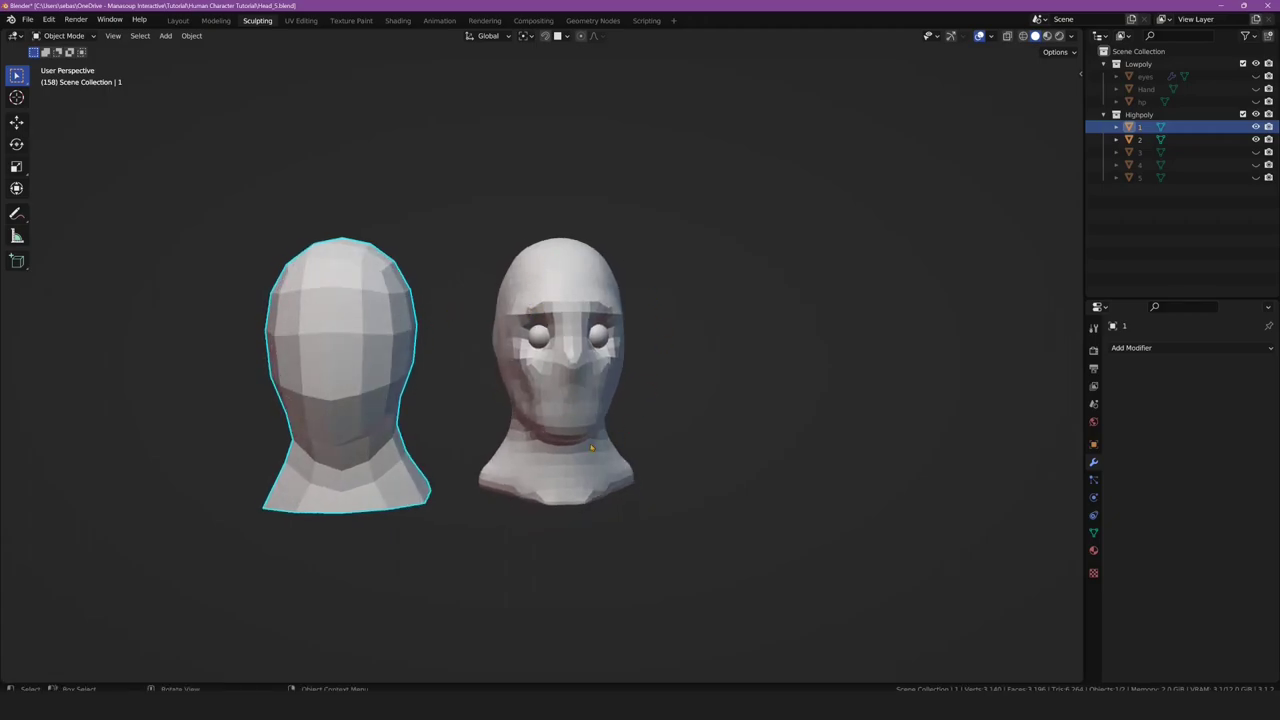
pyautogui.scroll(2, 450, 380)
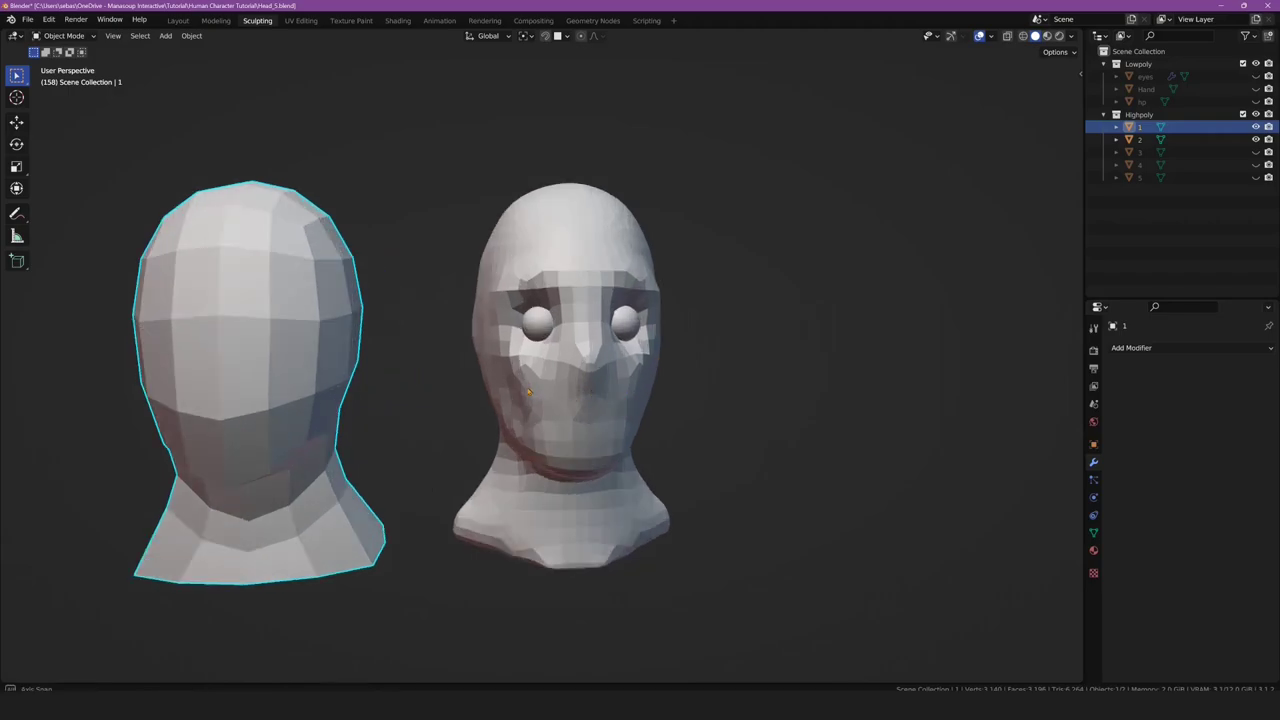
pyautogui.moveTo(560, 380)
pyautogui.mouseDown(button='middle')
pyautogui.moveTo(511, 381)
pyautogui.moveTo(531, 408)
pyautogui.moveTo(491, 400)
pyautogui.moveTo(497, 419)
pyautogui.mouseUp(button='middle')
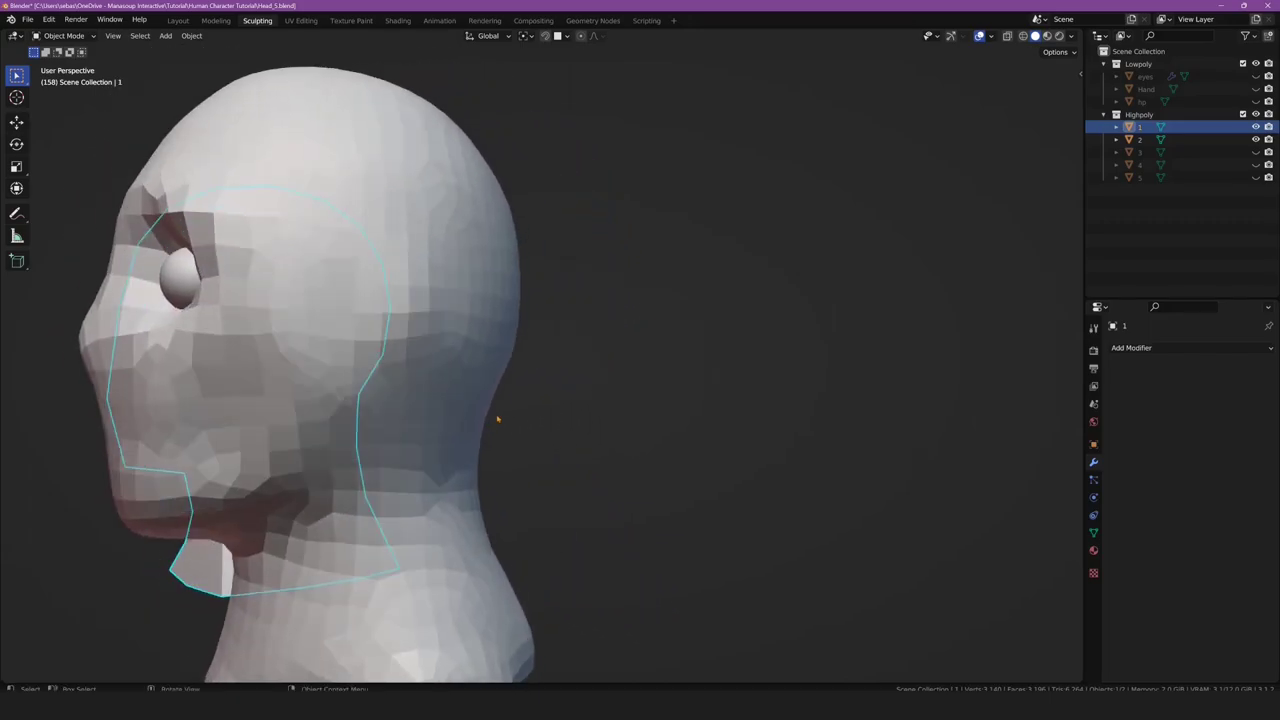
# Frame the head in right orthographic view and annotate strokes up from the chin and around the eye
pyautogui.press('KP_3')
pyautogui.press('KP_Decimal')
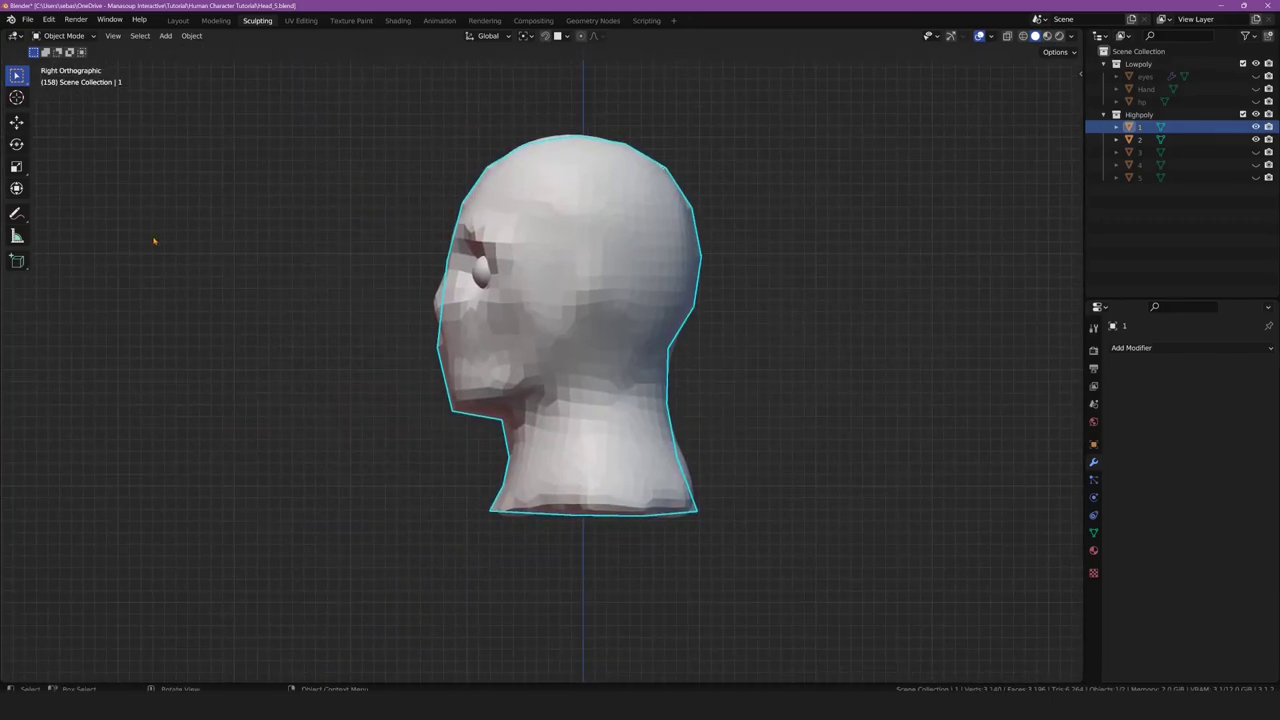
pyautogui.click(18, 214)
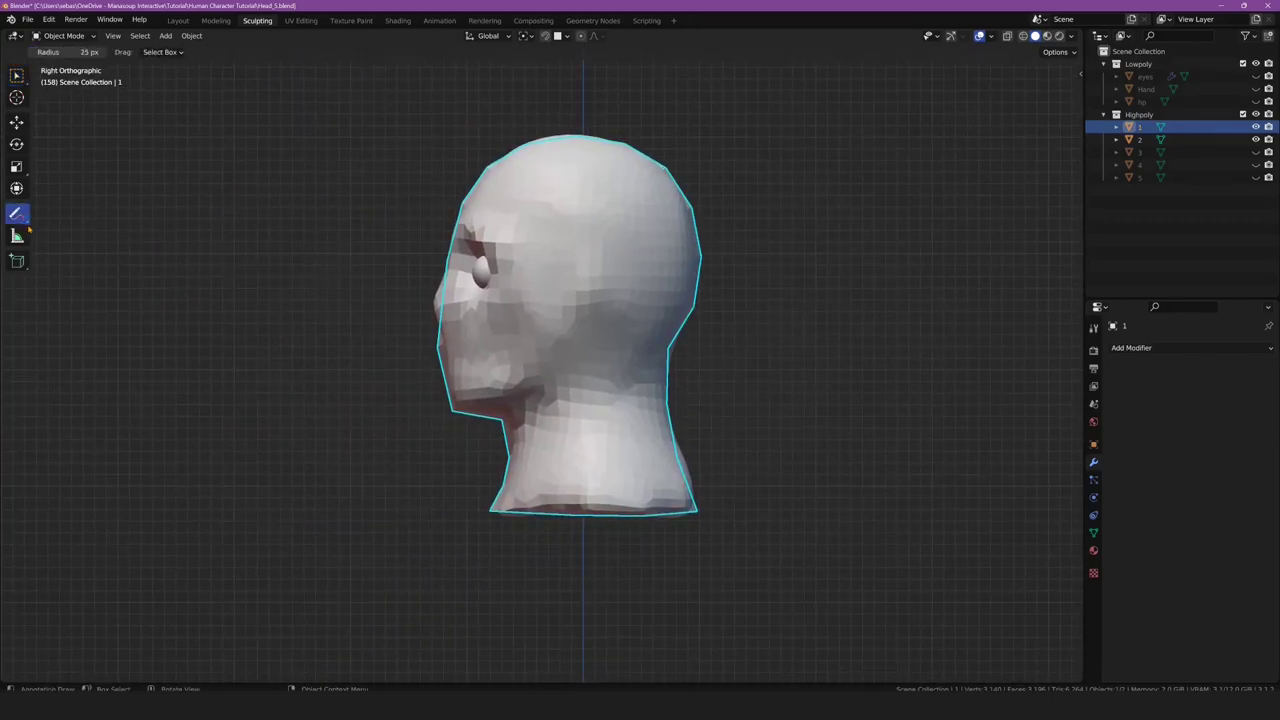
pyautogui.moveTo(28, 226); pyautogui.dragTo(63, 214)
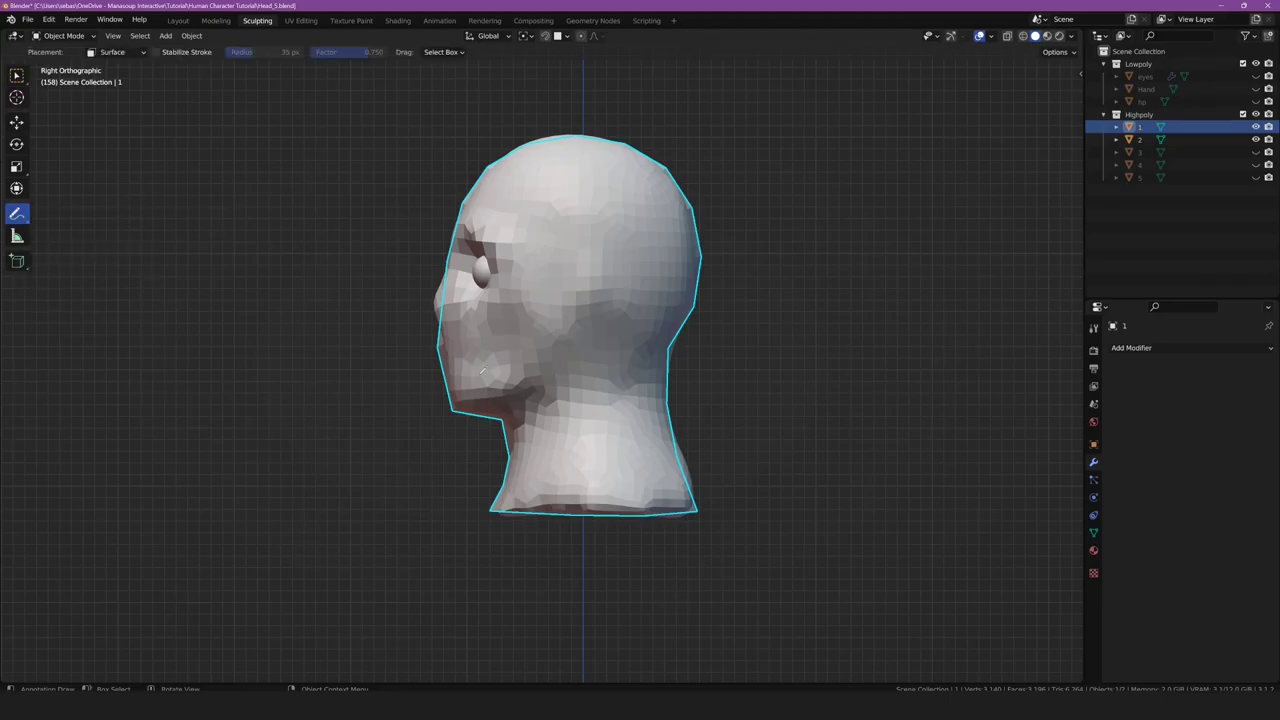
pyautogui.moveTo(453, 396)
pyautogui.mouseDown()
pyautogui.moveTo(463, 404)
pyautogui.moveTo(616, 300)
pyautogui.mouseUp()
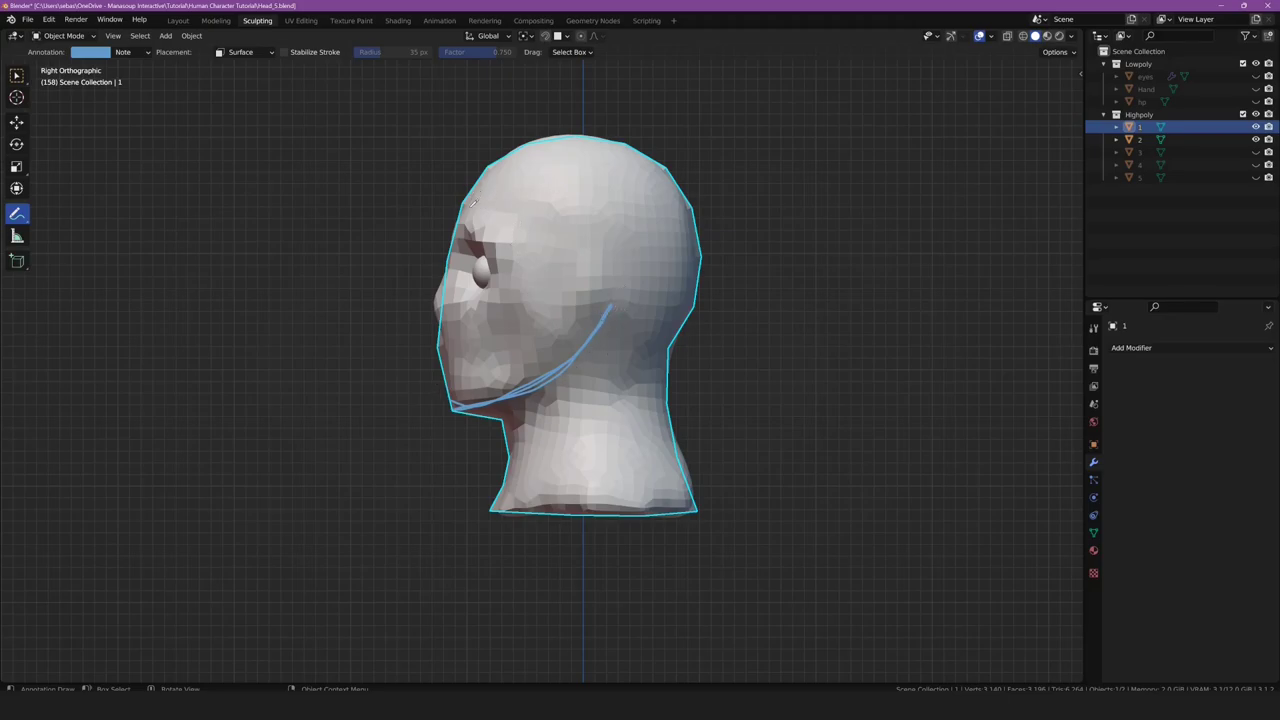
pyautogui.moveTo(462, 232); pyautogui.dragTo(444, 305)
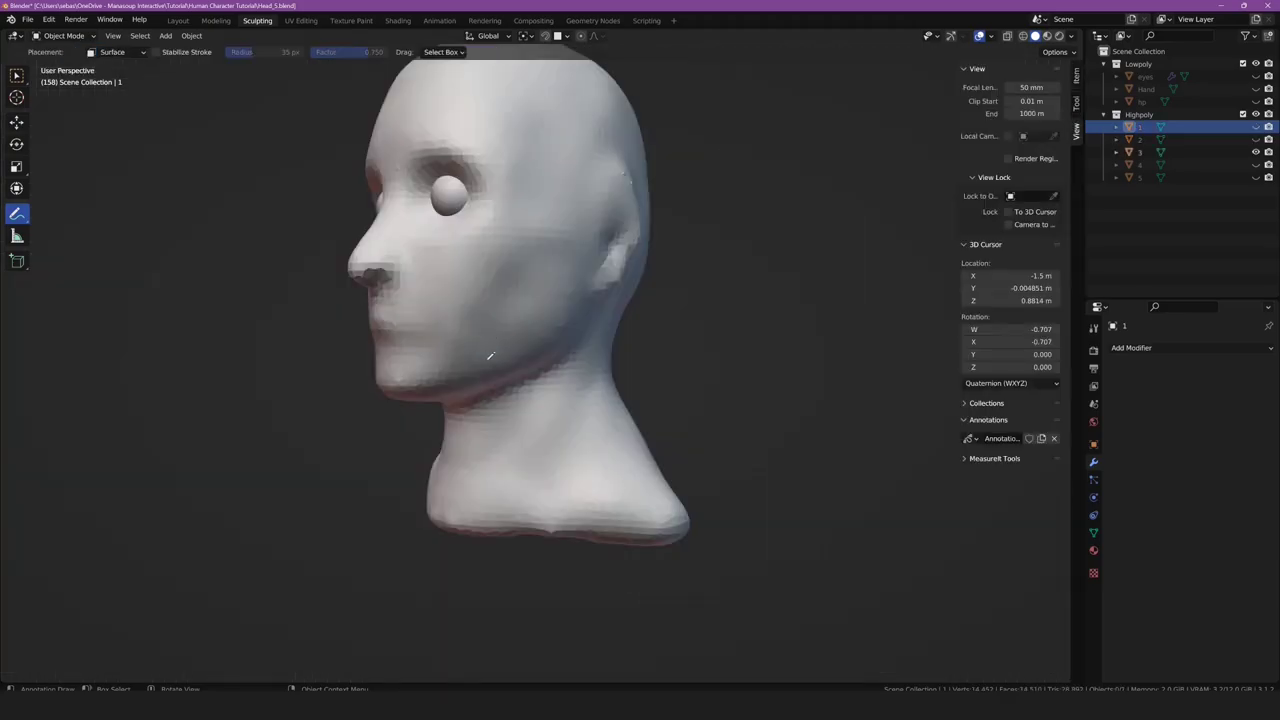
# Draw annotation curves up the cheek from front three-quarter views
pyautogui.moveTo(490, 356); pyautogui.dragTo(578, 254)
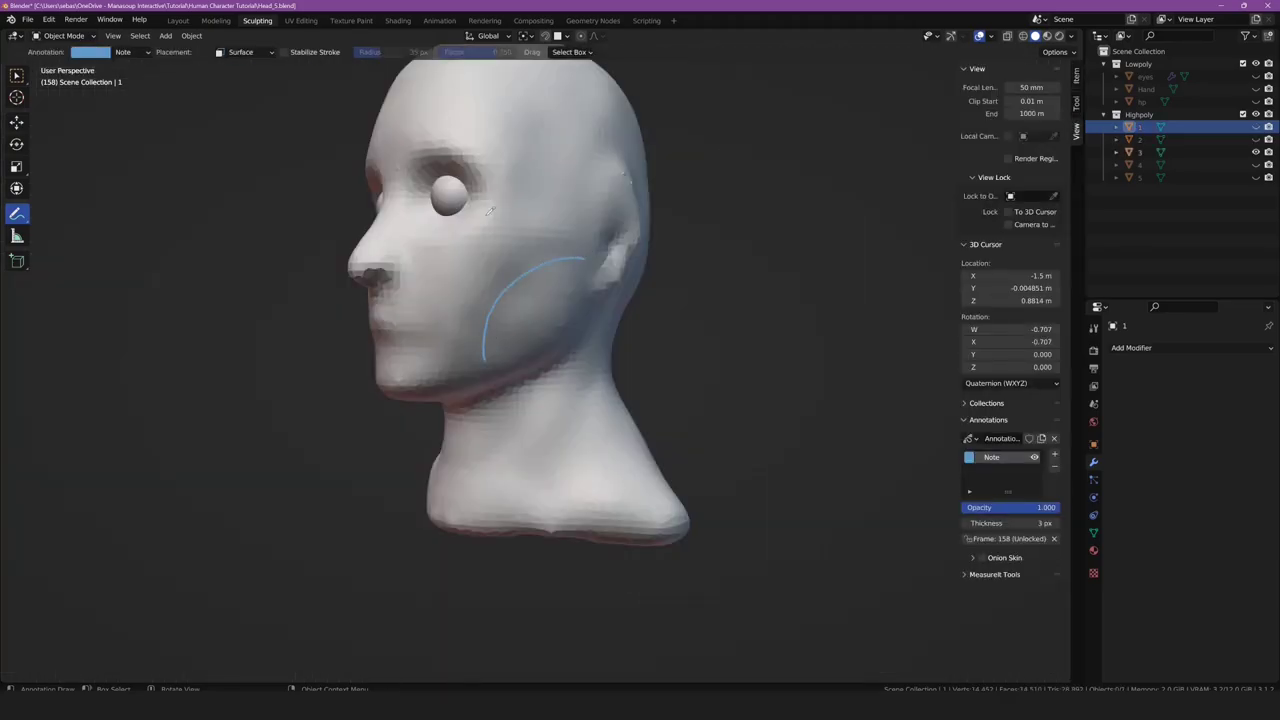
pyautogui.keyDown('shift'); pyautogui.moveTo(490, 210); pyautogui.dragTo(539, 190, button='middle'); pyautogui.keyUp('shift')
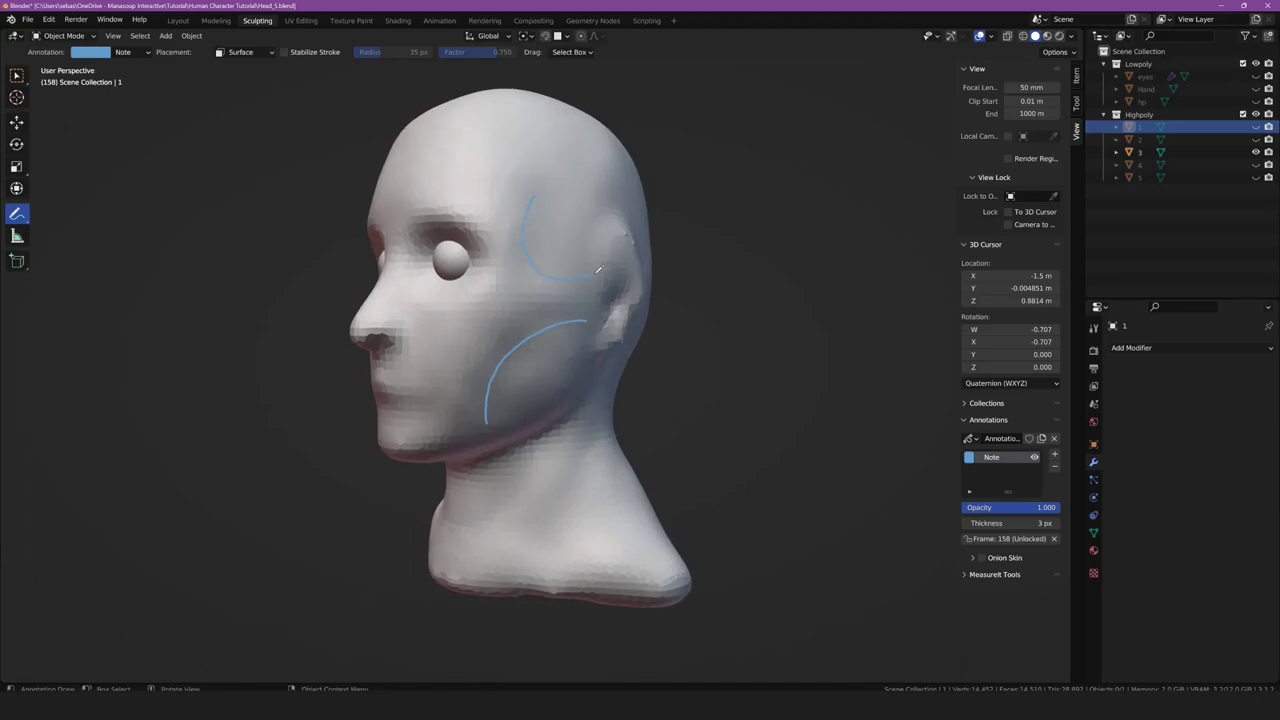
pyautogui.moveTo(598, 269); pyautogui.dragTo(572, 325, button='middle')
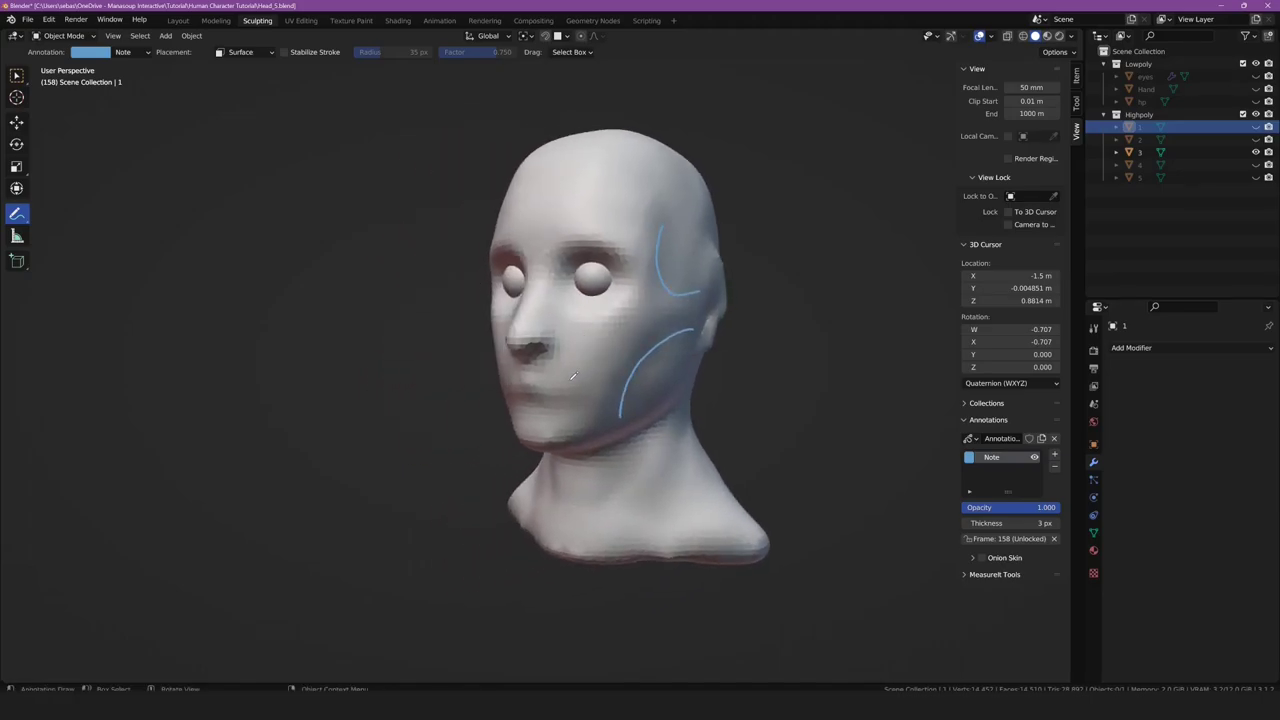
pyautogui.moveTo(572, 377)
pyautogui.mouseDown()
pyautogui.moveTo(657, 266)
pyautogui.moveTo(614, 305)
pyautogui.moveTo(553, 318)
pyautogui.moveTo(562, 252)
pyautogui.moveTo(634, 255)
pyautogui.moveTo(576, 188)
pyautogui.moveTo(537, 226)
pyautogui.moveTo(547, 290)
pyautogui.mouseUp()
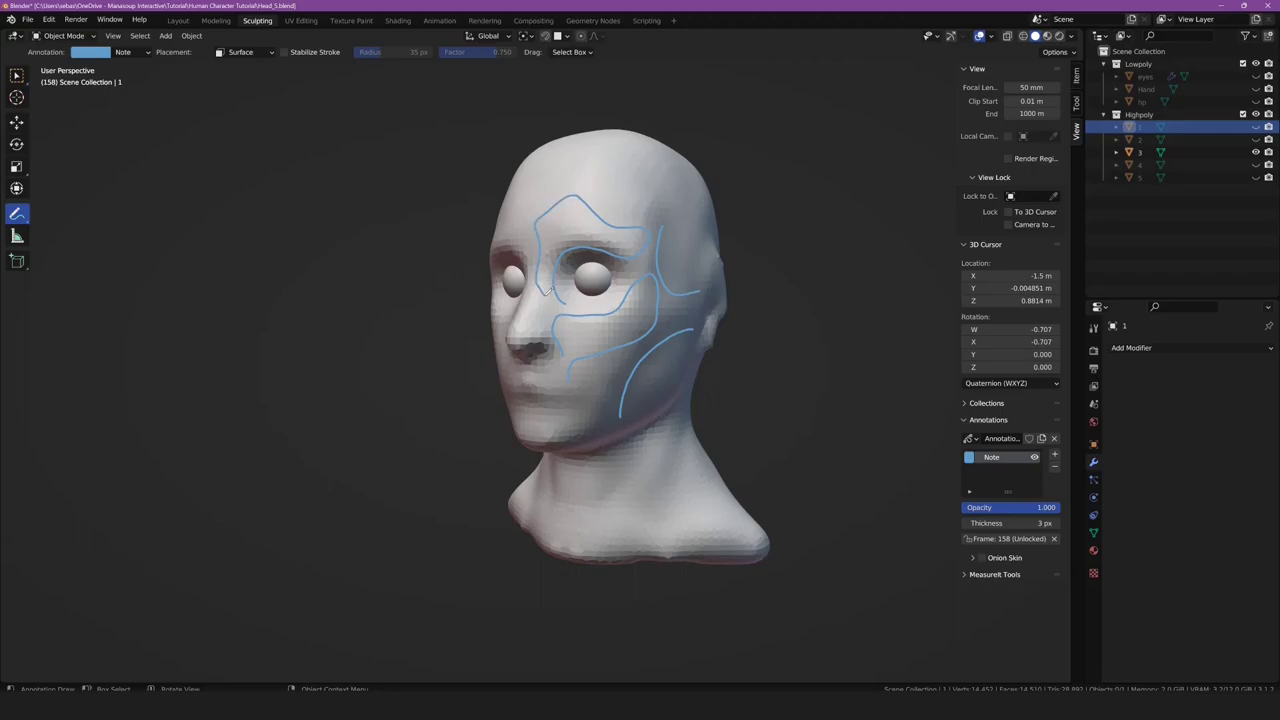
pyautogui.moveTo(550, 290)
pyautogui.mouseDown(button='middle')
pyautogui.moveTo(563, 294)
pyautogui.moveTo(549, 314)
pyautogui.mouseUp(button='middle')
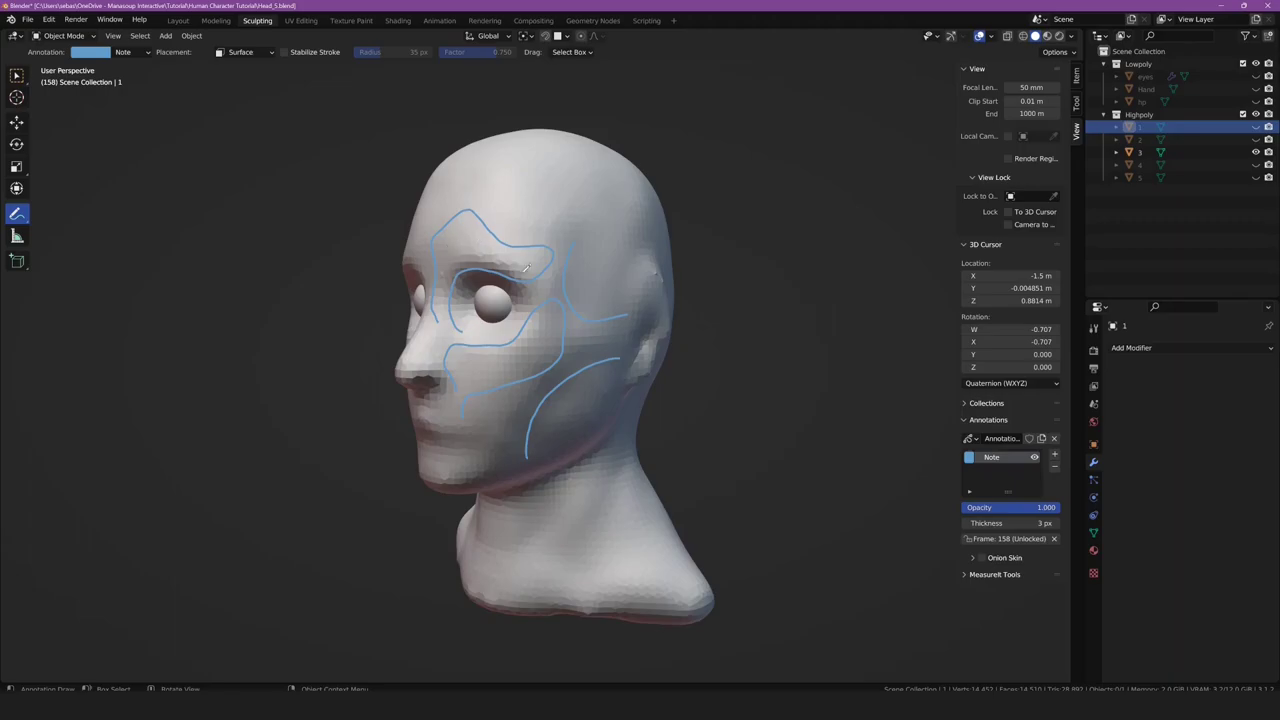
# From the left profile, draw an annotation line along the jawline, then orbit back to three-quarter view
pyautogui.moveTo(584, 382); pyautogui.dragTo(487, 392, button='middle')
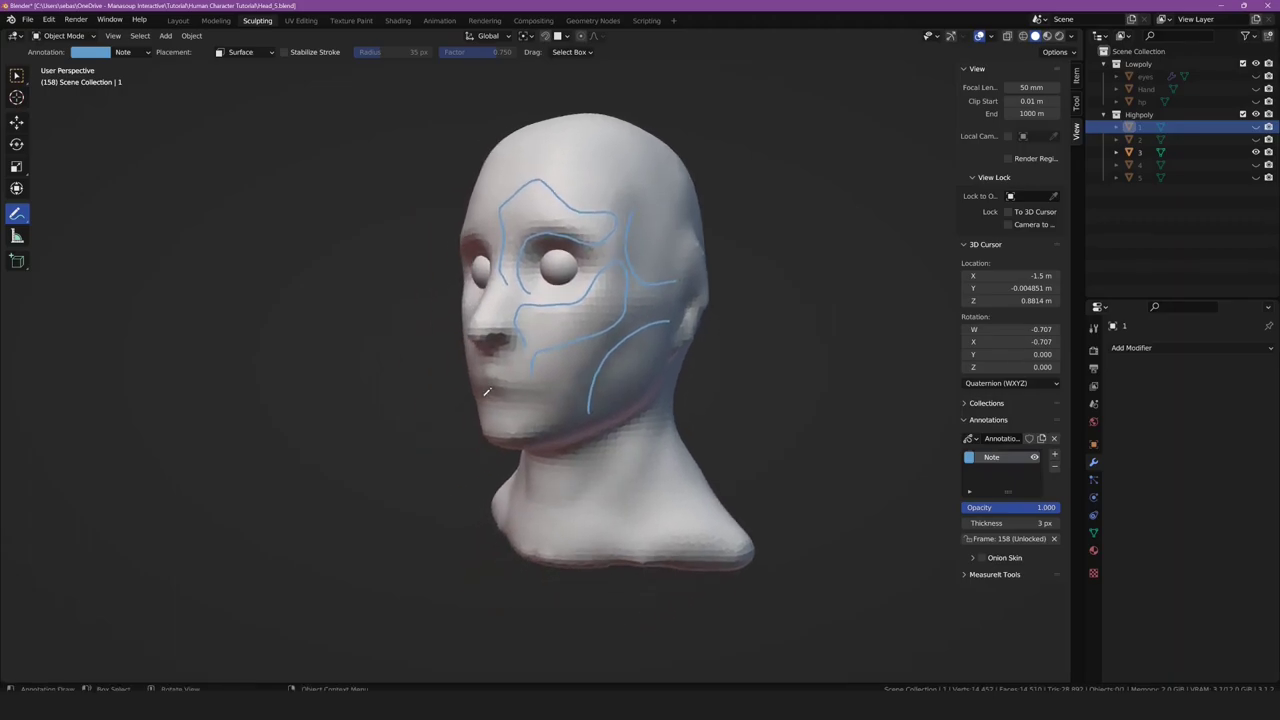
pyautogui.moveTo(551, 434); pyautogui.dragTo(300, 452, button='middle')
pyautogui.scroll(2, 293, 455)
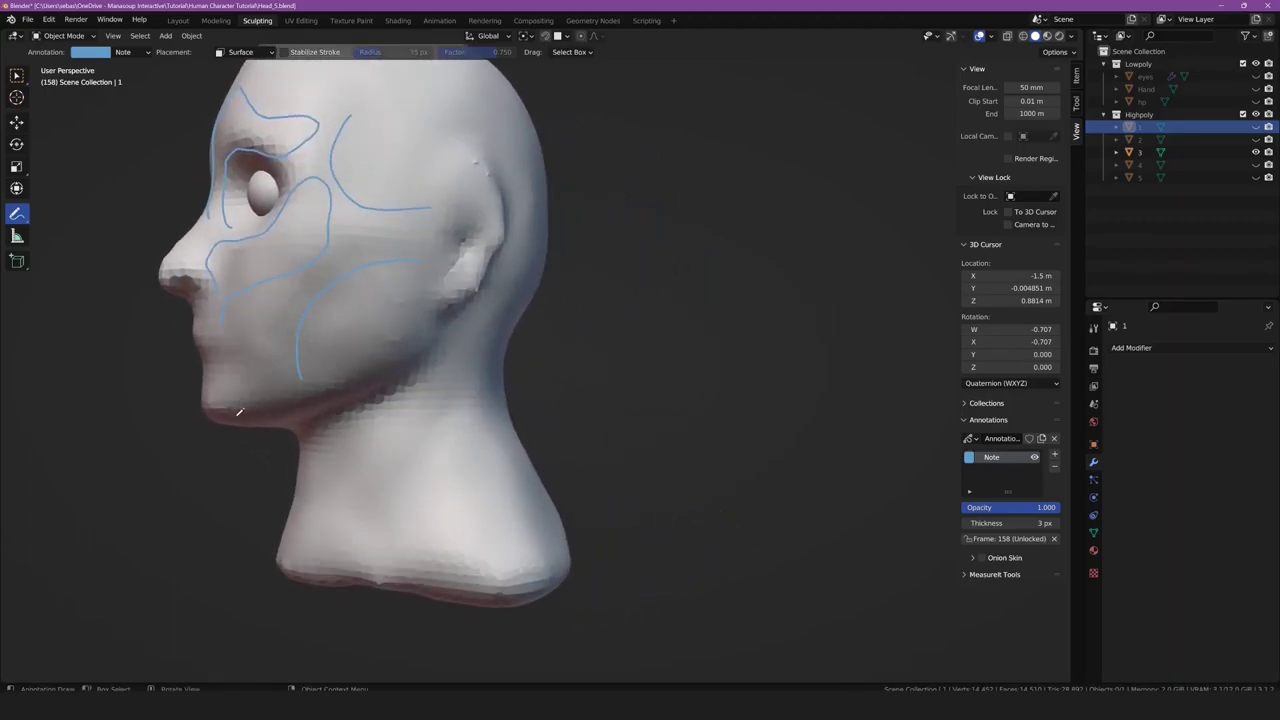
pyautogui.moveTo(239, 411)
pyautogui.mouseDown()
pyautogui.moveTo(294, 412)
pyautogui.moveTo(414, 369)
pyautogui.moveTo(448, 322)
pyautogui.moveTo(437, 303)
pyautogui.mouseUp()
pyautogui.moveTo(443, 226); pyautogui.dragTo(506, 168, button='middle')
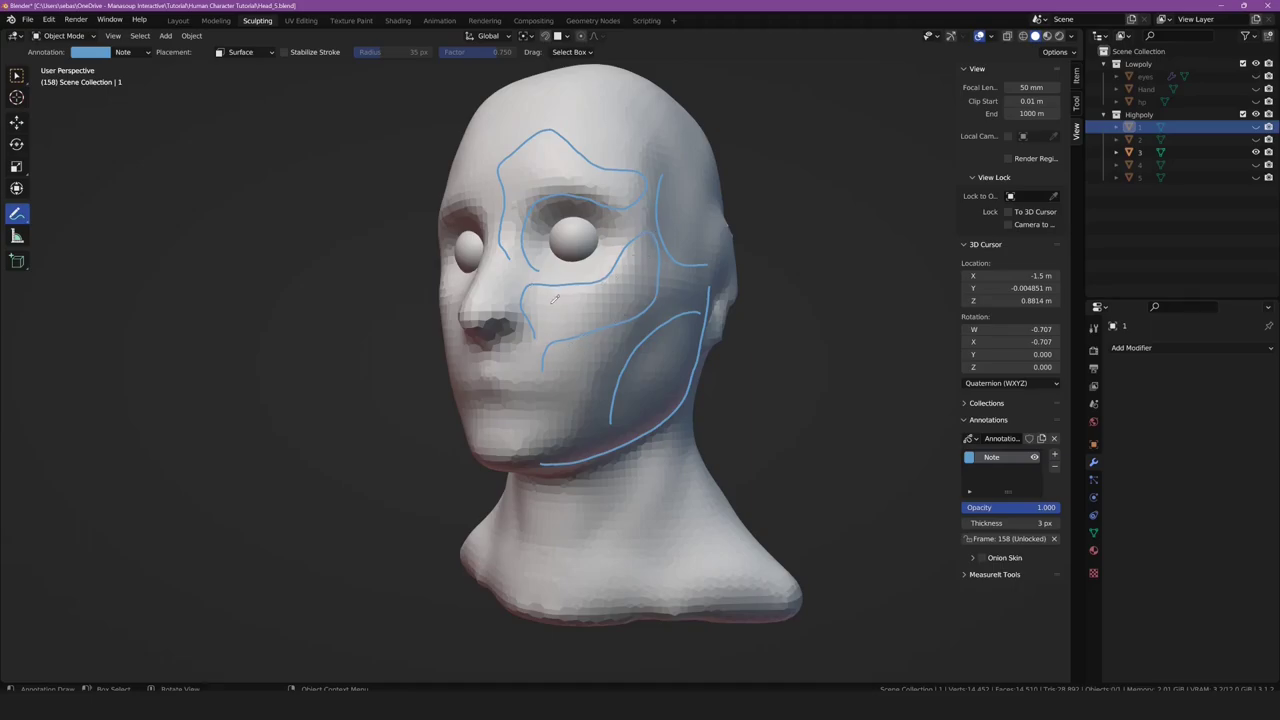
pyautogui.moveTo(555, 296); pyautogui.dragTo(658, 316, button='middle')
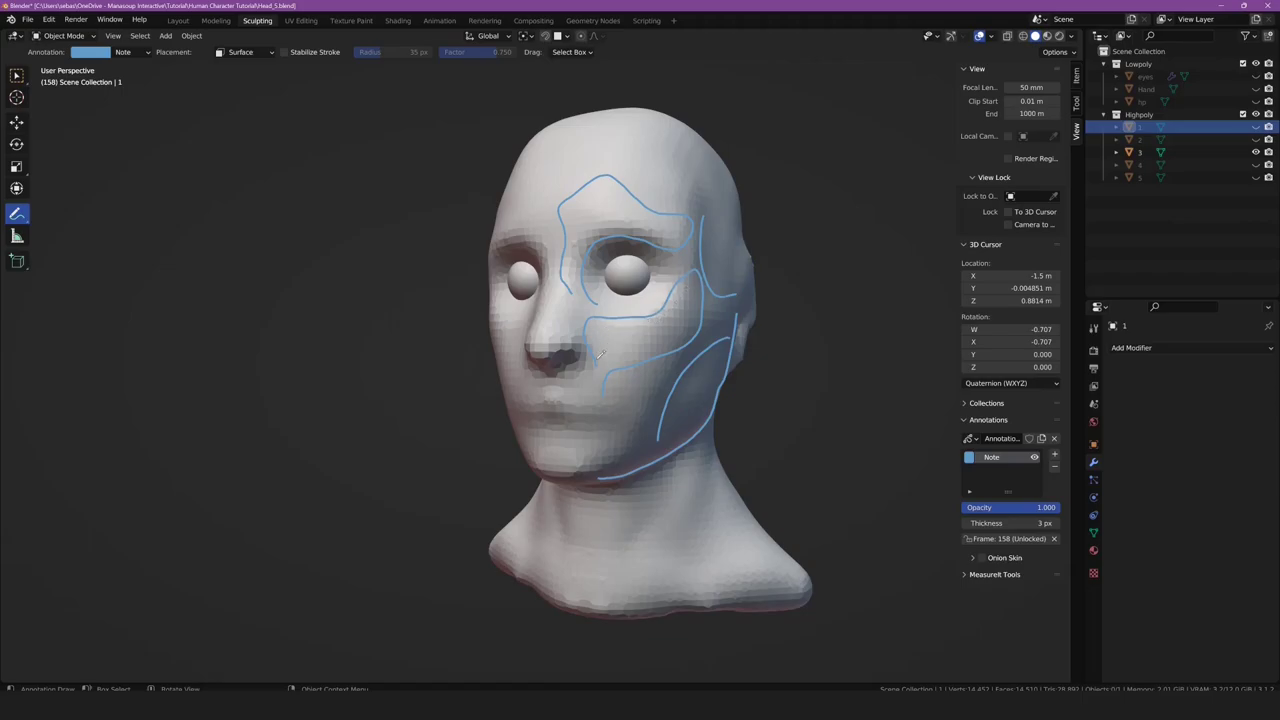
pyautogui.moveTo(601, 352); pyautogui.dragTo(580, 304, button='middle')
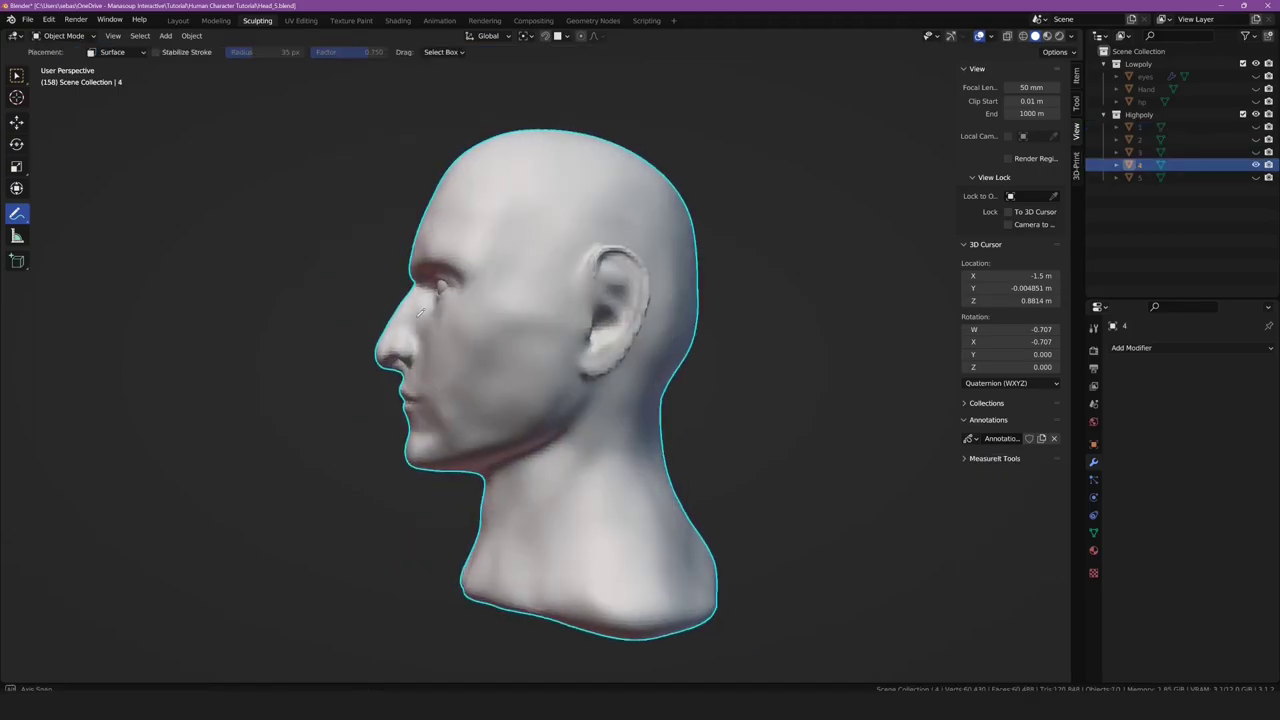
# Annotate the jaw to chin, a cheek mark, cheek toward ear, and ear across the forehead
pyautogui.moveTo(483, 305)
pyautogui.mouseDown(button='middle')
pyautogui.moveTo(471, 317)
pyautogui.moveTo(626, 358)
pyautogui.mouseUp(button='middle')
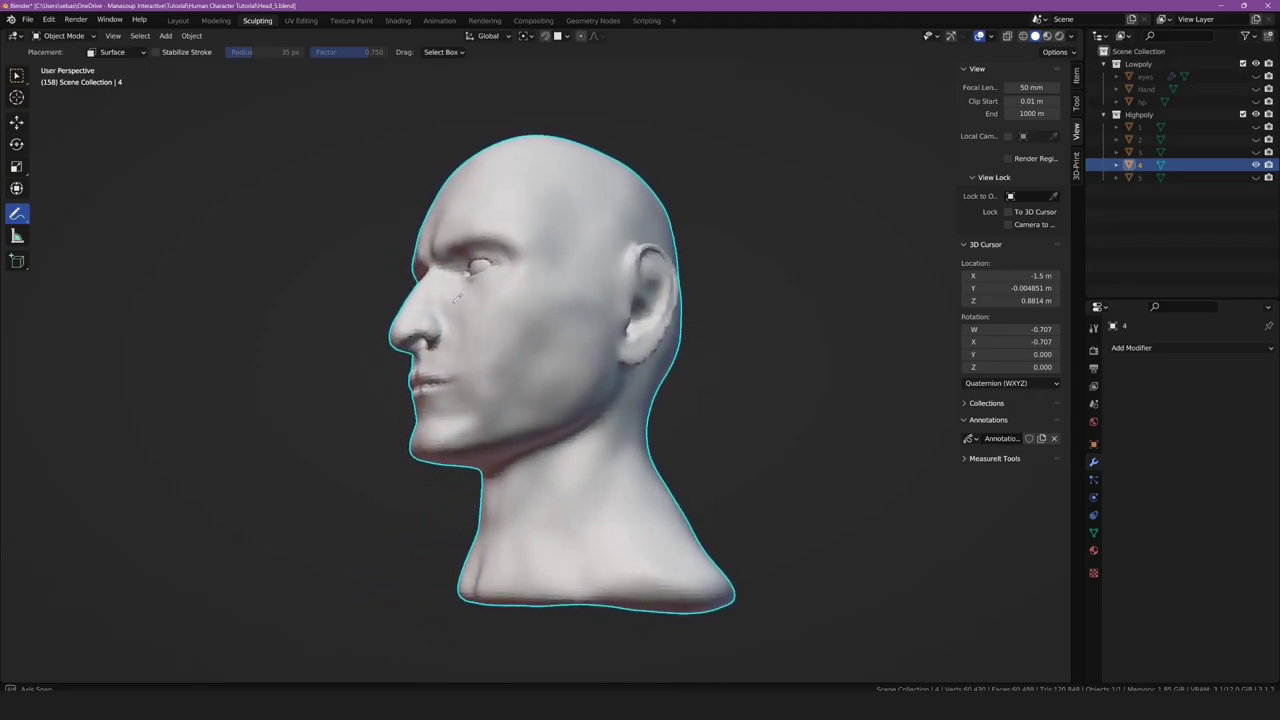
pyautogui.moveTo(626, 358); pyautogui.dragTo(493, 455)
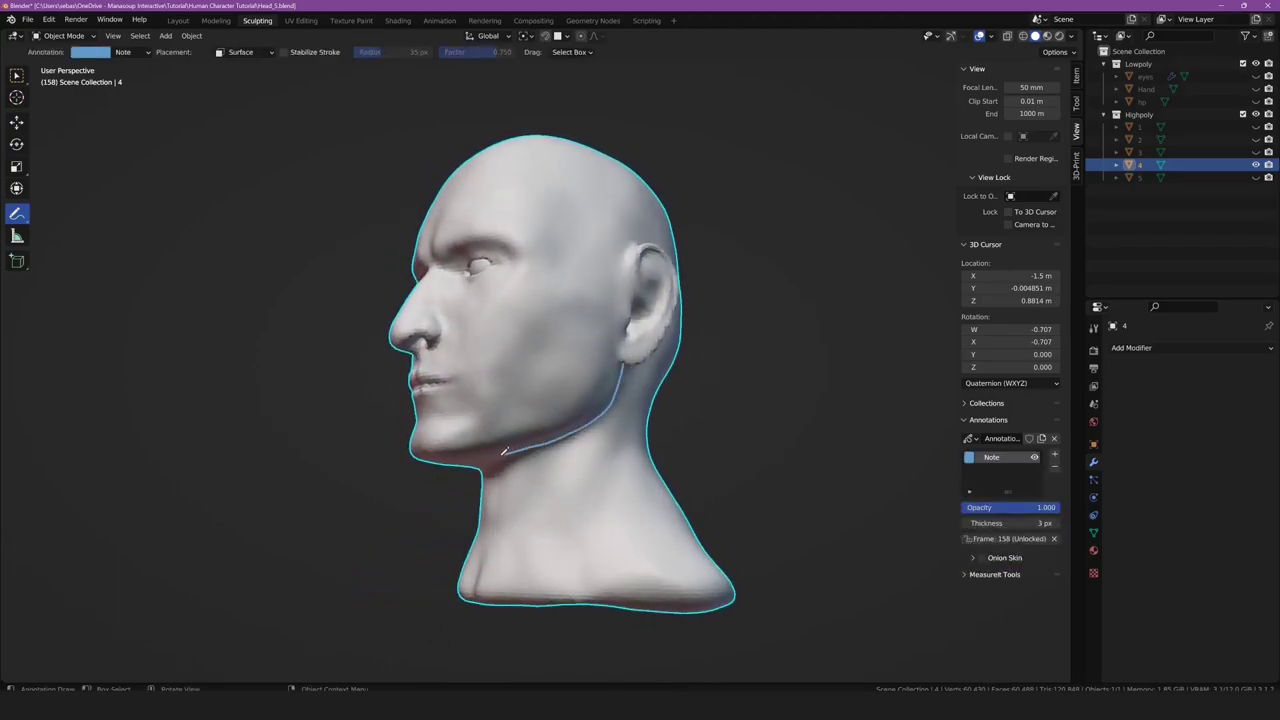
pyautogui.moveTo(592, 326); pyautogui.dragTo(608, 312)
pyautogui.moveTo(480, 335); pyautogui.dragTo(607, 281, button='middle')
pyautogui.moveTo(592, 227); pyautogui.dragTo(638, 311)
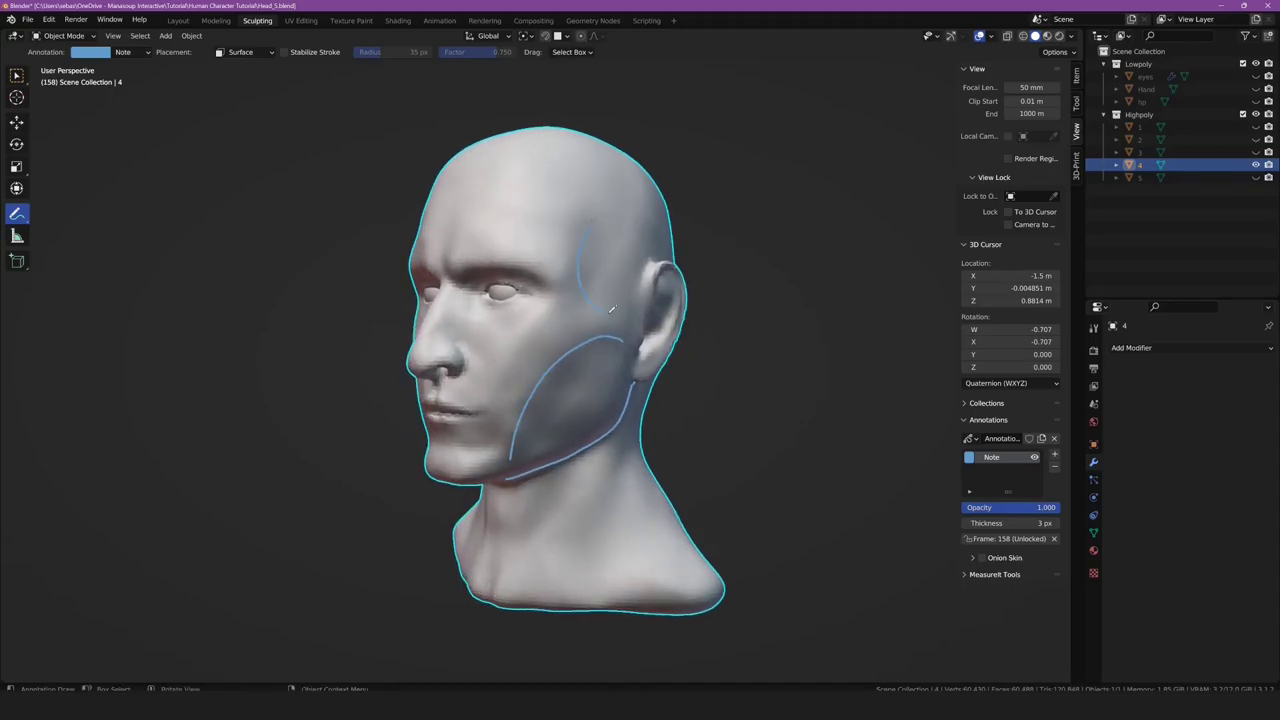
pyautogui.moveTo(535, 258); pyautogui.dragTo(600, 262, button='middle')
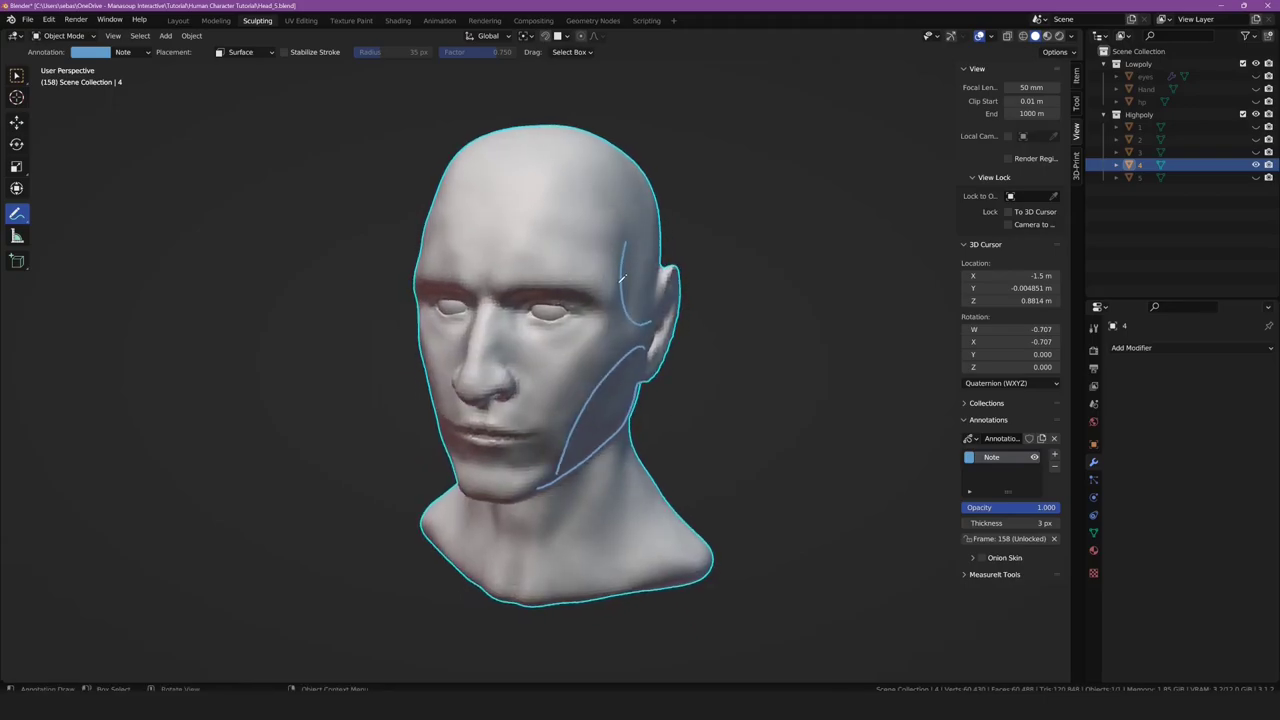
pyautogui.moveTo(622, 282)
pyautogui.mouseDown()
pyautogui.moveTo(521, 197)
pyautogui.moveTo(628, 262)
pyautogui.mouseUp()
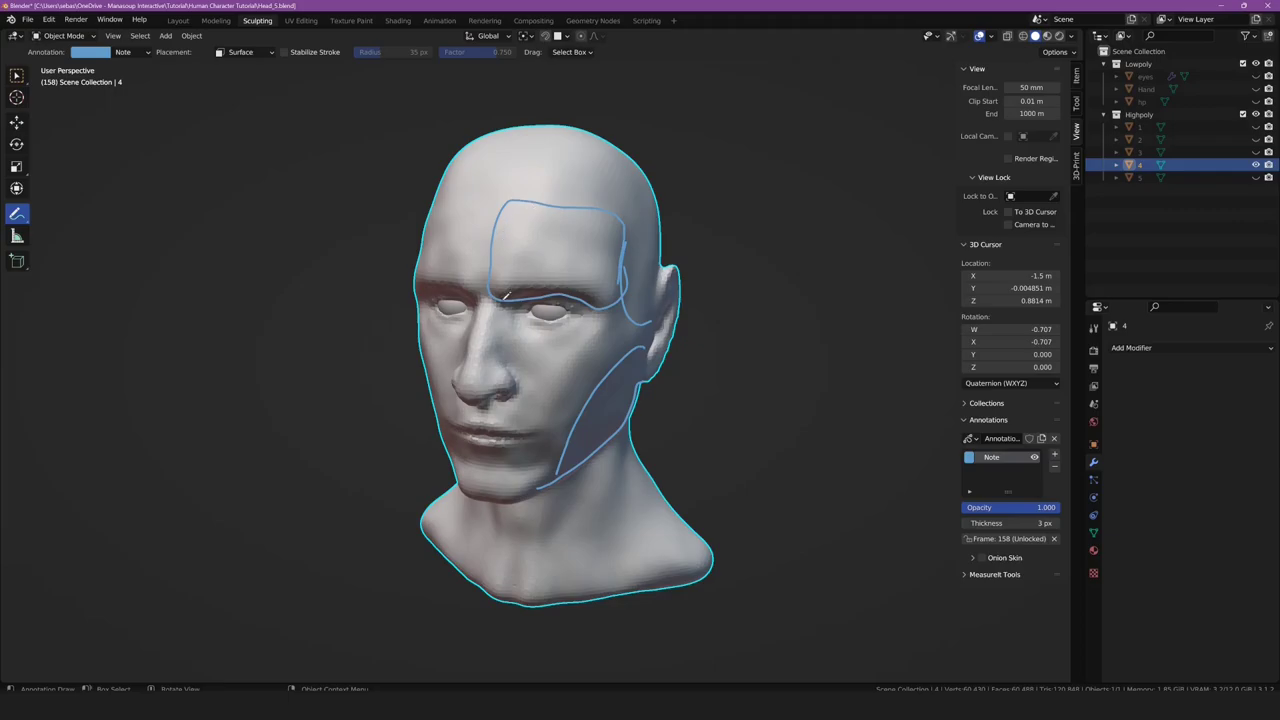
# Add annotation strokes under the eye, along the chin, and from chin up to cheek
pyautogui.moveTo(592, 268); pyautogui.dragTo(590, 297, button='middle')
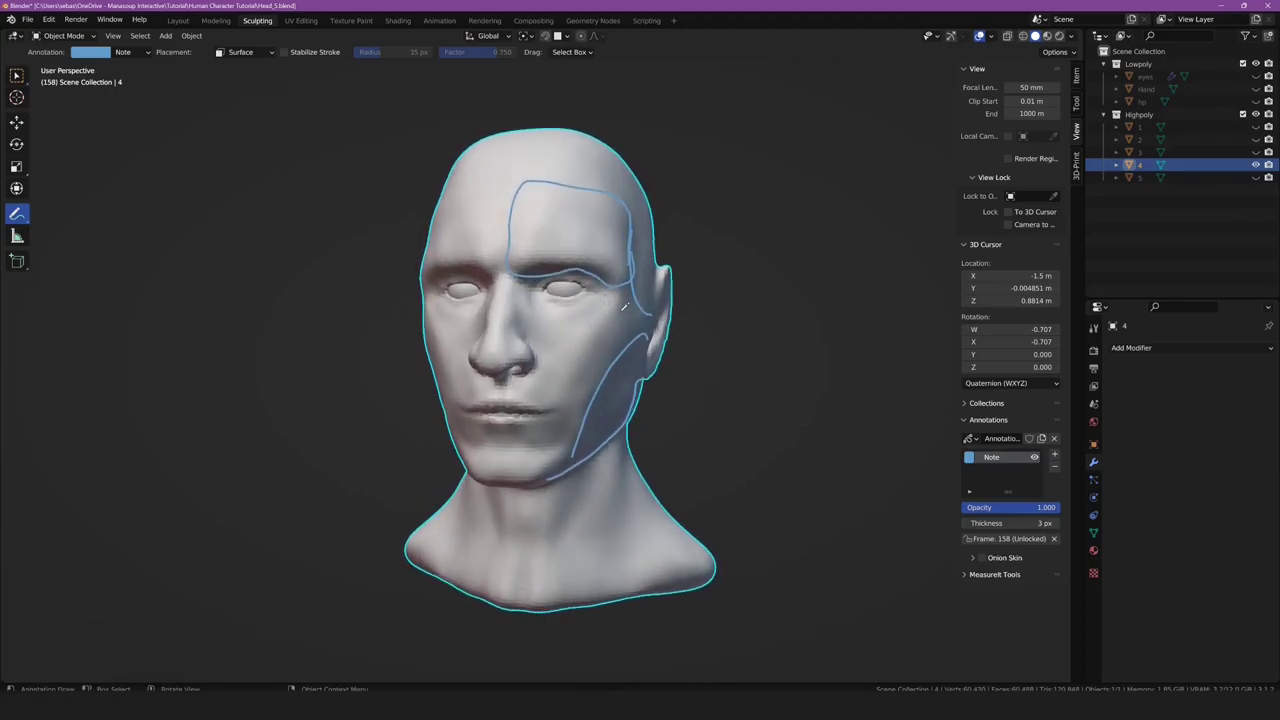
pyautogui.moveTo(598, 298)
pyautogui.mouseDown()
pyautogui.moveTo(536, 302)
pyautogui.moveTo(555, 394)
pyautogui.moveTo(630, 320)
pyautogui.mouseUp()
pyautogui.moveTo(567, 340); pyautogui.dragTo(568, 397, button='middle')
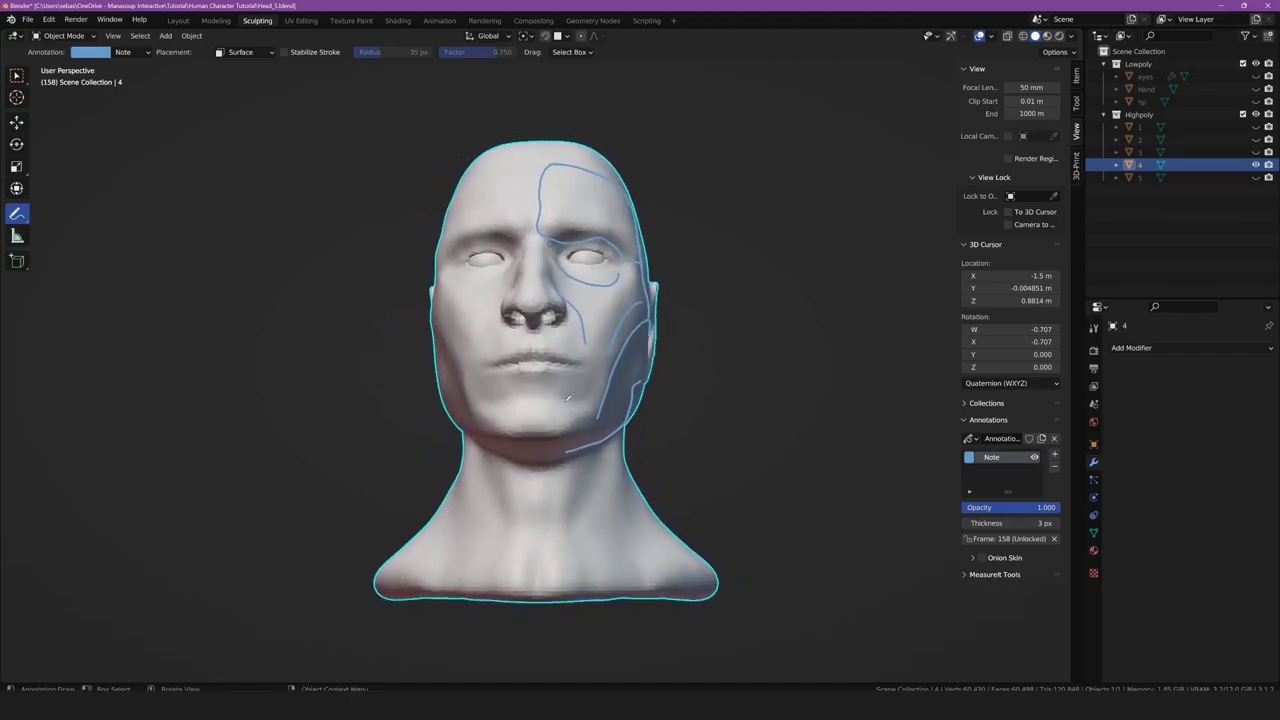
pyautogui.moveTo(500, 399); pyautogui.dragTo(576, 405)
pyautogui.moveTo(558, 398); pyautogui.dragTo(483, 329, button='middle')
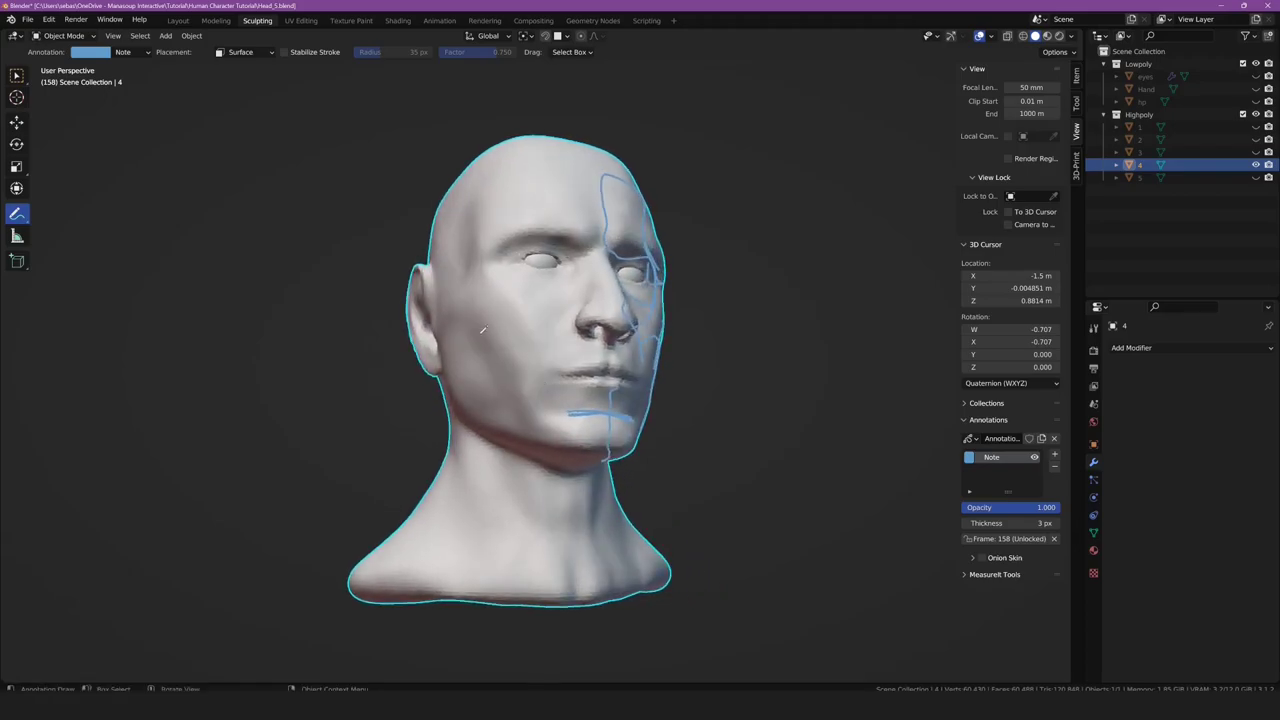
pyautogui.moveTo(558, 414); pyautogui.dragTo(490, 321)
pyautogui.moveTo(514, 273)
pyautogui.mouseDown(button='middle')
pyautogui.moveTo(413, 320)
pyautogui.moveTo(407, 293)
pyautogui.mouseUp(button='middle')
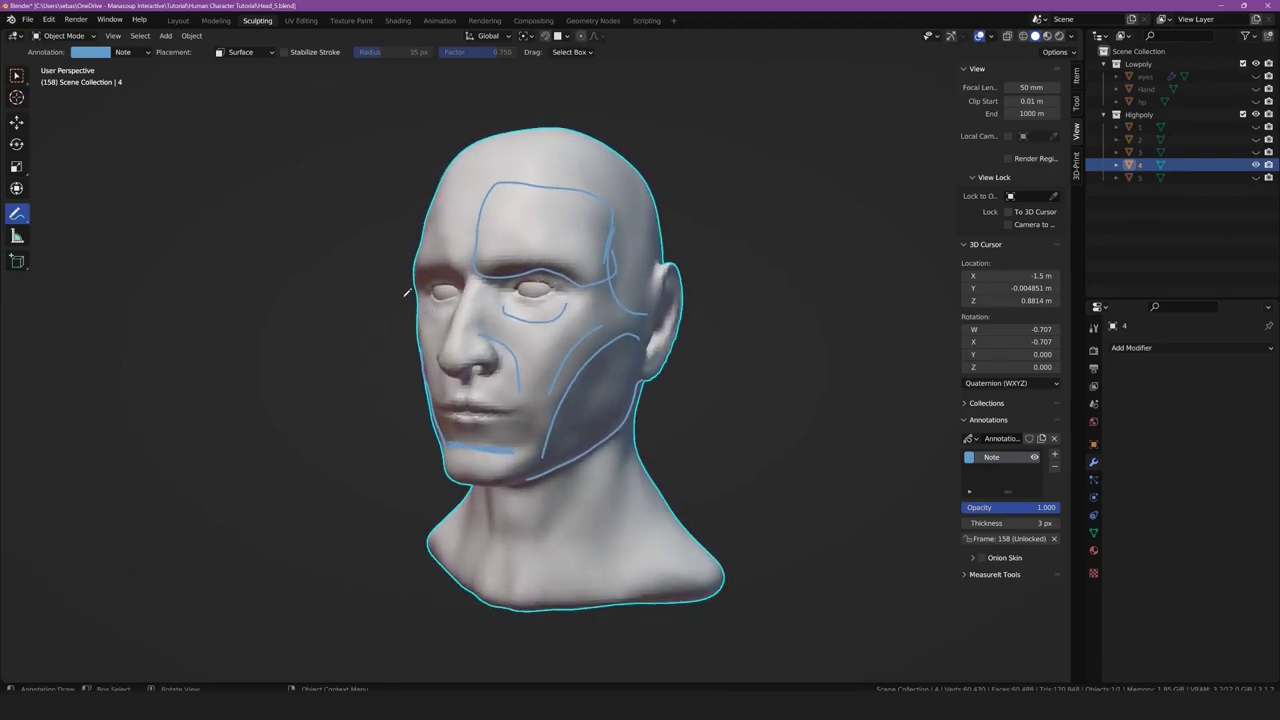
# Sketch a brow line and a guide loop around the eye
pyautogui.moveTo(482, 463)
pyautogui.mouseDown(button='middle')
pyautogui.moveTo(519, 397)
pyautogui.moveTo(500, 365)
pyautogui.mouseUp(button='middle')
pyautogui.scroll(3, 510, 382)
pyautogui.moveTo(374, 264)
pyautogui.mouseDown()
pyautogui.moveTo(372, 305)
pyautogui.moveTo(270, 285)
pyautogui.mouseUp()
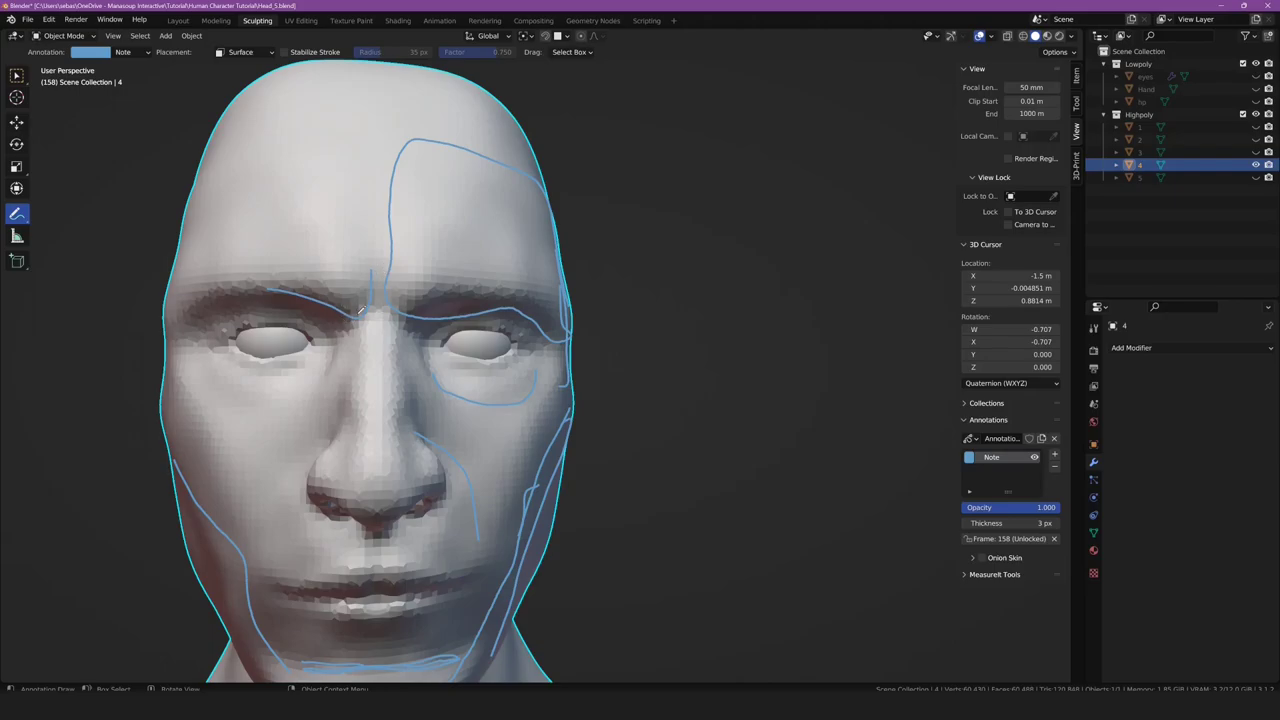
pyautogui.moveTo(359, 261); pyautogui.dragTo(397, 329, button='middle')
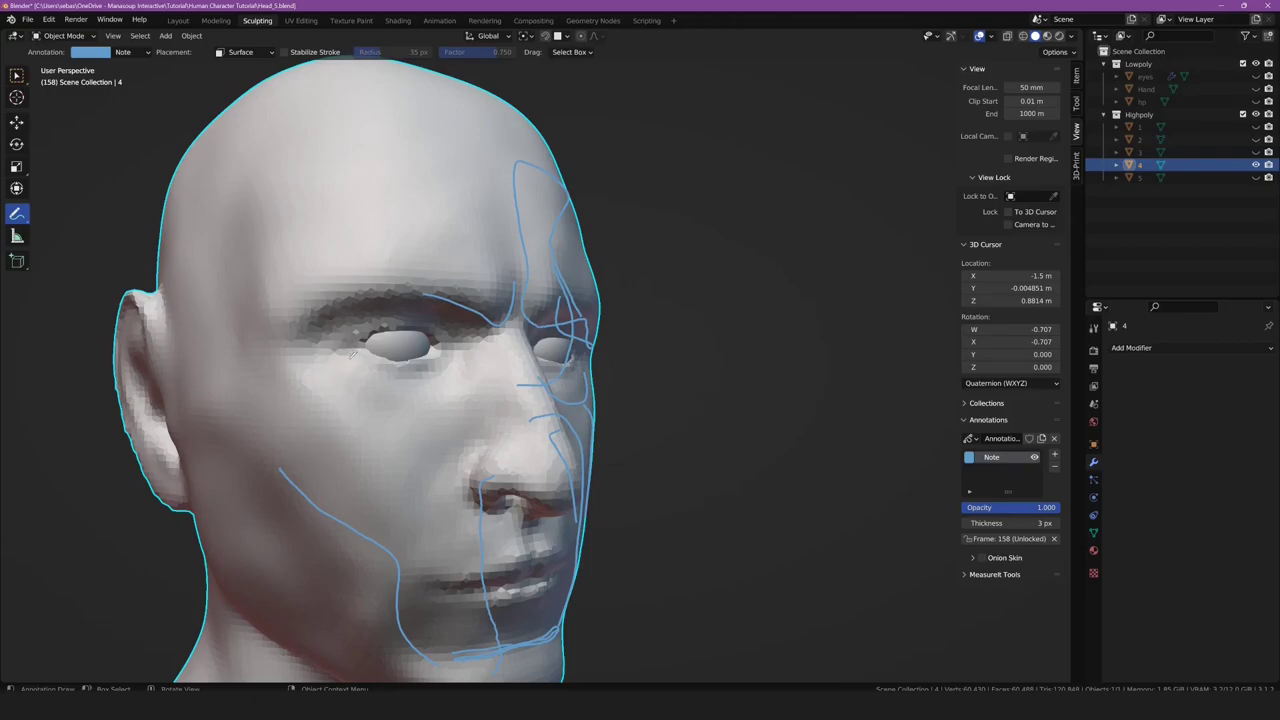
pyautogui.moveTo(452, 339)
pyautogui.mouseDown()
pyautogui.moveTo(468, 332)
pyautogui.moveTo(348, 312)
pyautogui.moveTo(326, 342)
pyautogui.moveTo(420, 376)
pyautogui.moveTo(465, 345)
pyautogui.mouseUp()
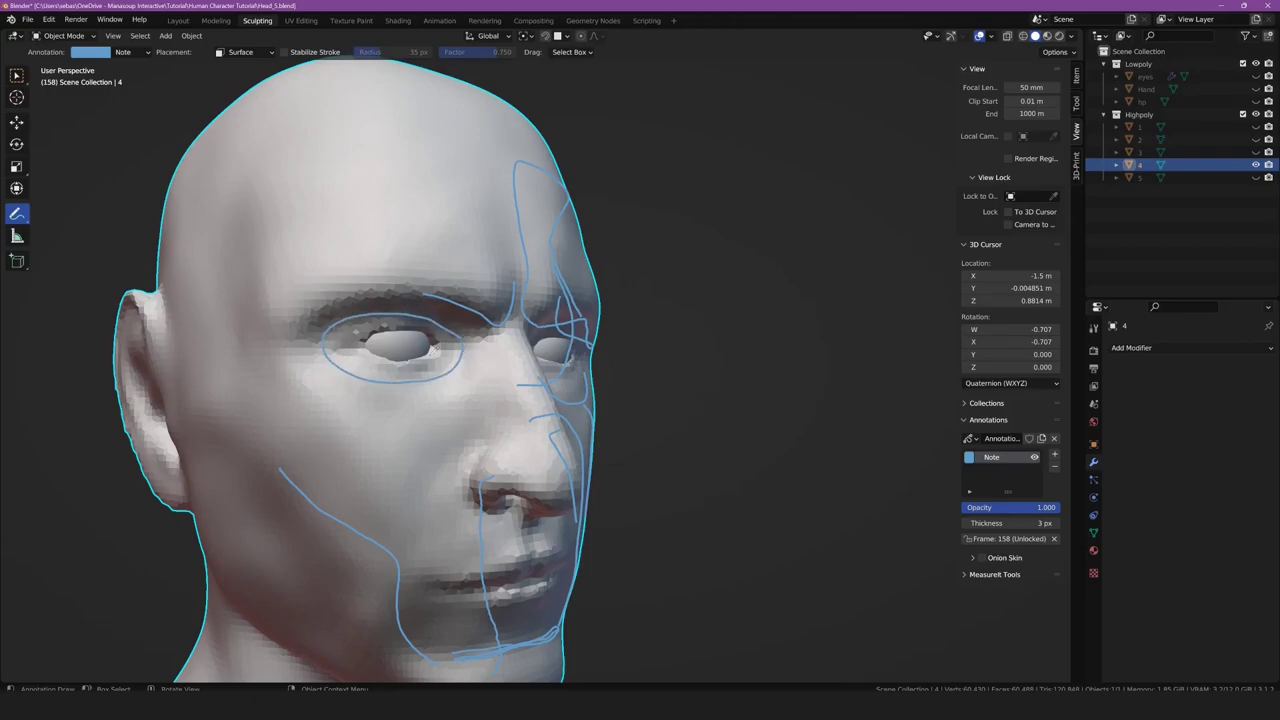
pyautogui.moveTo(328, 366)
pyautogui.mouseDown(button='middle')
pyautogui.moveTo(277, 366)
pyautogui.moveTo(446, 383)
pyautogui.moveTo(370, 337)
pyautogui.moveTo(389, 275)
pyautogui.mouseUp(button='middle')
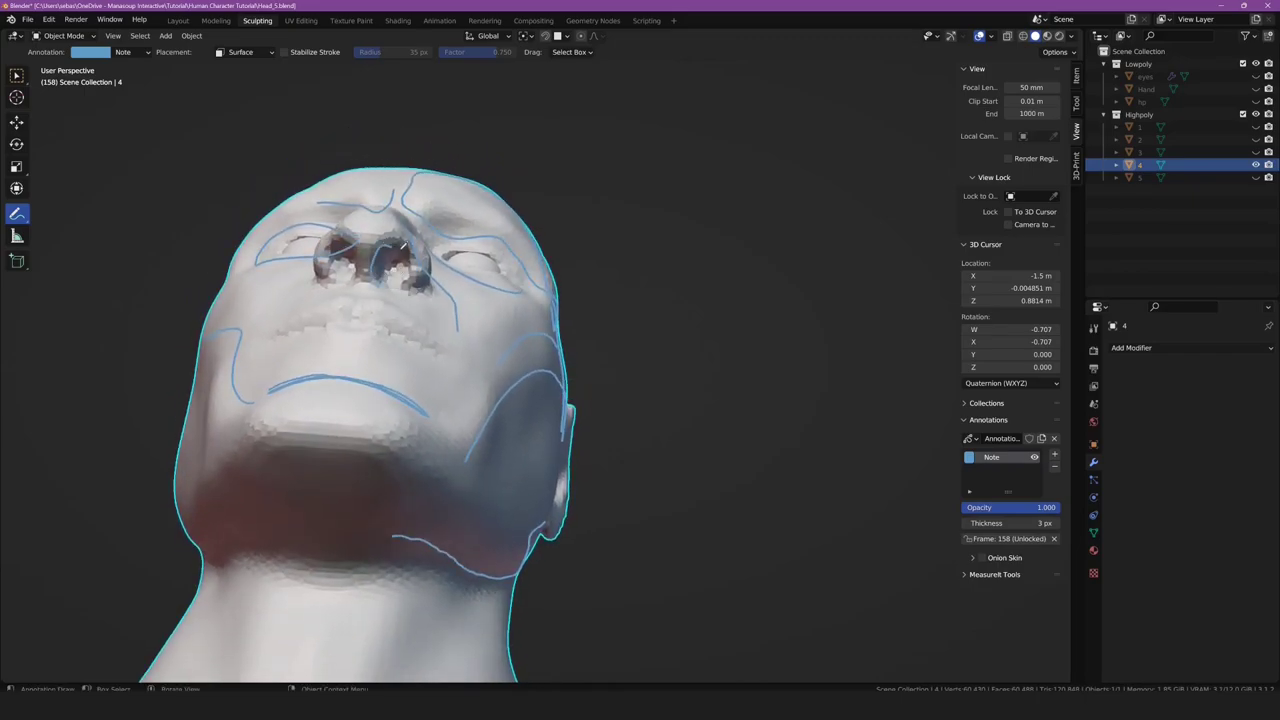
# Mark the side of the nose with a stroke and orbit round to the head's left profile
pyautogui.moveTo(375, 255)
pyautogui.mouseDown(button='middle')
pyautogui.moveTo(423, 338)
pyautogui.moveTo(426, 505)
pyautogui.mouseUp(button='middle')
pyautogui.moveTo(441, 511); pyautogui.dragTo(465, 432)
pyautogui.moveTo(451, 446); pyautogui.dragTo(541, 272, button='middle')
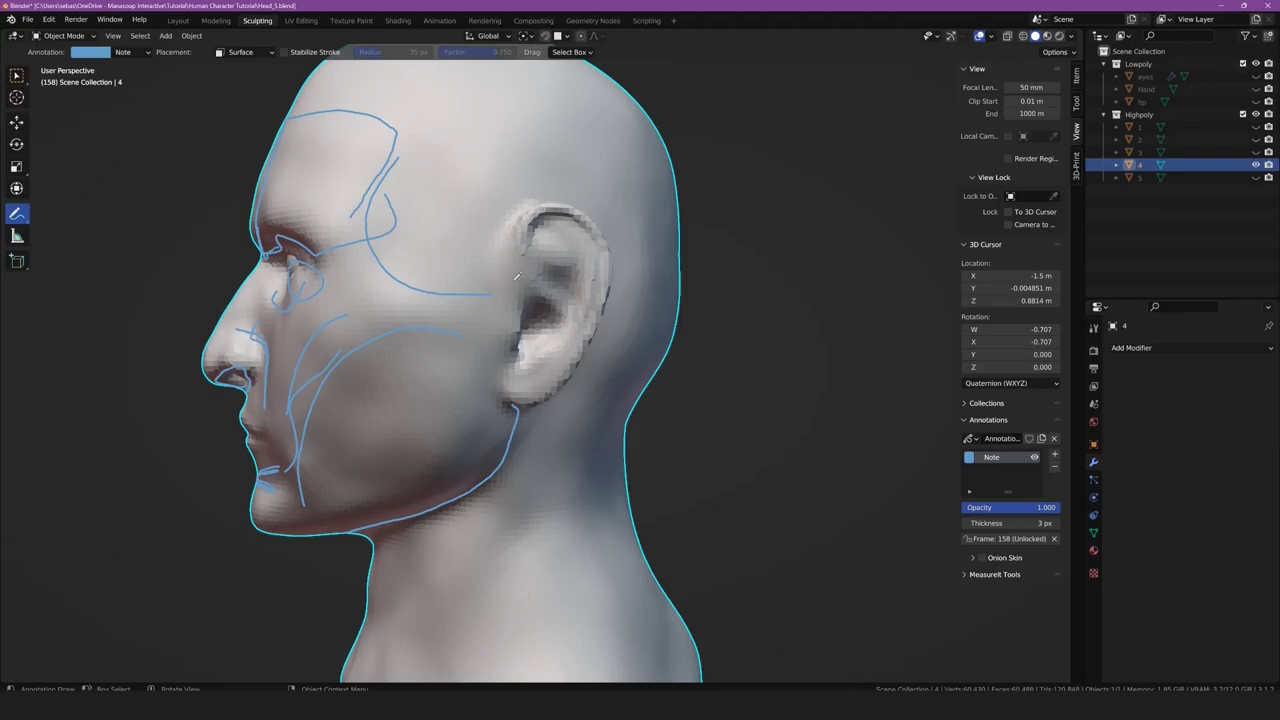
pyautogui.moveTo(517, 276); pyautogui.dragTo(523, 302, button='middle')
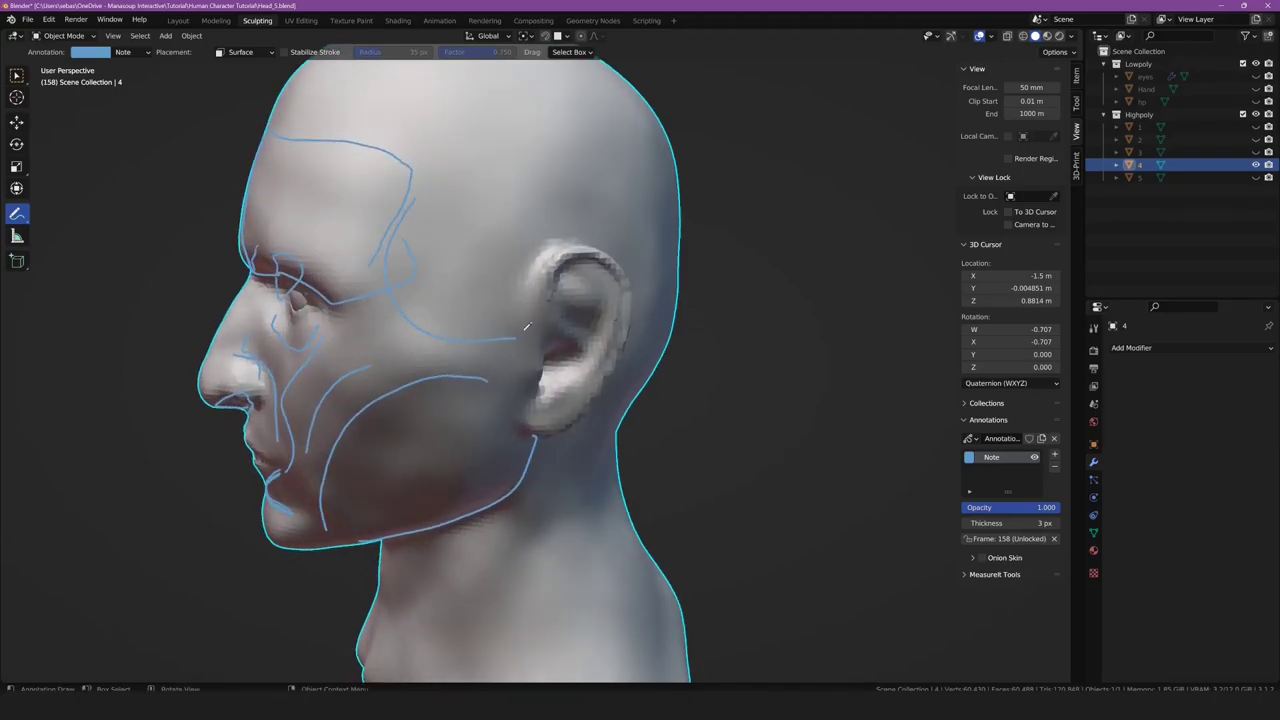
pyautogui.scroll(-5, 519, 374)
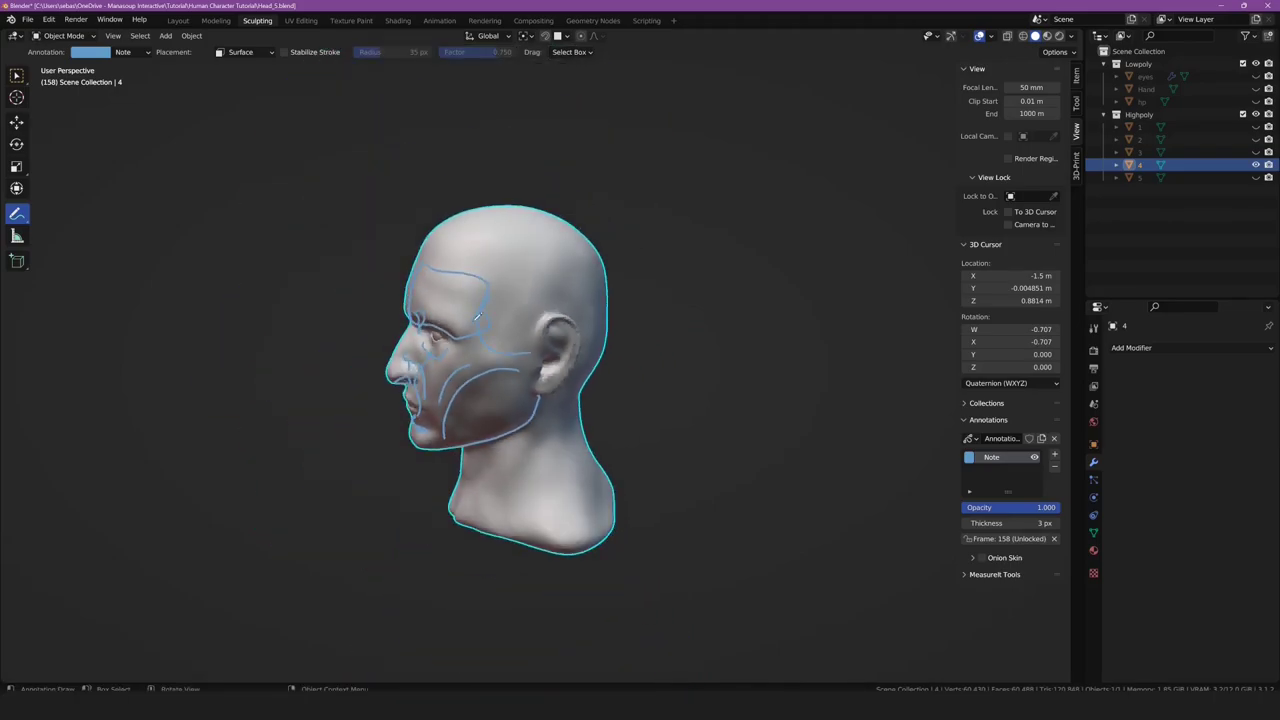
pyautogui.moveTo(519, 374); pyautogui.dragTo(530, 414, button='middle')
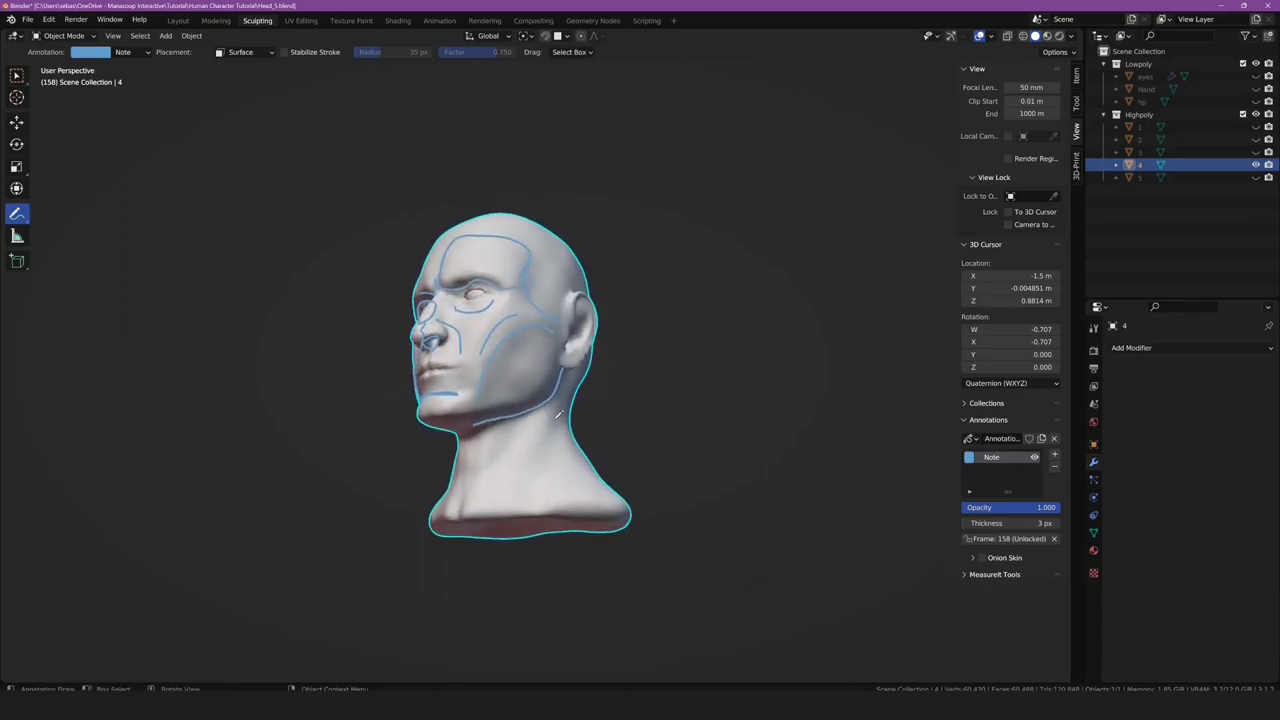
pyautogui.moveTo(517, 490); pyautogui.dragTo(419, 410, button='middle')
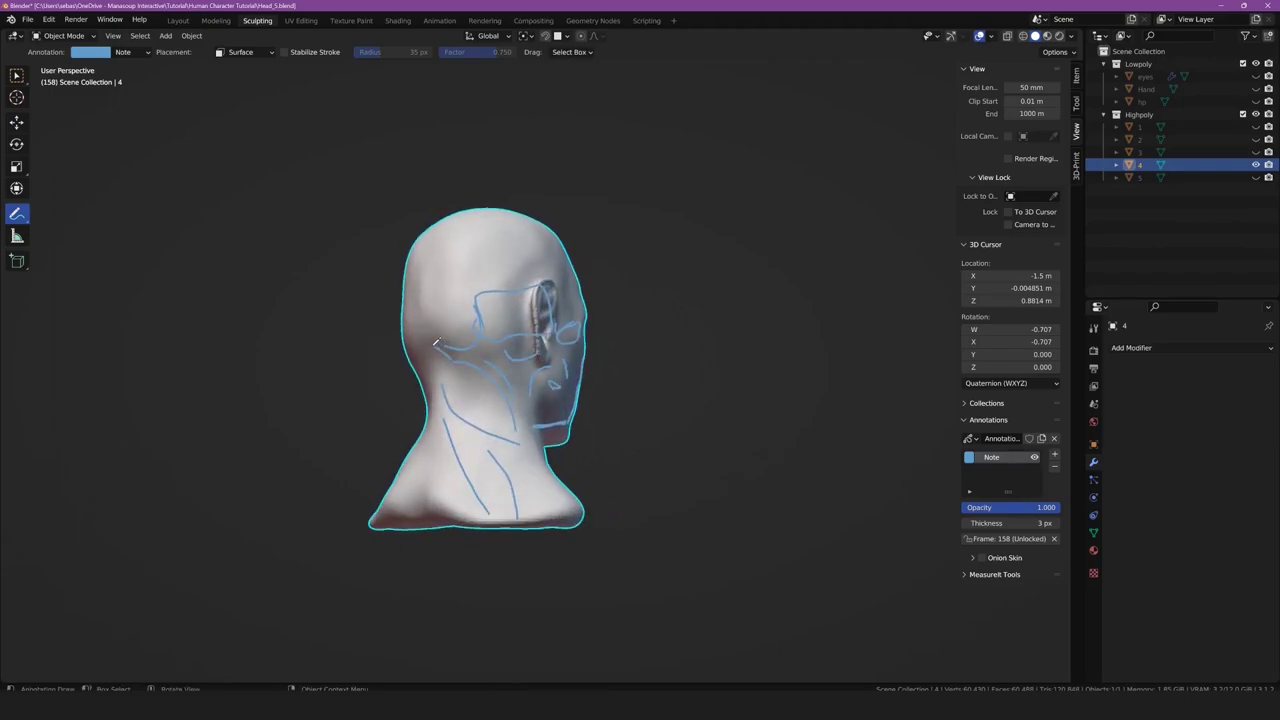
# Hide head 4, reveal head 5, and delete the old Note annotation layer
pyautogui.moveTo(420, 370); pyautogui.dragTo(760, 380, button='middle')
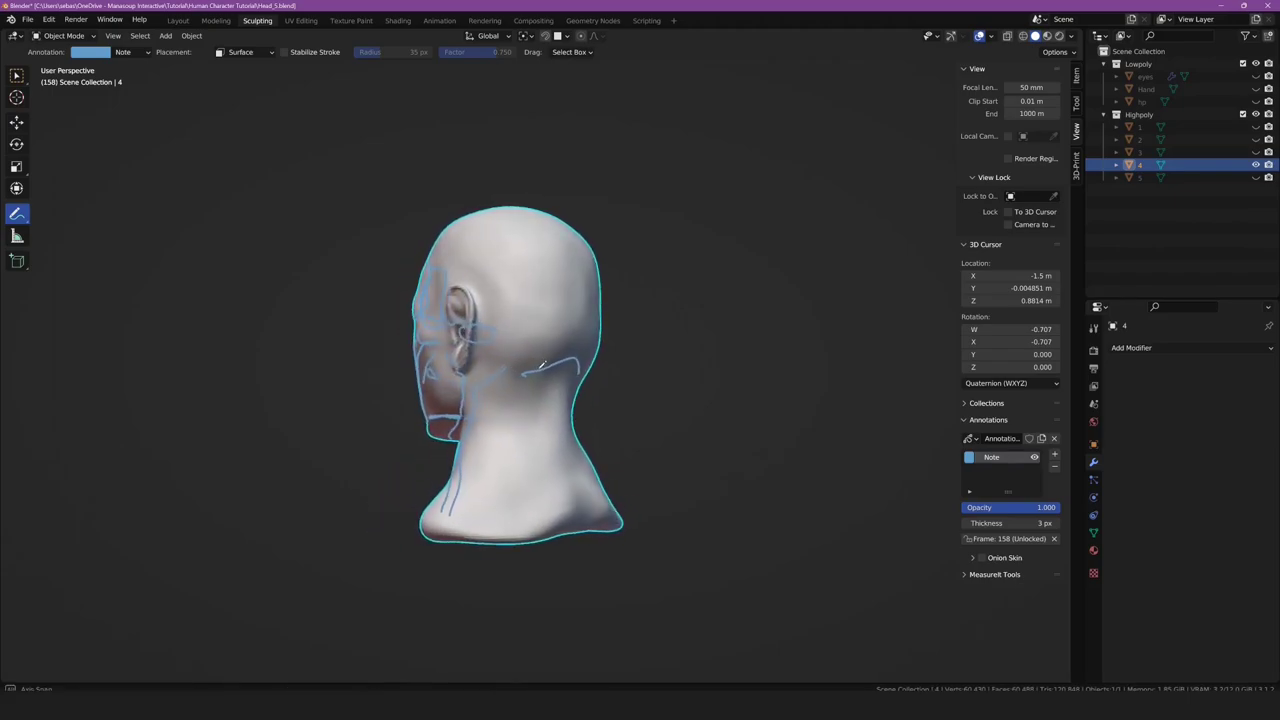
pyautogui.click(1256, 164)
pyautogui.click(1256, 177)
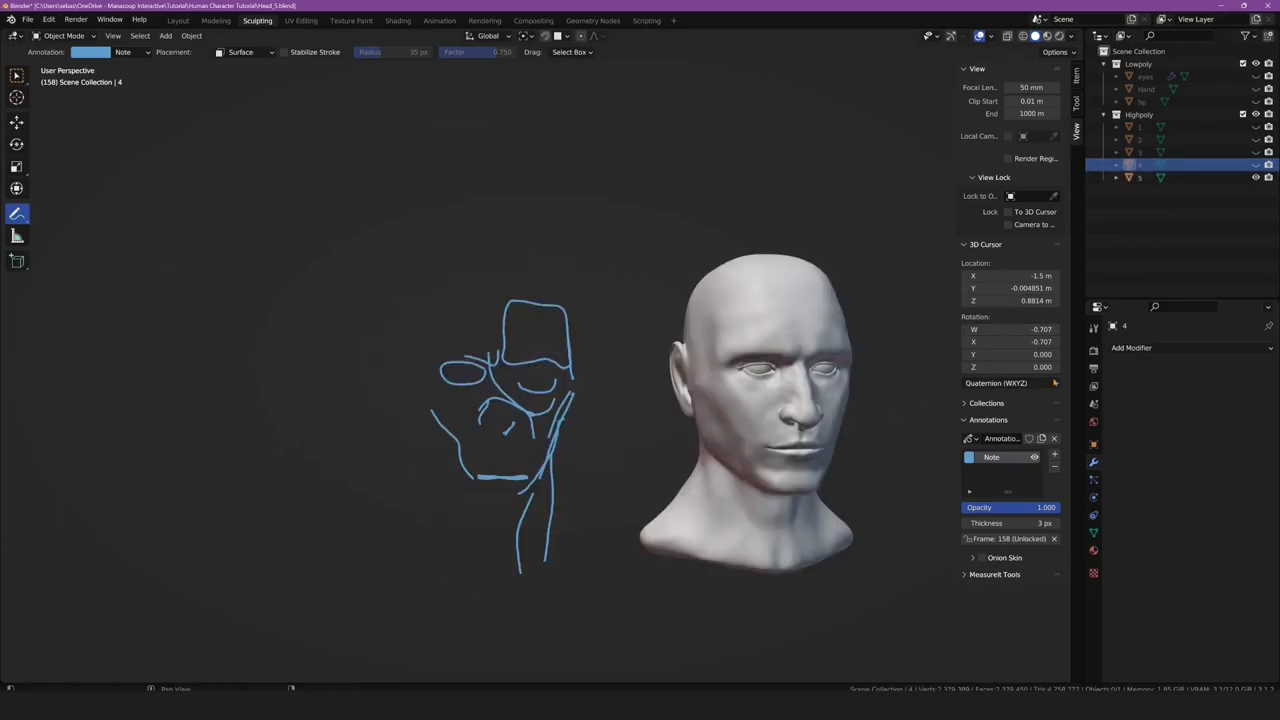
pyautogui.click(1054, 465)
# Add a new Note annotation layer, viewing head 5 in three-quarter front view
pyautogui.moveTo(934, 420)
pyautogui.mouseDown(button='middle')
pyautogui.moveTo(514, 288)
pyautogui.moveTo(533, 306)
pyautogui.mouseUp(button='middle')
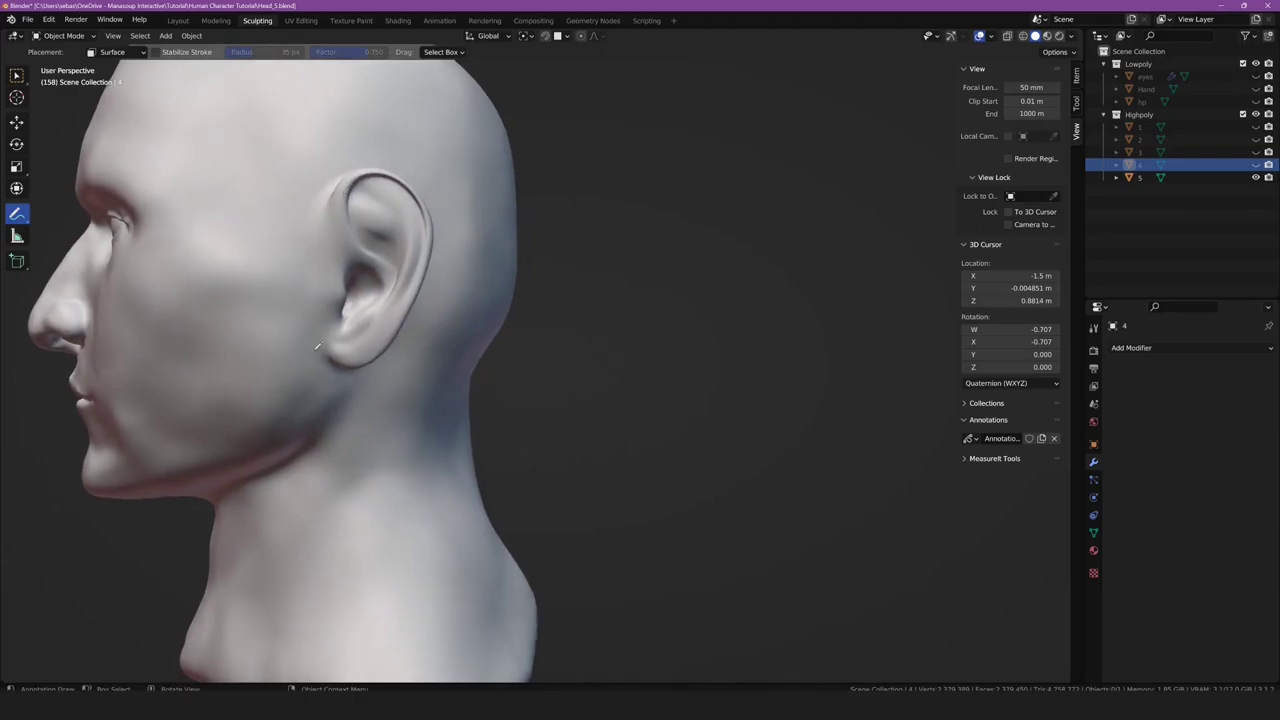
pyautogui.scroll(-2, 317, 347)
pyautogui.moveTo(317, 347)
pyautogui.mouseDown(button='middle')
pyautogui.moveTo(342, 287)
pyautogui.moveTo(428, 312)
pyautogui.mouseUp(button='middle')
pyautogui.click(545, 182)
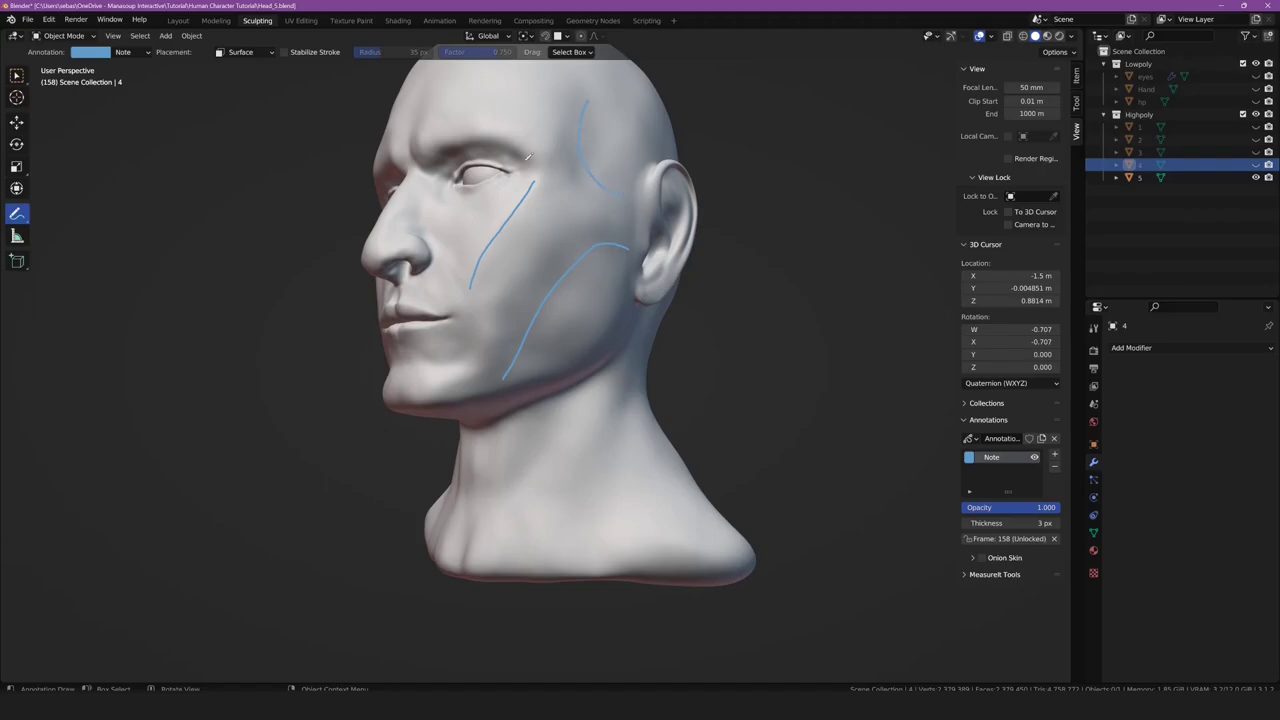
# Orbit around head 5 from above, frontal and near-profile angles
pyautogui.moveTo(527, 156); pyautogui.dragTo(549, 255, button='middle')
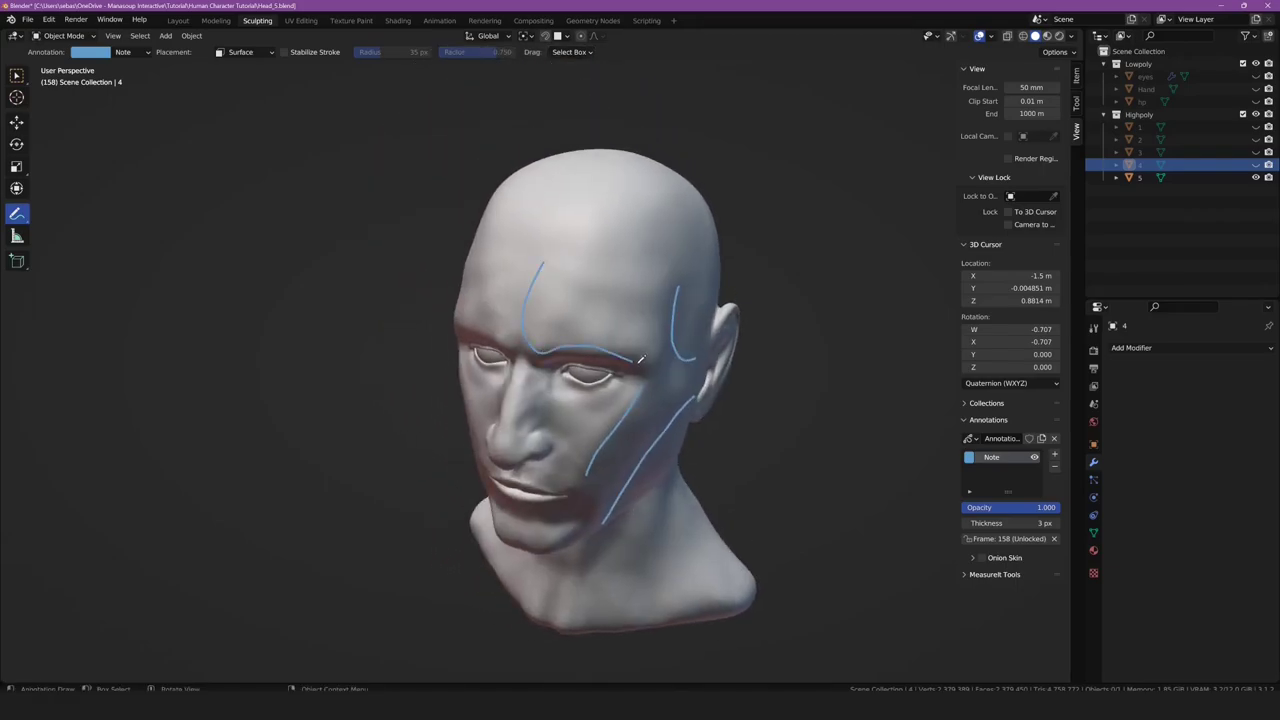
pyautogui.moveTo(549, 254); pyautogui.dragTo(531, 283, button='middle')
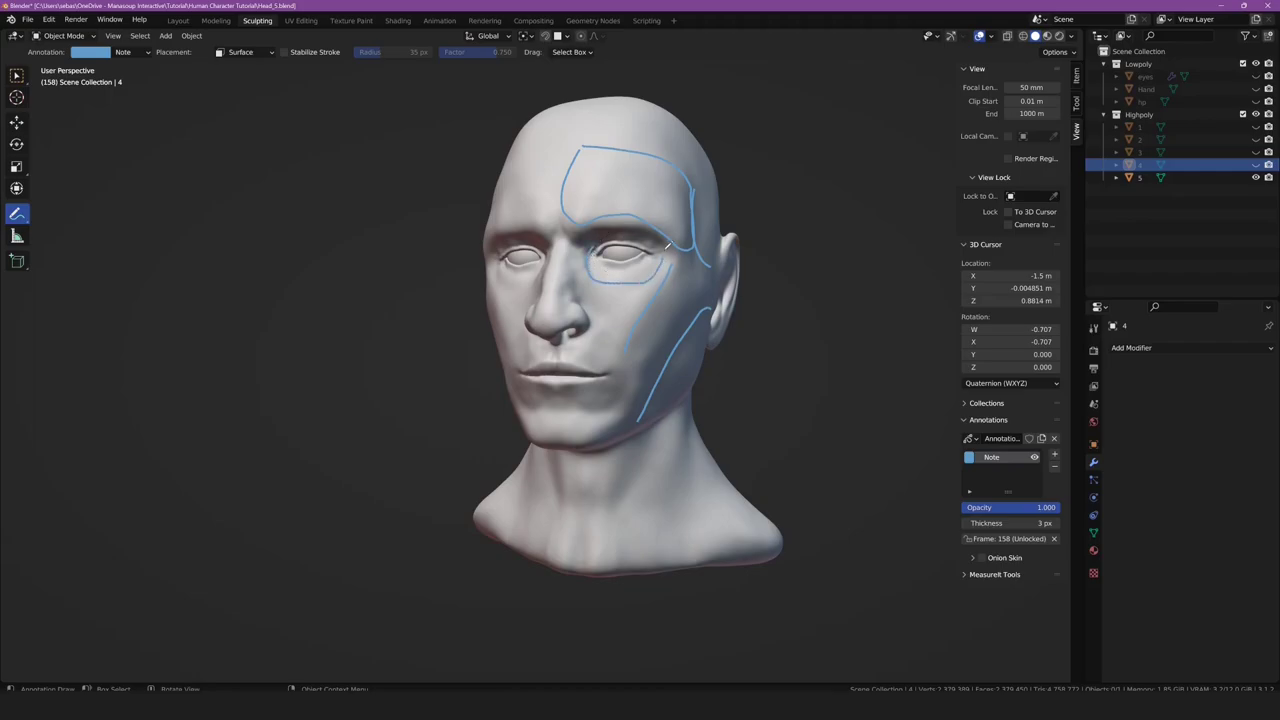
pyautogui.moveTo(628, 291); pyautogui.dragTo(548, 289, button='middle')
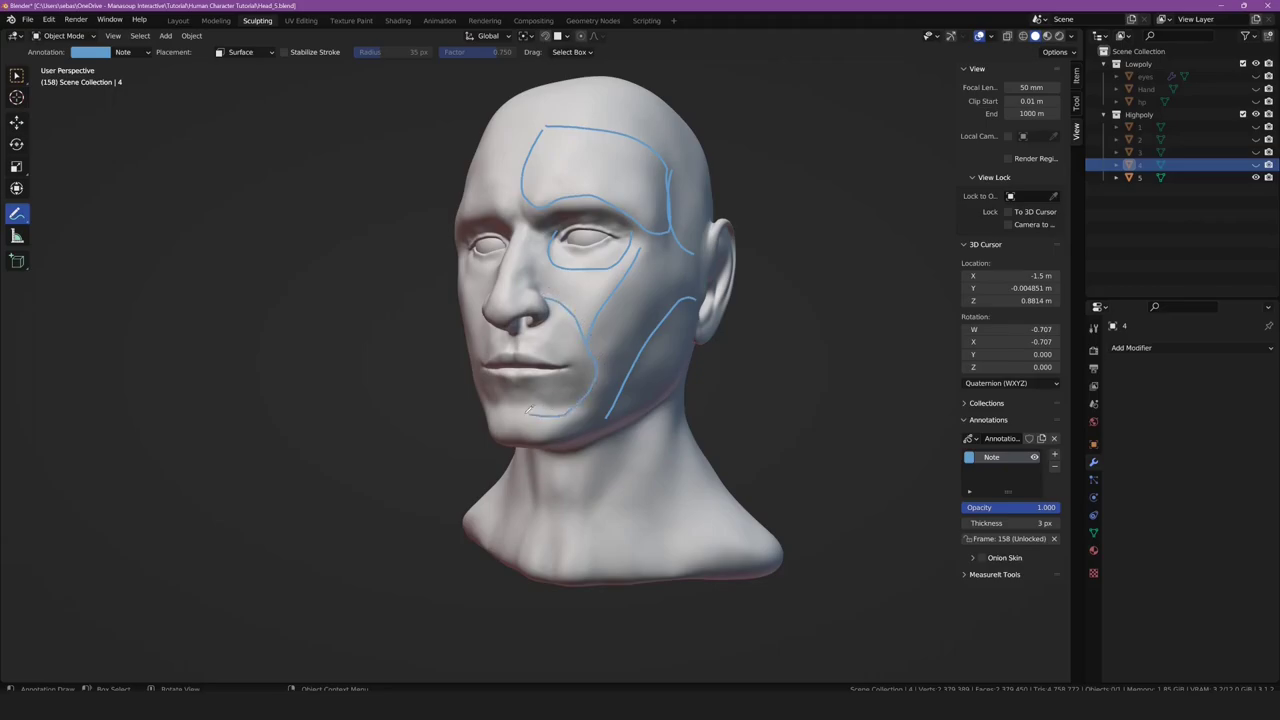
pyautogui.moveTo(511, 376)
pyautogui.mouseDown(button='middle')
pyautogui.moveTo(620, 312)
pyautogui.moveTo(562, 330)
pyautogui.mouseUp(button='middle')
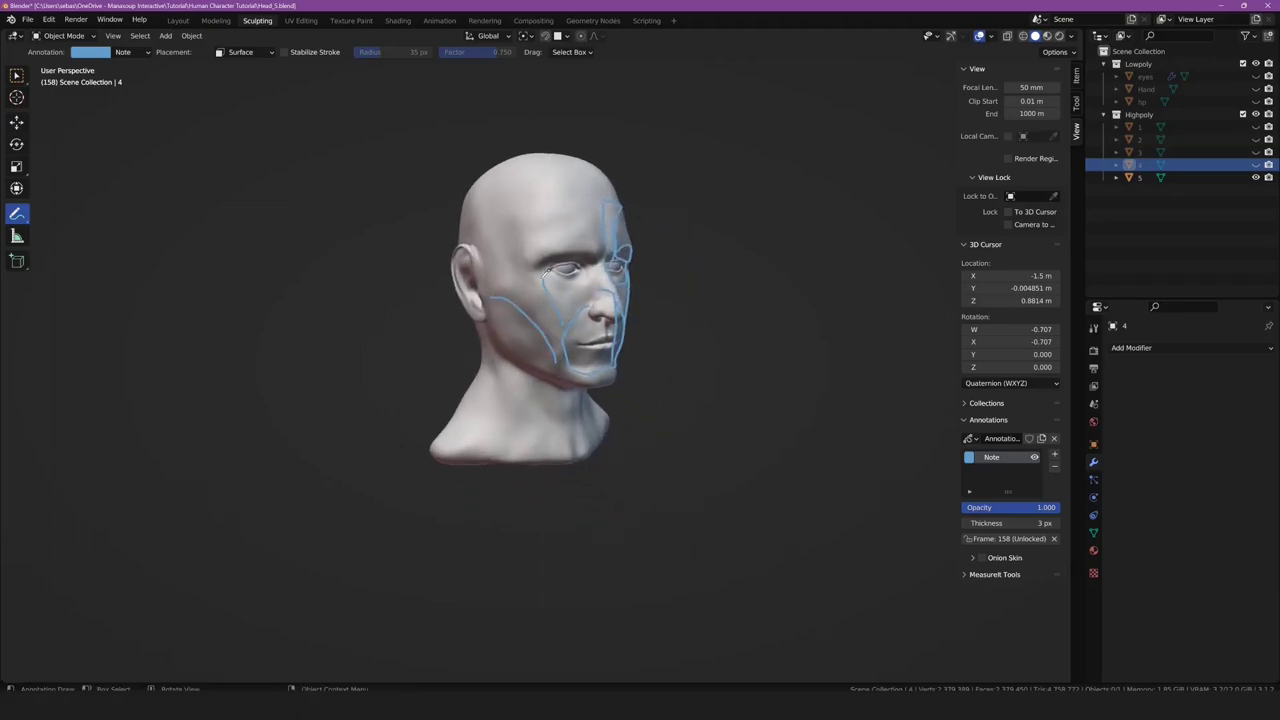
pyautogui.moveTo(548, 270); pyautogui.dragTo(532, 270, button='middle')
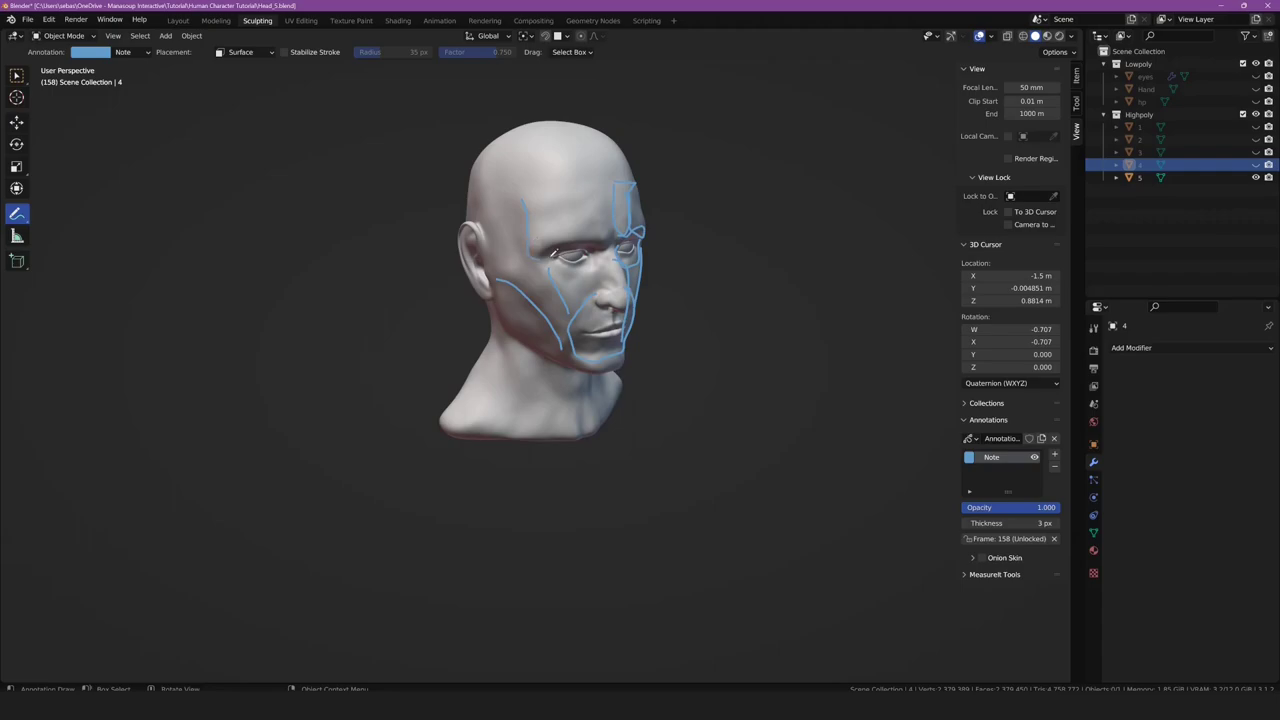
pyautogui.moveTo(545, 205); pyautogui.dragTo(572, 215, button='middle')
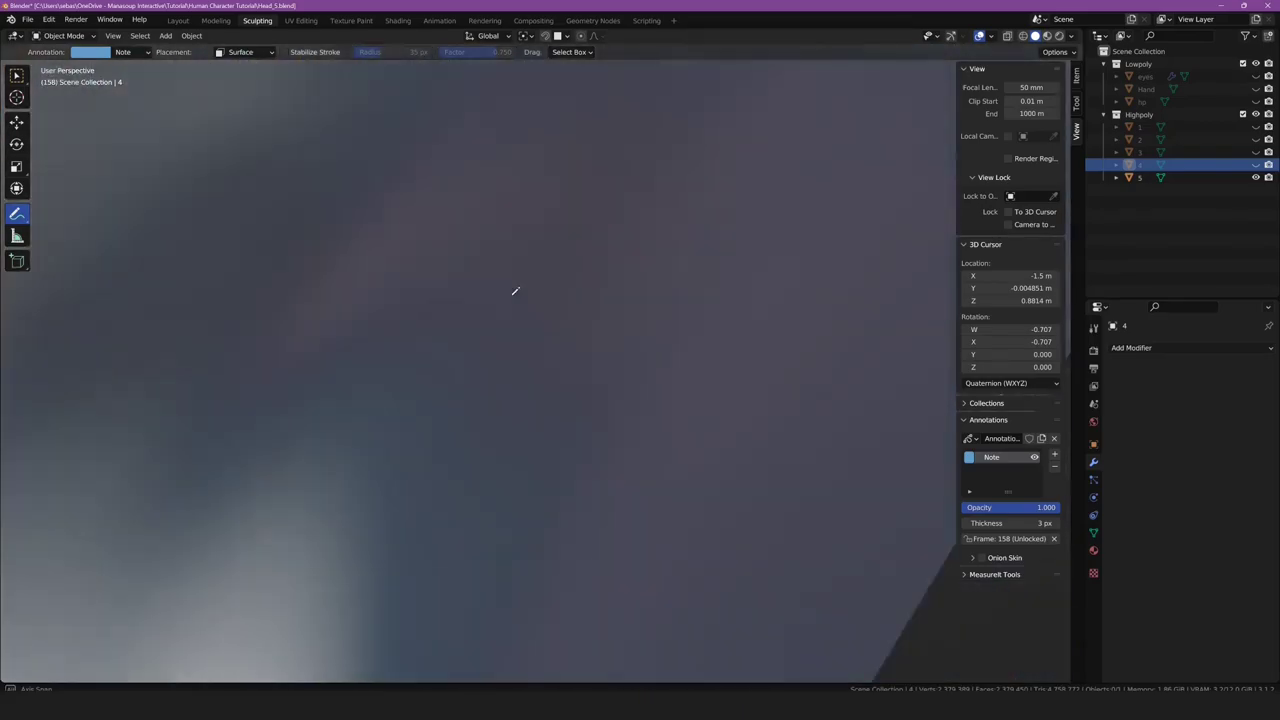
# Zoom in on the lips in right orthographic view, then select Cube.001 in the Modeling workspace
pyautogui.moveTo(579, 256); pyautogui.dragTo(526, 286, button='middle')
pyautogui.scroll(-5, 526, 286)
pyautogui.press('KP_3')
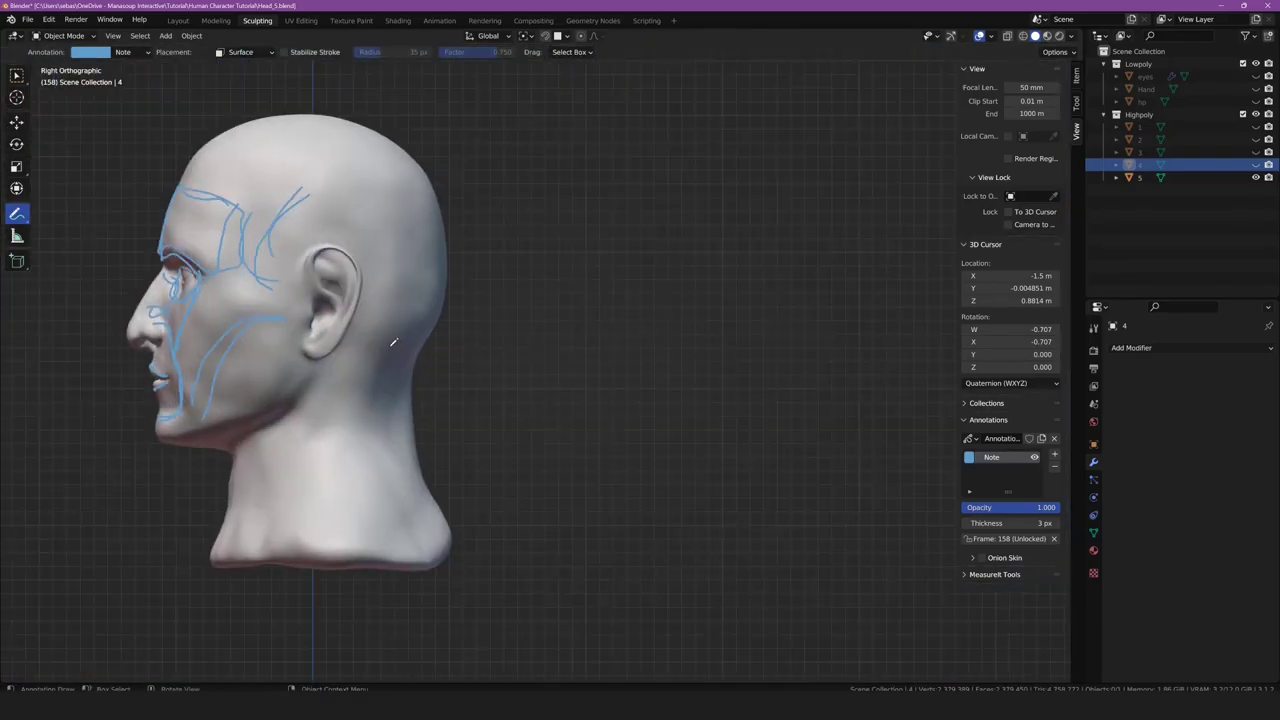
pyautogui.scroll(4, 393, 343)
pyautogui.moveTo(154, 363)
pyautogui.keyDown('shift'); pyautogui.mouseDown(button='middle')
pyautogui.moveTo(451, 326)
pyautogui.moveTo(466, 422)
pyautogui.mouseUp(button='middle'); pyautogui.keyUp('shift')
pyautogui.scroll(4, 451, 326)
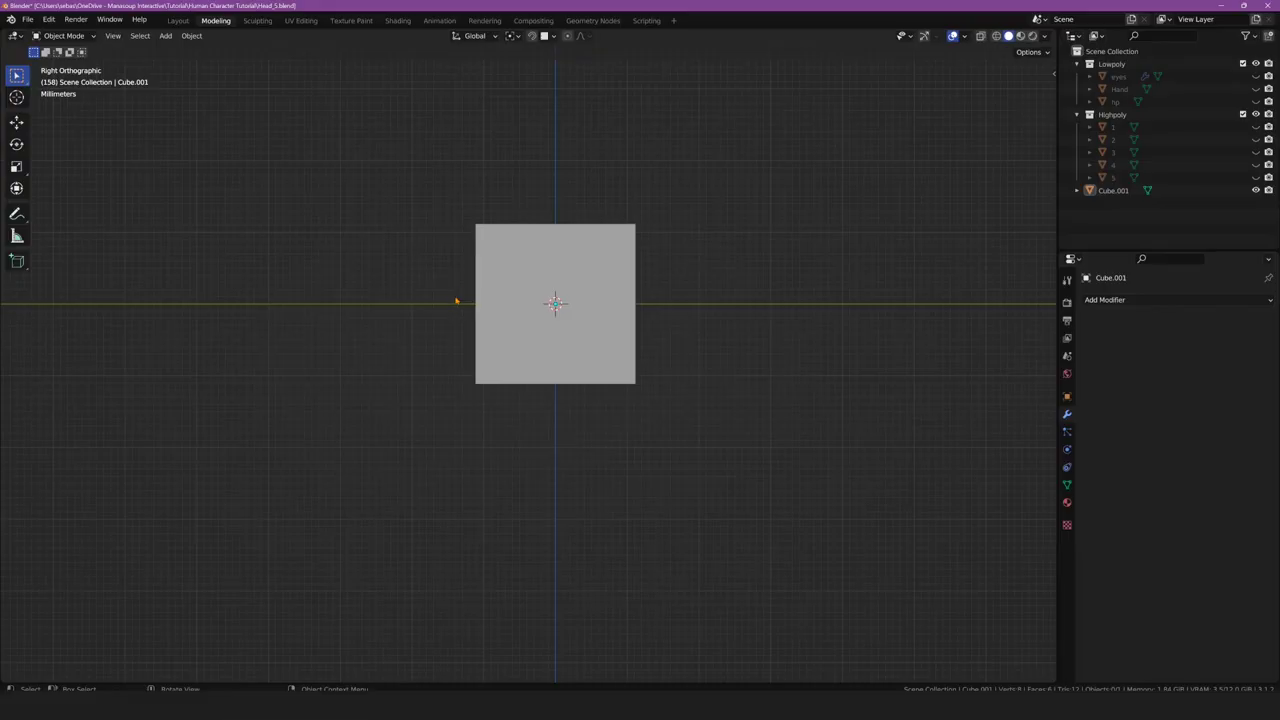
pyautogui.click(526, 269)
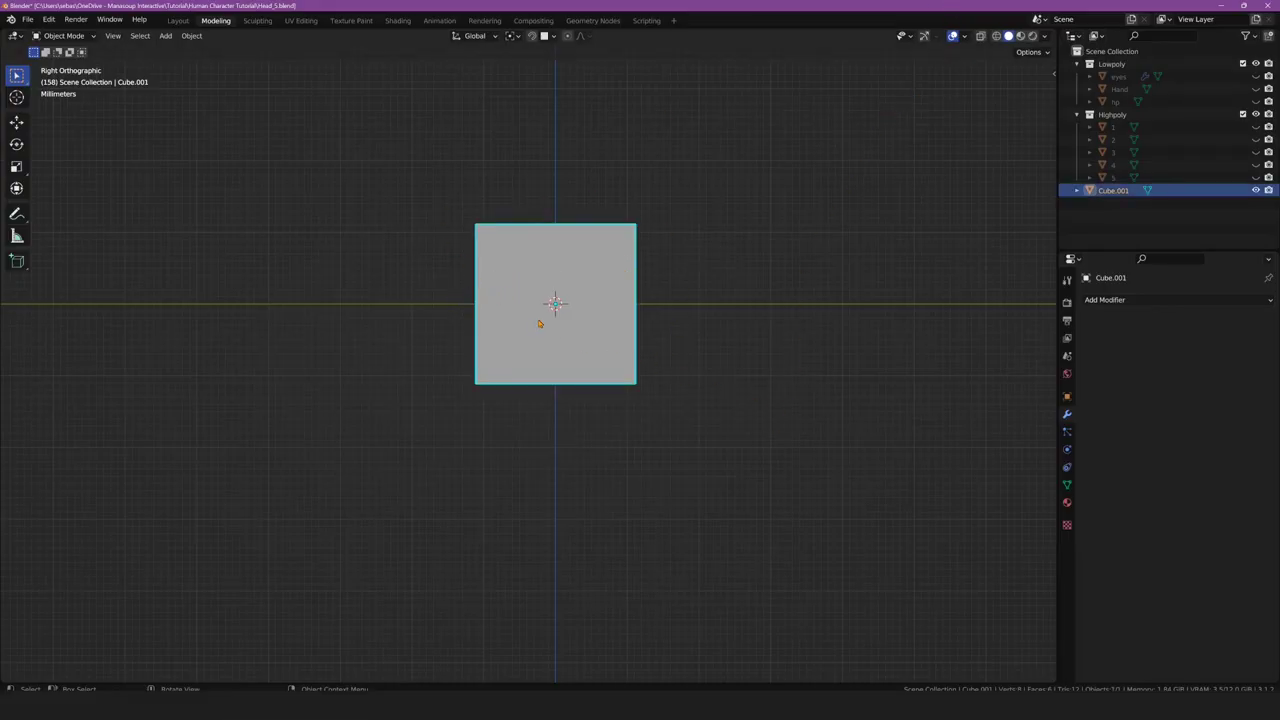
# Add a Multires modifier to Cube.001, subdivide it twice, and apply it
pyautogui.click(1104, 300)
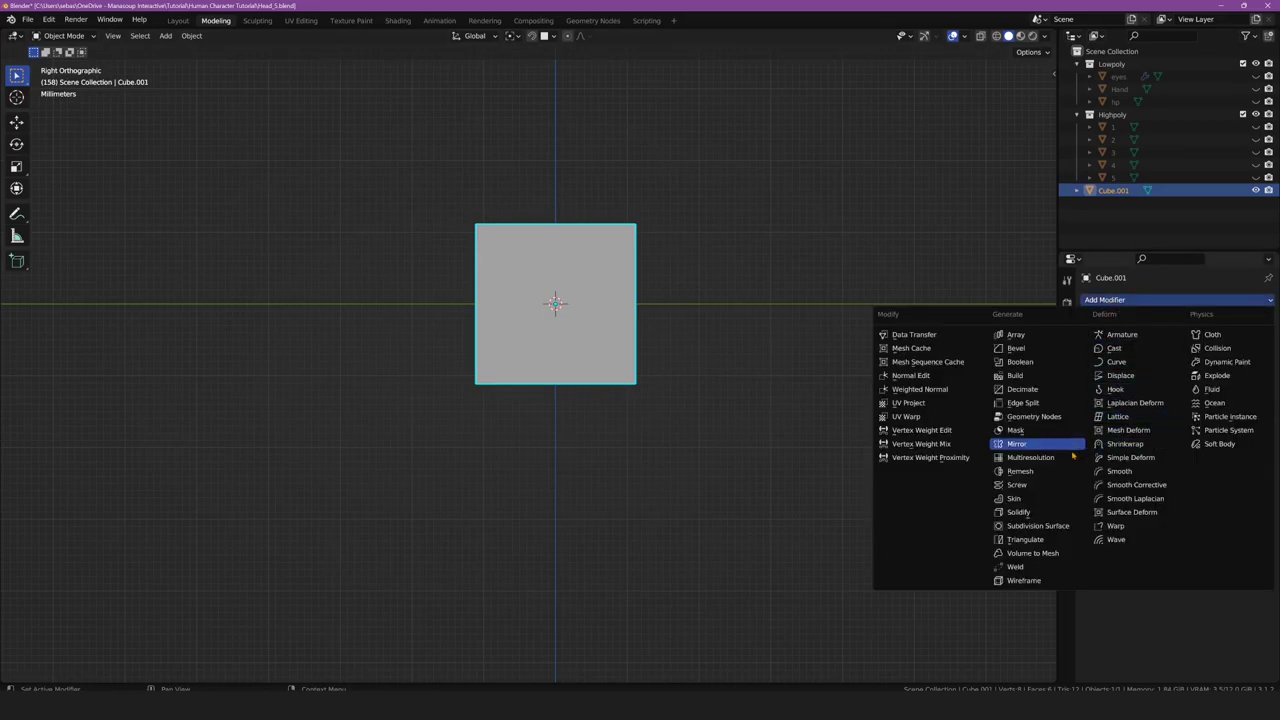
pyautogui.click(1017, 457)
pyautogui.doubleClick(1170, 429)
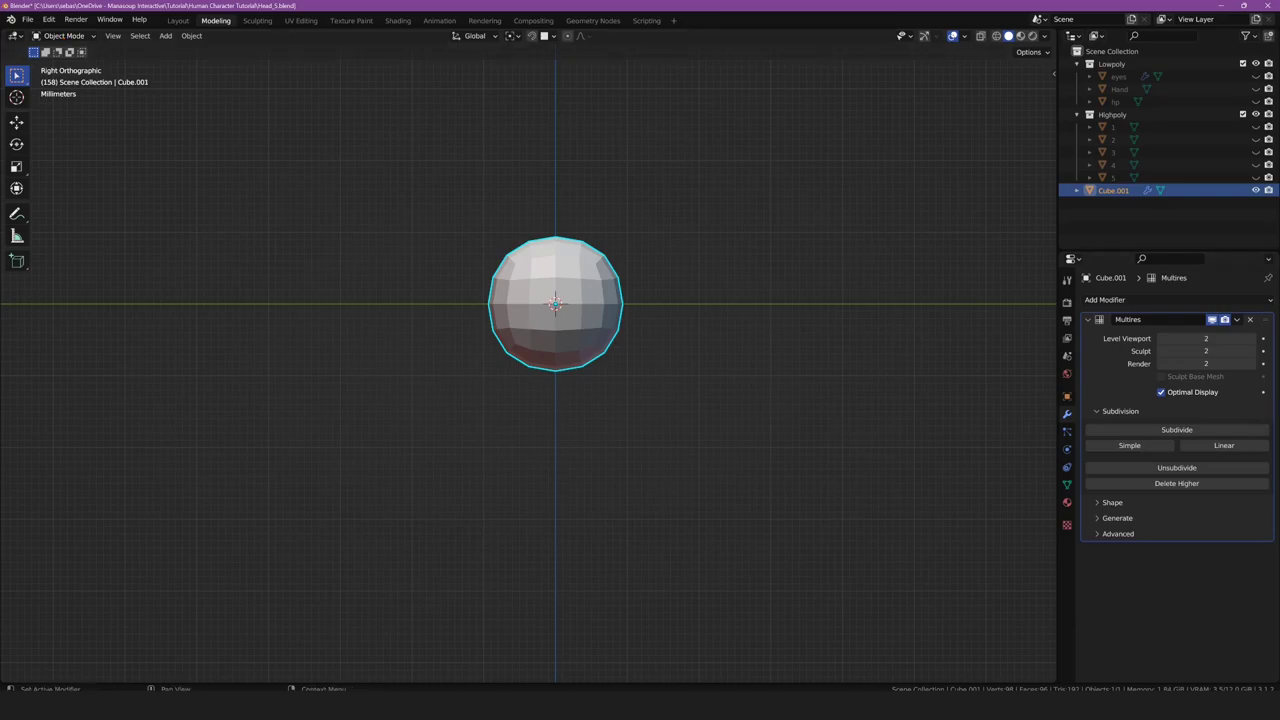
pyautogui.click(1237, 320)
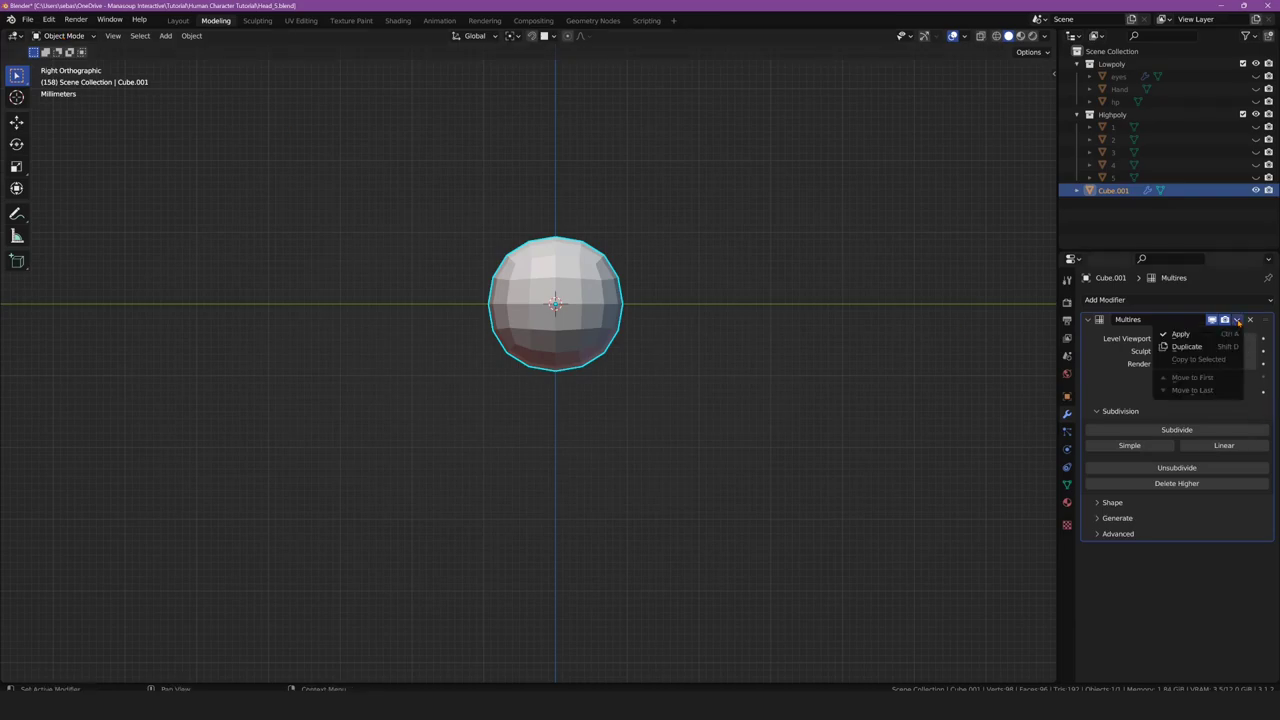
pyautogui.click(1181, 333)
# In Sculpt Mode, pull the sphere into an egg shape with a 288 px Grab brush
pyautogui.click(63, 37)
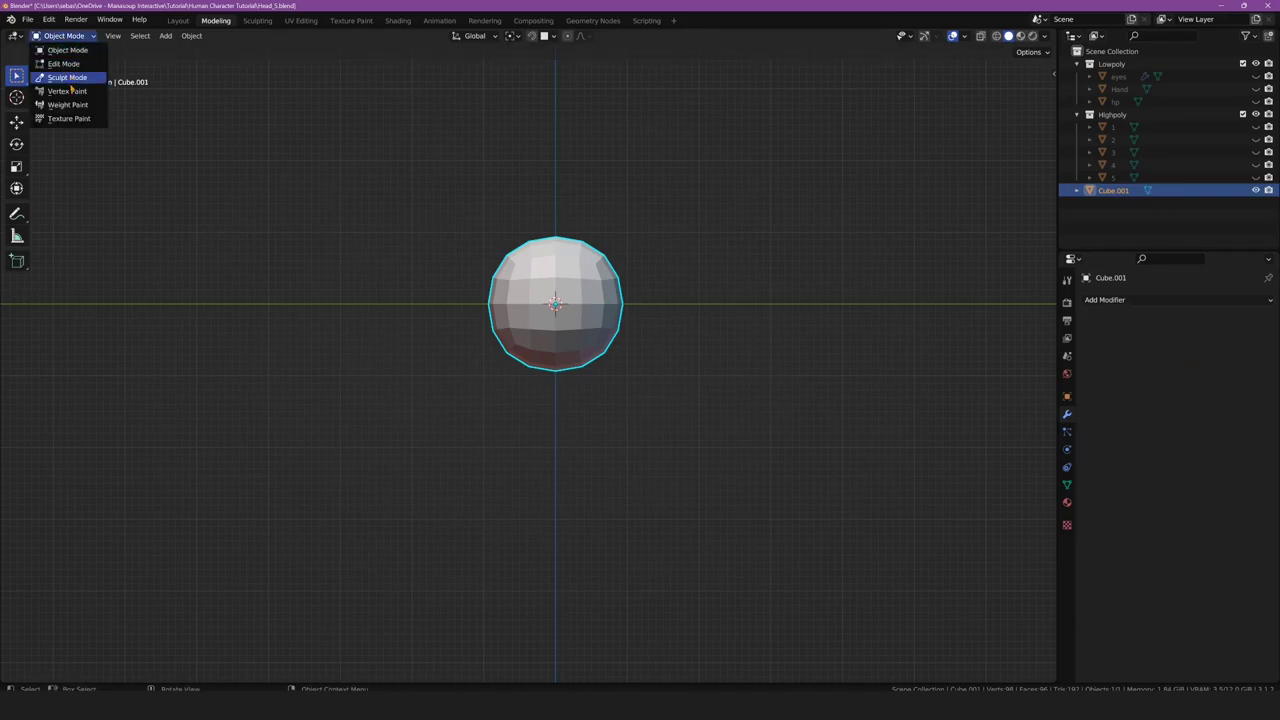
pyautogui.click(70, 78)
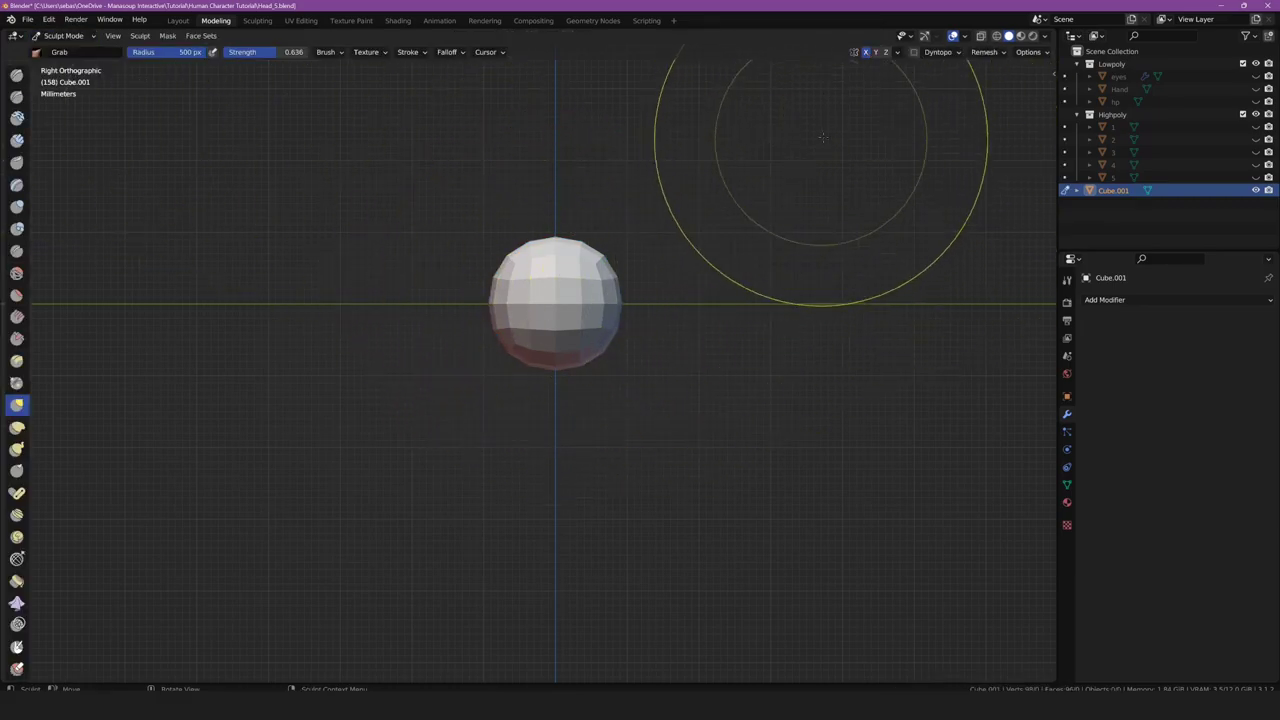
pyautogui.scroll(1, 510, 360)
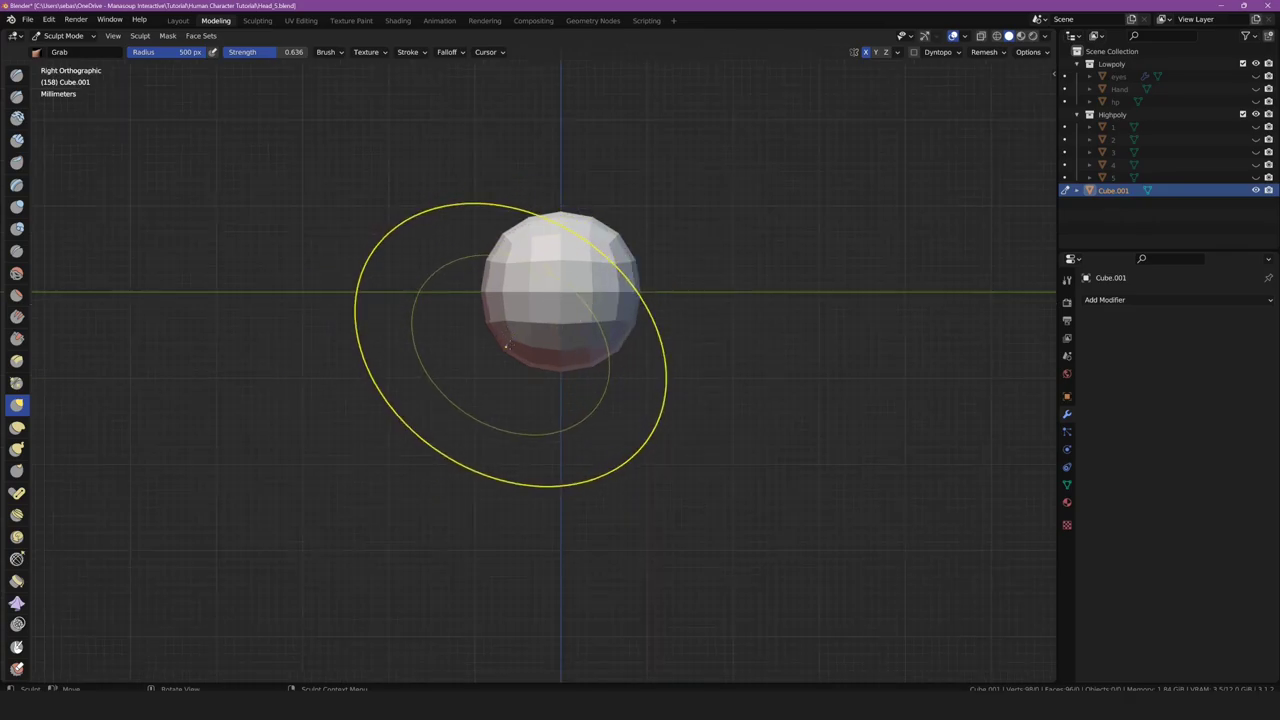
pyautogui.scroll(2, 495, 340)
pyautogui.moveTo(495, 340)
pyautogui.mouseDown()
pyautogui.moveTo(484, 402)
pyautogui.moveTo(659, 323)
pyautogui.moveTo(543, 343)
pyautogui.moveTo(470, 330)
pyautogui.moveTo(468, 285)
pyautogui.mouseUp()
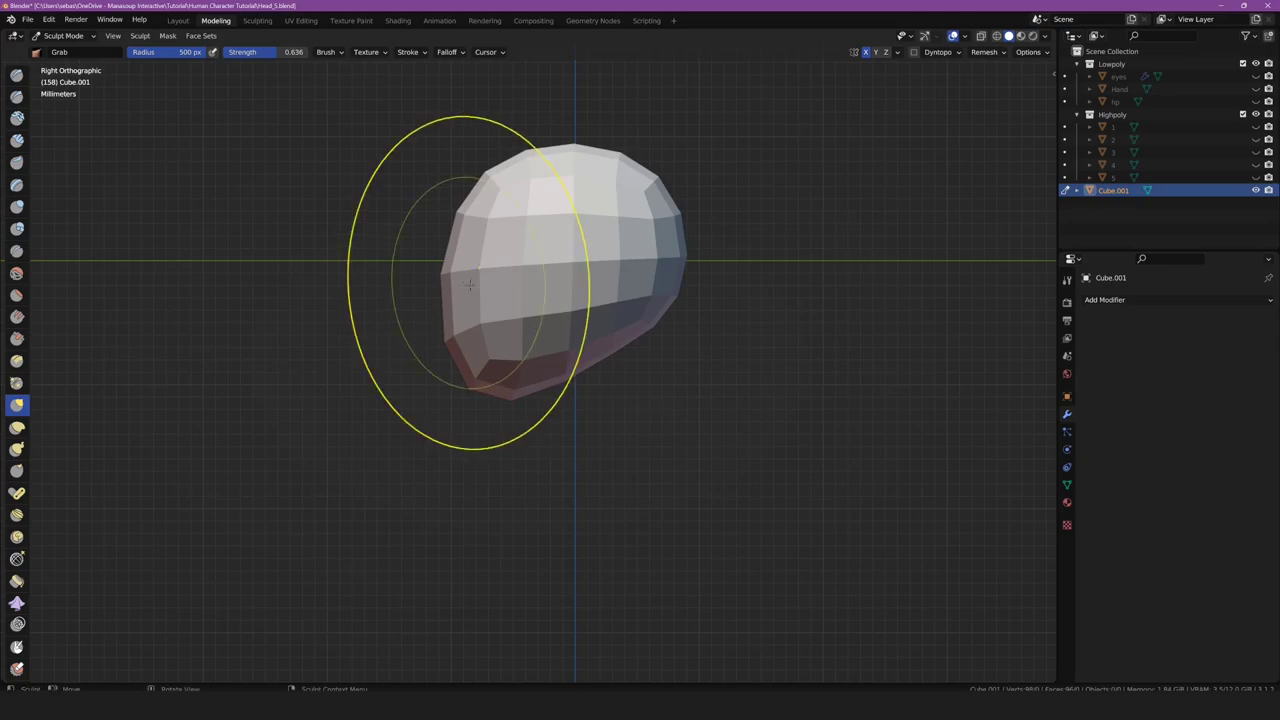
pyautogui.press('f')
pyautogui.click(623, 380)
pyautogui.moveTo(549, 300); pyautogui.dragTo(581, 372)
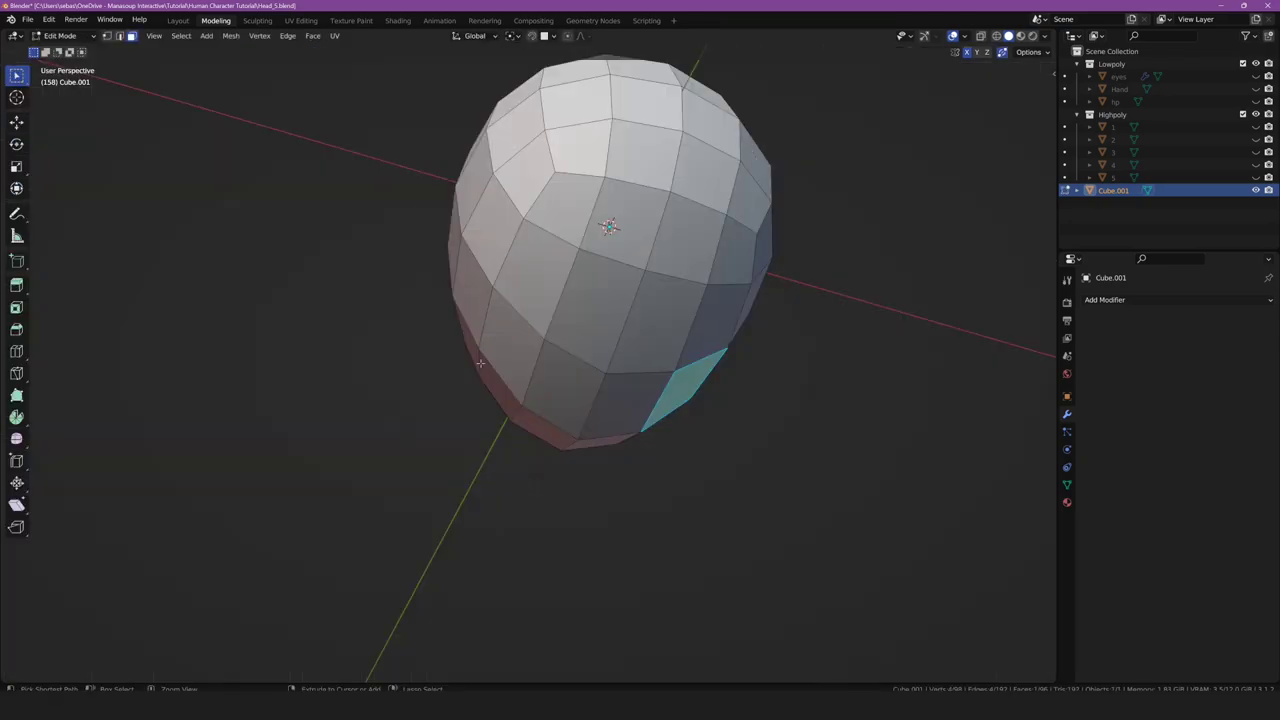
# Select the faces on the head's underside and extrude them down into a neck
pyautogui.keyDown('ctrl'); pyautogui.click(511, 341); pyautogui.keyUp('ctrl')
pyautogui.keyDown('ctrl'); pyautogui.click(573, 205); pyautogui.keyUp('ctrl')
pyautogui.keyDown('ctrl'); pyautogui.click(723, 251); pyautogui.keyUp('ctrl')
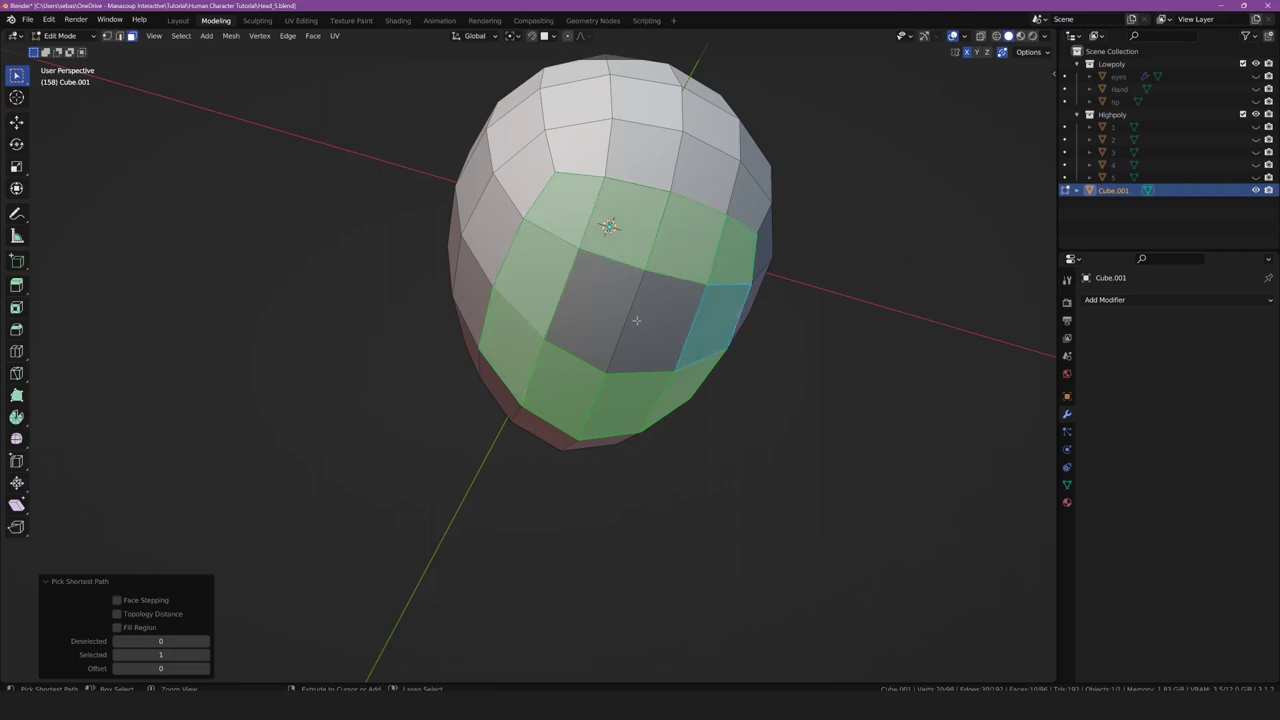
pyautogui.keyDown('ctrl'); pyautogui.click(625, 320); pyautogui.keyUp('ctrl')
pyautogui.press('KP_3')
pyautogui.press('e')
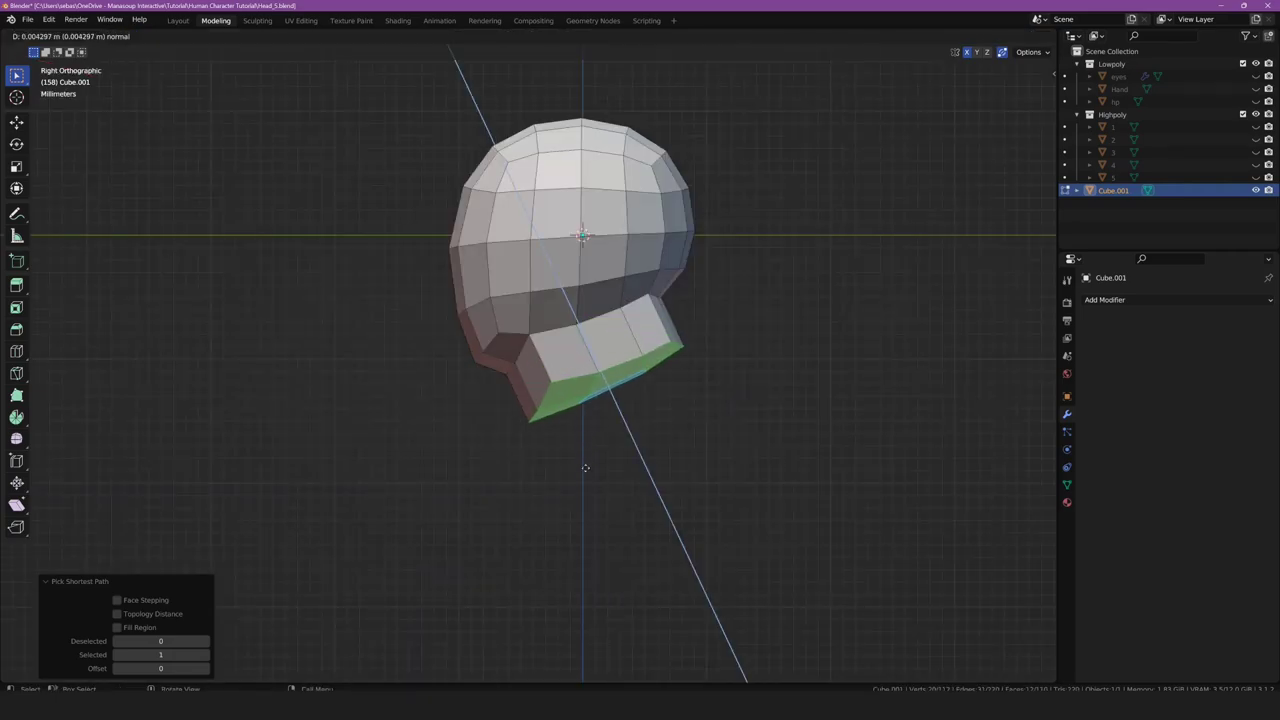
pyautogui.click(585, 478)
# Tilt, shrink, lower and then widen the neck's bottom faces
pyautogui.press('r')
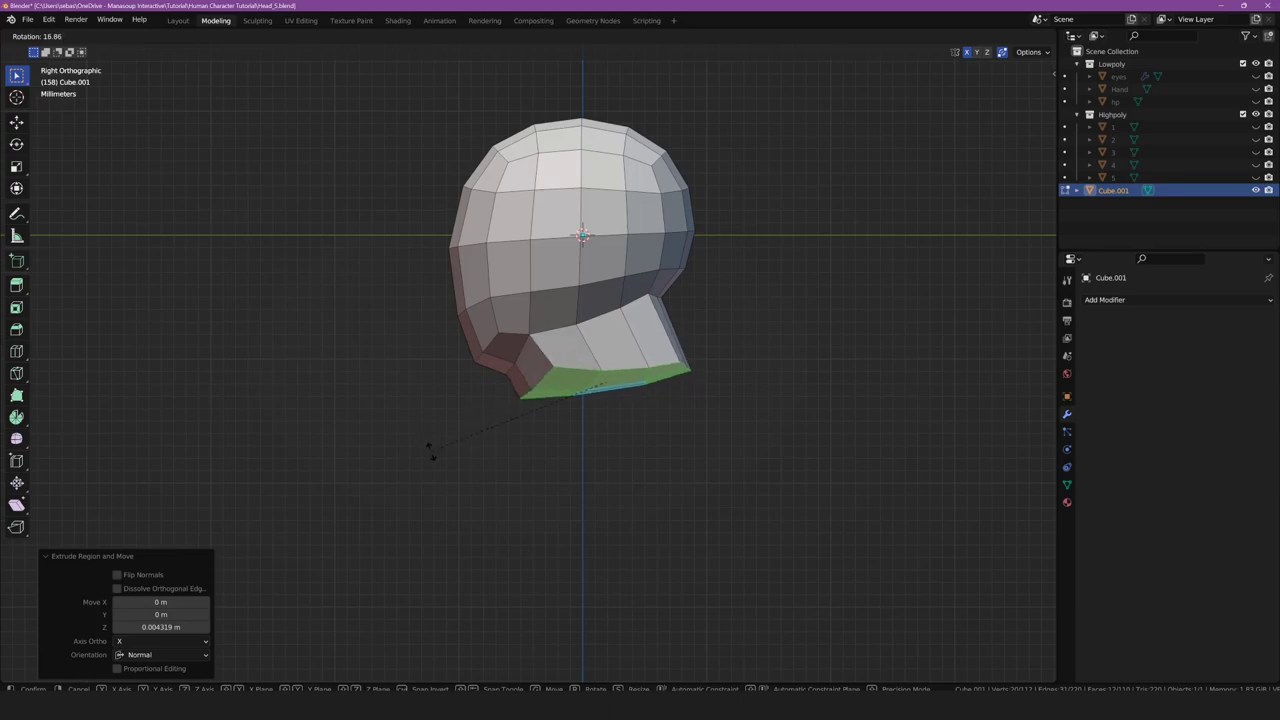
pyautogui.click(430, 450)
pyautogui.press('s')
pyautogui.click(420, 461)
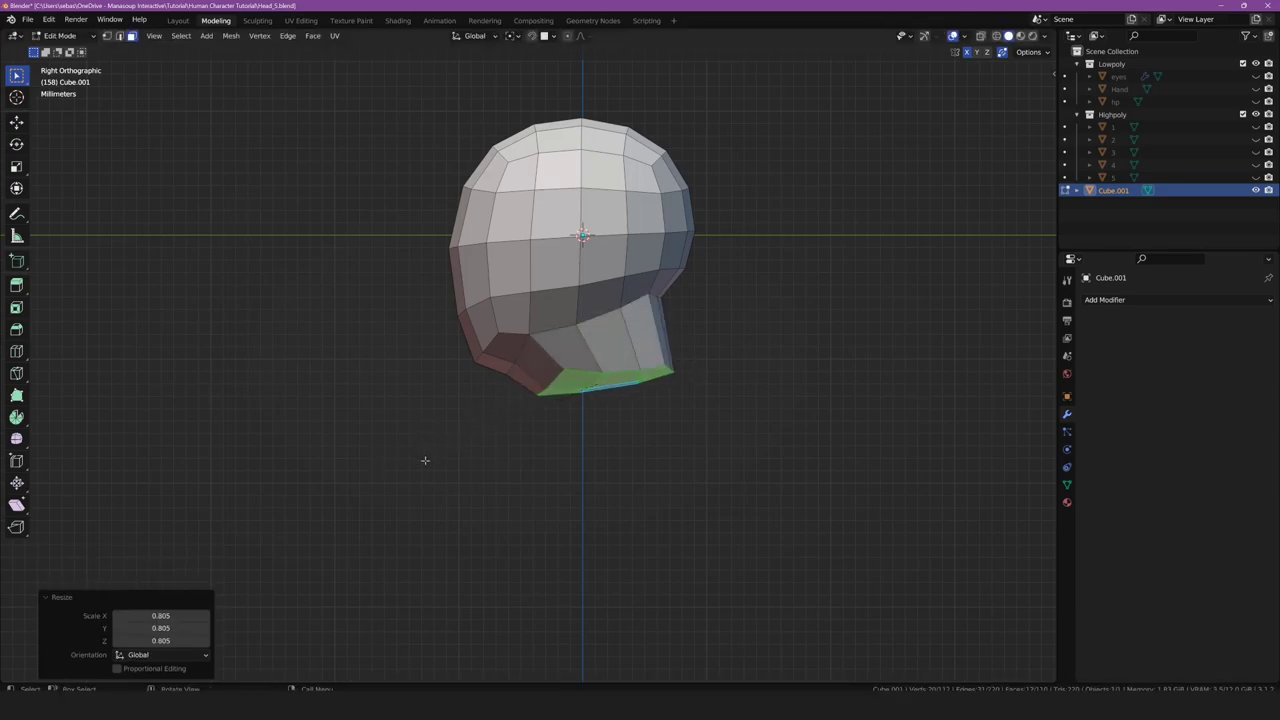
pyautogui.press('g')
pyautogui.click(407, 486)
pyautogui.press('s')
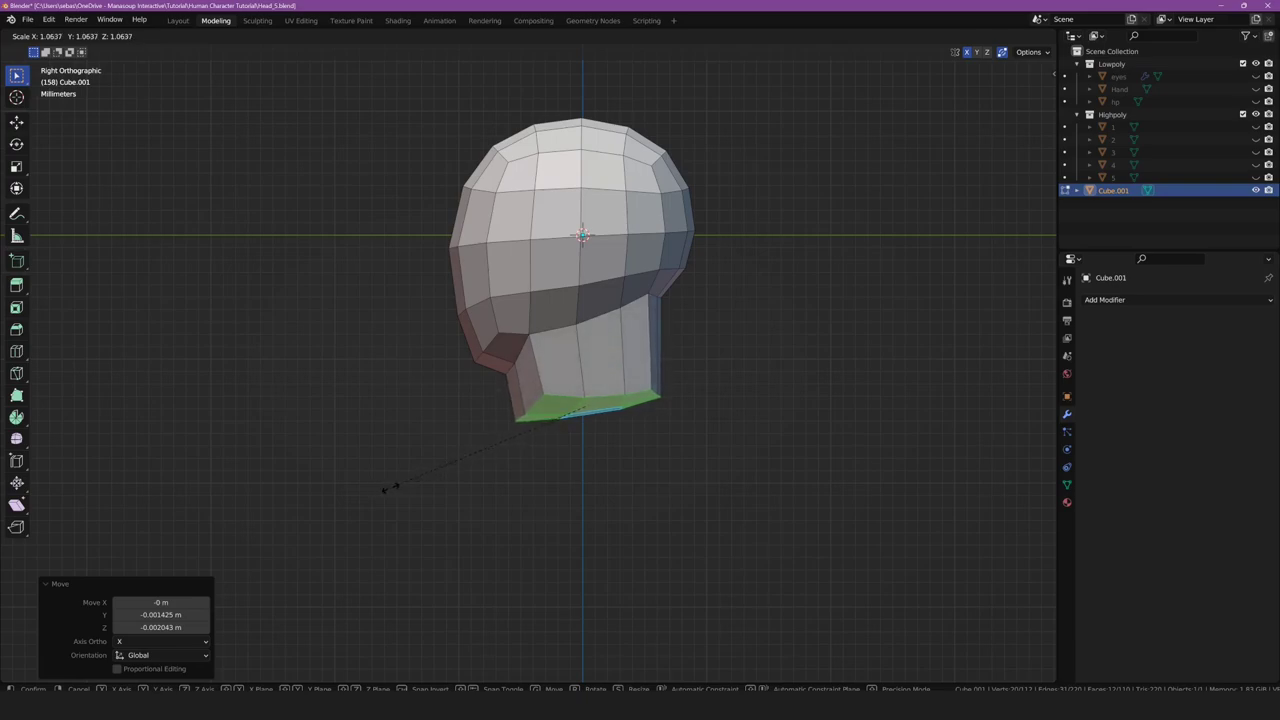
pyautogui.click(384, 489)
# Extrude the neck base further down and widen it into a flared base
pyautogui.press('e')
pyautogui.click(372, 540)
pyautogui.press('s')
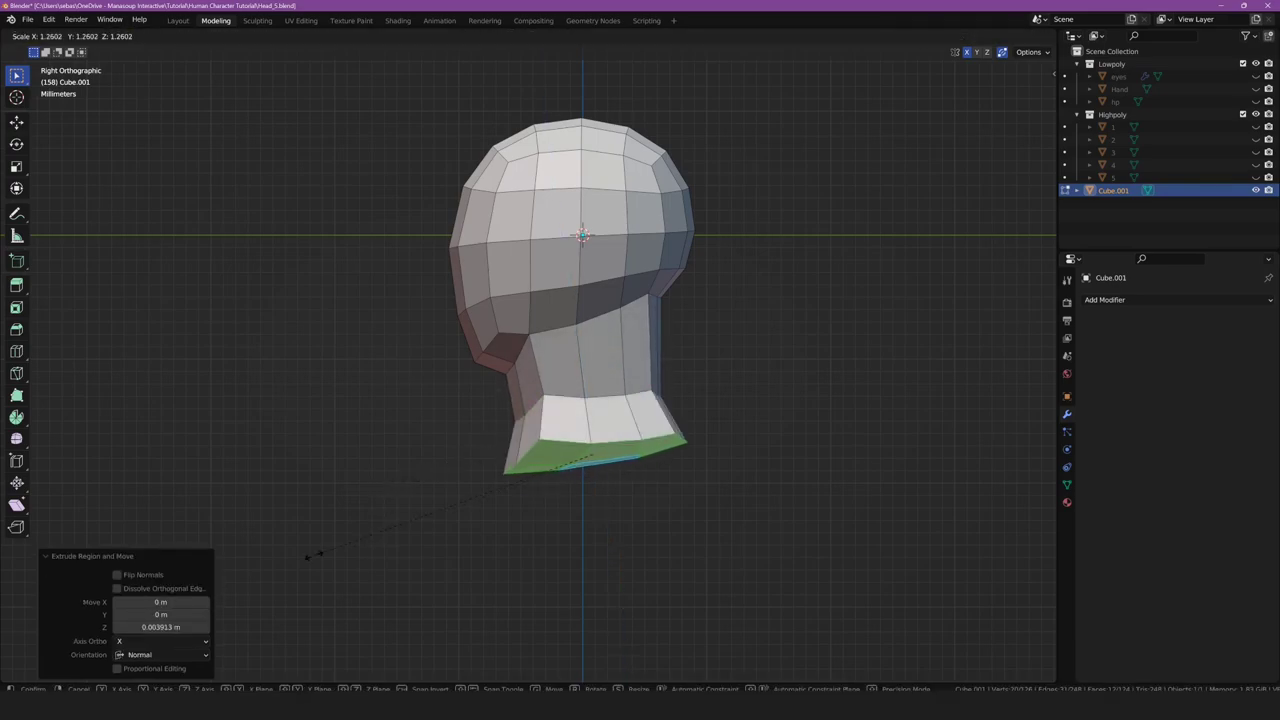
pyautogui.click(302, 558)
# Add a centred loop cut around the middle of the neck
pyautogui.keyDown('alt'); pyautogui.click(582, 432); pyautogui.keyUp('alt')
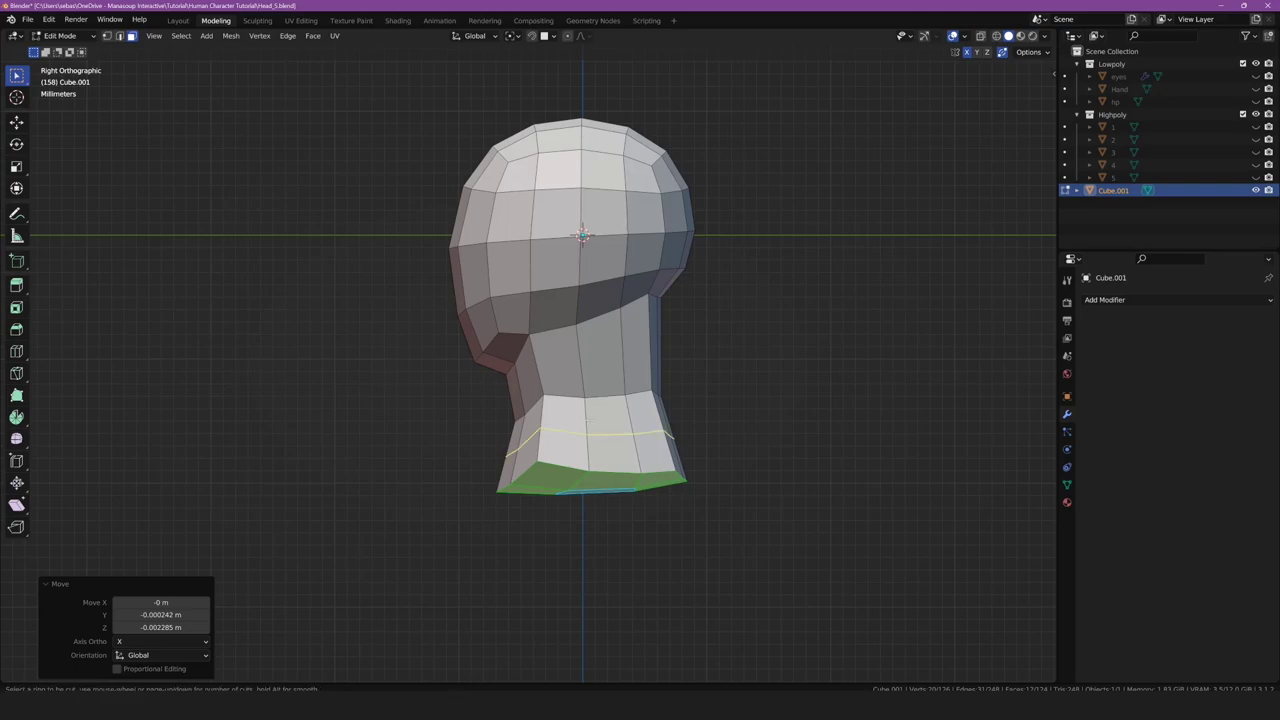
pyautogui.press('g')
pyautogui.press('g')
pyautogui.press('Escape')
pyautogui.hotkey('ctrl', 'r')
pyautogui.click(571, 429)
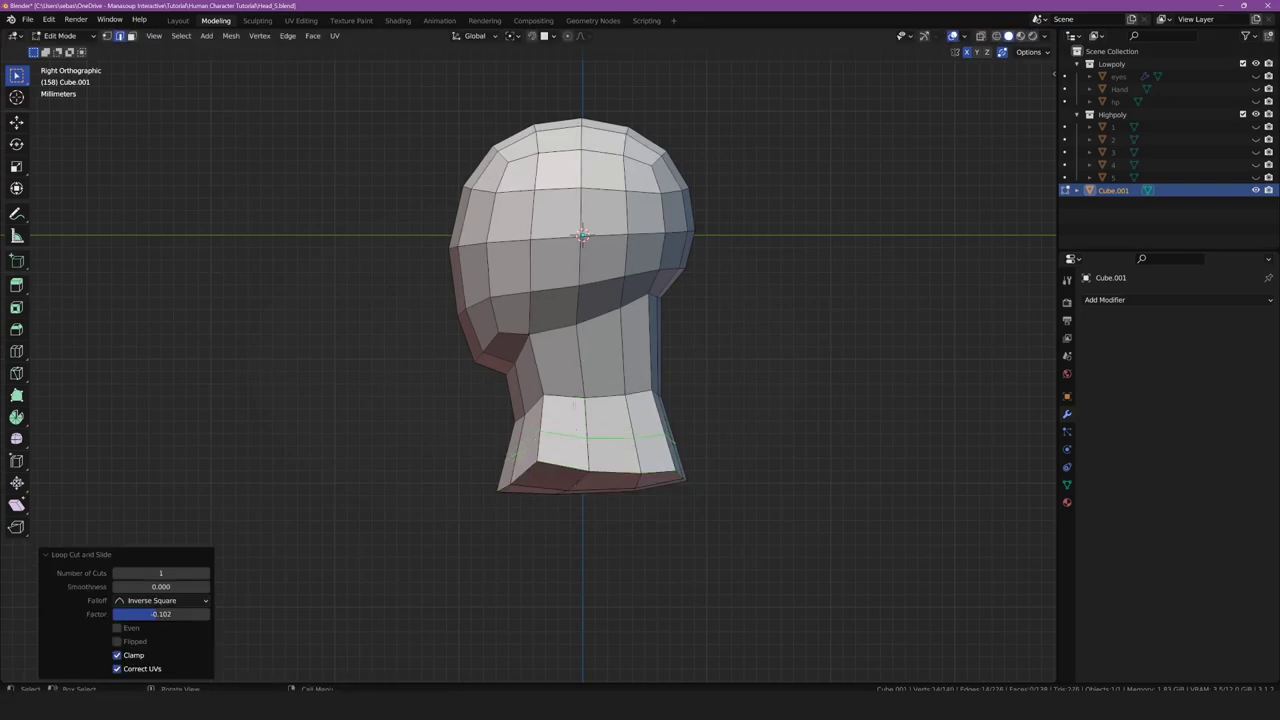
pyautogui.rightClick(571, 357)
pyautogui.click(60, 35)
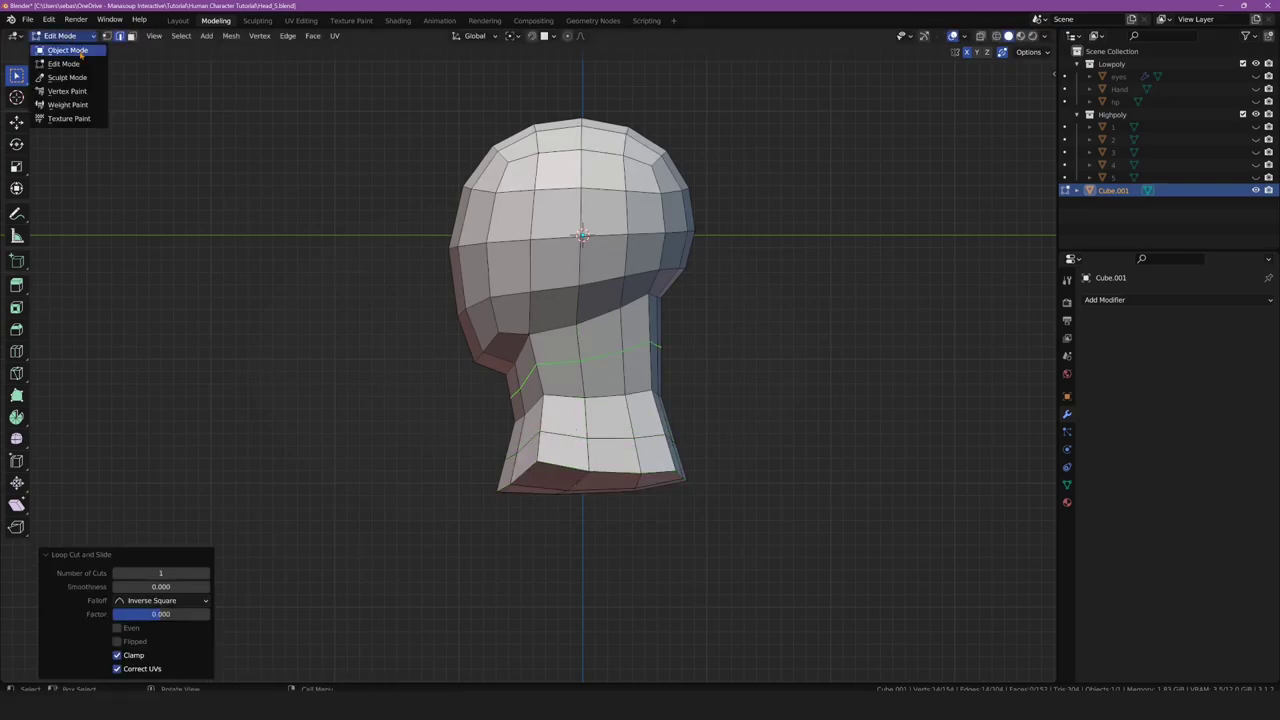
# Enter Sculpt Mode and grab the neck's edges so its base flares outward
pyautogui.click(60, 77)
pyautogui.moveTo(414, 371)
pyautogui.mouseDown(button='middle')
pyautogui.moveTo(484, 405)
pyautogui.moveTo(700, 457)
pyautogui.mouseUp(button='middle')
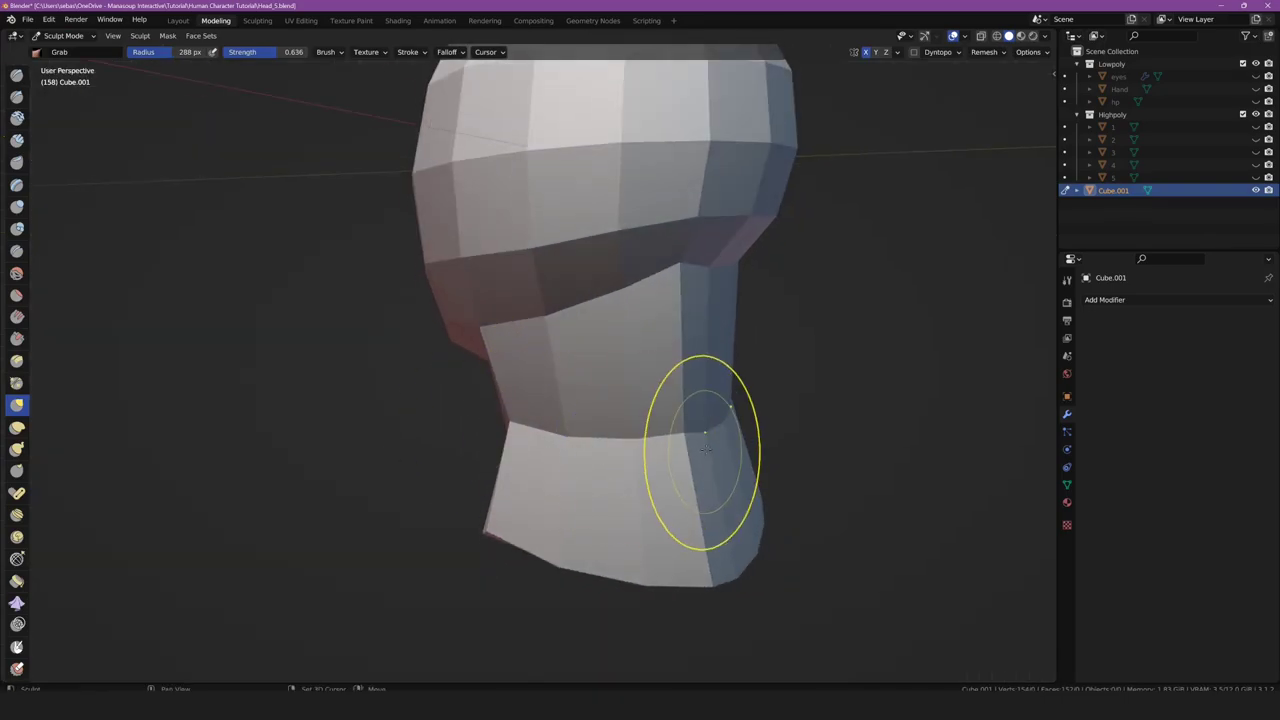
pyautogui.moveTo(700, 457); pyautogui.dragTo(730, 450)
pyautogui.moveTo(623, 491); pyautogui.dragTo(515, 430)
pyautogui.moveTo(515, 430); pyautogui.dragTo(657, 400, button='middle')
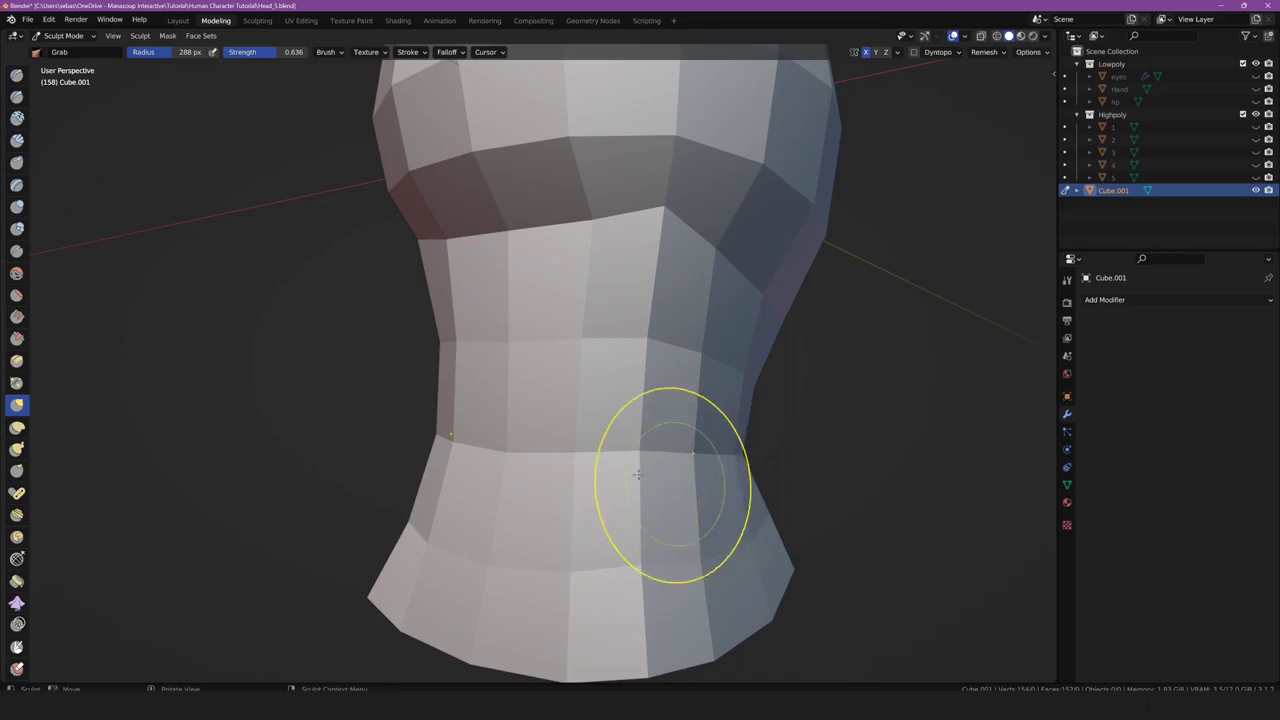
pyautogui.moveTo(671, 491); pyautogui.dragTo(443, 480, button='middle')
pyautogui.moveTo(814, 457); pyautogui.dragTo(818, 553)
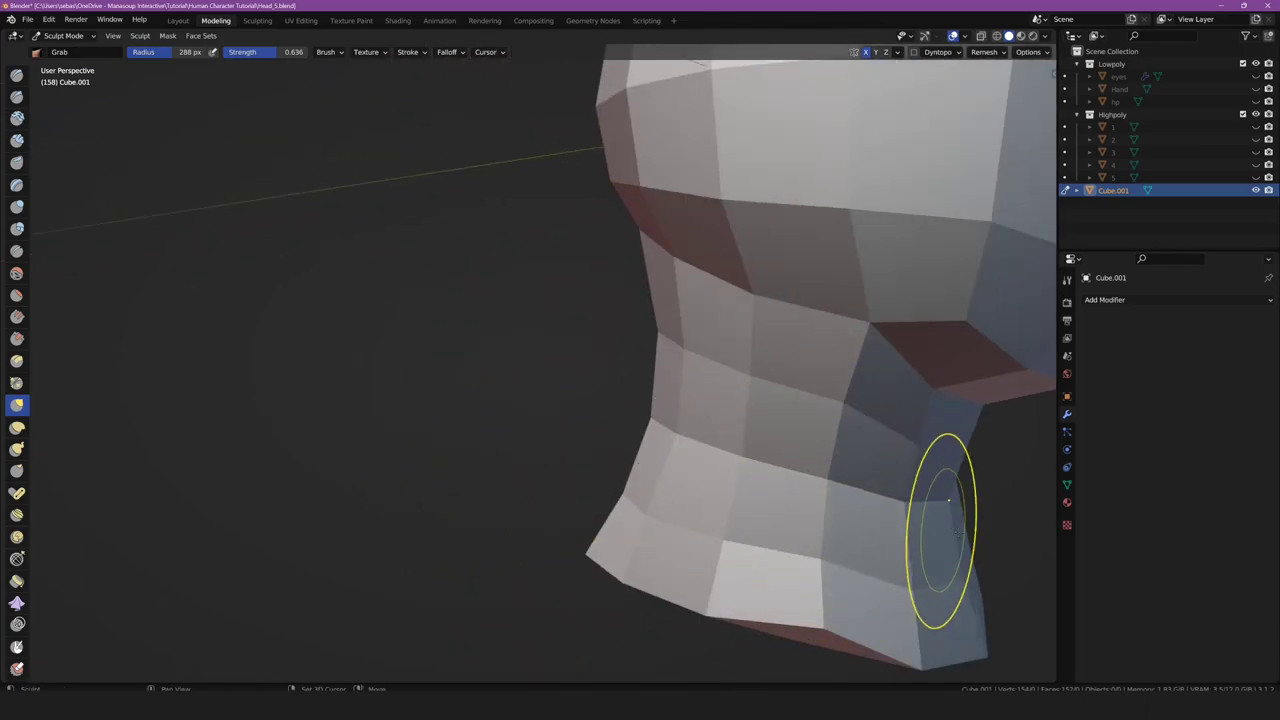
pyautogui.scroll(-5, 850, 515)
# From the front view, narrow both sides of the head evenly and slightly shrink the brush
pyautogui.press('KP_1')
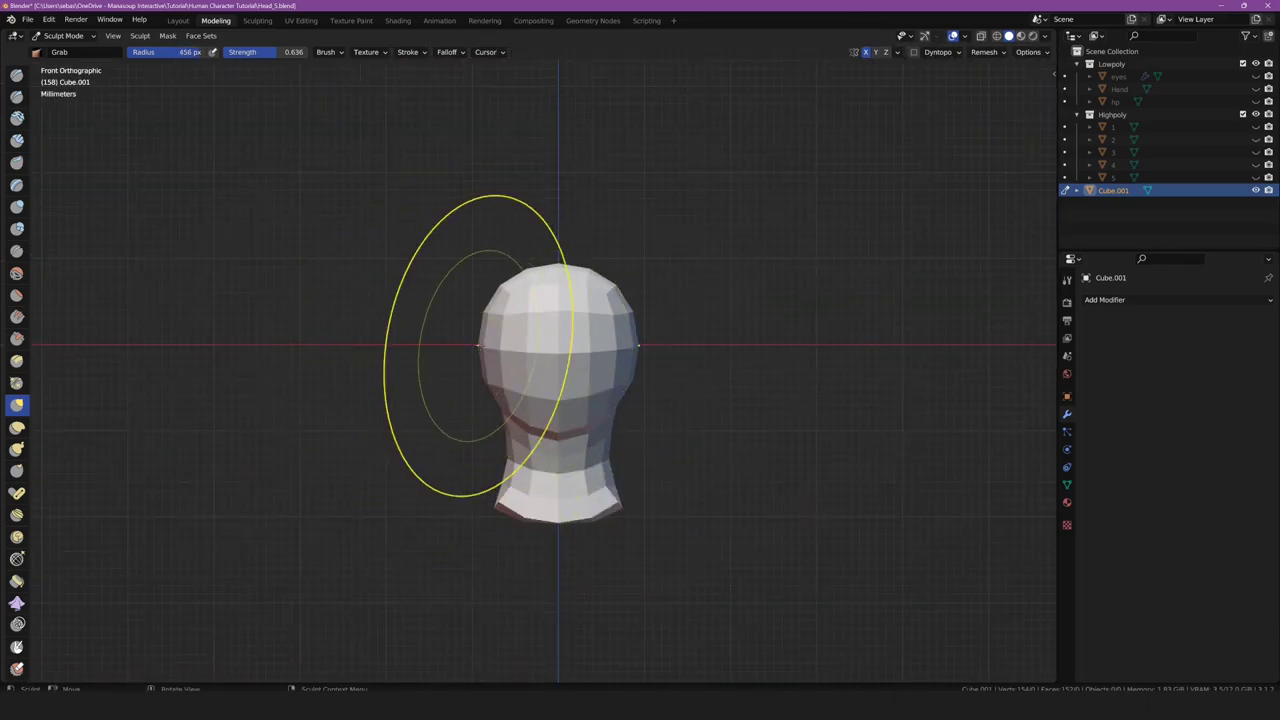
pyautogui.moveTo(463, 306); pyautogui.dragTo(586, 371)
pyautogui.moveTo(493, 343); pyautogui.dragTo(505, 344)
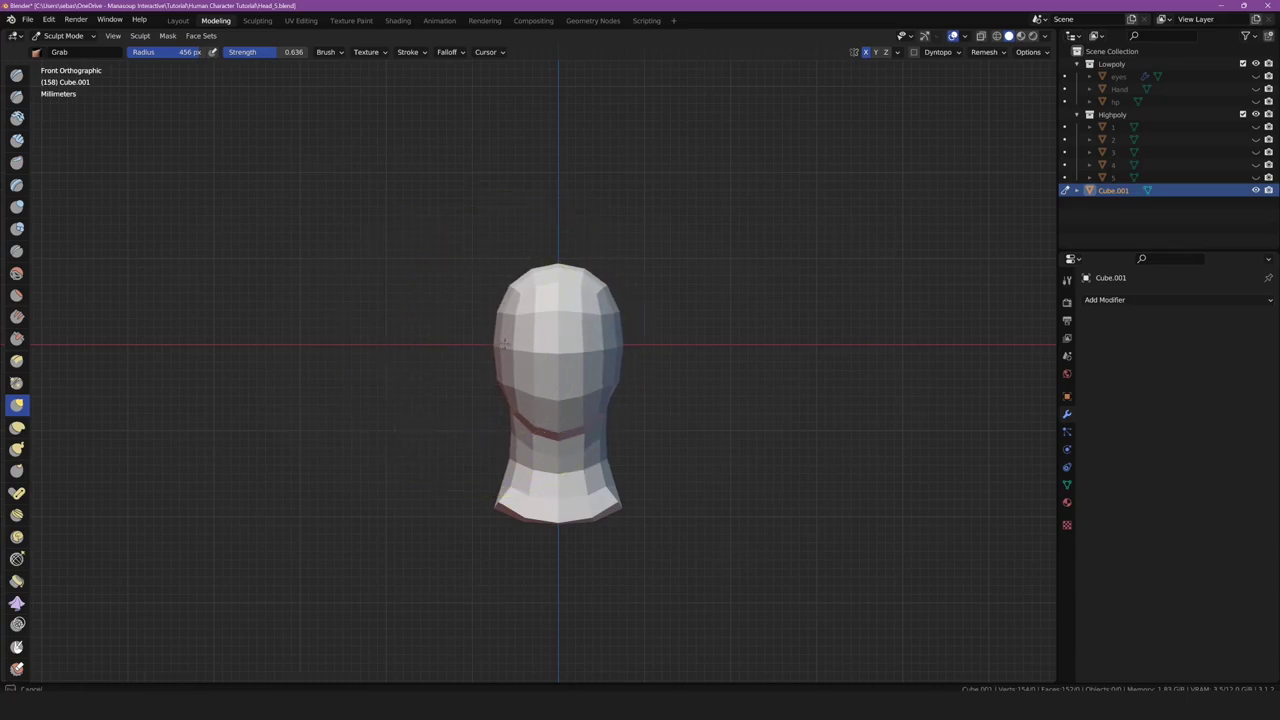
pyautogui.press('f')
pyautogui.scroll(2, 421, 448)
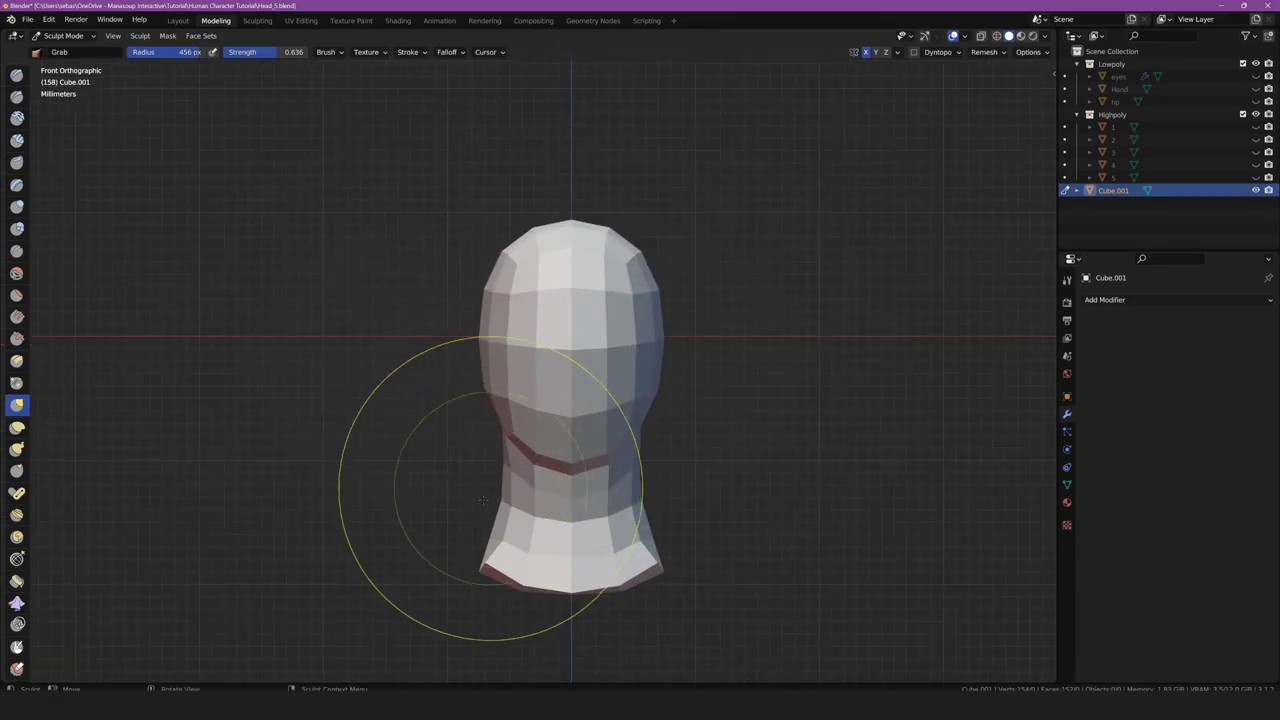
pyautogui.click(445, 470)
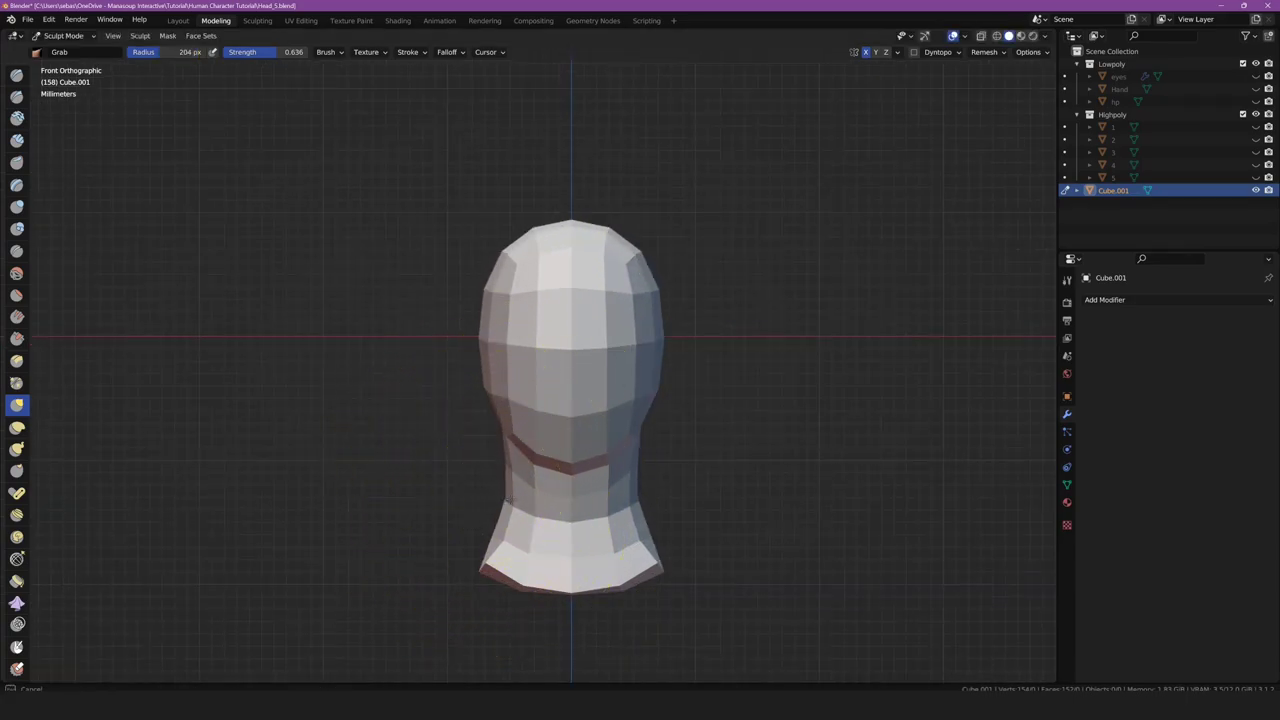
# From the right side, reshape the jaw and raise the front of the neck base
pyautogui.press('KP_3')
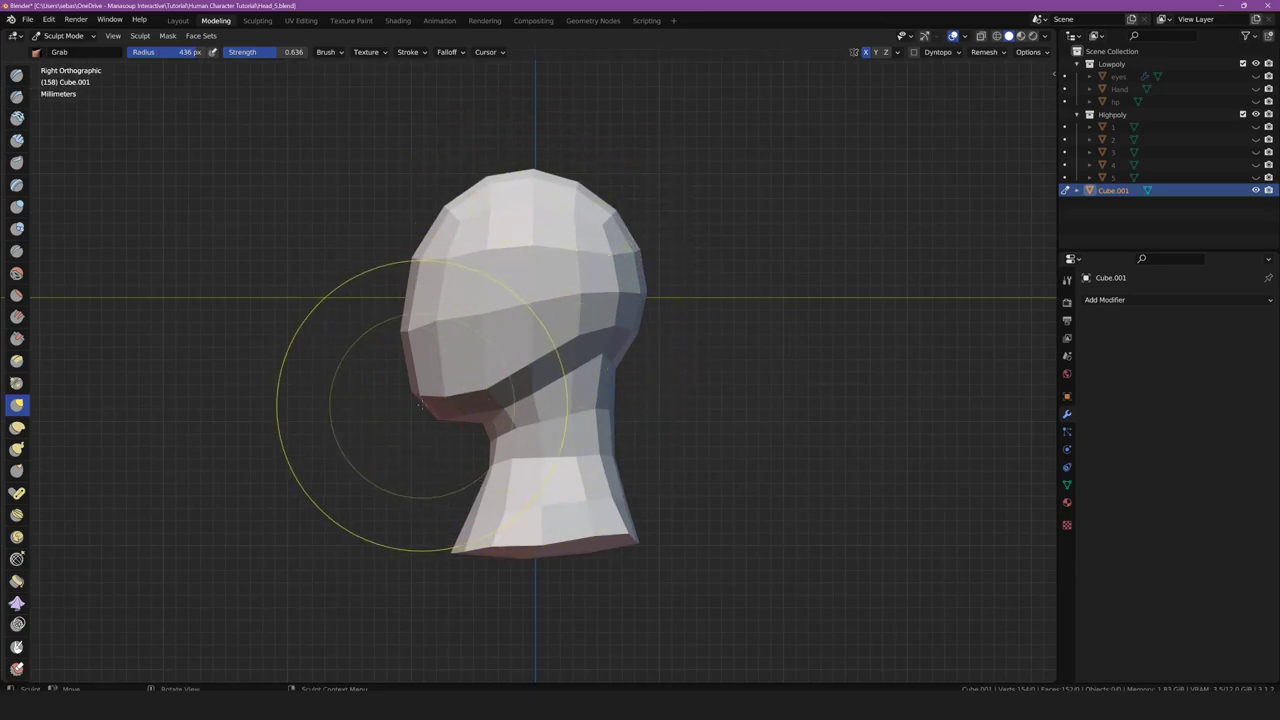
pyautogui.moveTo(468, 478); pyautogui.dragTo(481, 425)
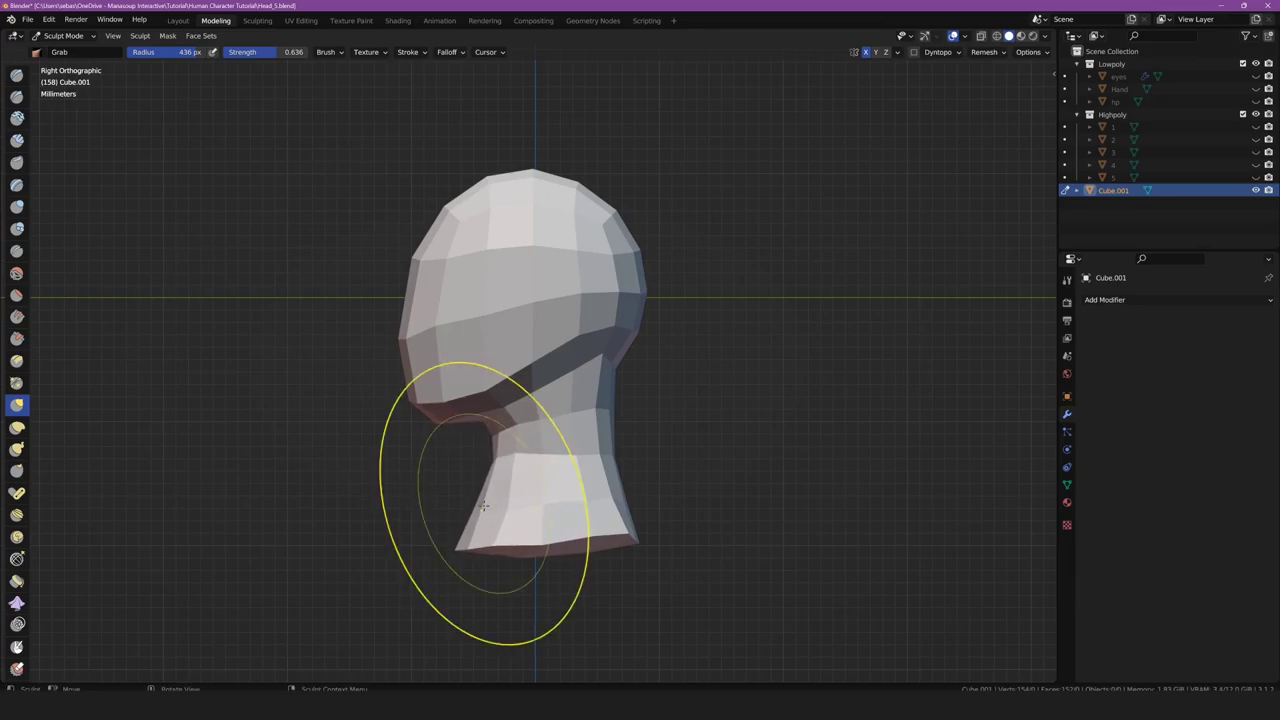
pyautogui.moveTo(486, 508)
pyautogui.mouseDown()
pyautogui.moveTo(459, 537)
pyautogui.moveTo(500, 506)
pyautogui.mouseUp()
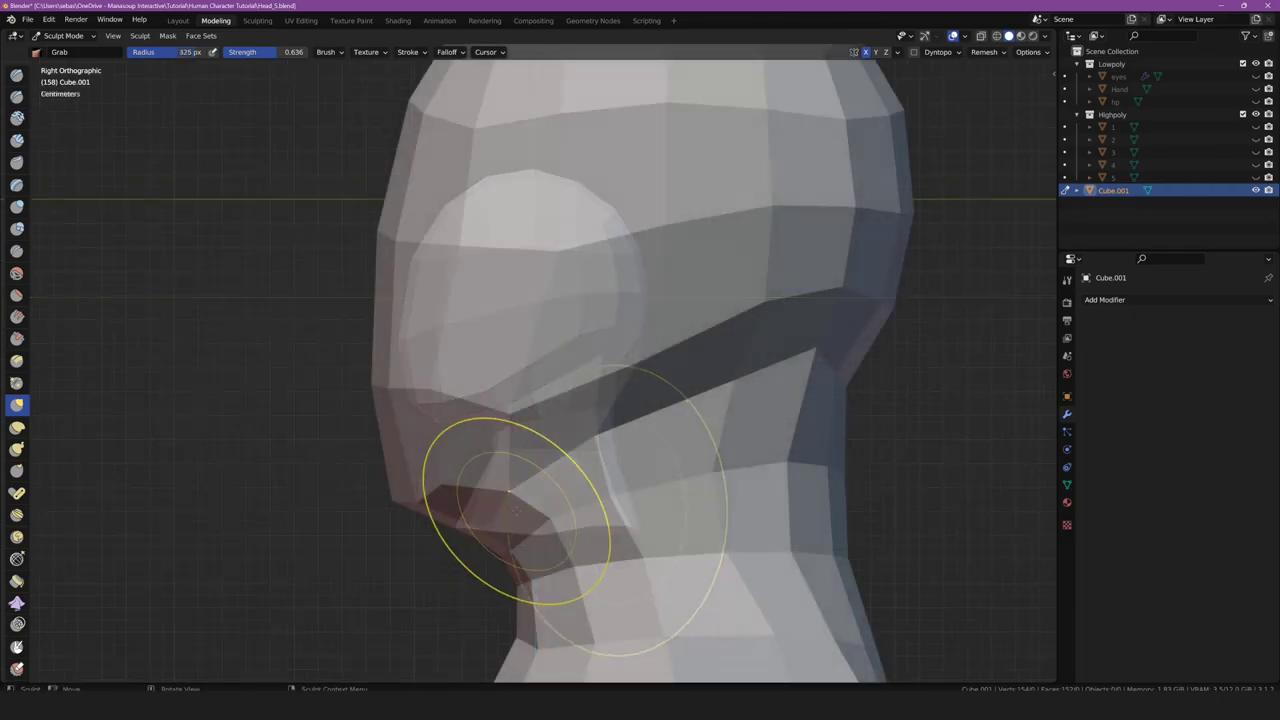
pyautogui.press('KP_1')
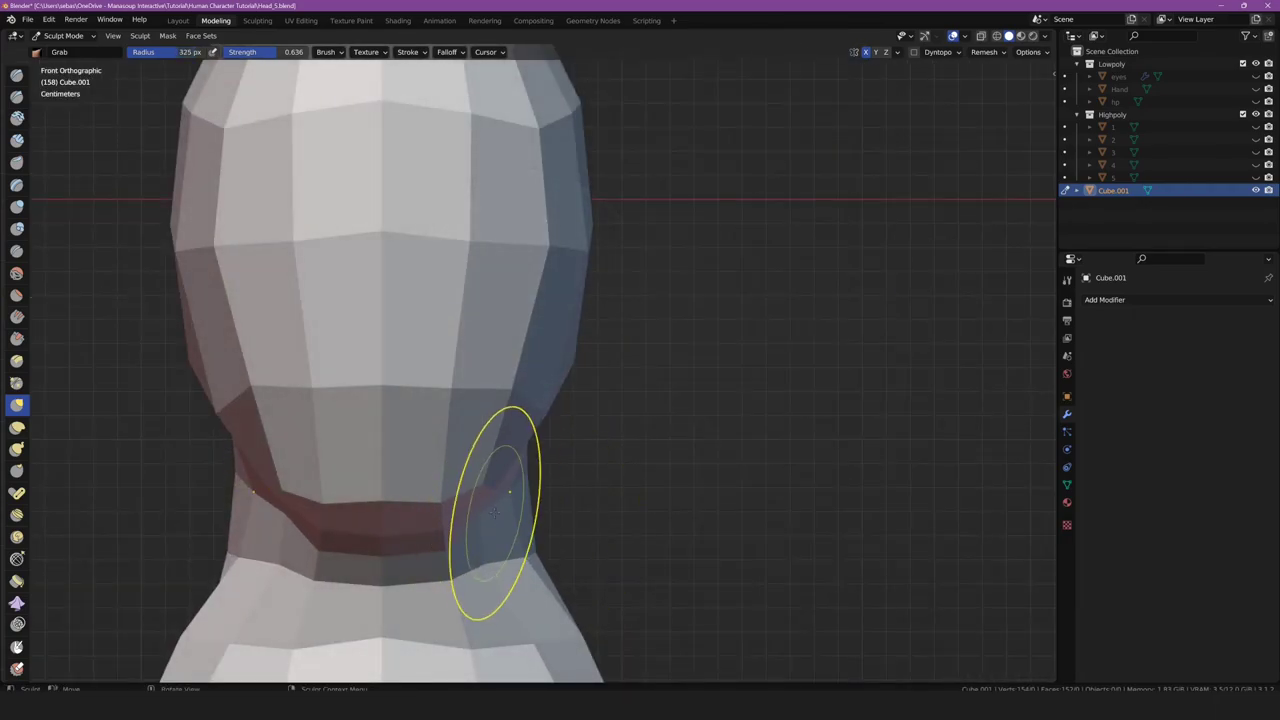
pyautogui.moveTo(471, 543); pyautogui.dragTo(412, 541, button='middle')
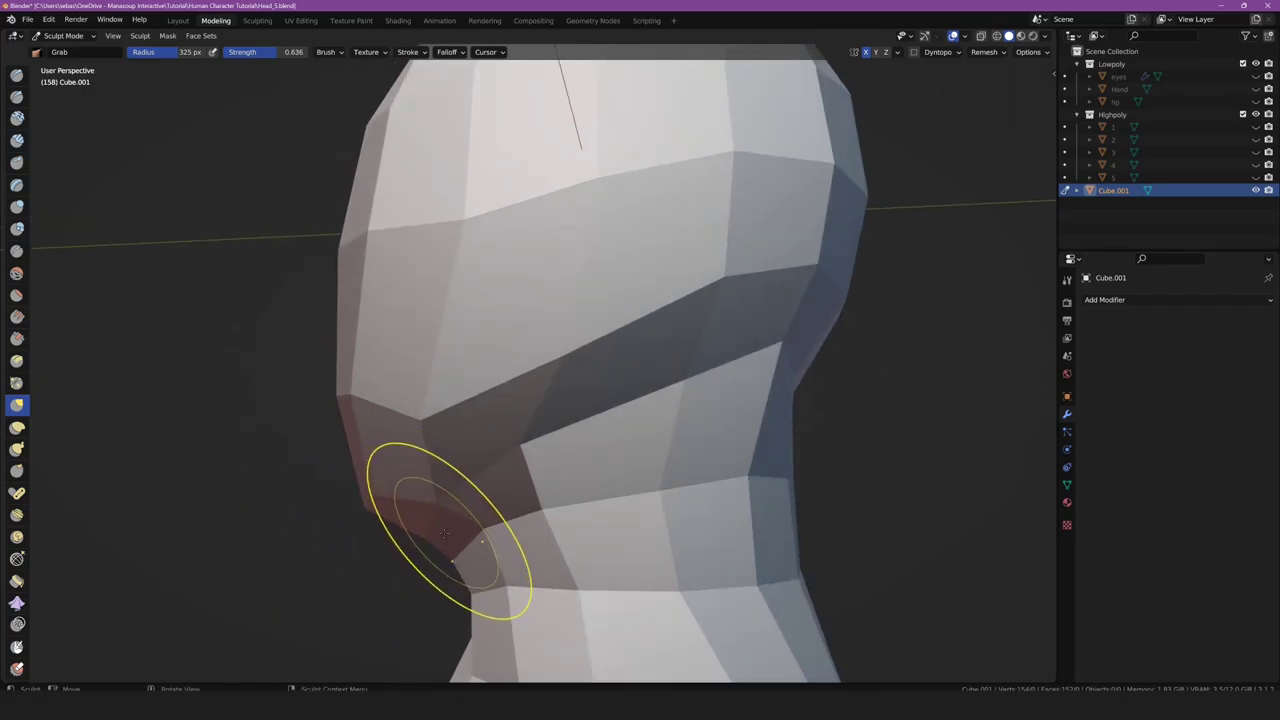
pyautogui.scroll(-8, 400, 530)
pyautogui.press('KP_5')
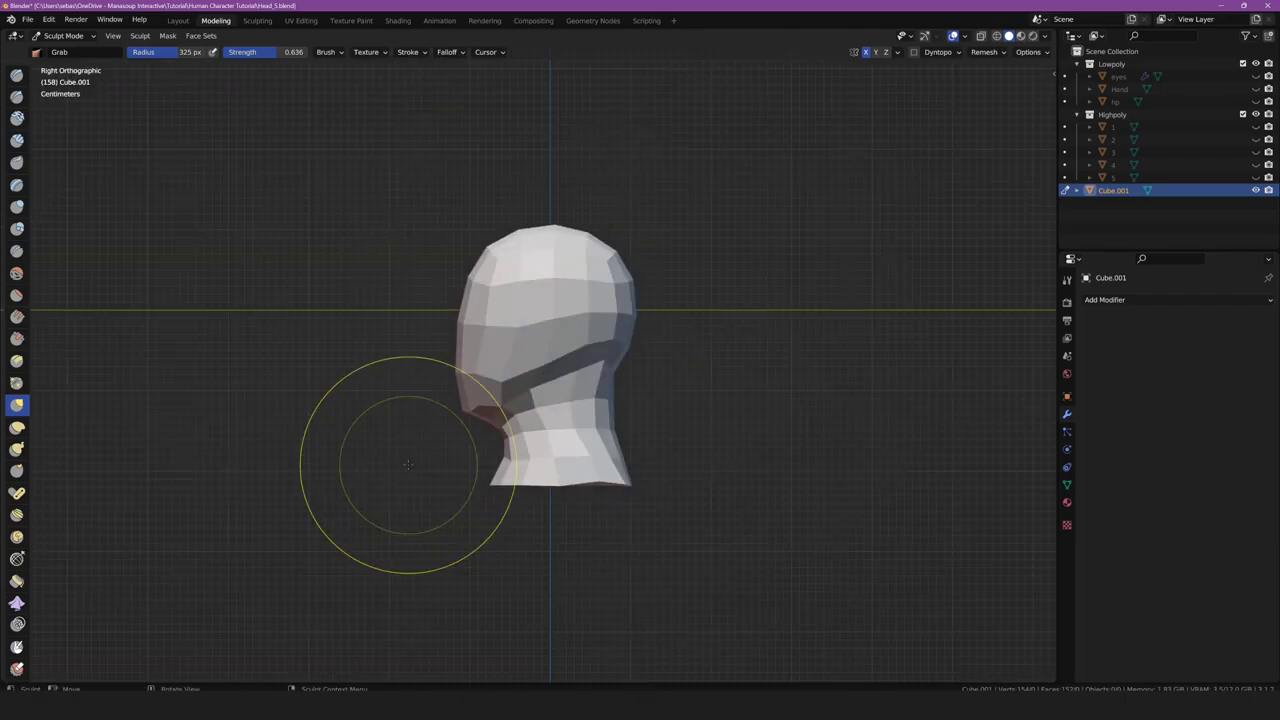
pyautogui.moveTo(401, 458)
pyautogui.mouseDown(button='middle')
pyautogui.moveTo(483, 400)
pyautogui.moveTo(400, 405)
pyautogui.mouseUp(button='middle')
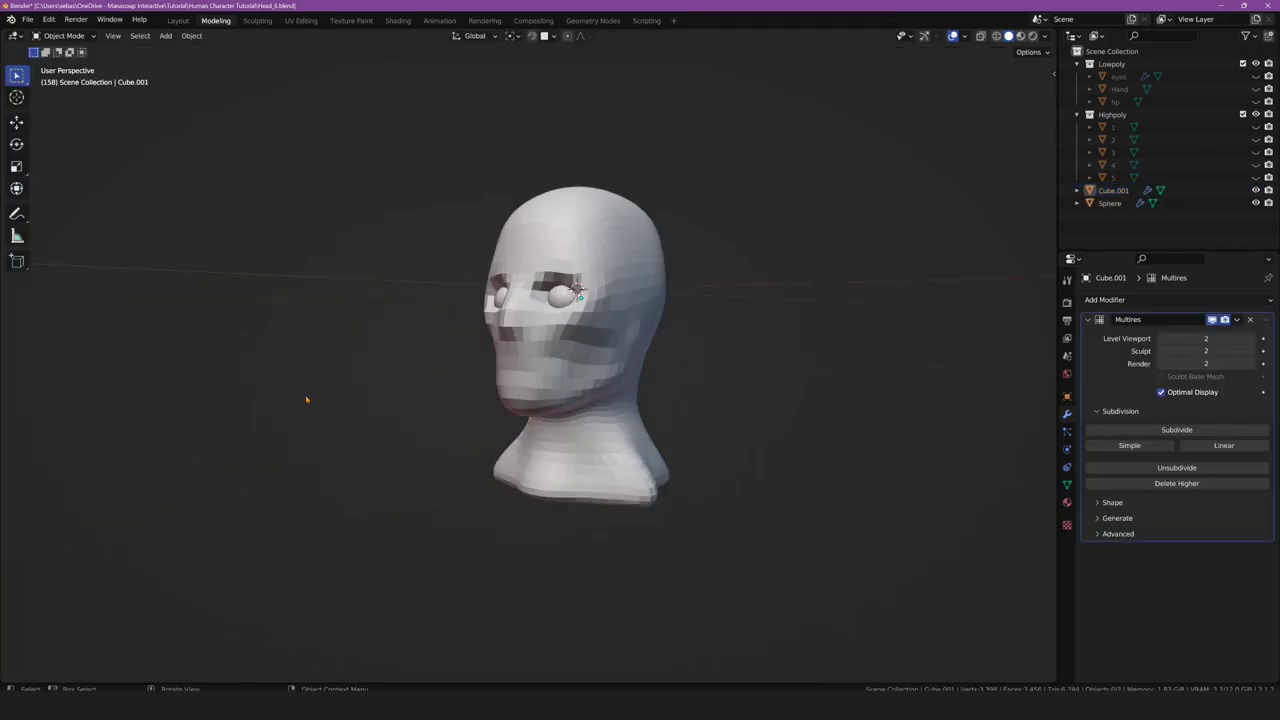
# Orbit the Multires-subdivided head from the side to a front-facing view
pyautogui.moveTo(306, 394); pyautogui.dragTo(320, 355, button='middle')
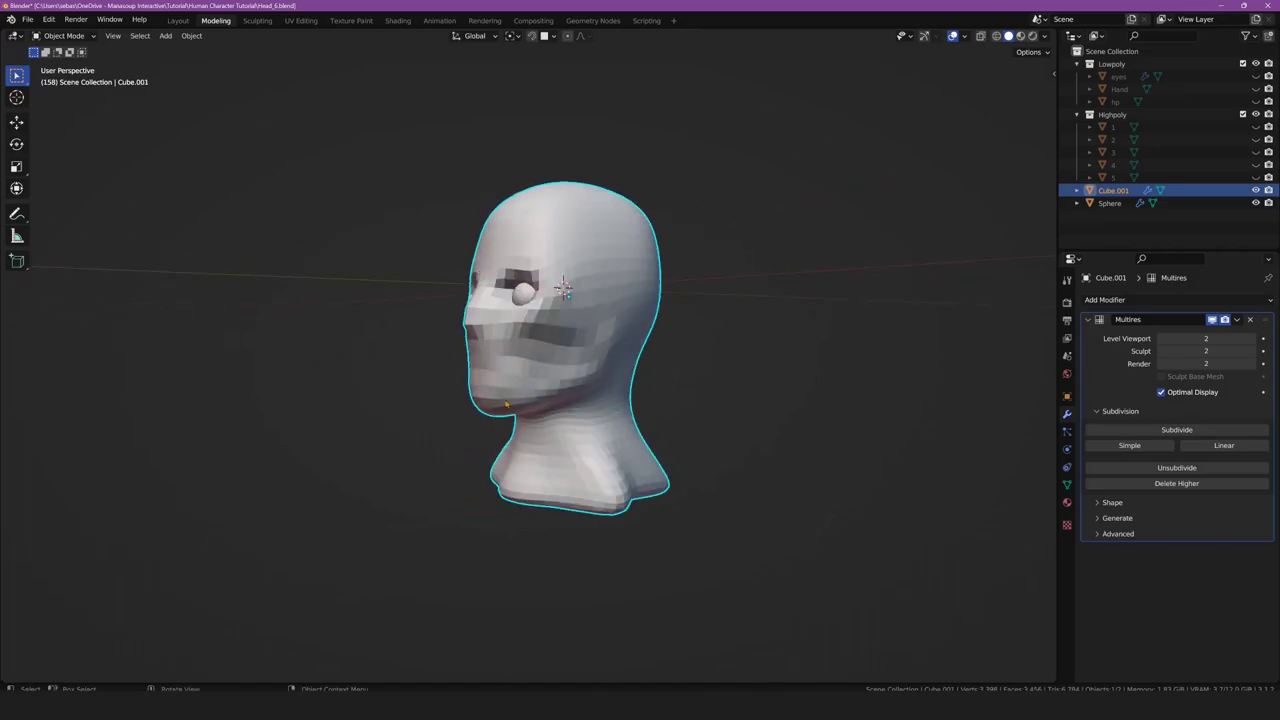
pyautogui.moveTo(520, 312); pyautogui.dragTo(566, 288, button='middle')
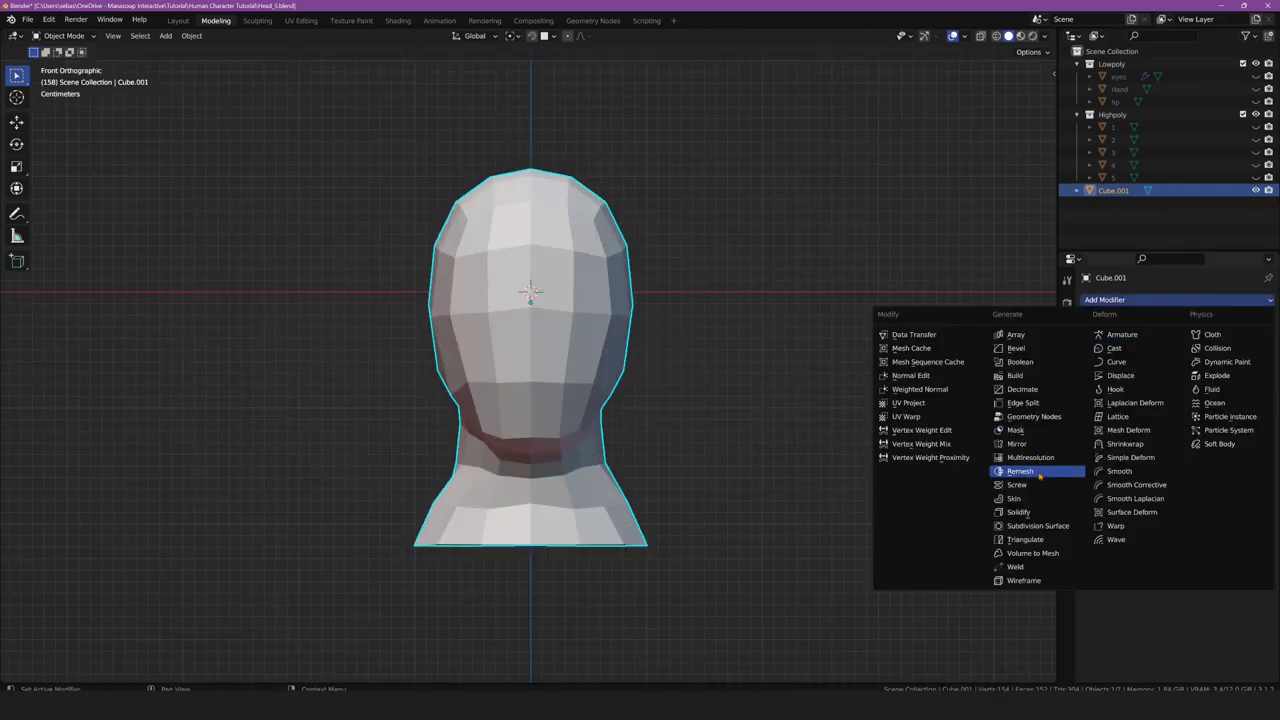
# Add a Multires modifier, subdivide it twice to level 2, and return to sculpting
pyautogui.click(1030, 470)
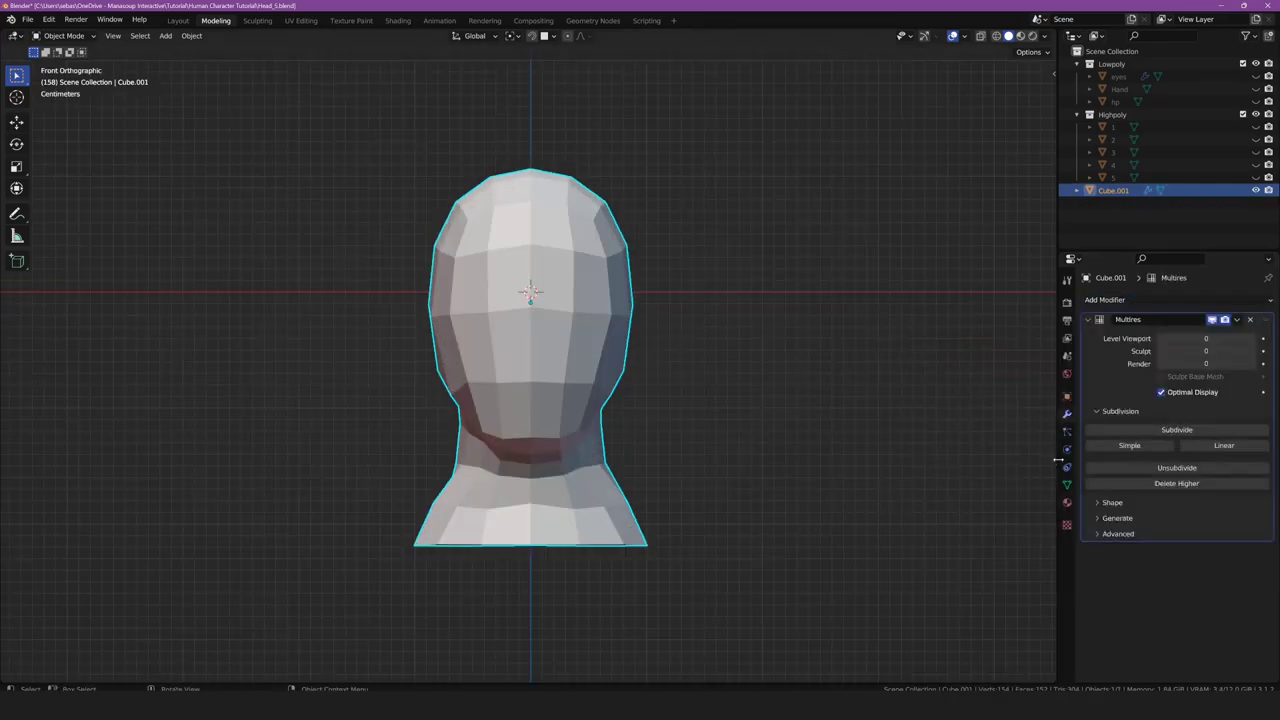
pyautogui.click(1177, 430)
pyautogui.click(1177, 430)
pyautogui.hotkey('ctrl', 'Tab')
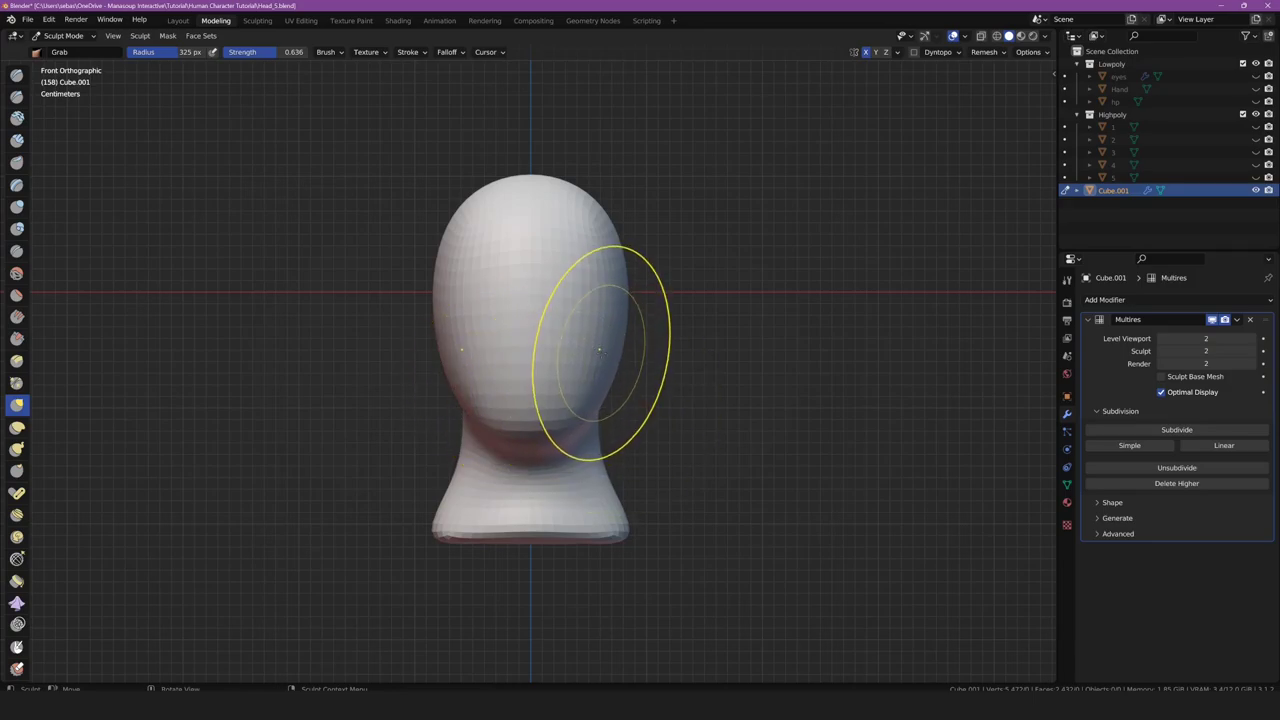
# Reshape the right cheek and jaw with a smaller brush, undoing unwanted strokes
pyautogui.moveTo(594, 400)
pyautogui.mouseDown()
pyautogui.moveTo(571, 430)
pyautogui.moveTo(588, 350)
pyautogui.mouseUp()
pyautogui.press('f')
pyautogui.click(650, 380)
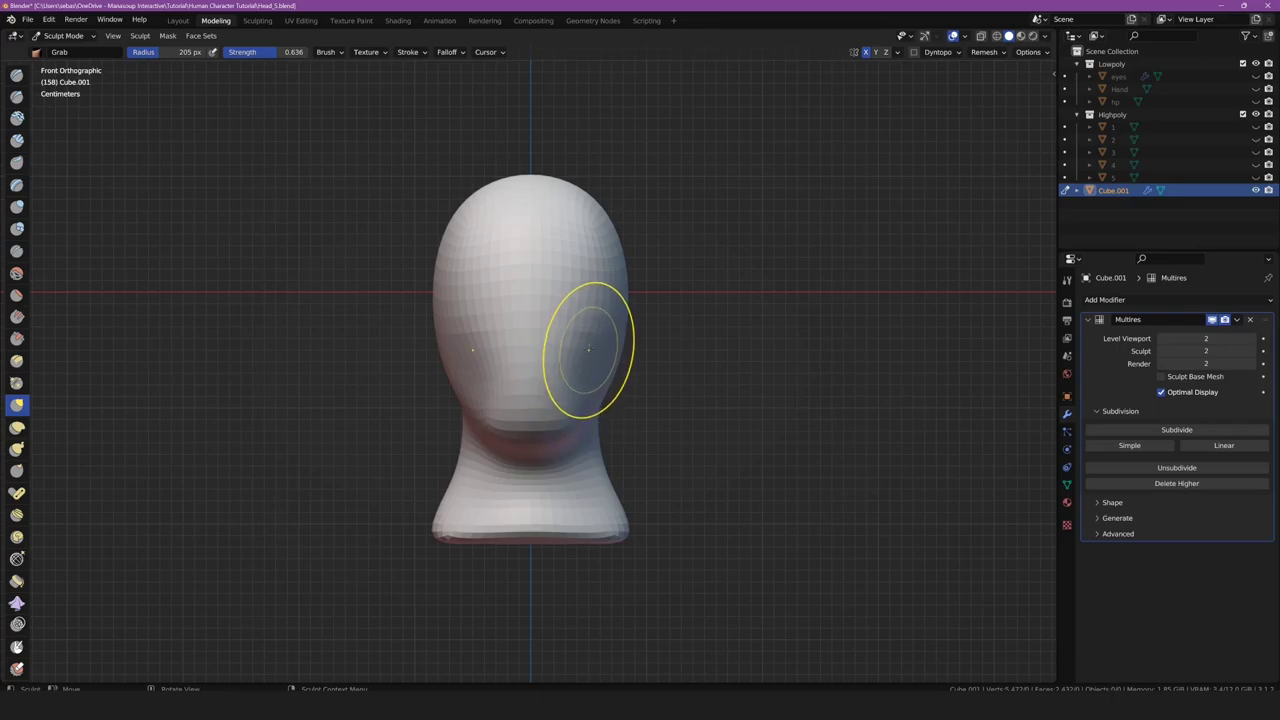
pyautogui.hotkey('ctrl', 'z')
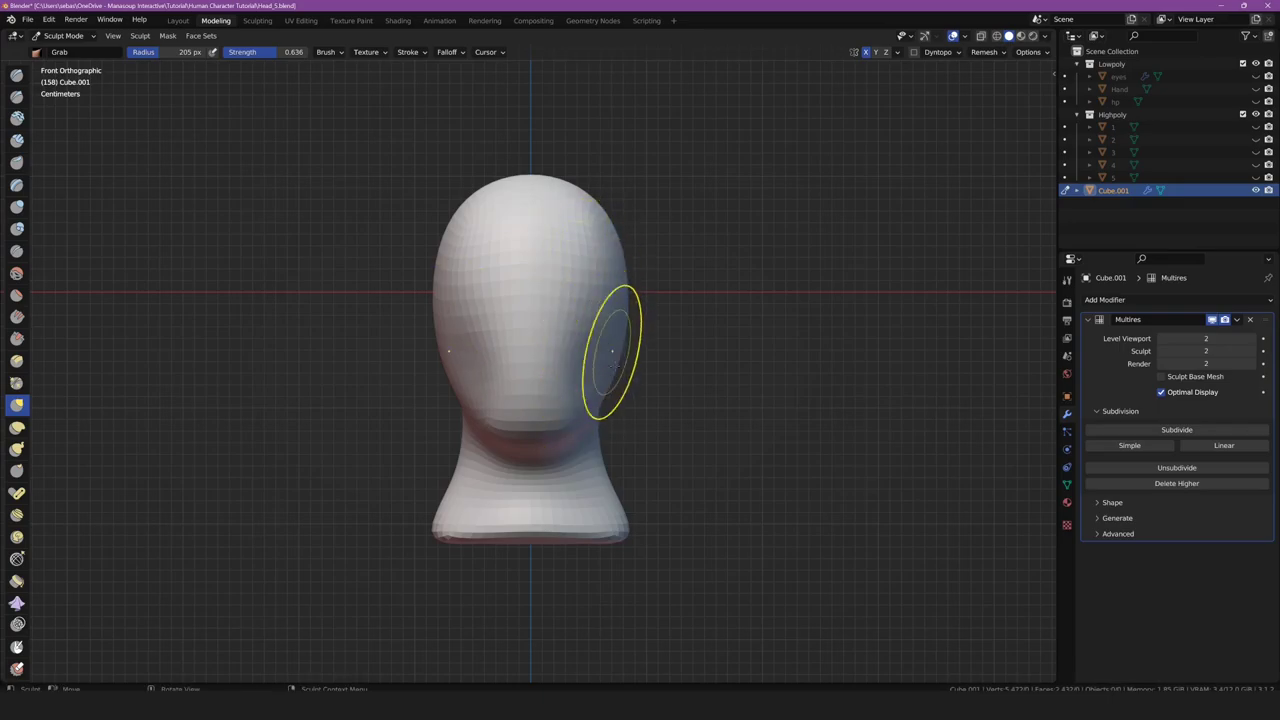
pyautogui.moveTo(585, 408)
pyautogui.mouseDown()
pyautogui.moveTo(560, 414)
pyautogui.moveTo(603, 450)
pyautogui.moveTo(645, 395)
pyautogui.moveTo(612, 410)
pyautogui.mouseUp()
pyautogui.press('KP_3')
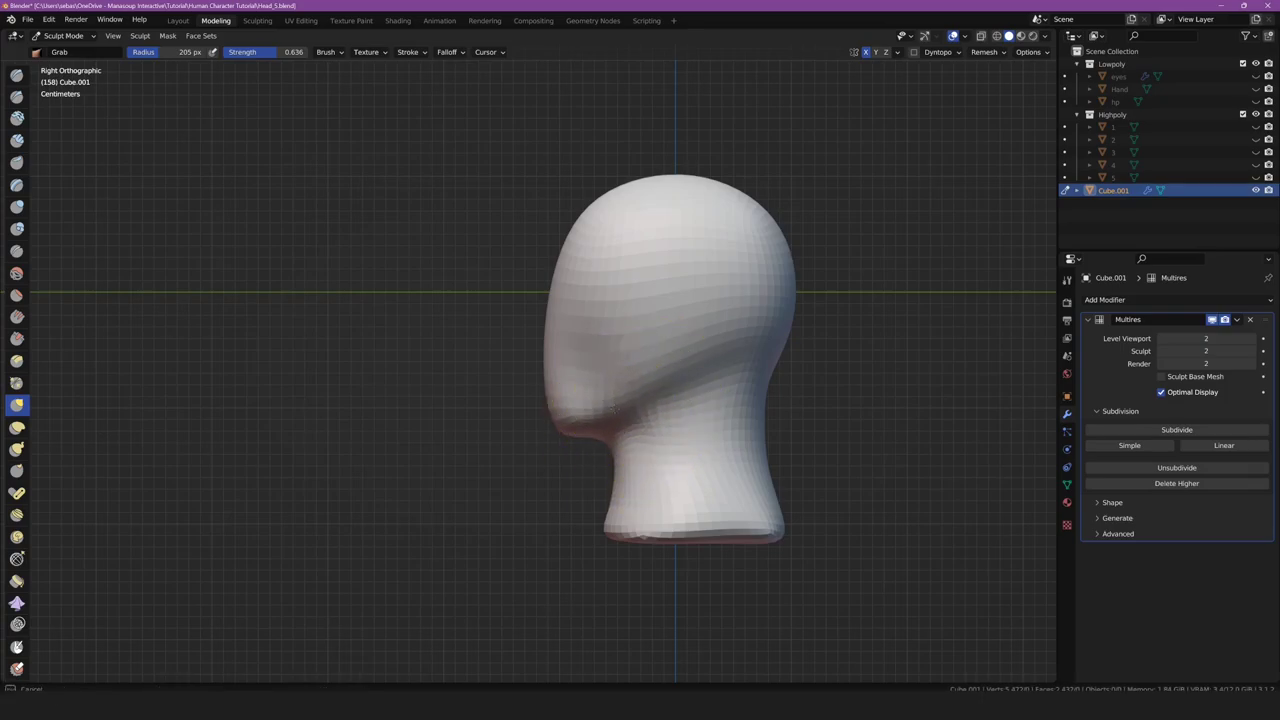
pyautogui.moveTo(657, 375); pyautogui.dragTo(706, 349)
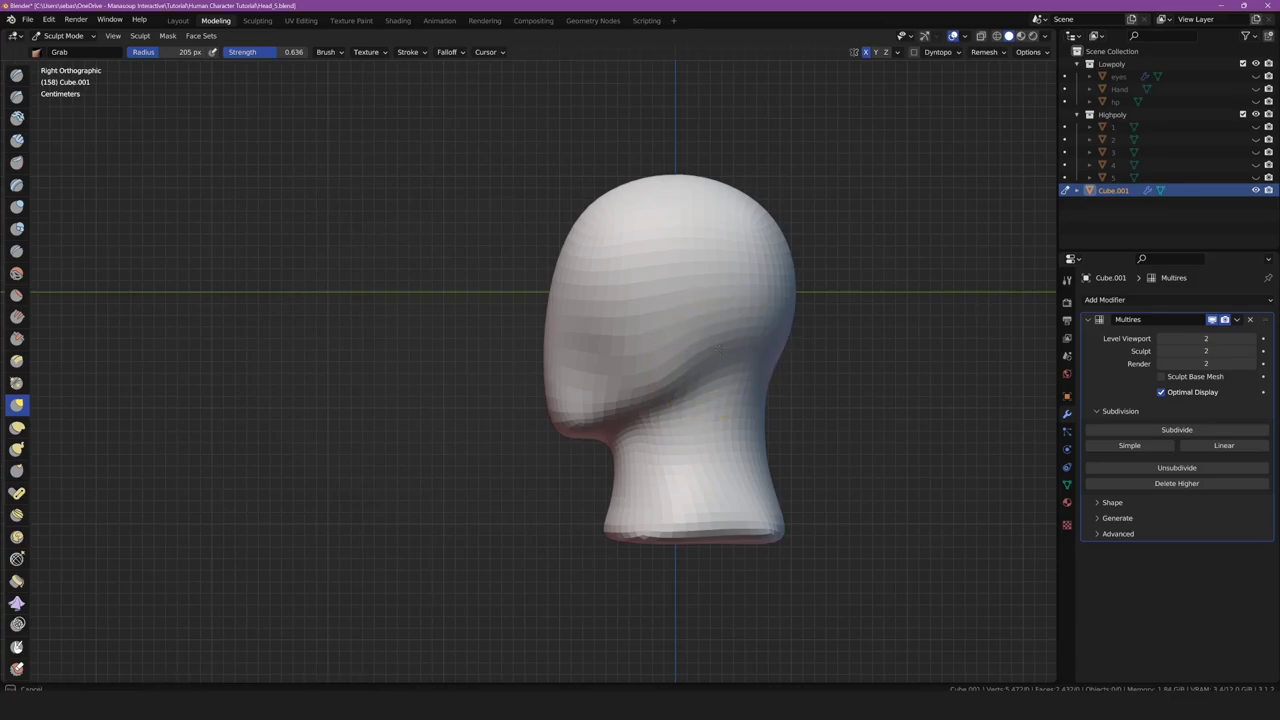
pyautogui.hotkey('ctrl', 'z')
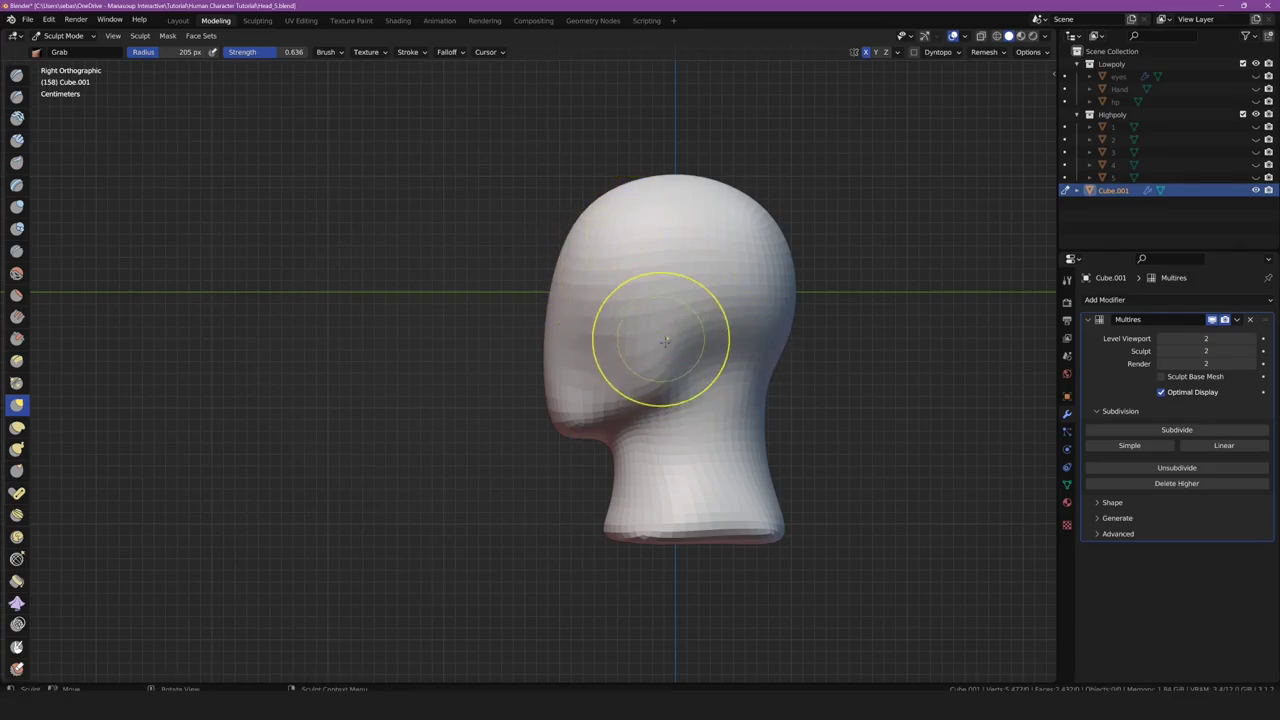
# Push the back of the neck outward and reshape the front under the jaw with a larger brush
pyautogui.moveTo(771, 406); pyautogui.dragTo(790, 480)
pyautogui.press('f')
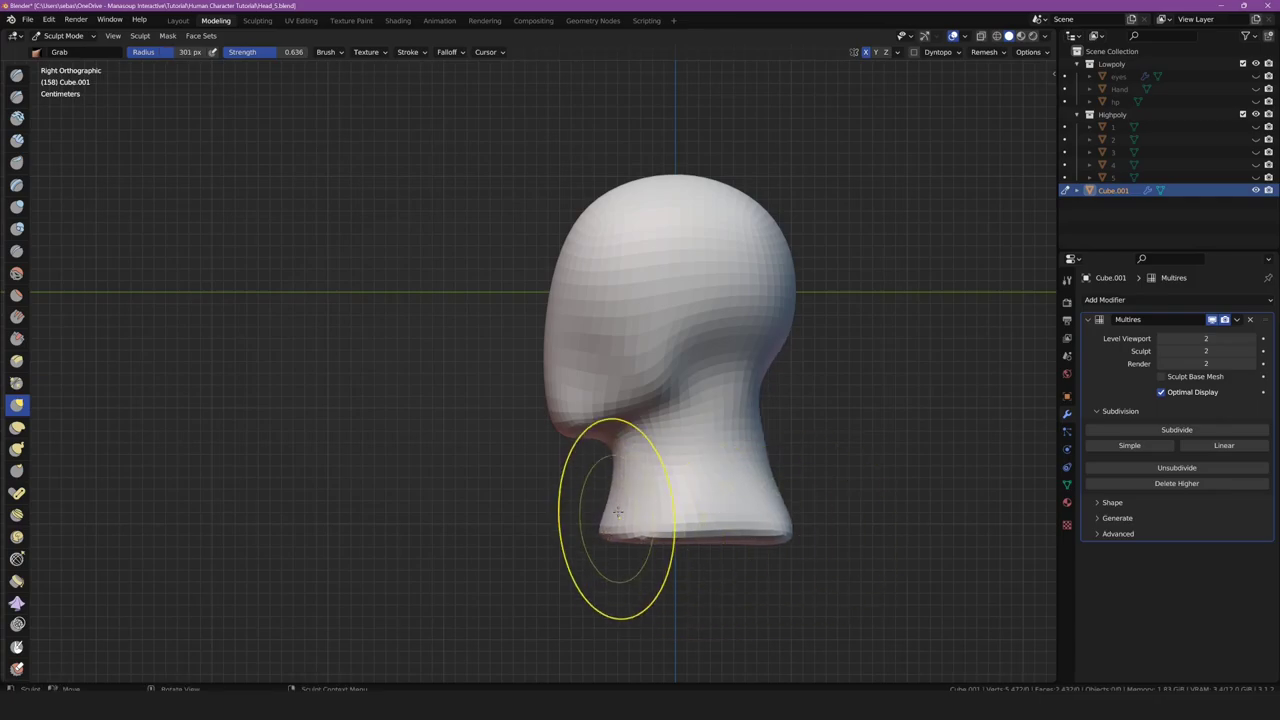
pyautogui.moveTo(614, 518); pyautogui.dragTo(619, 442)
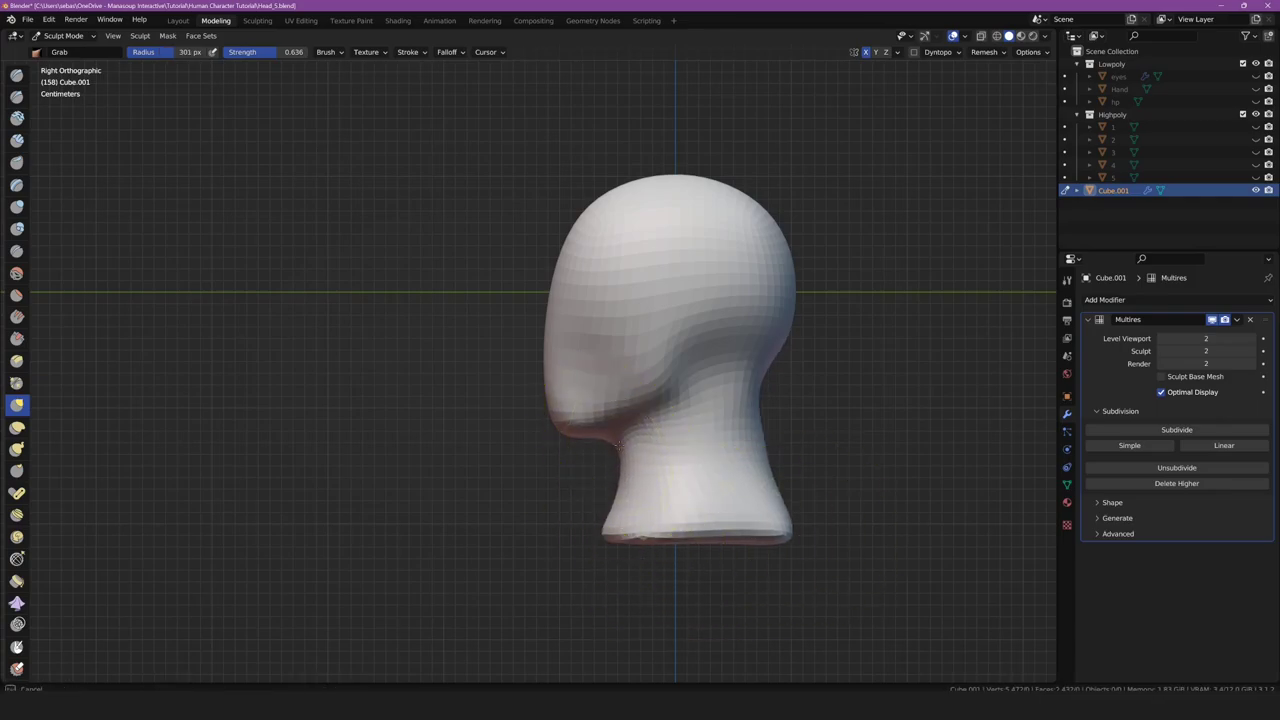
pyautogui.moveTo(619, 442); pyautogui.dragTo(443, 414, button='middle')
# With the Draw brush at 81 px, carve matching eye sockets on both sides
pyautogui.press('x')
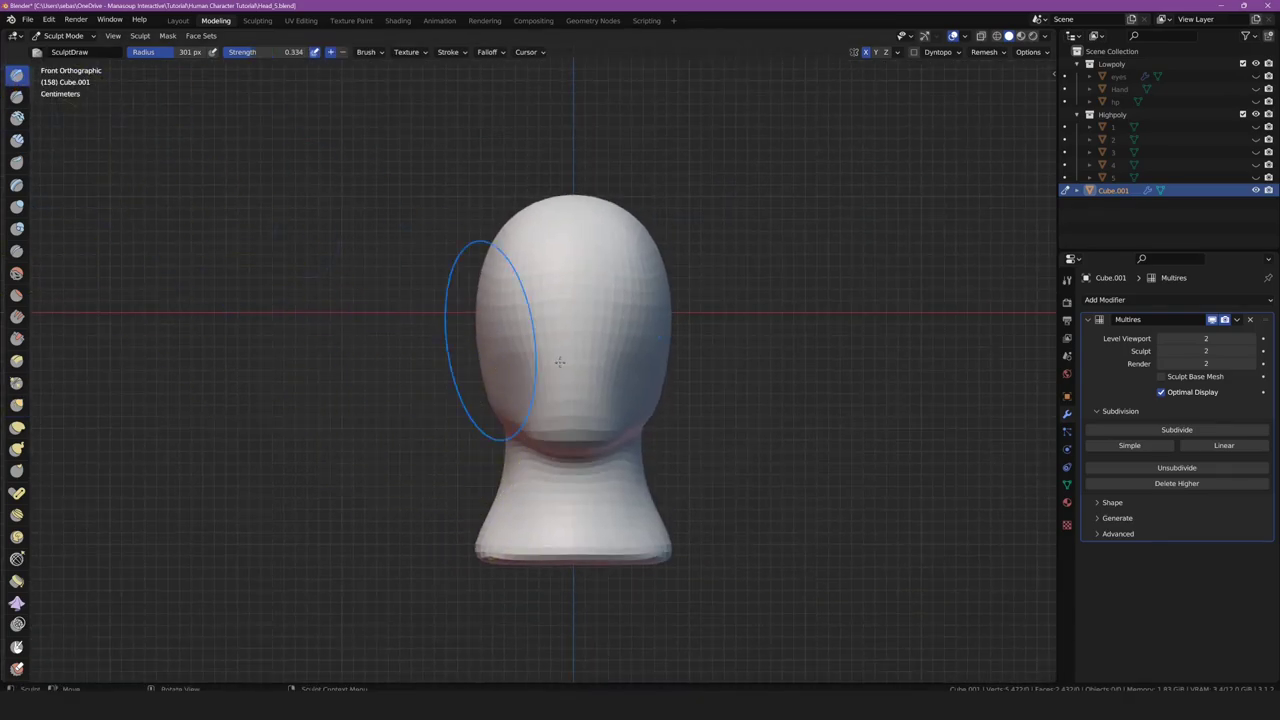
pyautogui.keyDown('shift'); pyautogui.moveTo(542, 333); pyautogui.dragTo(524, 346, button='middle'); pyautogui.keyUp('shift')
pyautogui.press('f')
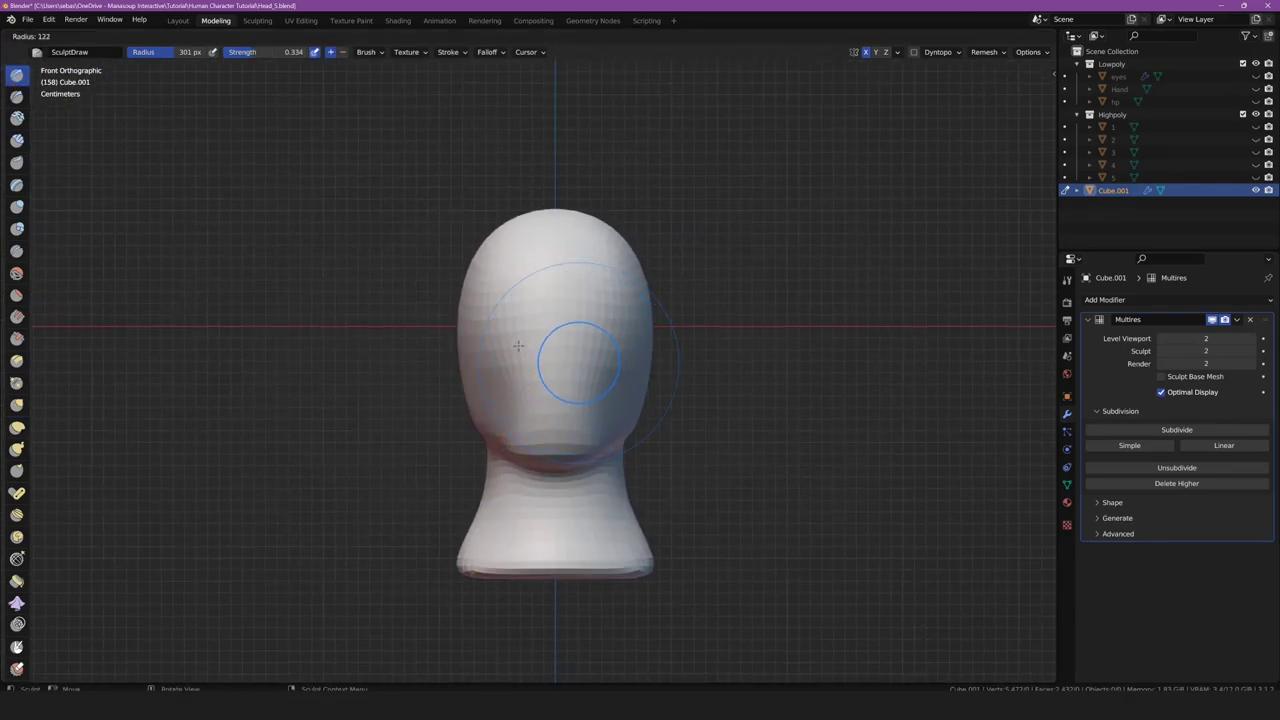
pyautogui.click(526, 348)
pyautogui.press('f')
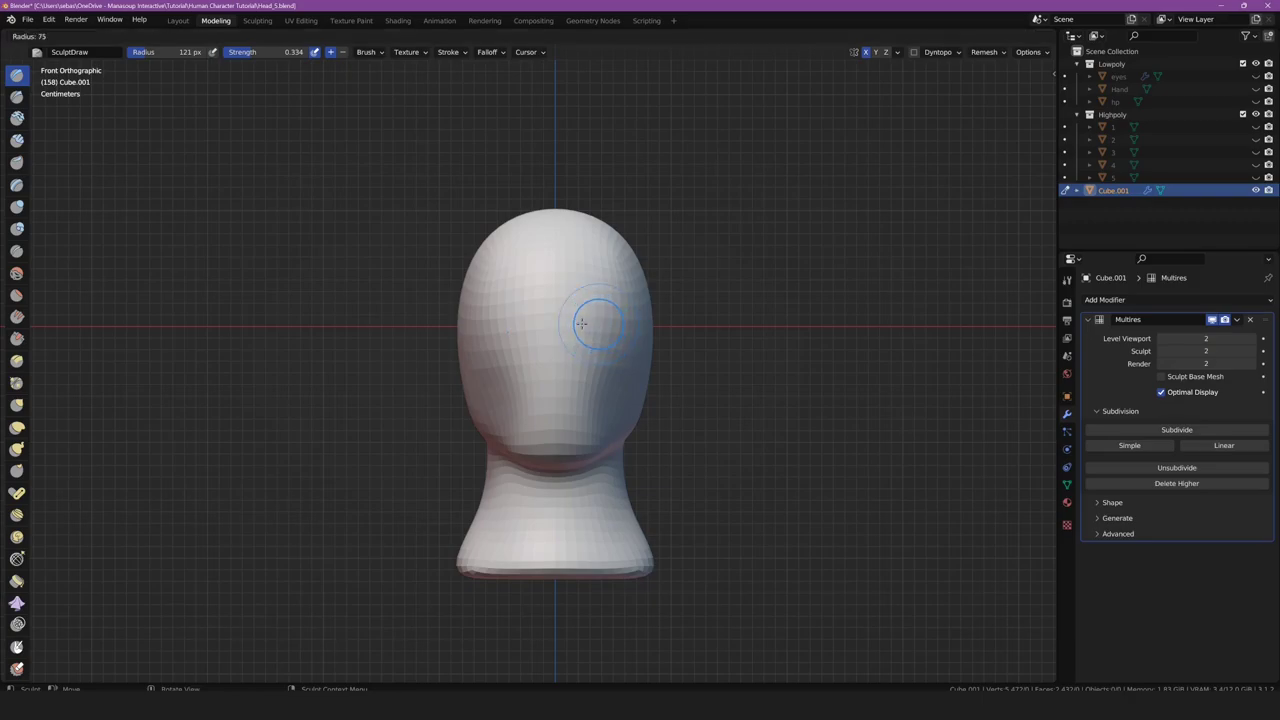
pyautogui.click(584, 323)
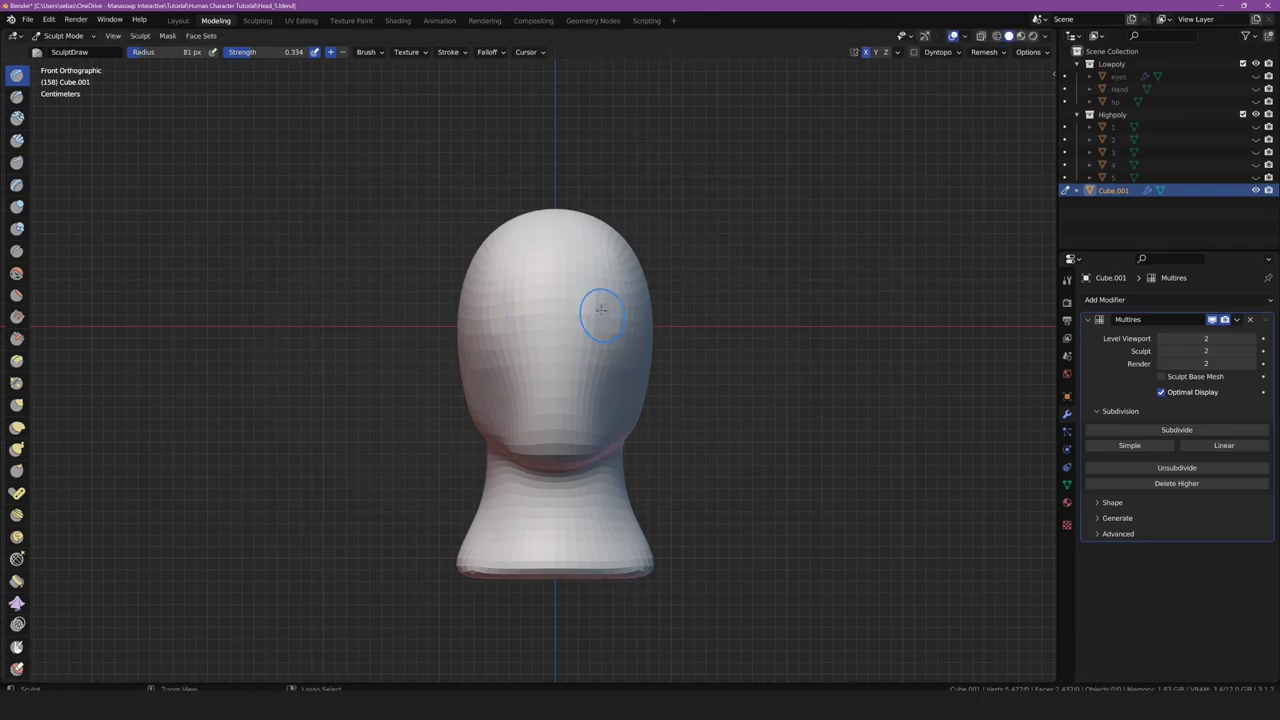
pyautogui.moveTo(603, 319); pyautogui.dragTo(596, 316)
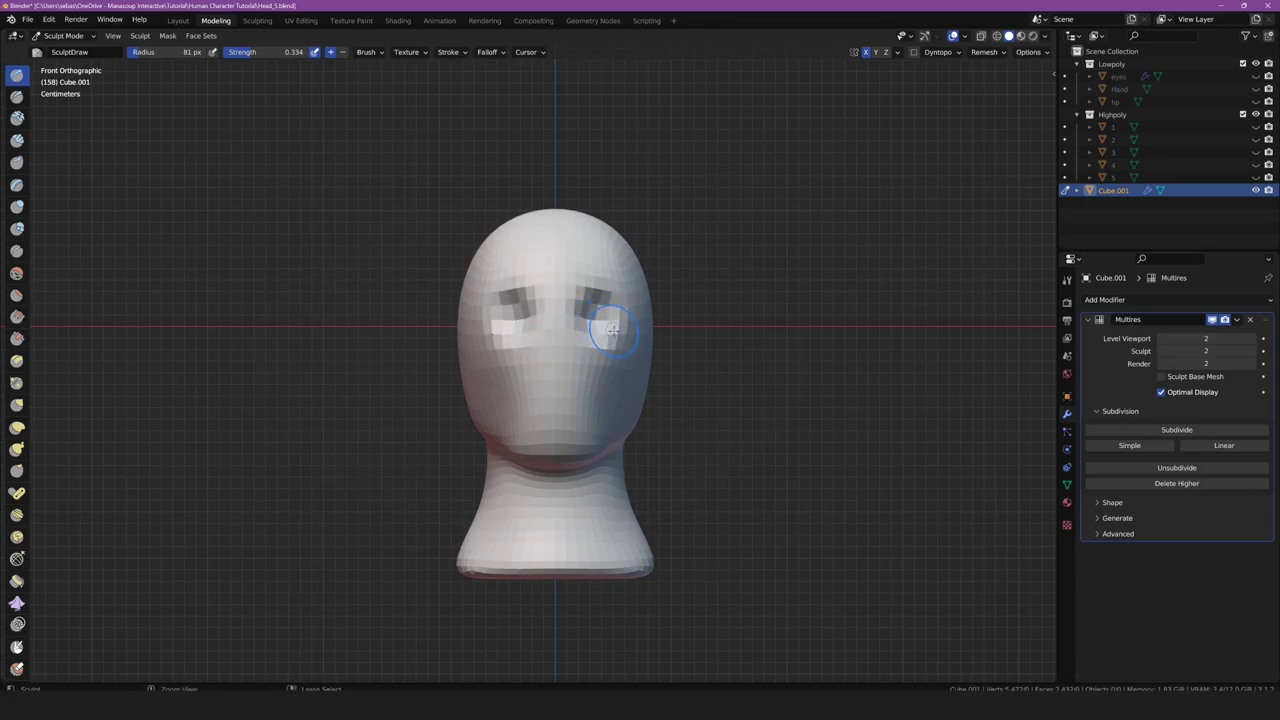
pyautogui.keyDown('ctrl'); pyautogui.moveTo(603, 333); pyautogui.dragTo(655, 366); pyautogui.keyUp('ctrl')
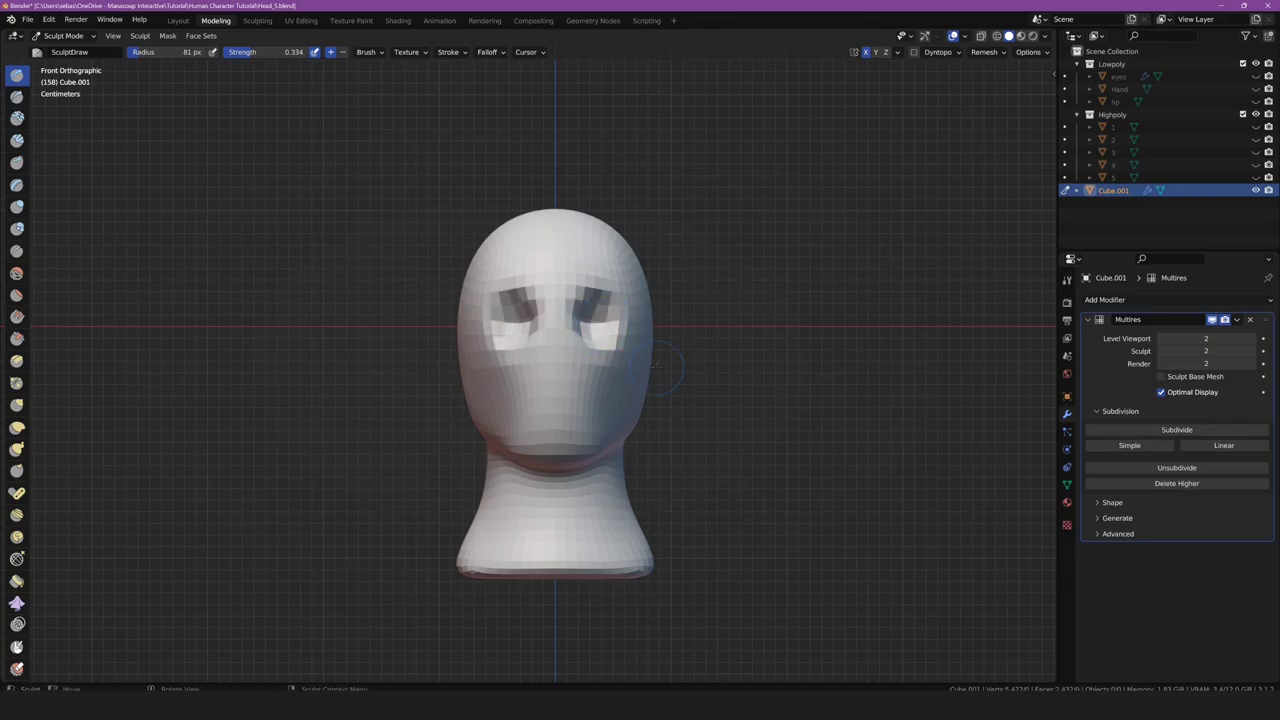
pyautogui.keyDown('alt'); pyautogui.moveTo(655, 366); pyautogui.dragTo(254, 309, button='middle'); pyautogui.keyUp('alt')
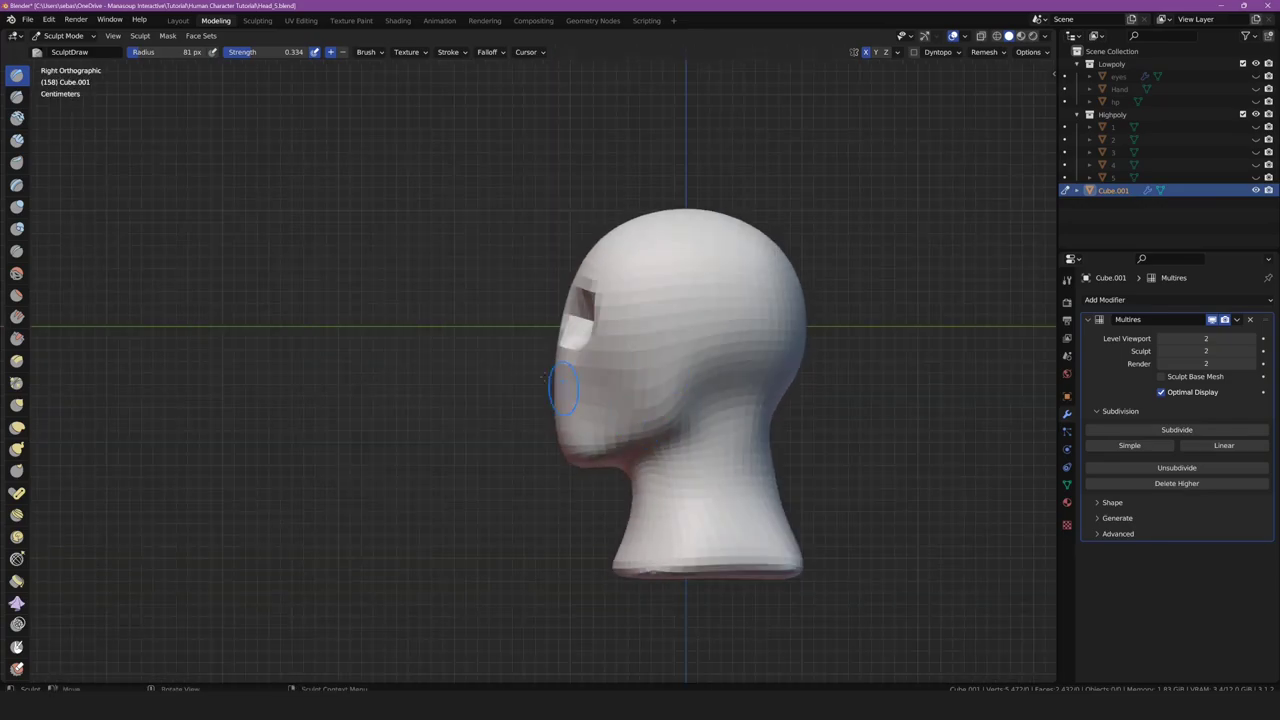
# Use the Grab brush to raise the crown and shape the cheeks beside the nose
pyautogui.press('g')
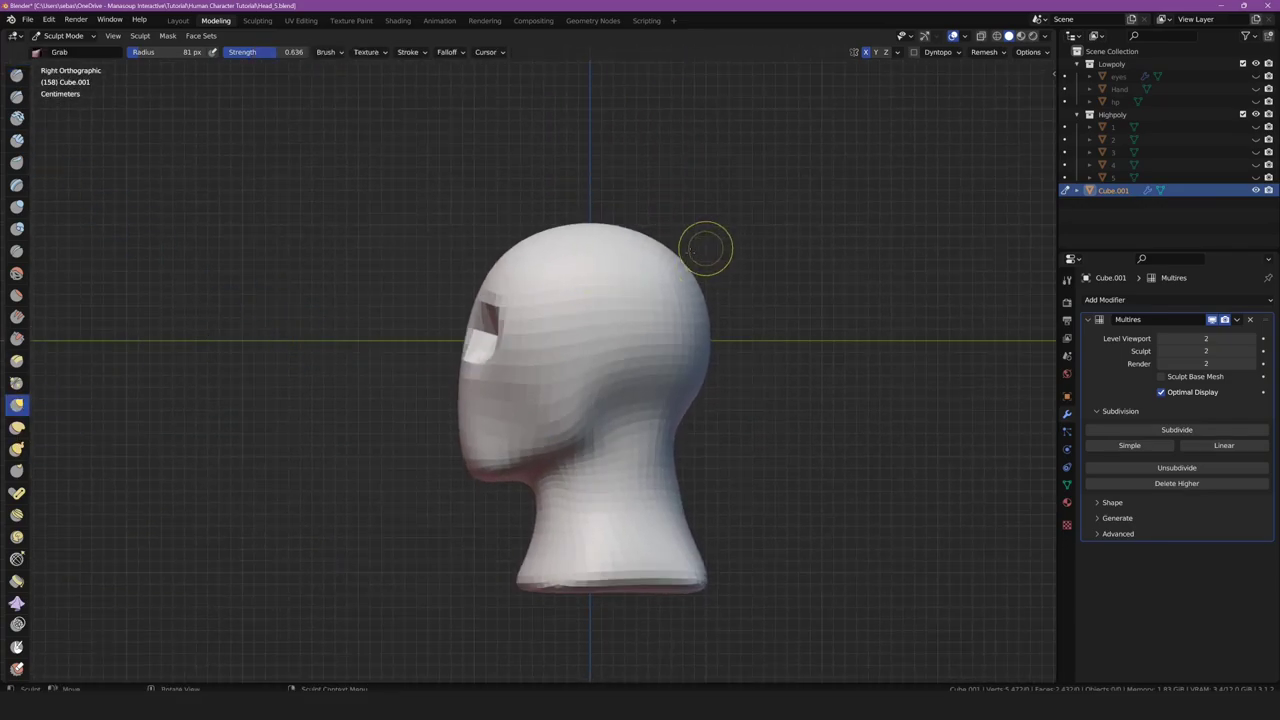
pyautogui.moveTo(514, 244); pyautogui.dragTo(520, 236)
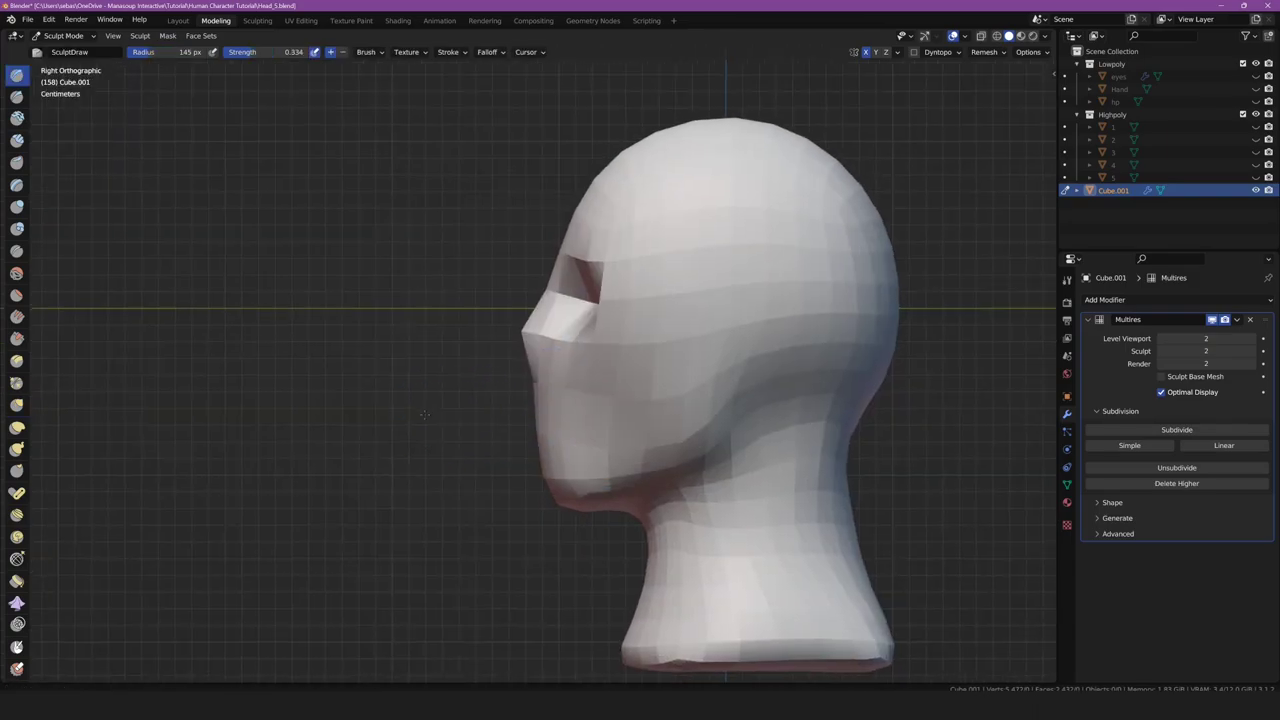
pyautogui.moveTo(551, 397)
pyautogui.keyDown('shift'); pyautogui.mouseDown(button='middle')
pyautogui.moveTo(514, 362)
pyautogui.moveTo(700, 414)
pyautogui.mouseUp(button='middle'); pyautogui.keyUp('shift')
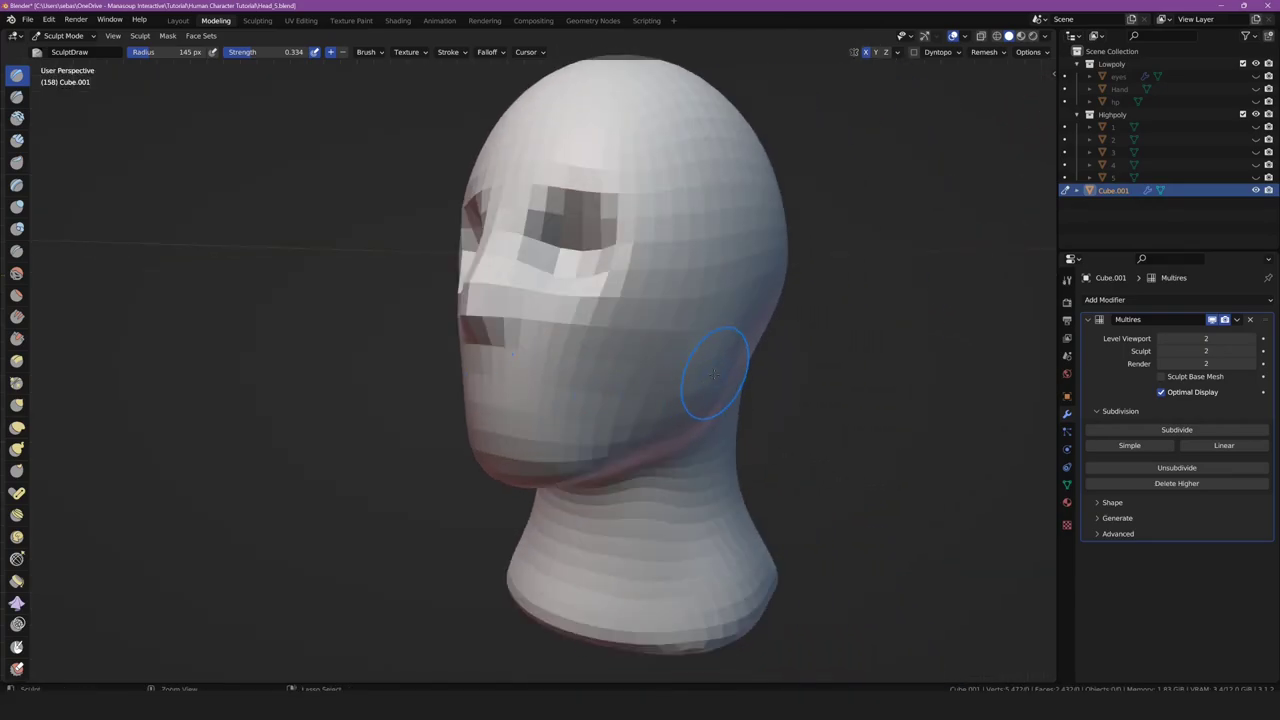
pyautogui.moveTo(672, 357); pyautogui.dragTo(586, 328)
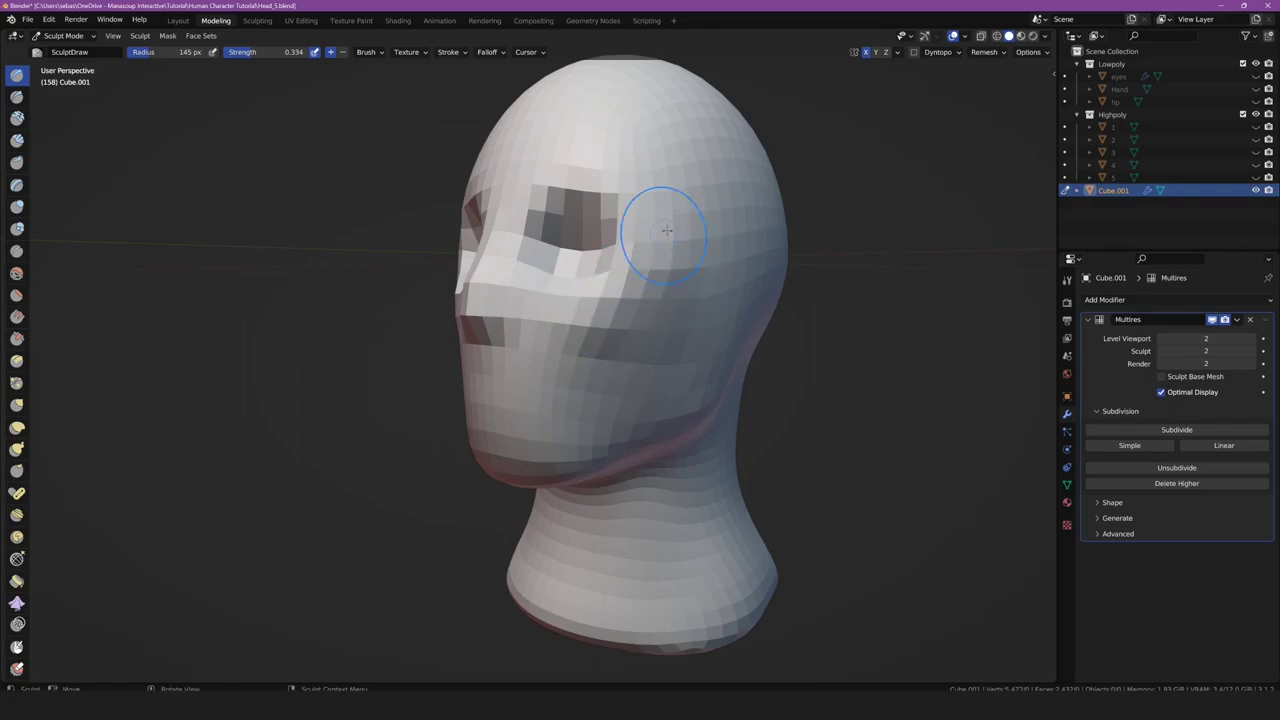
pyautogui.moveTo(663, 240); pyautogui.dragTo(637, 293)
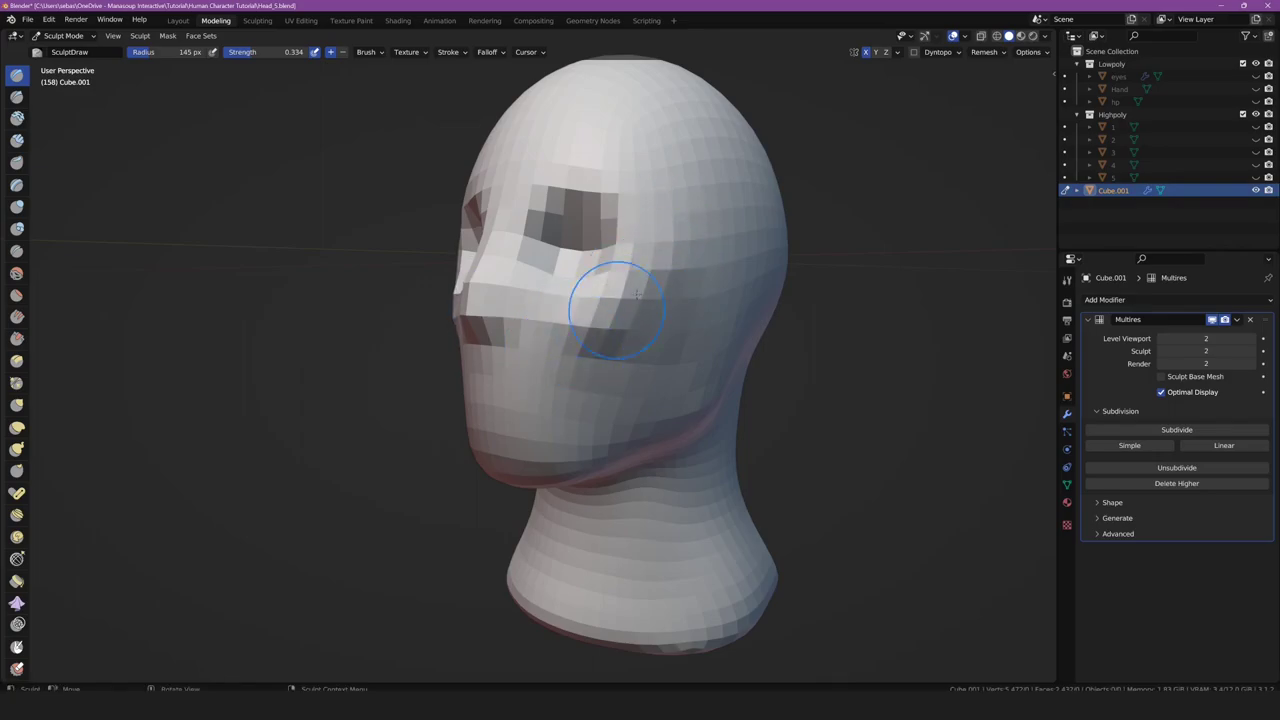
pyautogui.moveTo(605, 330); pyautogui.dragTo(600, 314, button='middle')
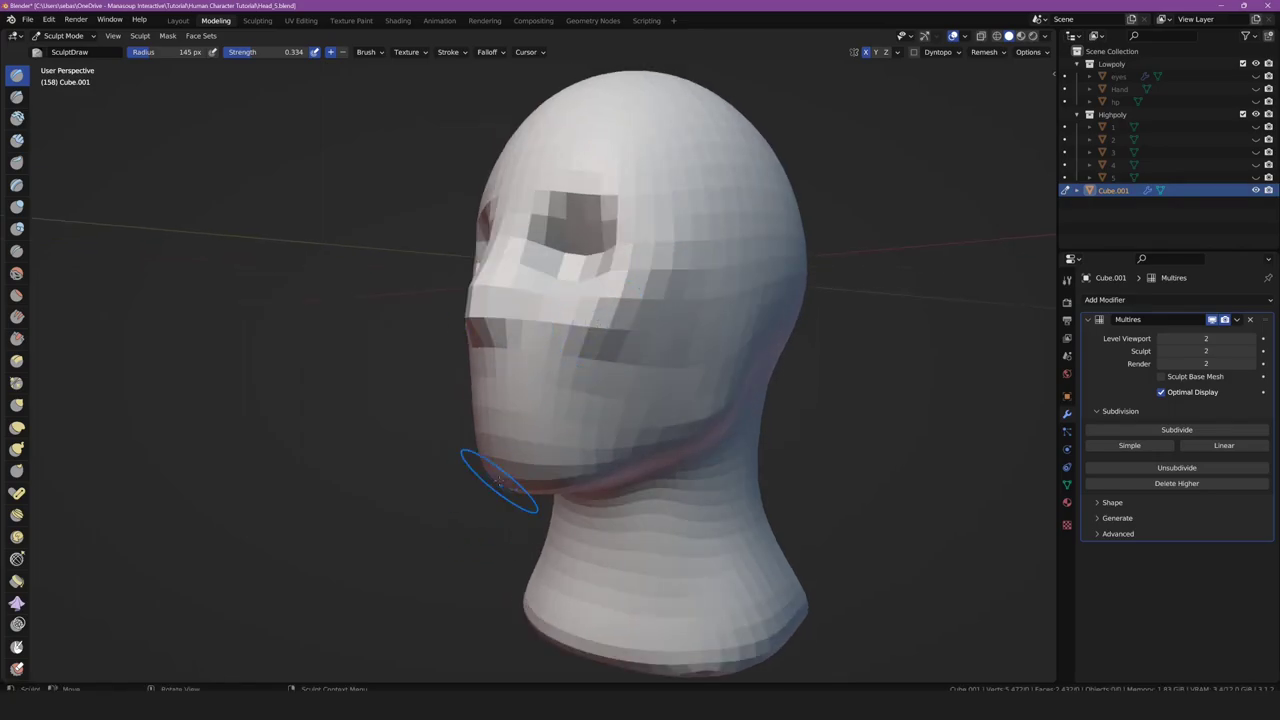
# Grab the chin and jawline into shape from a side profile
pyautogui.moveTo(486, 471); pyautogui.dragTo(508, 462)
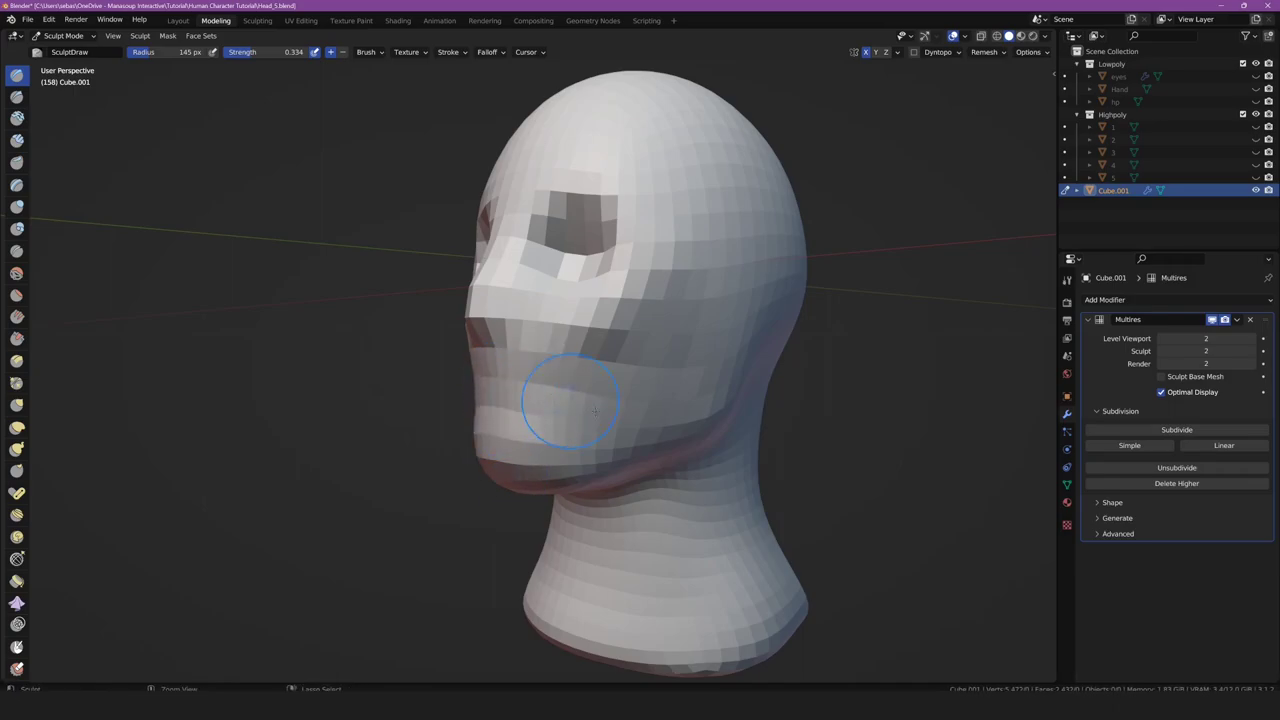
pyautogui.moveTo(530, 390); pyautogui.dragTo(685, 440, button='middle')
pyautogui.keyDown('ctrl'); pyautogui.moveTo(643, 457); pyautogui.dragTo(623, 457); pyautogui.keyUp('ctrl')
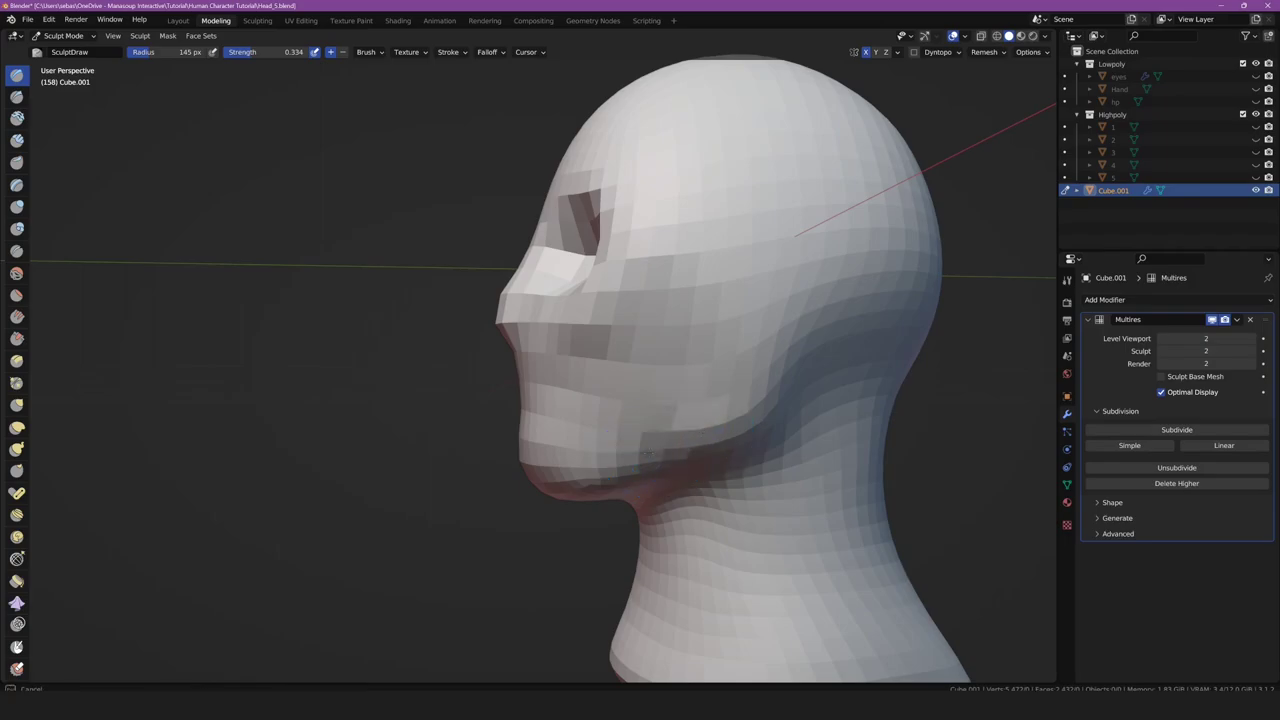
pyautogui.moveTo(706, 428); pyautogui.dragTo(759, 372)
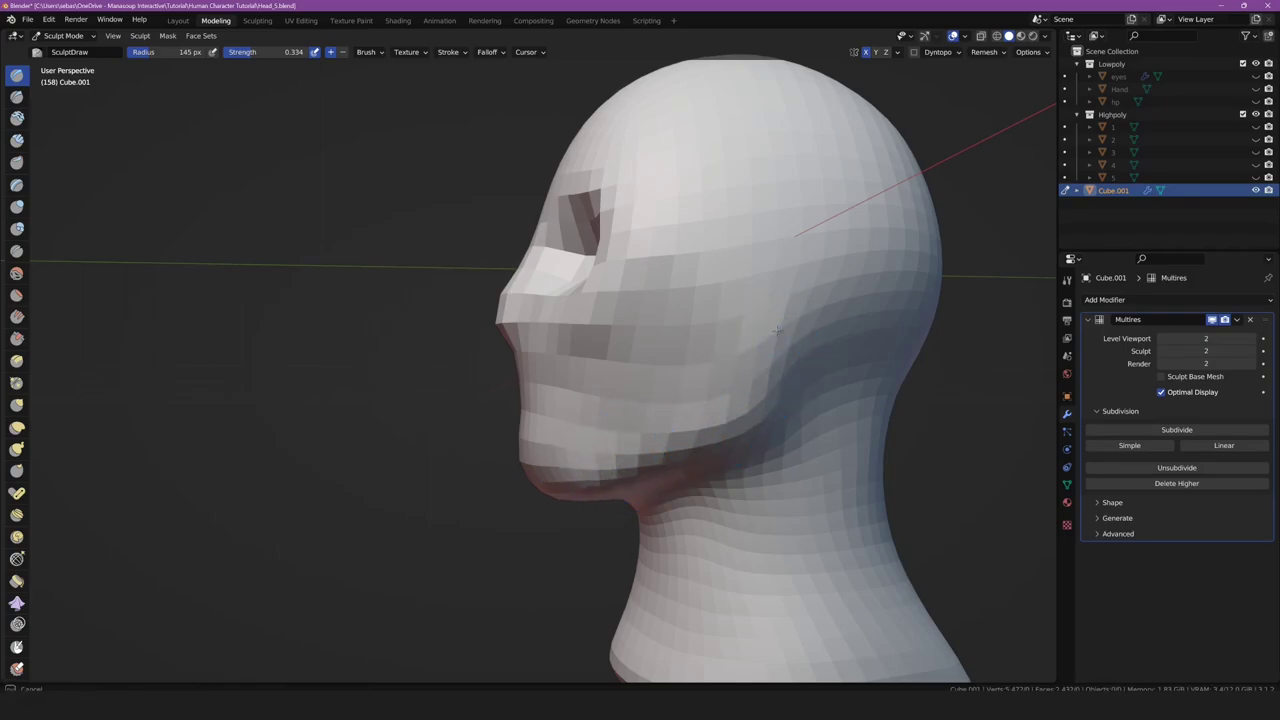
pyautogui.moveTo(663, 371)
pyautogui.mouseDown(button='middle')
pyautogui.moveTo(667, 351)
pyautogui.moveTo(671, 386)
pyautogui.moveTo(630, 420)
pyautogui.moveTo(654, 428)
pyautogui.mouseUp(button='middle')
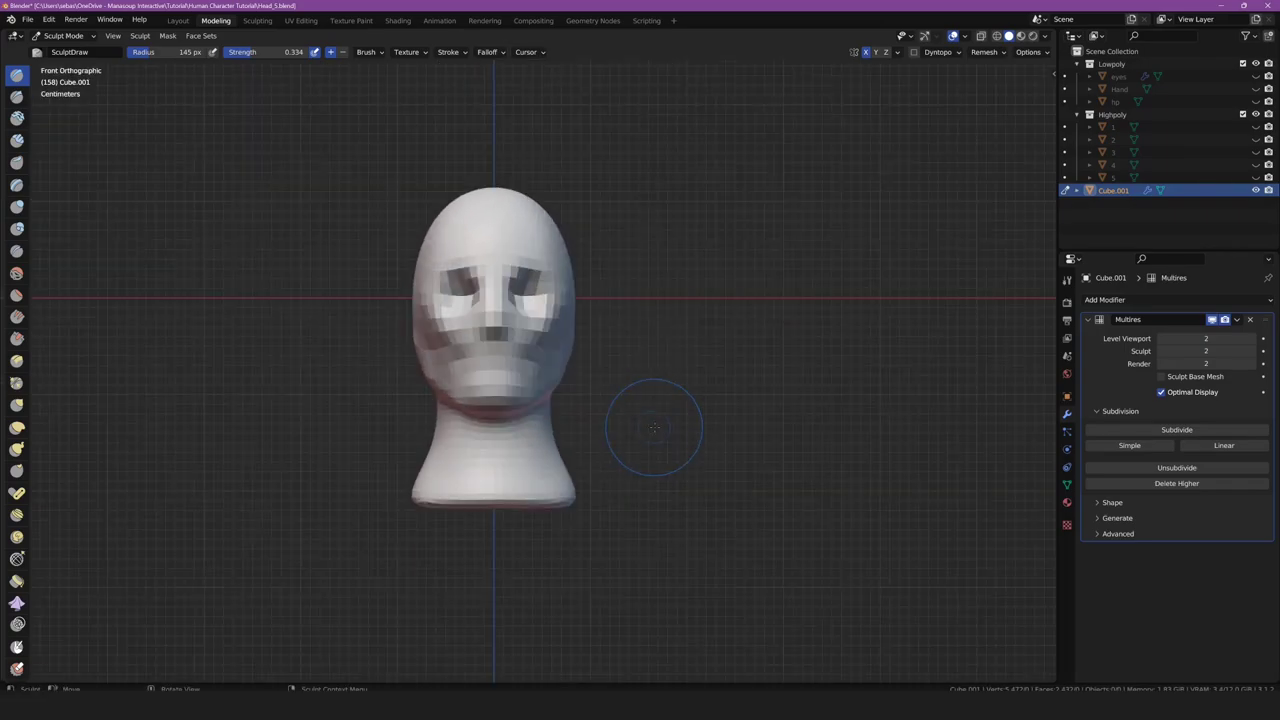
pyautogui.scroll(3, 626, 414)
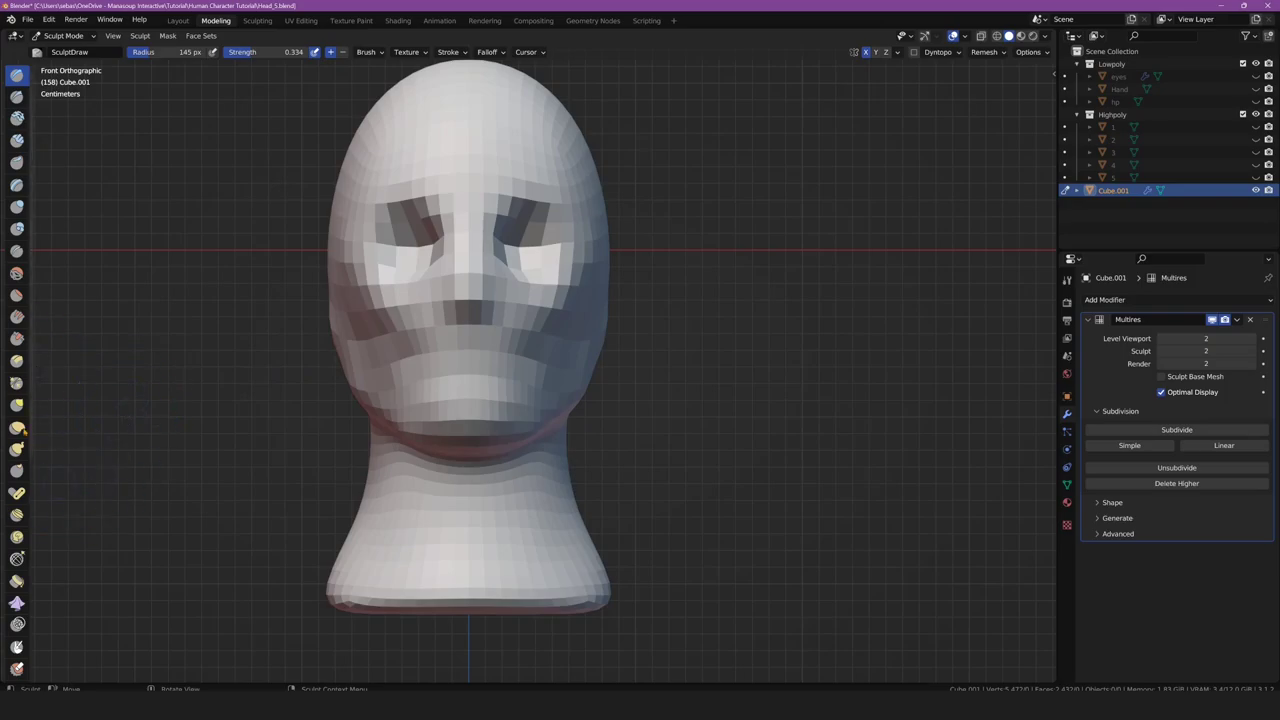
# With an enlarged Grab brush, nudge the right cheek outward and shape the crown
pyautogui.click(17, 404)
pyautogui.press('f')
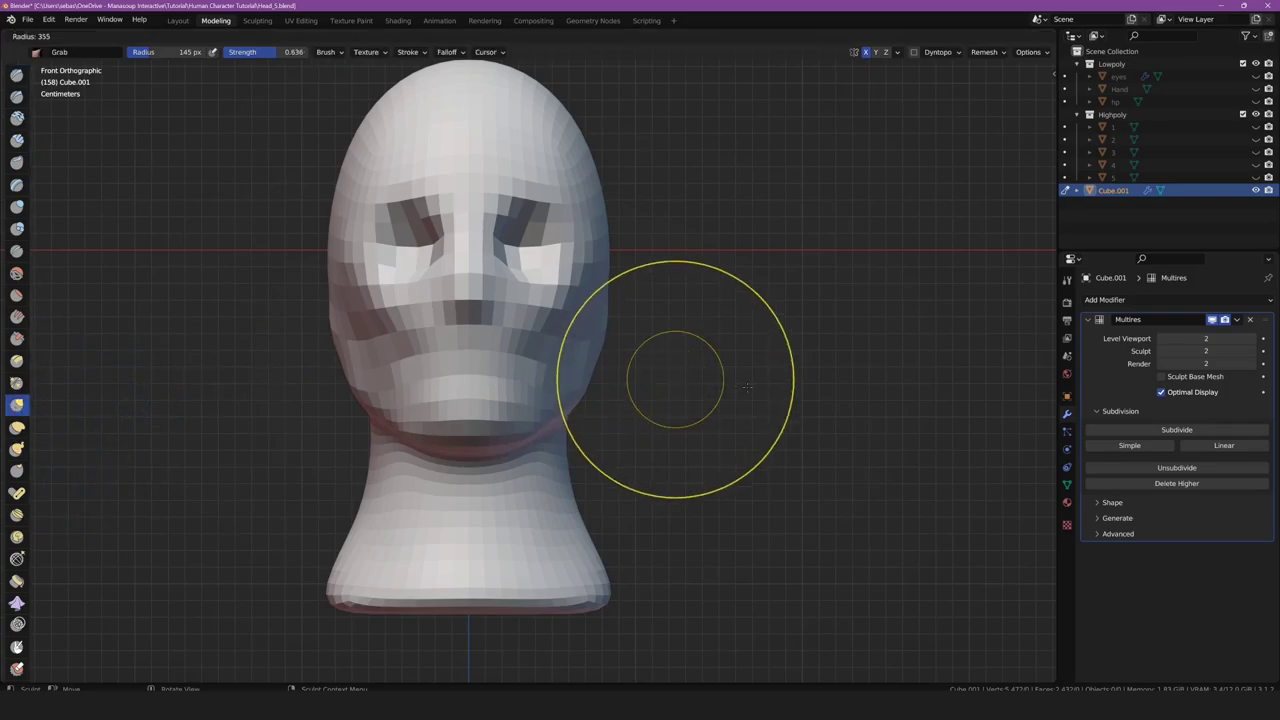
pyautogui.click(698, 395)
pyautogui.moveTo(600, 337); pyautogui.dragTo(589, 364)
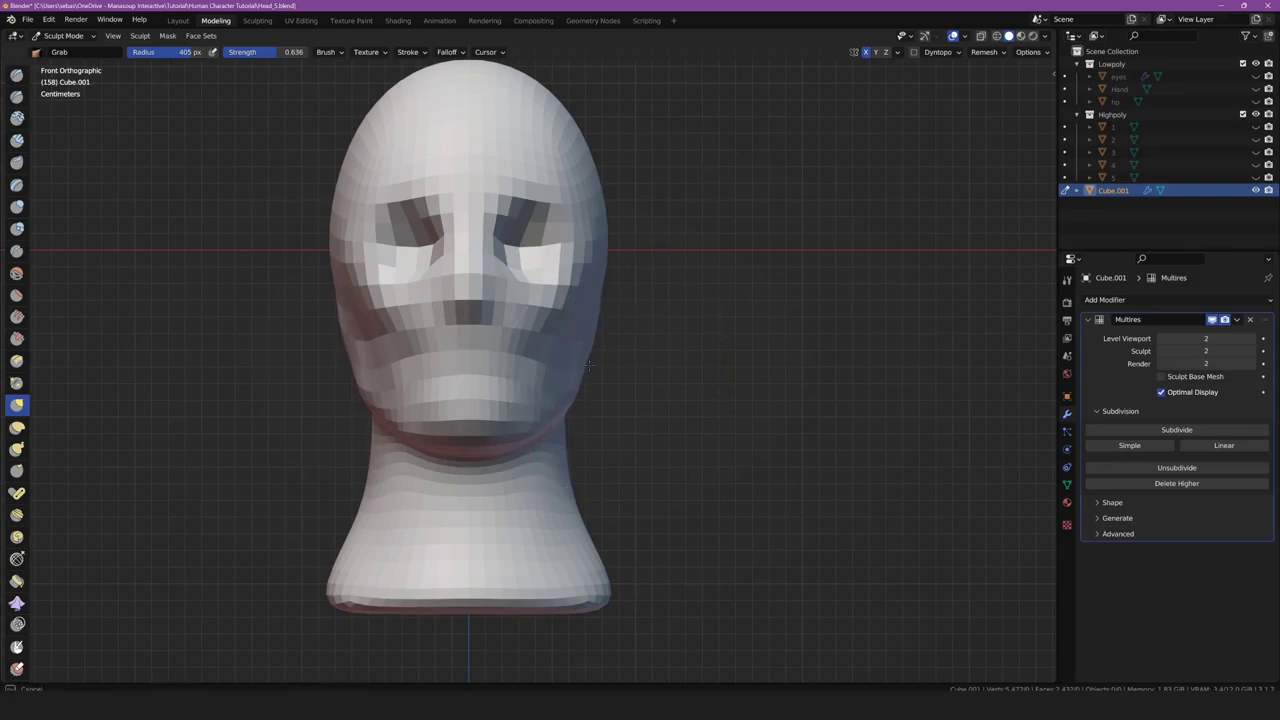
pyautogui.keyDown('shift'); pyautogui.moveTo(589, 364); pyautogui.dragTo(589, 456, button='middle'); pyautogui.keyUp('shift')
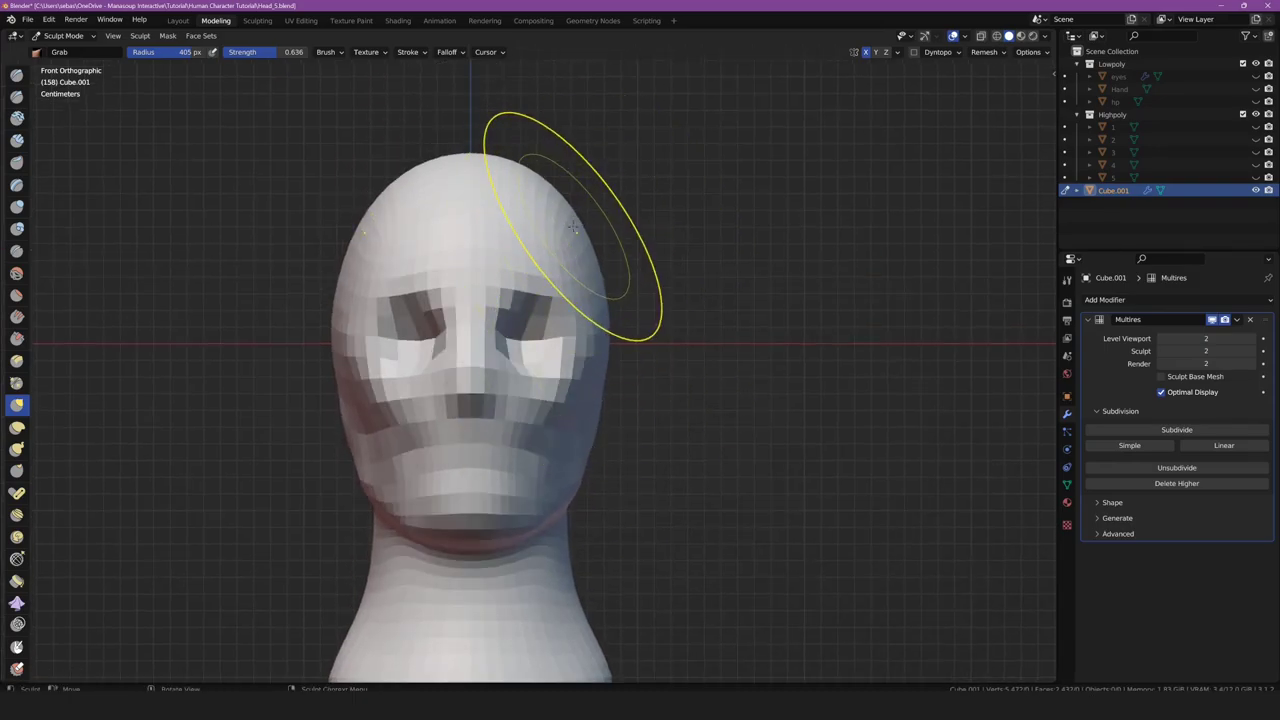
pyautogui.moveTo(590, 224); pyautogui.dragTo(590, 224)
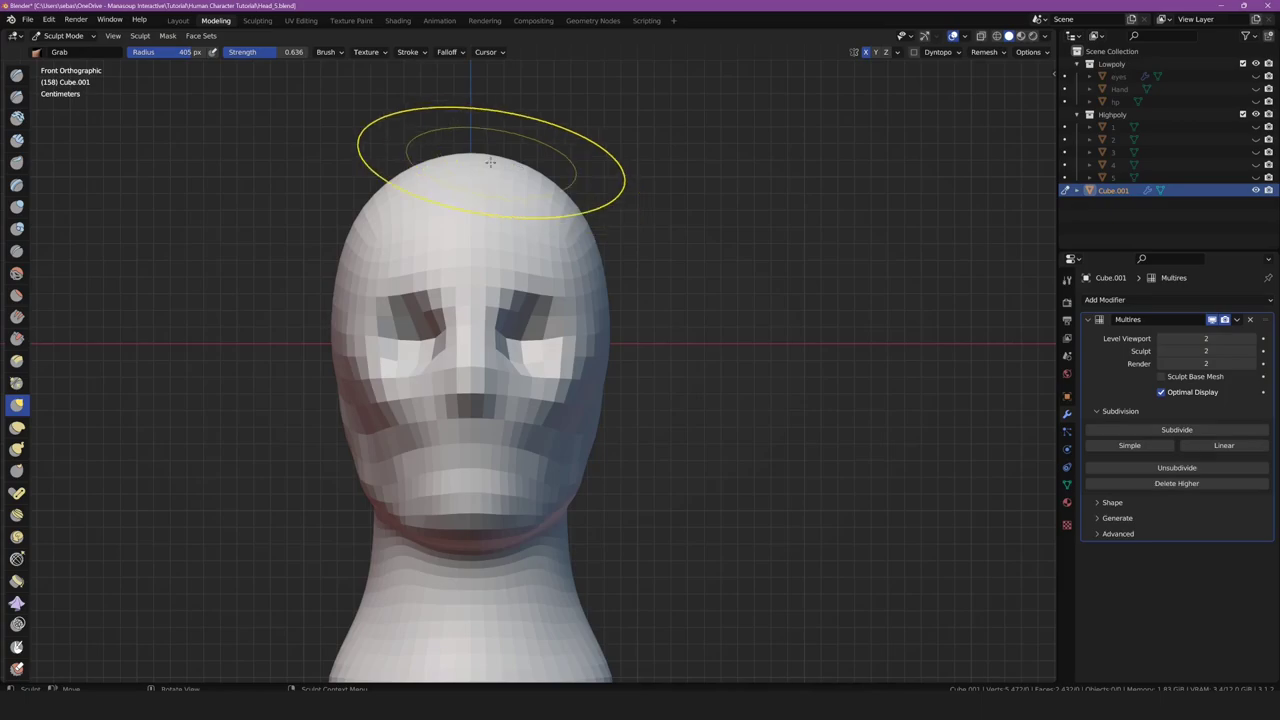
pyautogui.moveTo(488, 157); pyautogui.dragTo(492, 157)
# From the side, reshape the right side of the head, the neck and the back of the skull
pyautogui.press('KP_3')
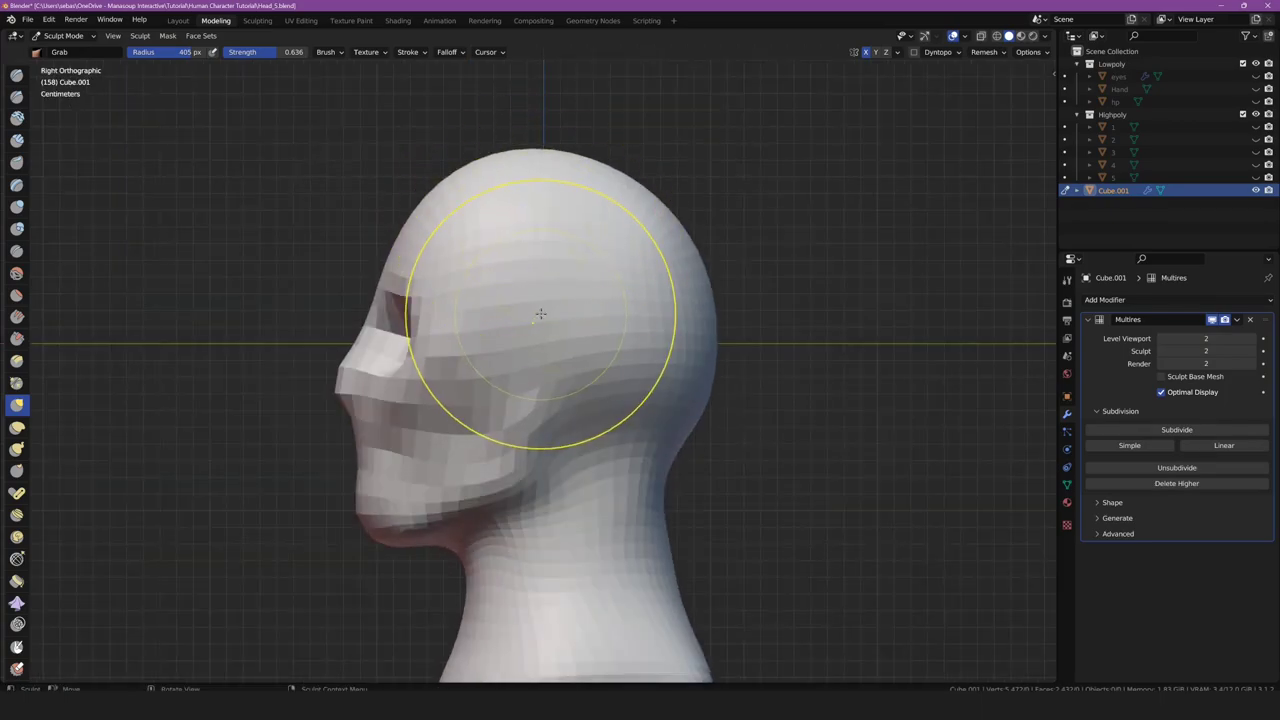
pyautogui.scroll(-4, 535, 350)
pyautogui.moveTo(528, 400)
pyautogui.mouseDown(button='middle')
pyautogui.moveTo(405, 373)
pyautogui.moveTo(428, 349)
pyautogui.mouseUp(button='middle')
pyautogui.scroll(3, 443, 386)
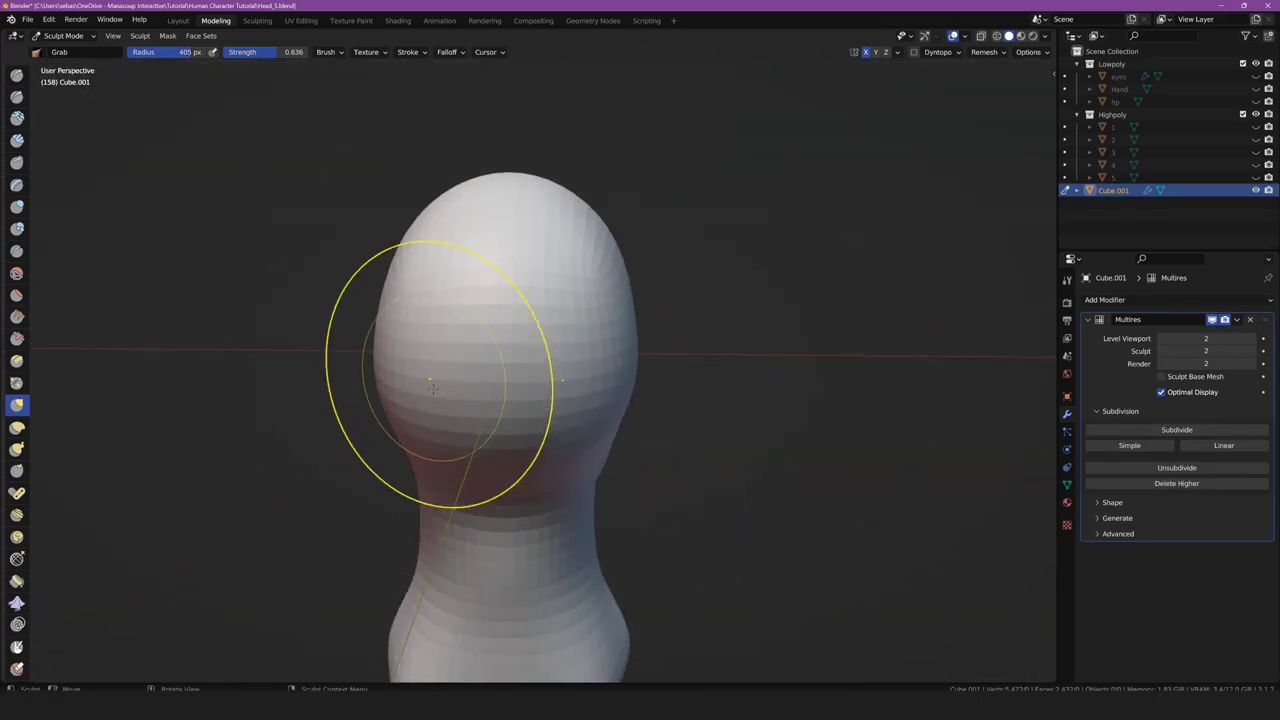
pyautogui.scroll(1, 457, 371)
pyautogui.moveTo(609, 385)
pyautogui.mouseDown()
pyautogui.moveTo(580, 429)
pyautogui.moveTo(592, 453)
pyautogui.moveTo(571, 471)
pyautogui.mouseUp()
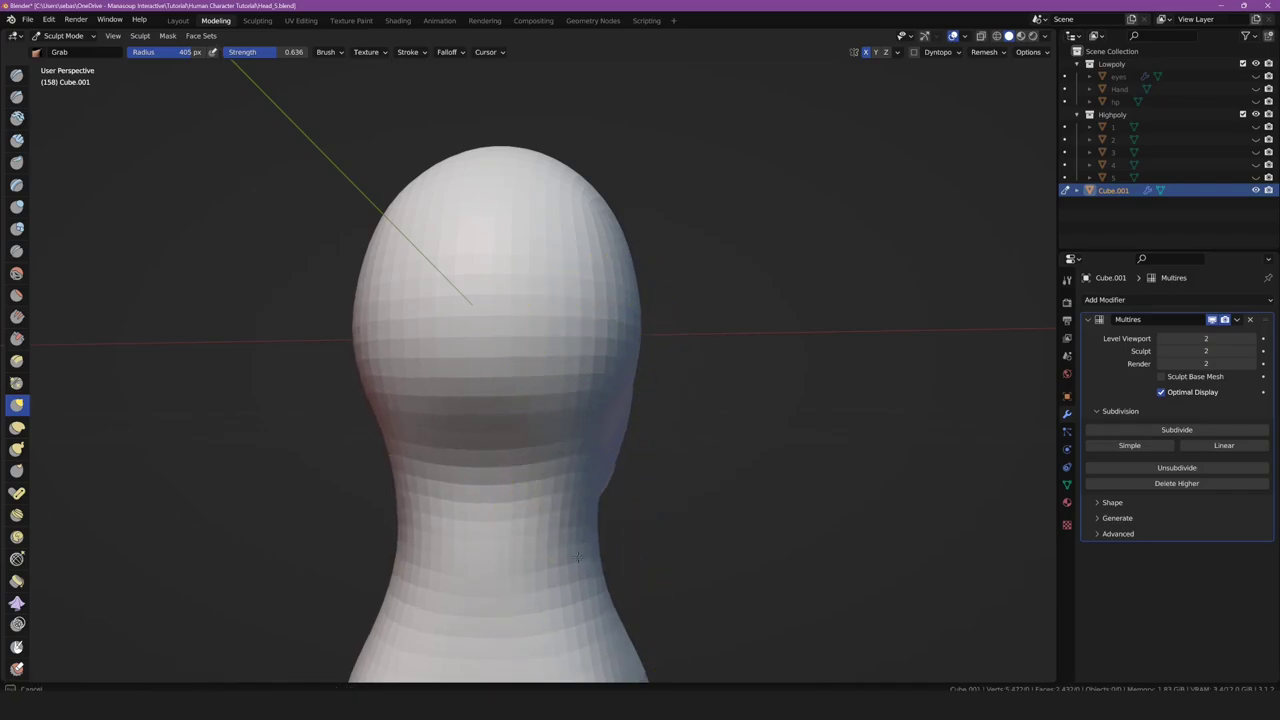
pyautogui.moveTo(571, 471)
pyautogui.mouseDown(button='middle')
pyautogui.moveTo(514, 518)
pyautogui.moveTo(429, 543)
pyautogui.mouseUp(button='middle')
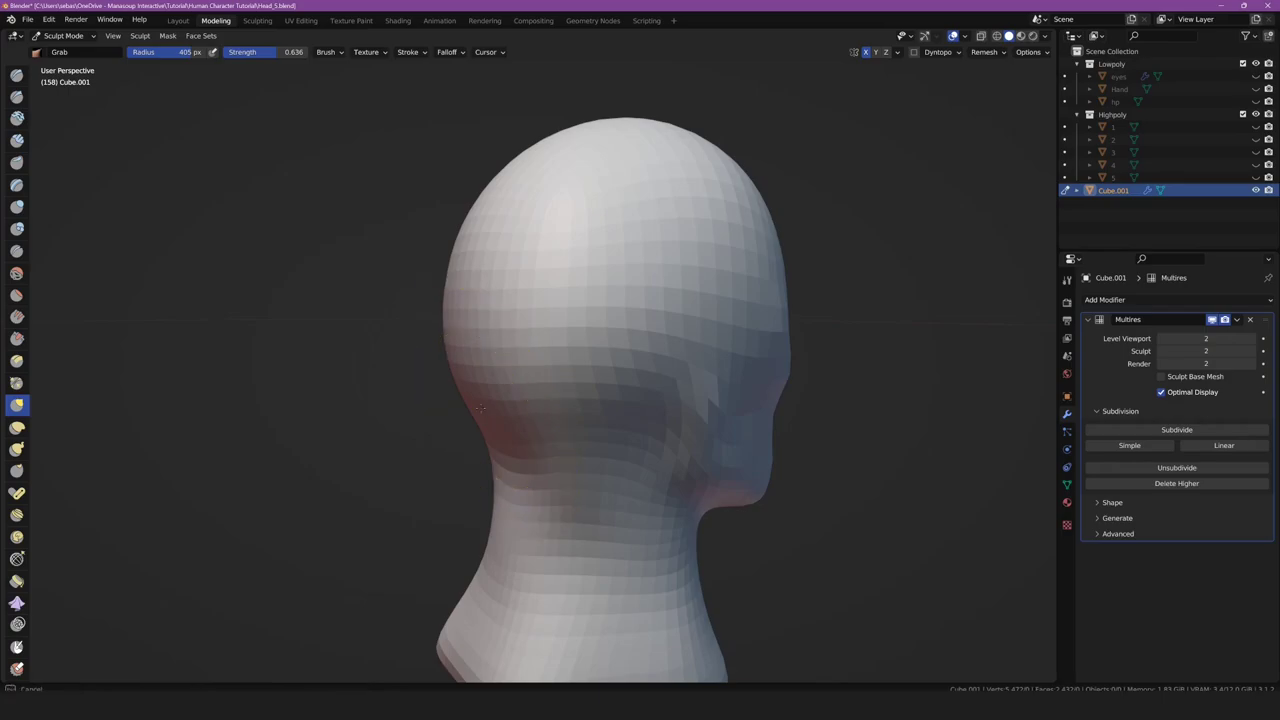
pyautogui.scroll(2, 476, 421)
pyautogui.moveTo(428, 257); pyautogui.dragTo(486, 229)
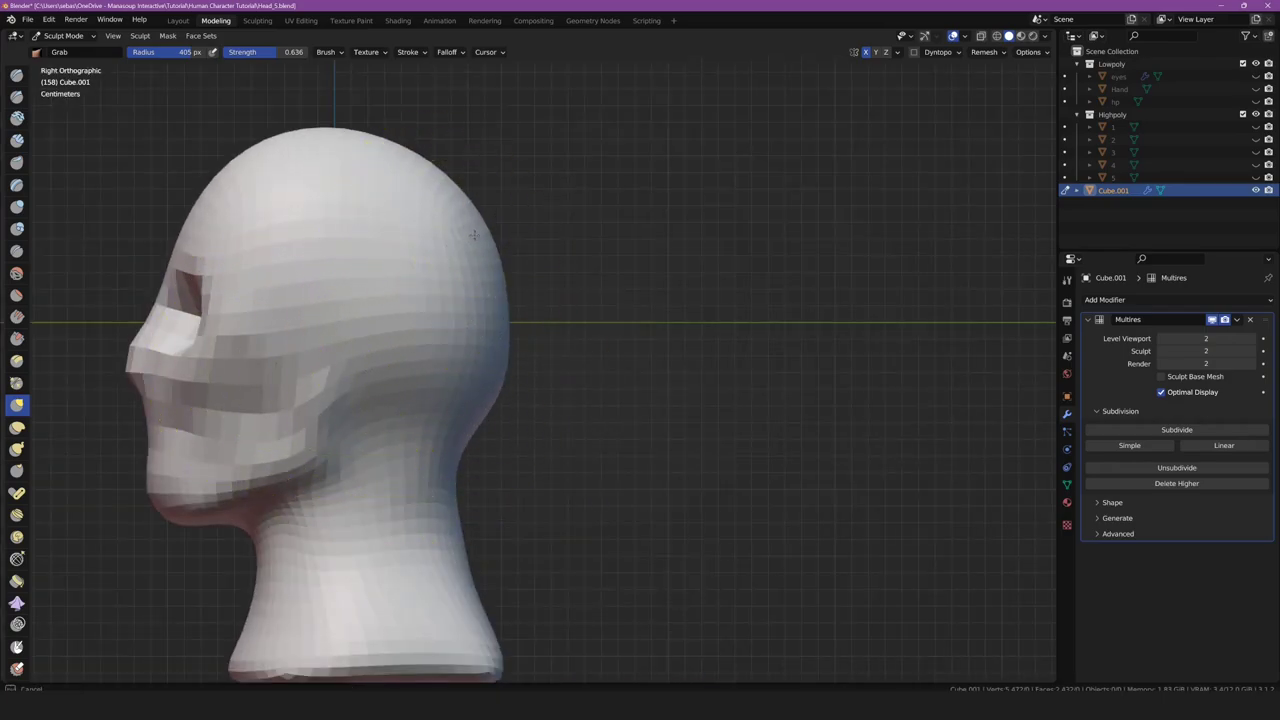
pyautogui.scroll(-4, 457, 286)
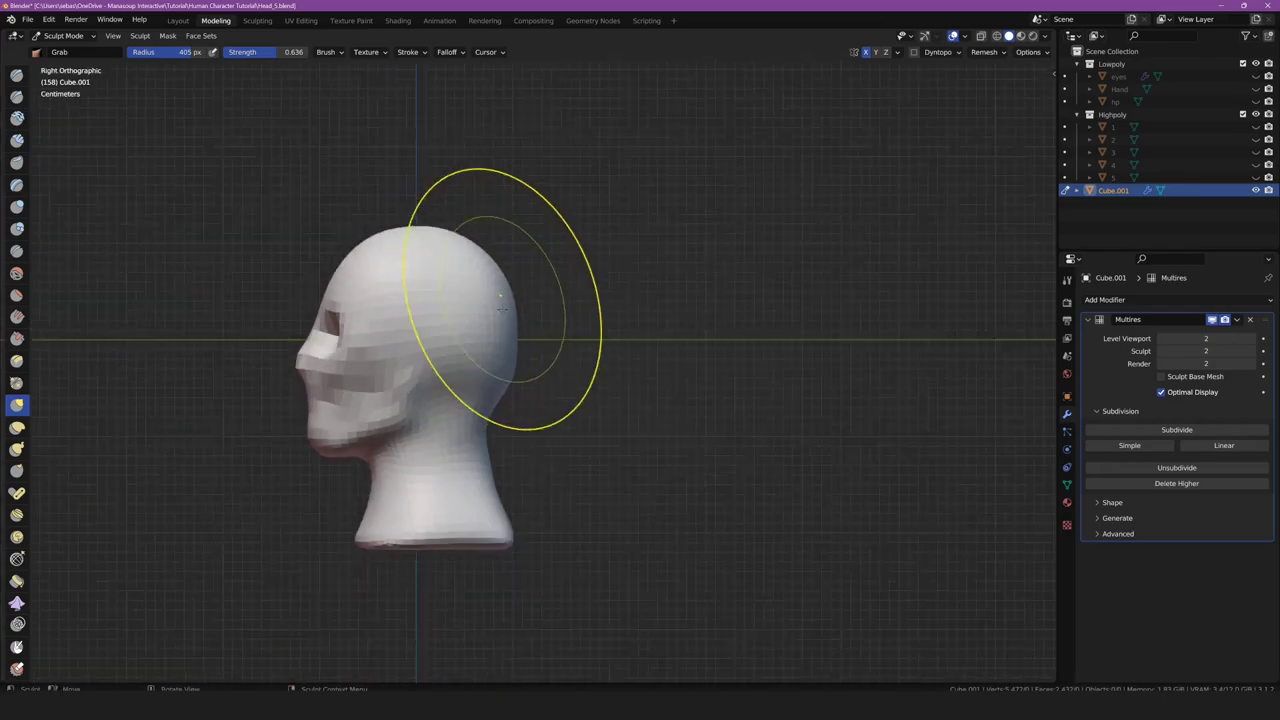
pyautogui.scroll(-4, 257, 414)
# Return to the front view and leave Sculpt Mode via the mode menu, passing through Edit Mode
pyautogui.moveTo(257, 414); pyautogui.dragTo(345, 390, button='middle')
pyautogui.press('KP_1')
pyautogui.scroll(2, 364, 449)
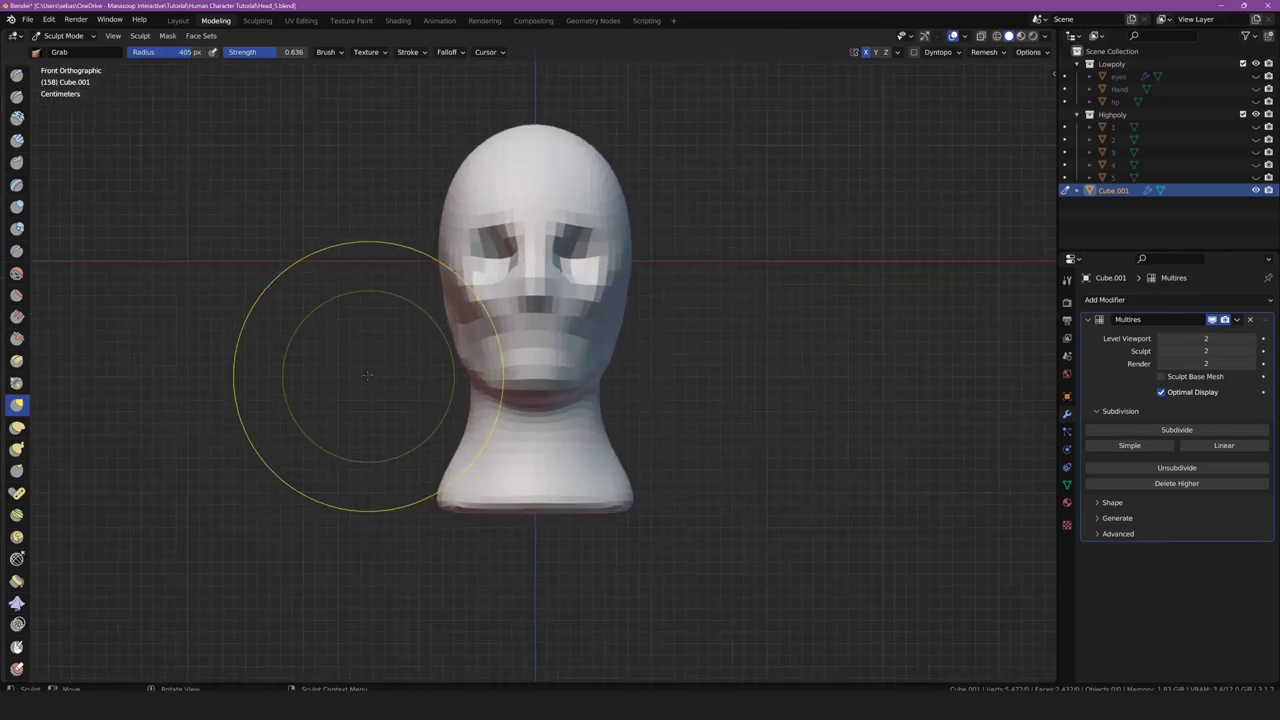
pyautogui.scroll(4, 380, 440)
pyautogui.scroll(-5, 475, 388)
pyautogui.moveTo(475, 390); pyautogui.dragTo(337, 420, button='middle')
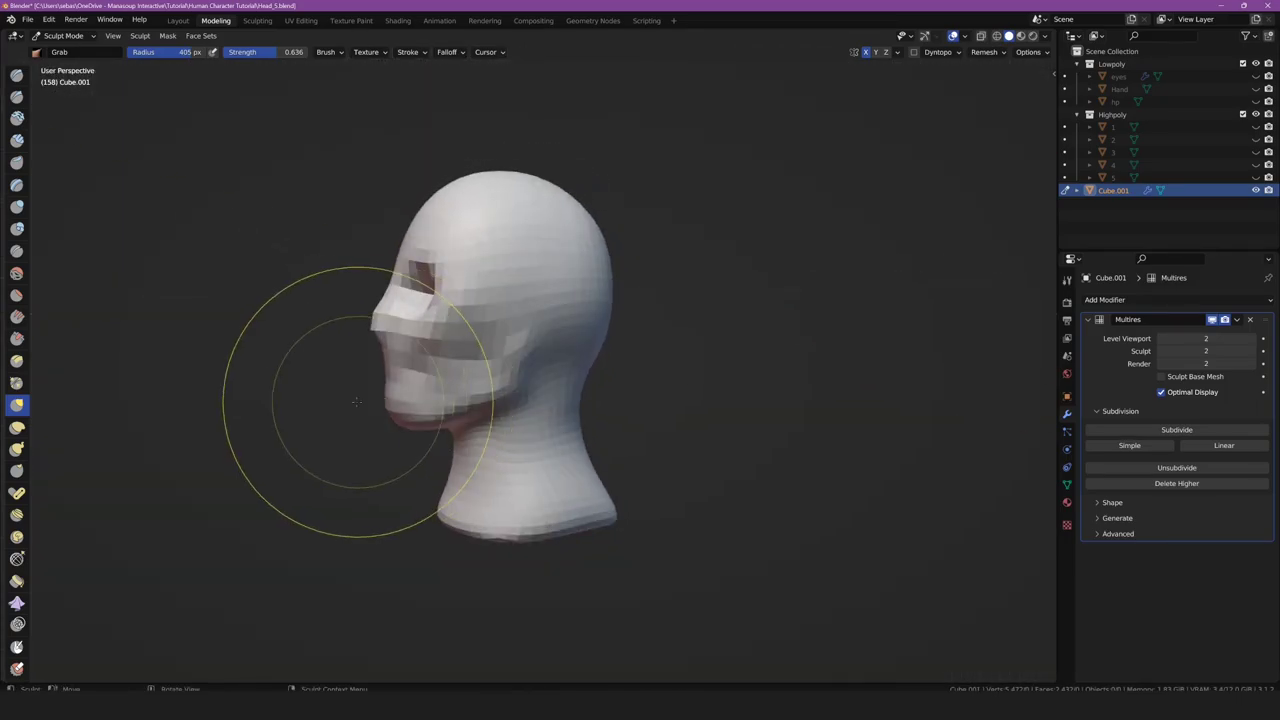
pyautogui.press('KP_1')
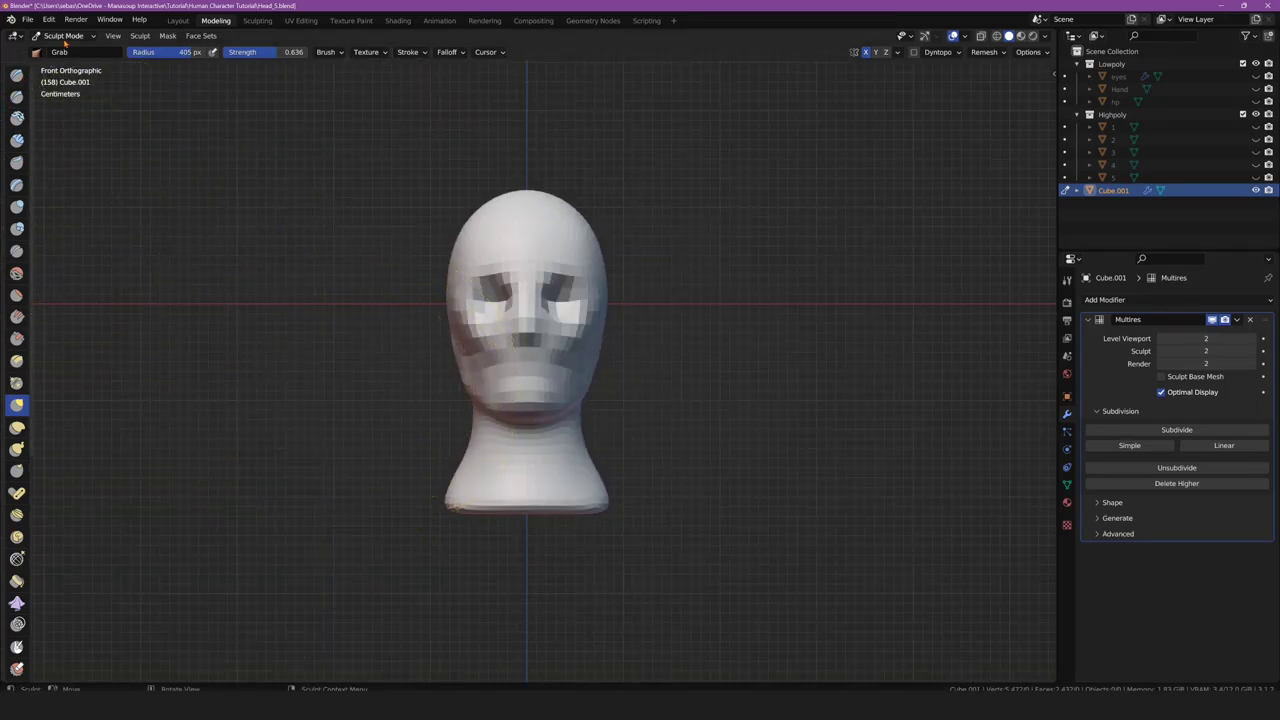
pyautogui.click(62, 35)
pyautogui.click(63, 63)
pyautogui.click(62, 35)
# Back in Object Mode, add a UV sphere with a 0.05 m radius
pyautogui.click(67, 50)
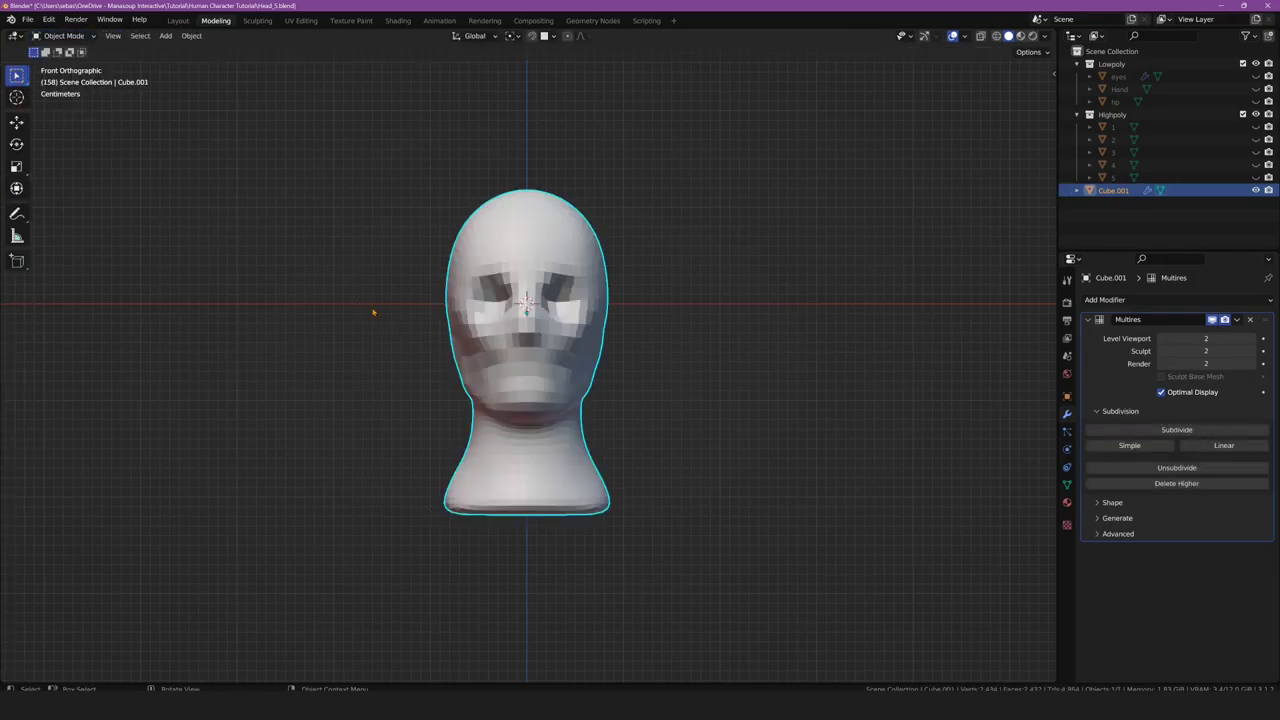
pyautogui.hotkey('shift', 'a')
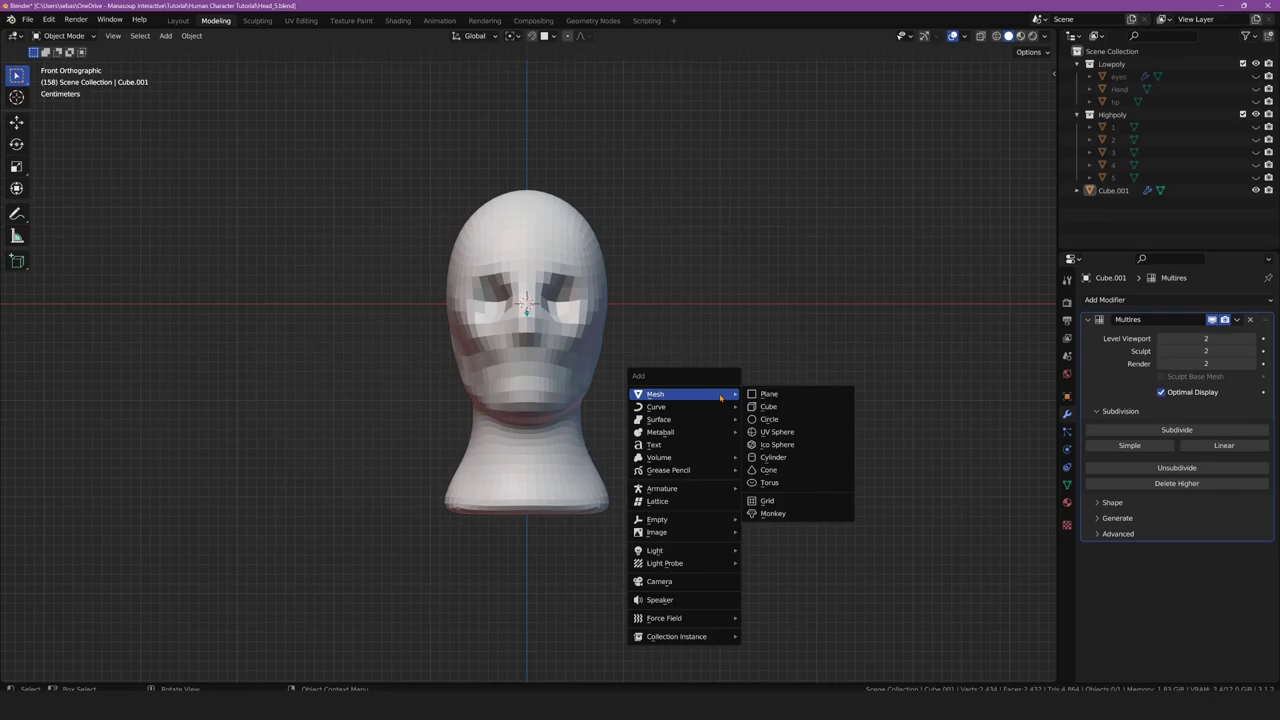
pyautogui.click(776, 431)
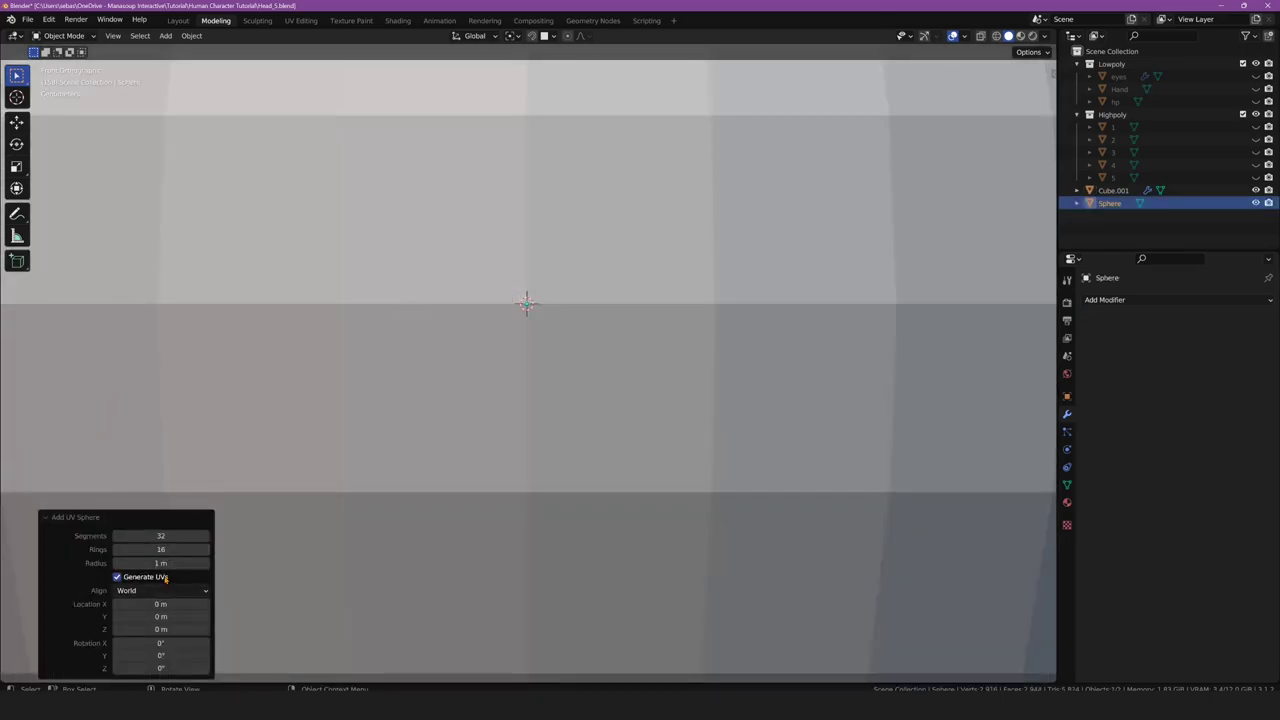
pyautogui.moveTo(160, 563); pyautogui.dragTo(120, 563)
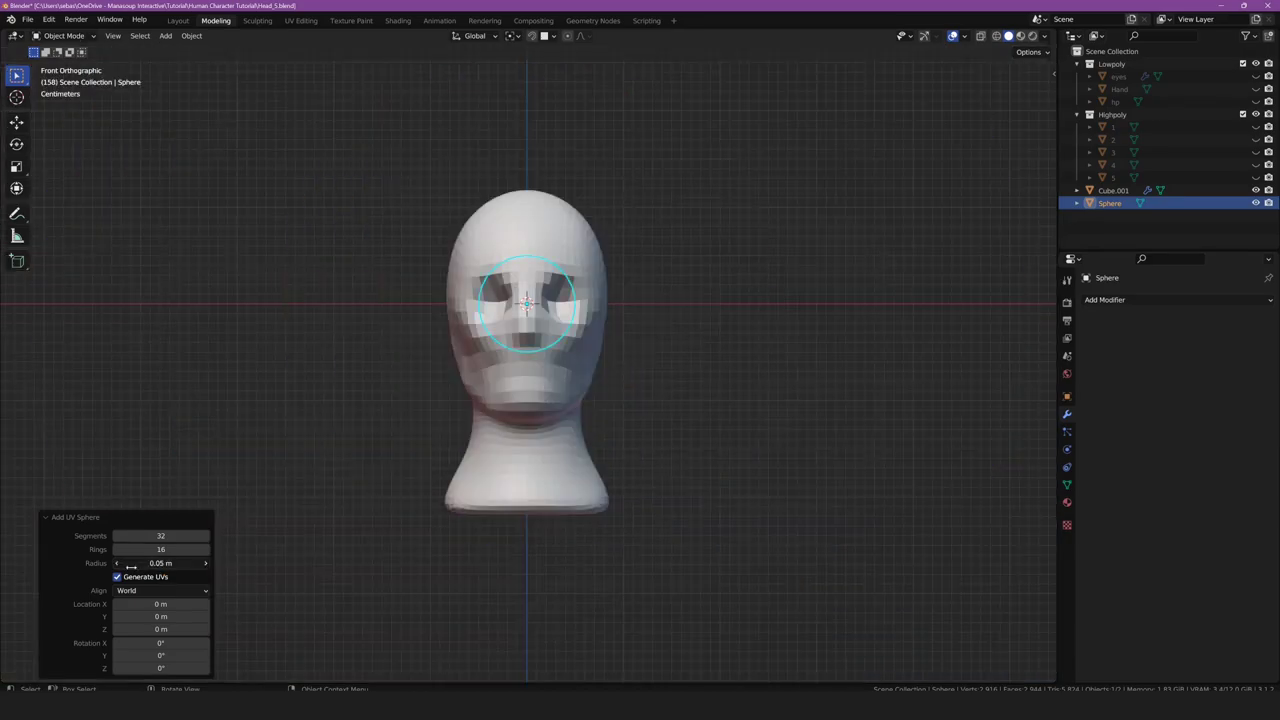
pyautogui.rightClick(728, 351)
pyautogui.click(724, 370)
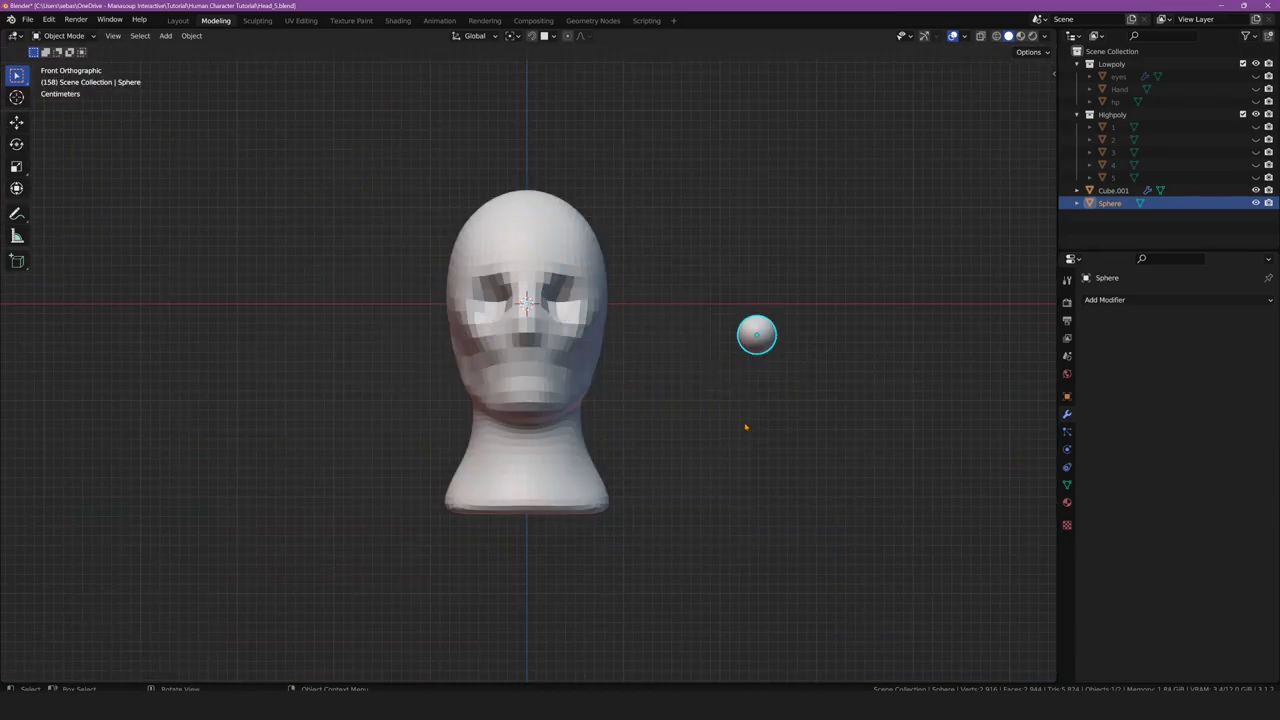
# Move the sphere into the eye socket and apply all its transforms
pyautogui.press('g')
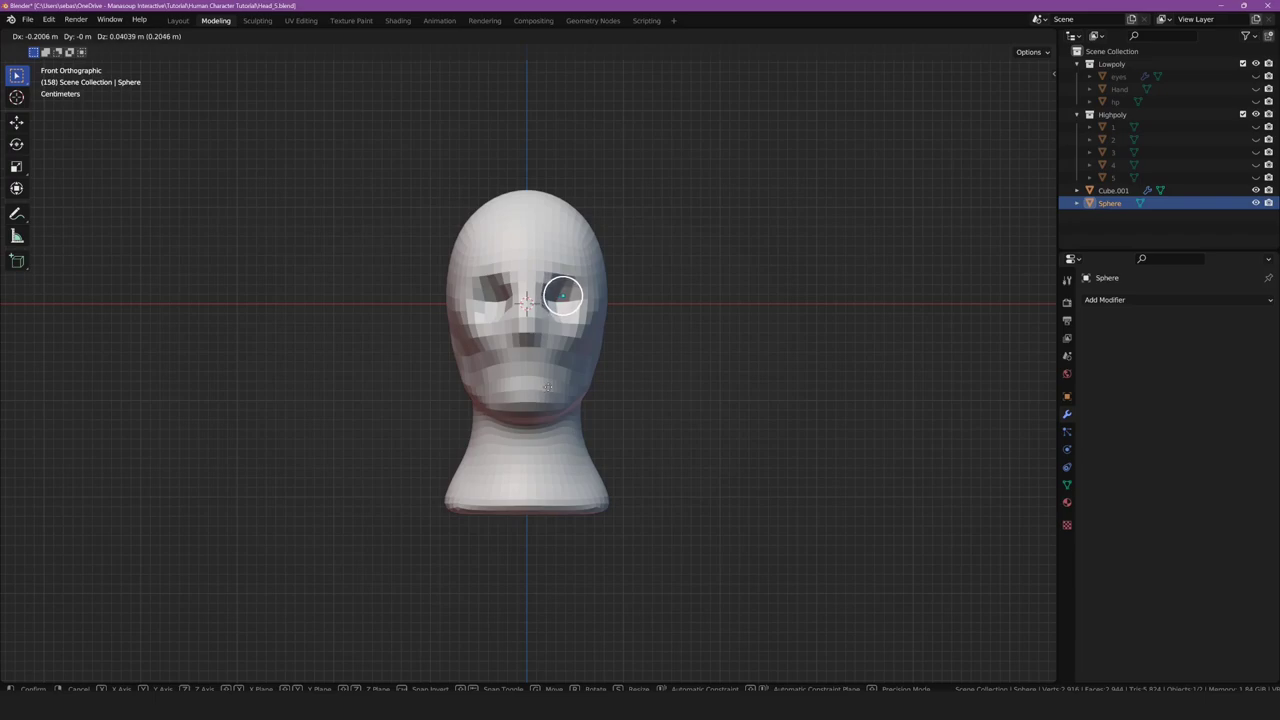
pyautogui.click(548, 387)
pyautogui.keyDown('shift'); pyautogui.click(550, 390); pyautogui.keyUp('shift')
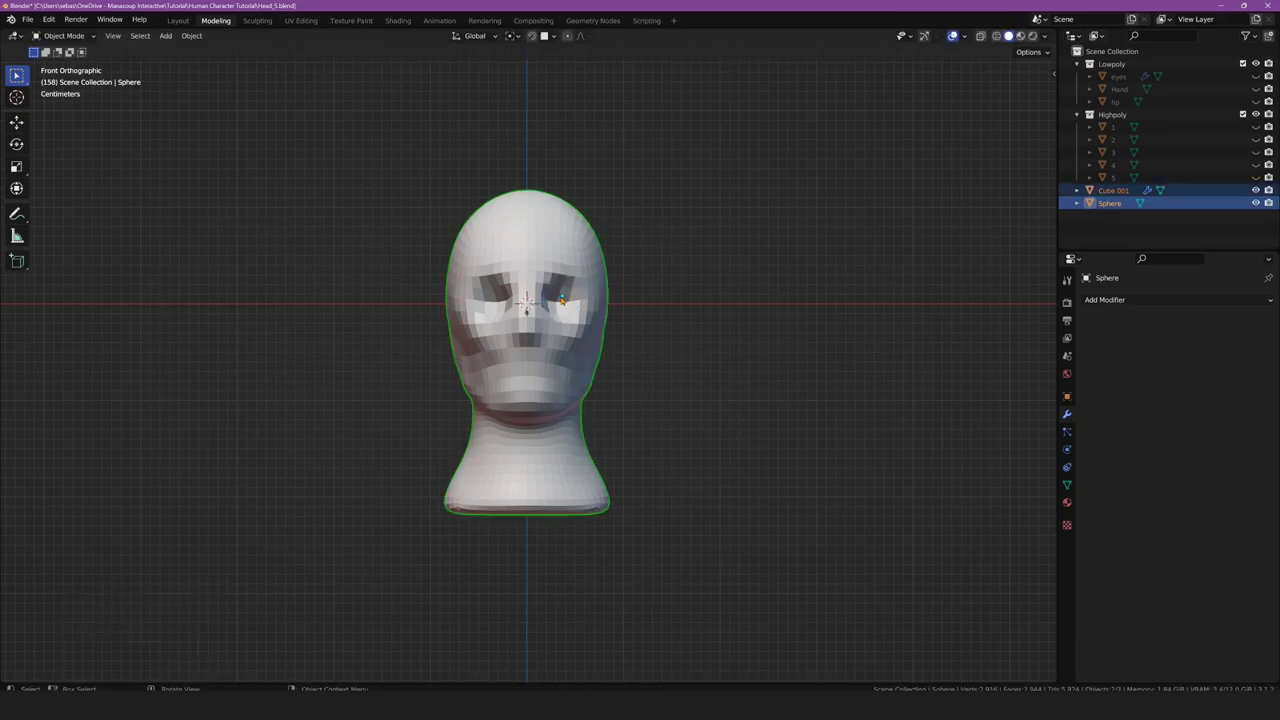
pyautogui.hotkey('ctrl', '1')
pyautogui.hotkey('ctrl', 'z')
pyautogui.hotkey('ctrl', 'a')
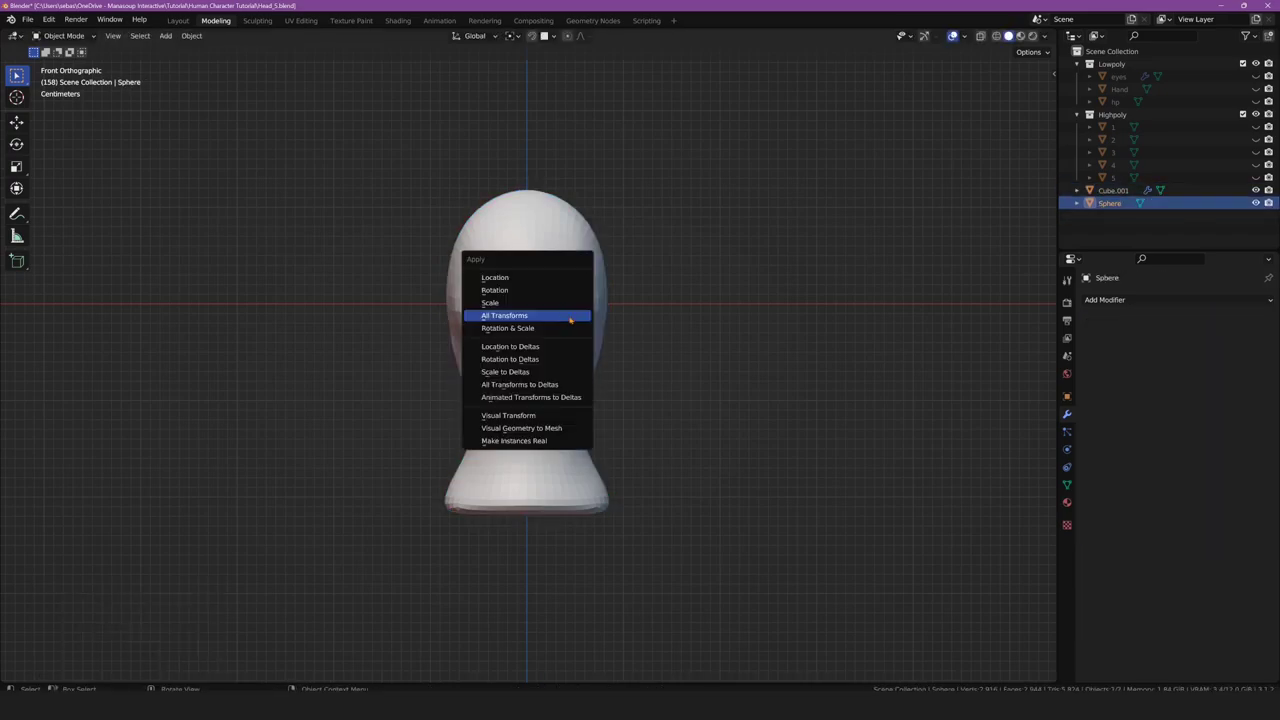
pyautogui.click(570, 319)
# Mirror the eye sphere into the other socket and set its depth along Y from the side view
pyautogui.click(1105, 299)
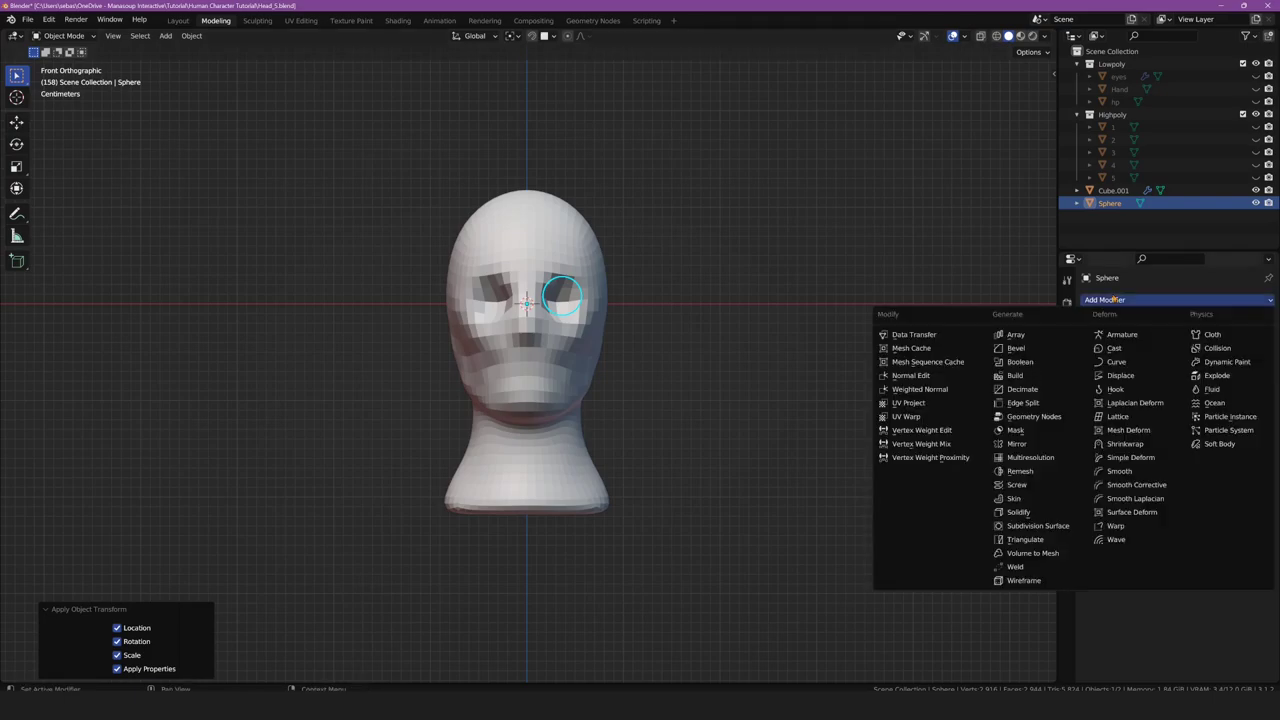
pyautogui.click(1016, 444)
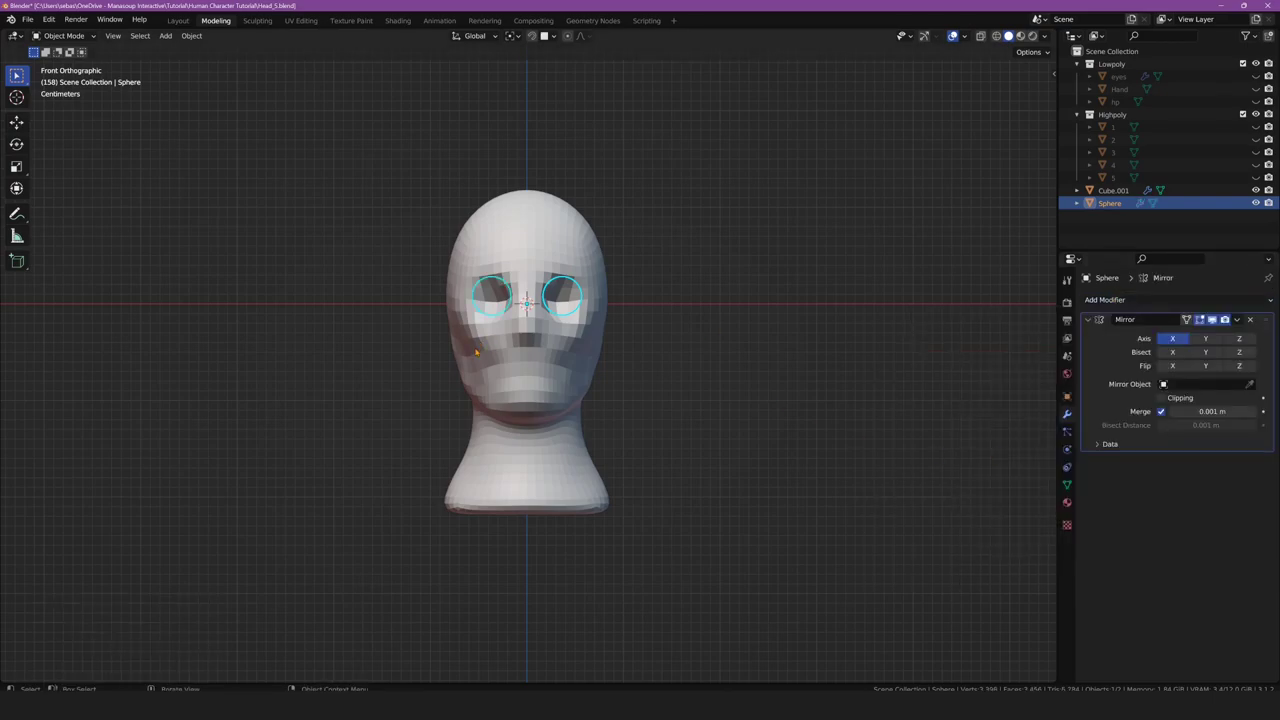
pyautogui.press('KP_3')
pyautogui.scroll(4, 393, 475)
pyautogui.press('g')
pyautogui.press('y')
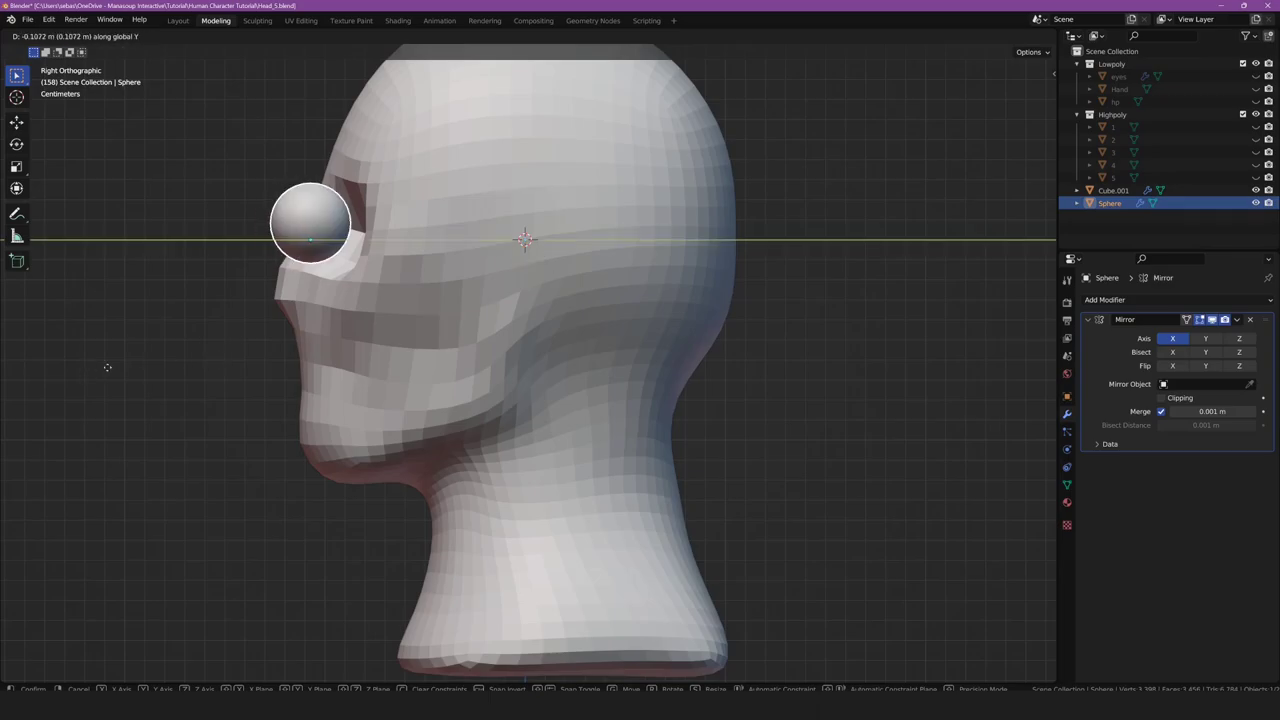
pyautogui.click(107, 367)
pyautogui.scroll(-3, 107, 367)
pyautogui.click(560, 300)
pyautogui.press('KP_1')
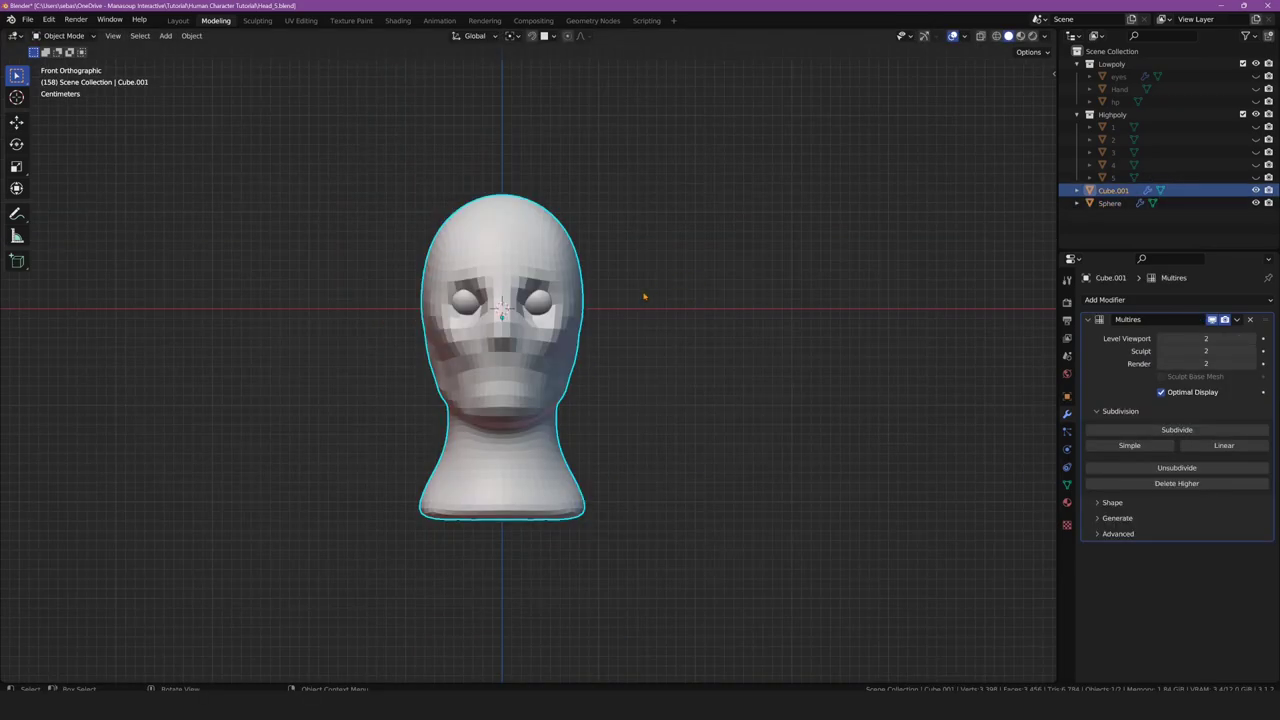
# Check the eyes from side, front and three-quarter views, then grab the jaw's underside into shape
pyautogui.press('KP_3')
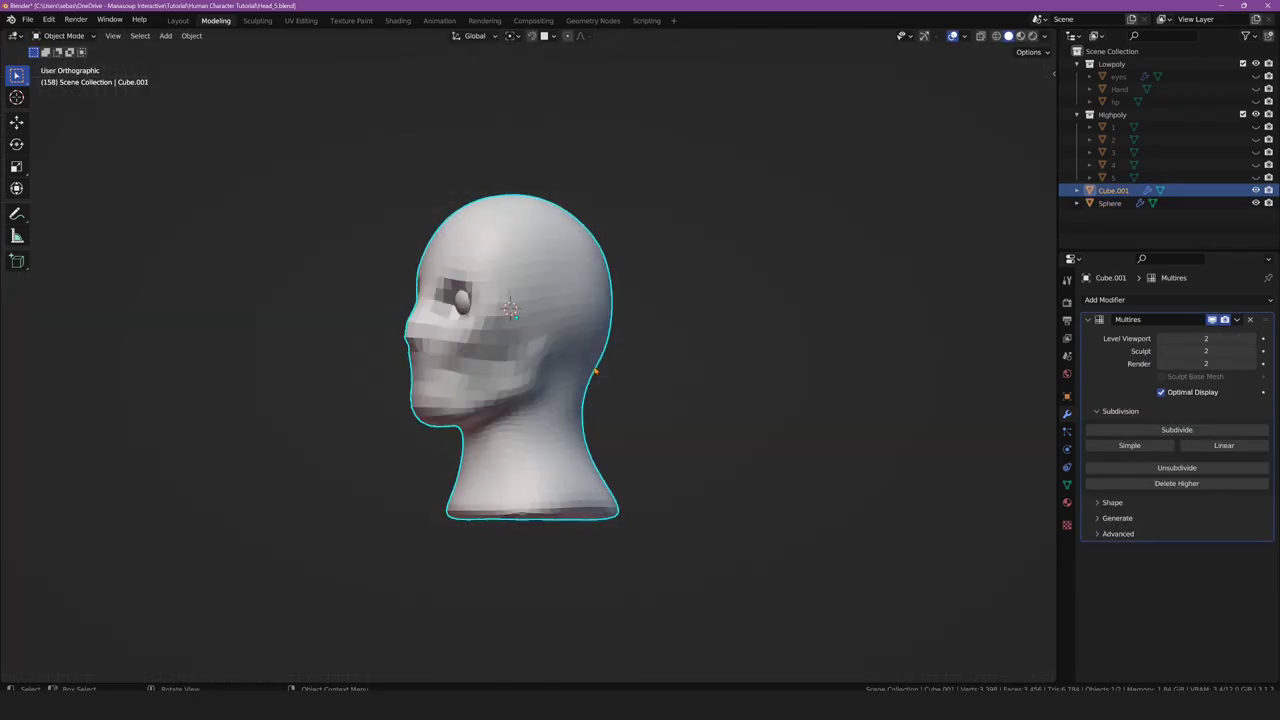
pyautogui.keyDown('shift'); pyautogui.moveTo(296, 361); pyautogui.dragTo(354, 306, button='middle'); pyautogui.keyUp('shift')
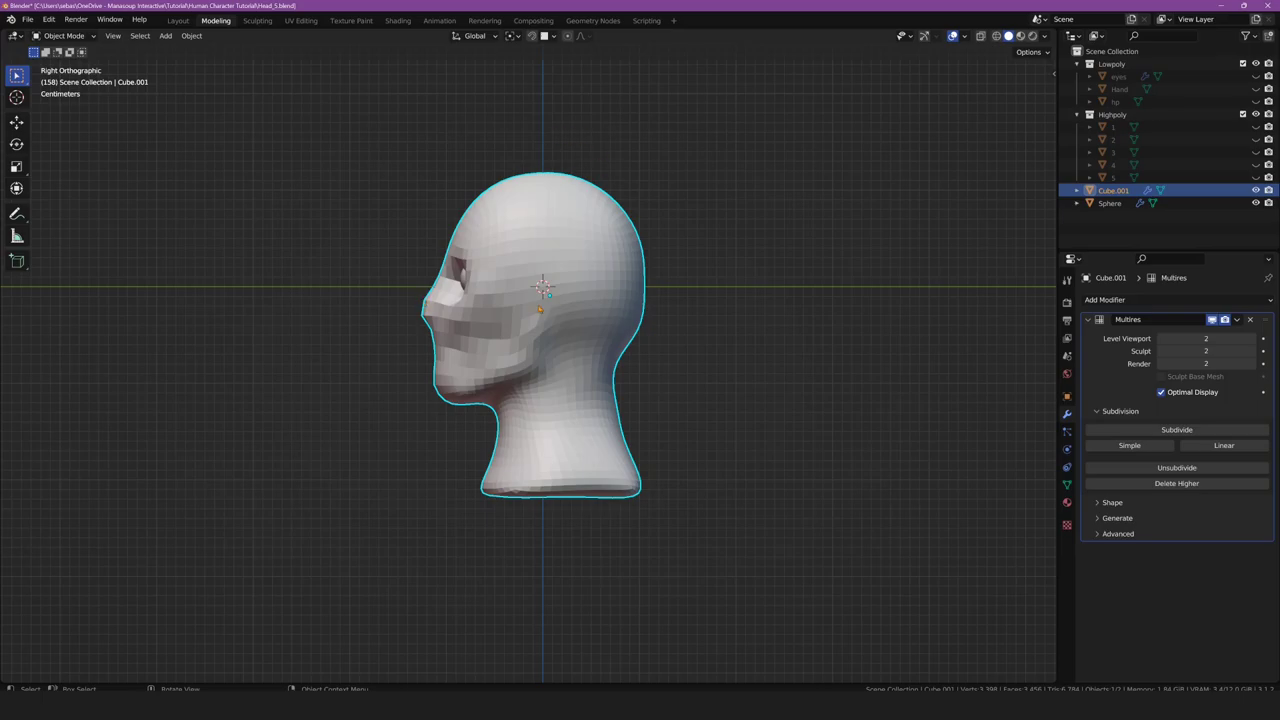
pyautogui.press('KP_1')
pyautogui.keyDown('shift'); pyautogui.moveTo(388, 294); pyautogui.dragTo(408, 311, button='middle'); pyautogui.keyUp('shift')
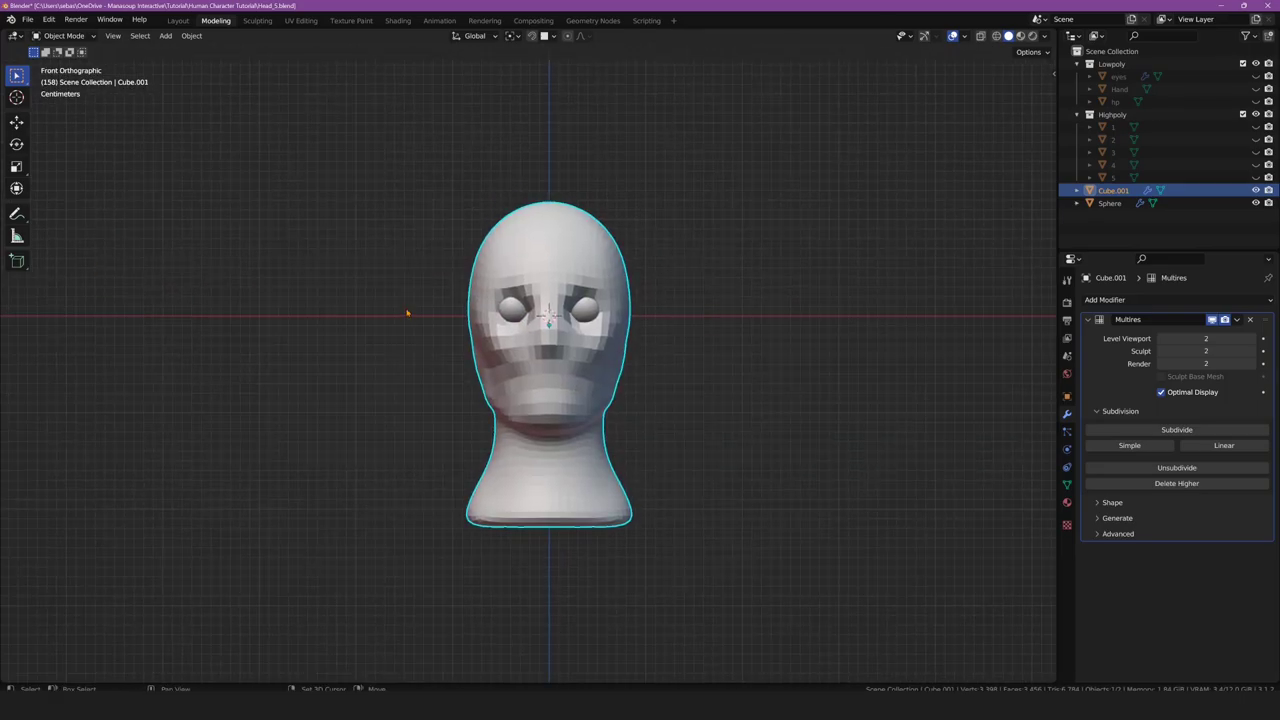
pyautogui.scroll(2, 403, 318)
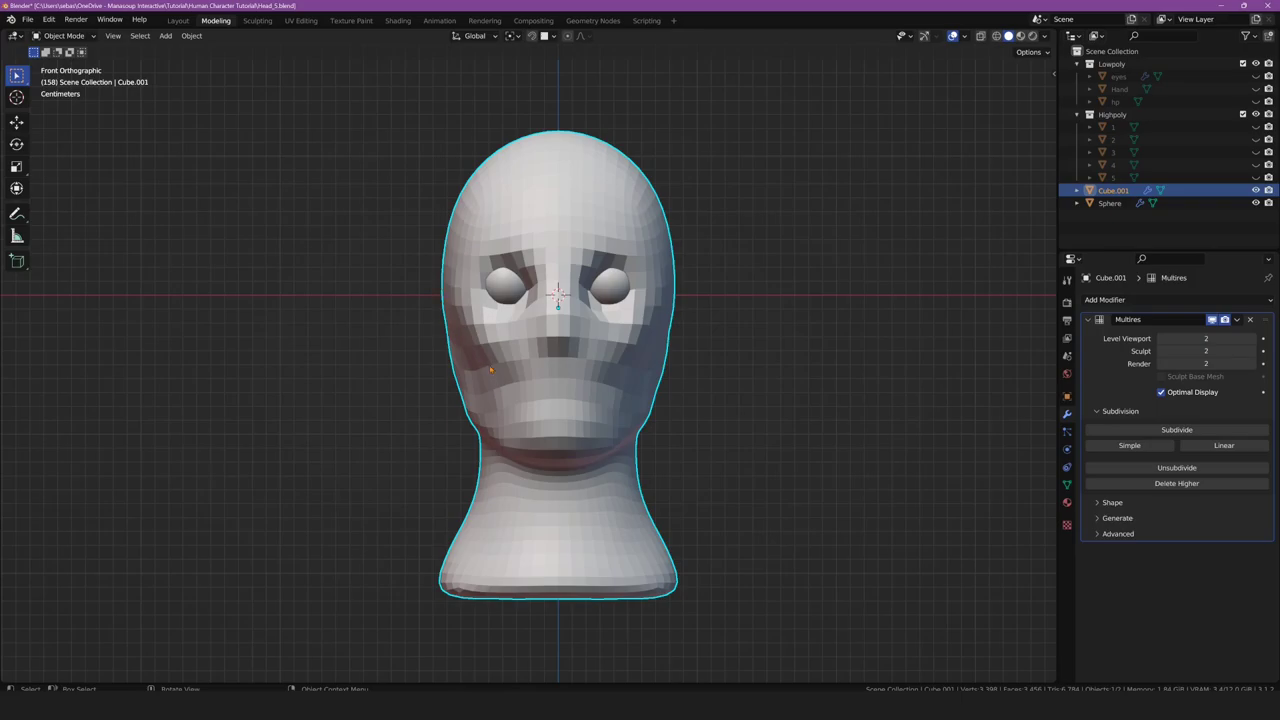
pyautogui.moveTo(540, 397)
pyautogui.mouseDown(button='middle')
pyautogui.moveTo(600, 380)
pyautogui.moveTo(580, 390)
pyautogui.mouseUp(button='middle')
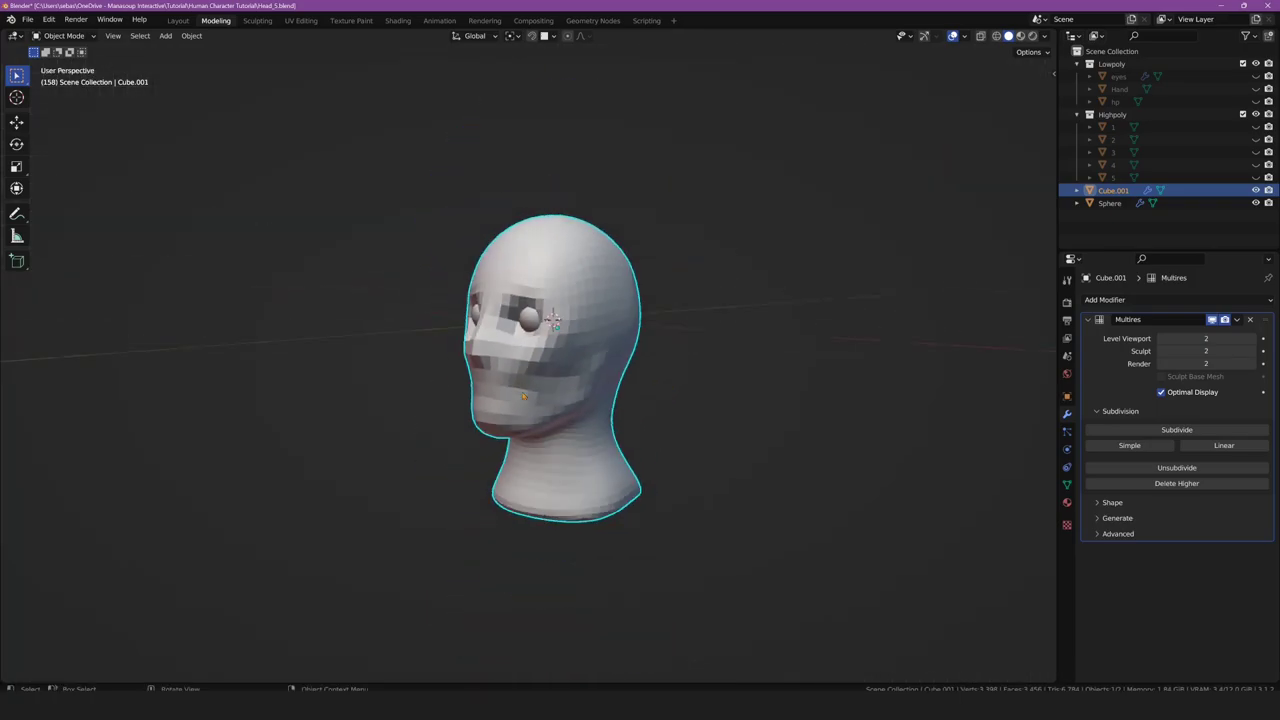
pyautogui.moveTo(557, 343)
pyautogui.mouseDown(button='middle')
pyautogui.moveTo(500, 345)
pyautogui.moveTo(570, 345)
pyautogui.mouseUp(button='middle')
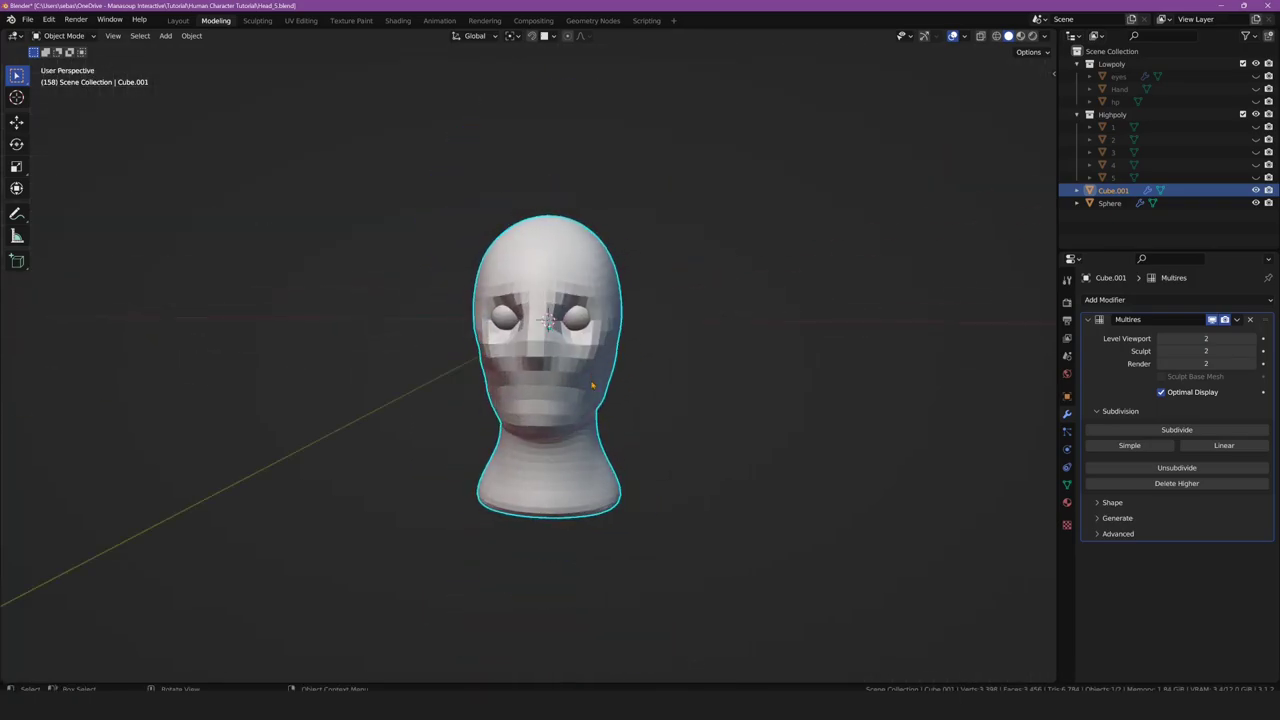
pyautogui.moveTo(434, 347); pyautogui.dragTo(443, 343)
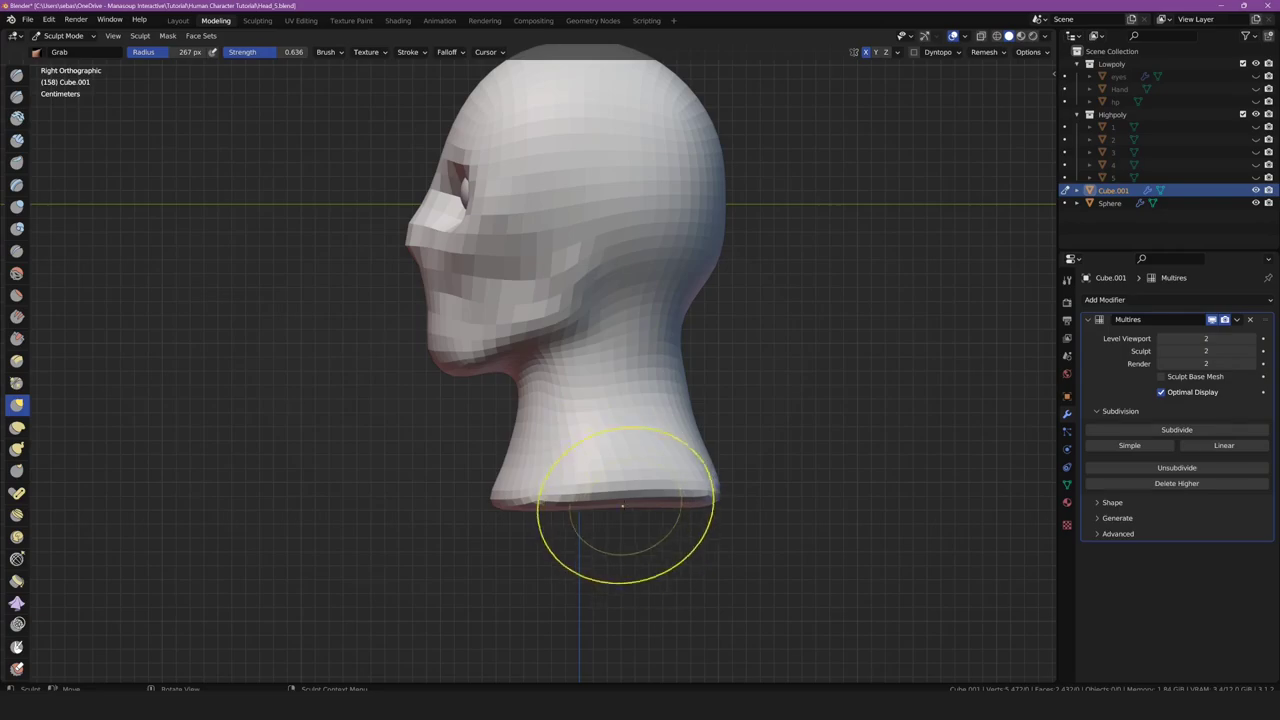
# Grab the bottom and front base of the neck outward and pull its front forward
pyautogui.moveTo(623, 515); pyautogui.dragTo(633, 491)
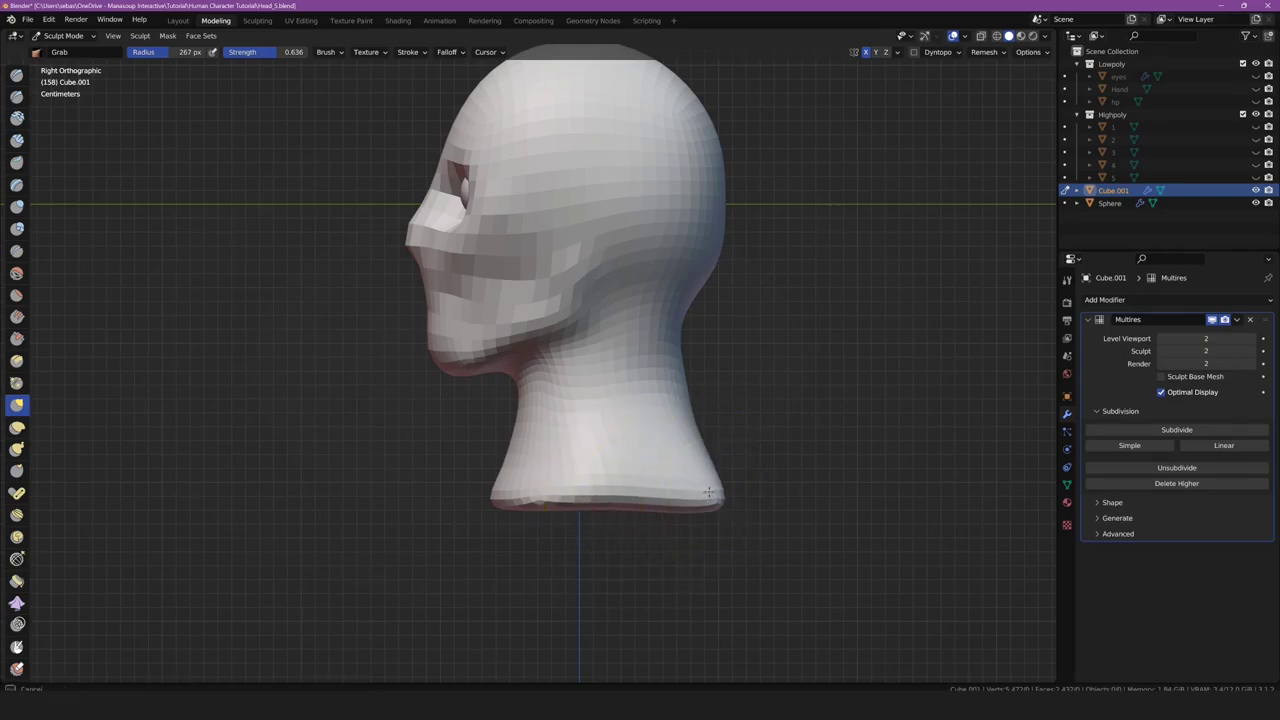
pyautogui.moveTo(508, 508); pyautogui.dragTo(513, 497)
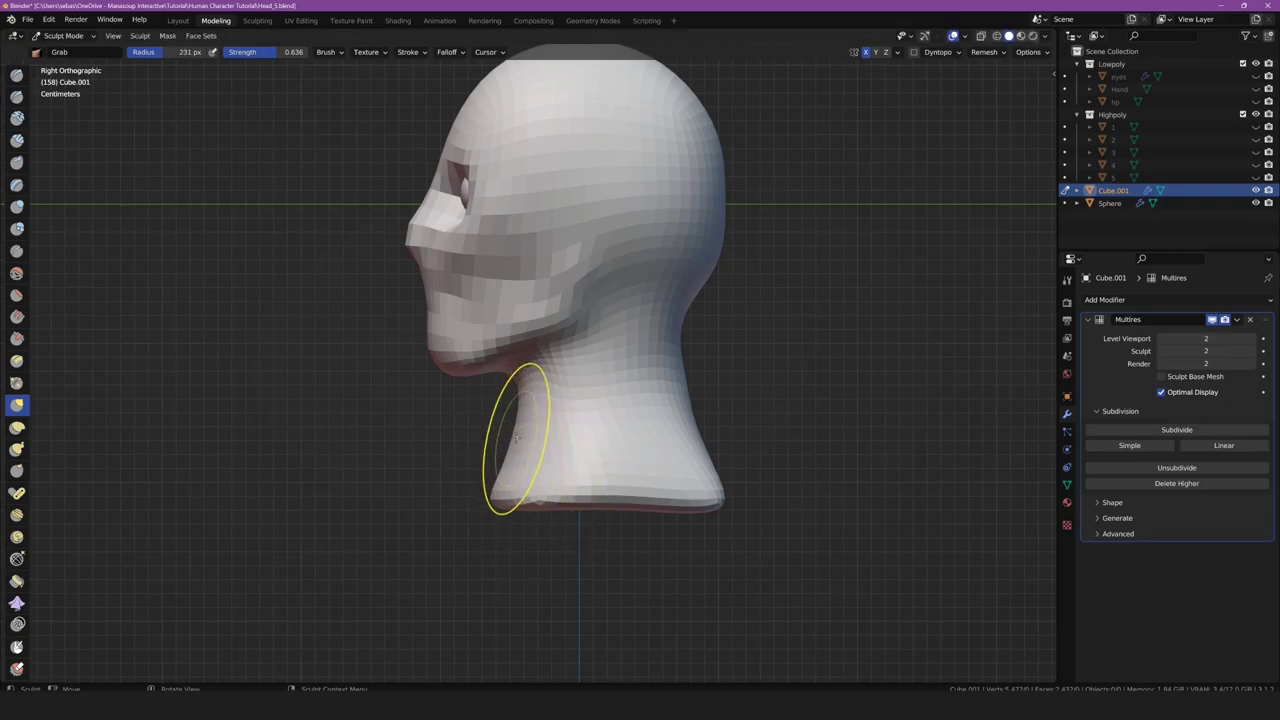
pyautogui.moveTo(510, 444)
pyautogui.mouseDown()
pyautogui.moveTo(529, 400)
pyautogui.moveTo(514, 385)
pyautogui.moveTo(495, 485)
pyautogui.mouseUp()
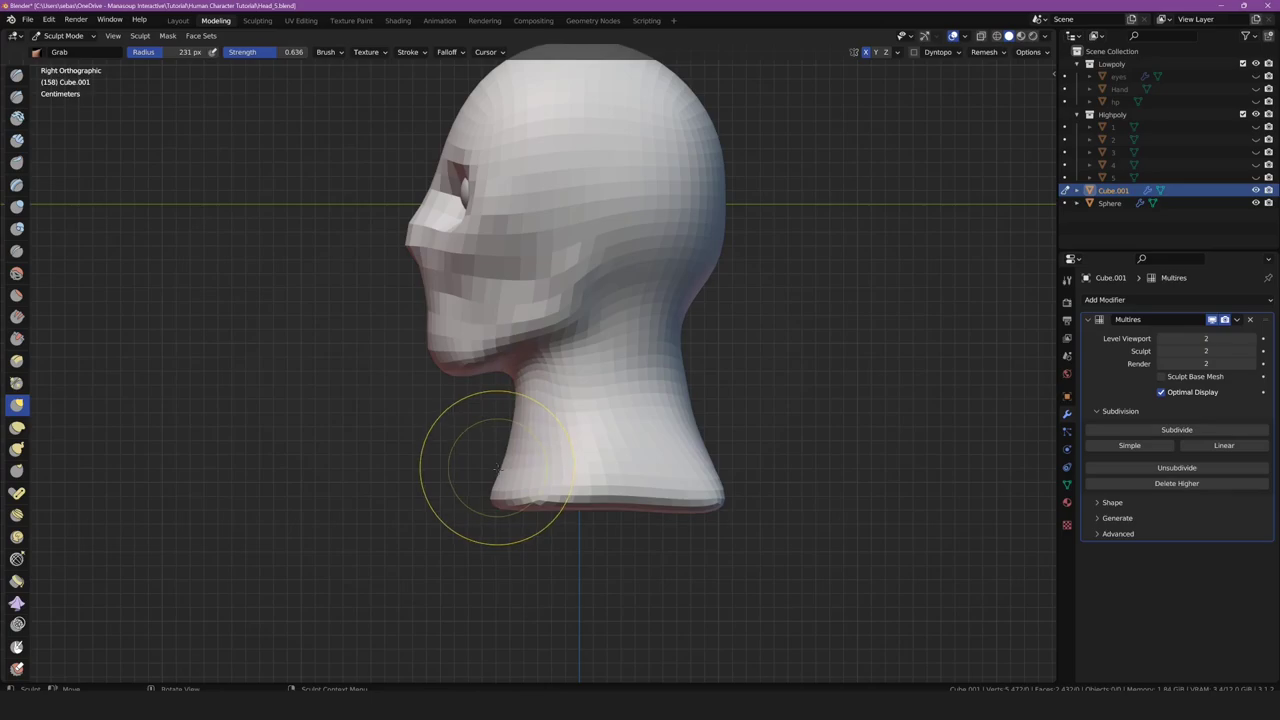
pyautogui.scroll(-3, 436, 448)
pyautogui.scroll(2, 436, 448)
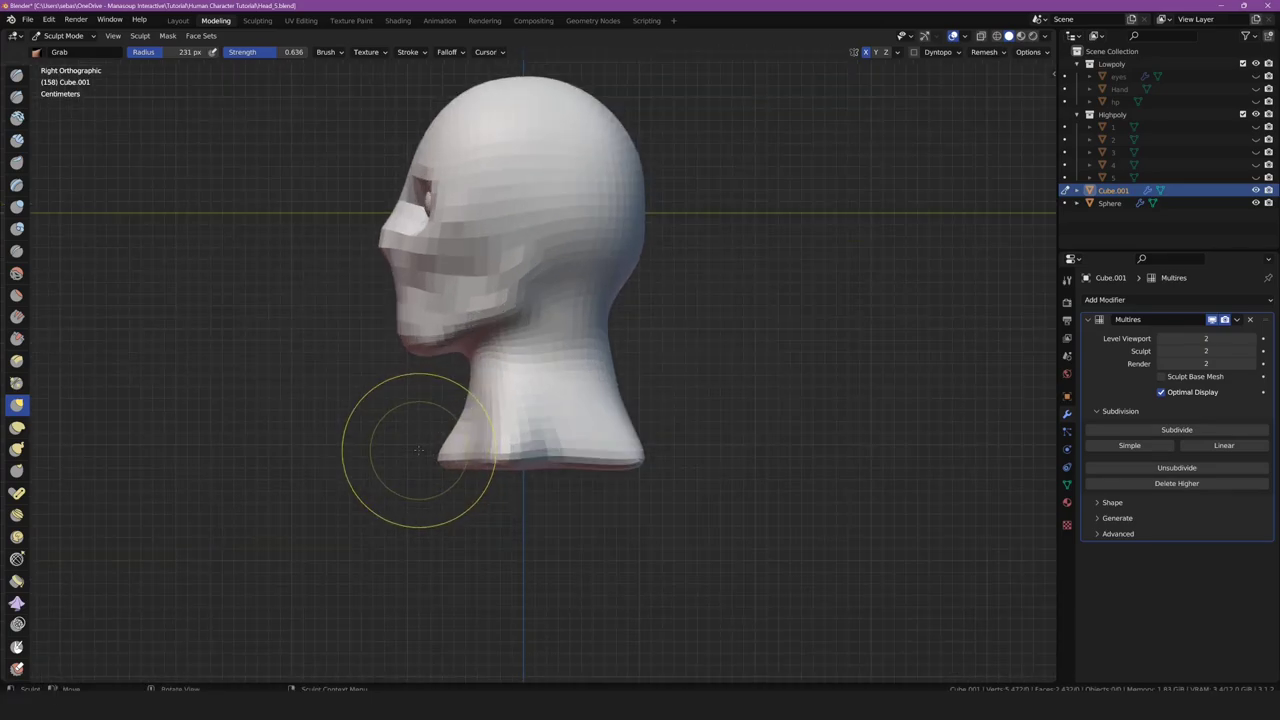
pyautogui.moveTo(423, 309)
pyautogui.mouseDown(button='middle')
pyautogui.moveTo(240, 351)
pyautogui.moveTo(403, 320)
pyautogui.moveTo(480, 330)
pyautogui.moveTo(240, 351)
pyautogui.moveTo(357, 357)
pyautogui.mouseUp(button='middle')
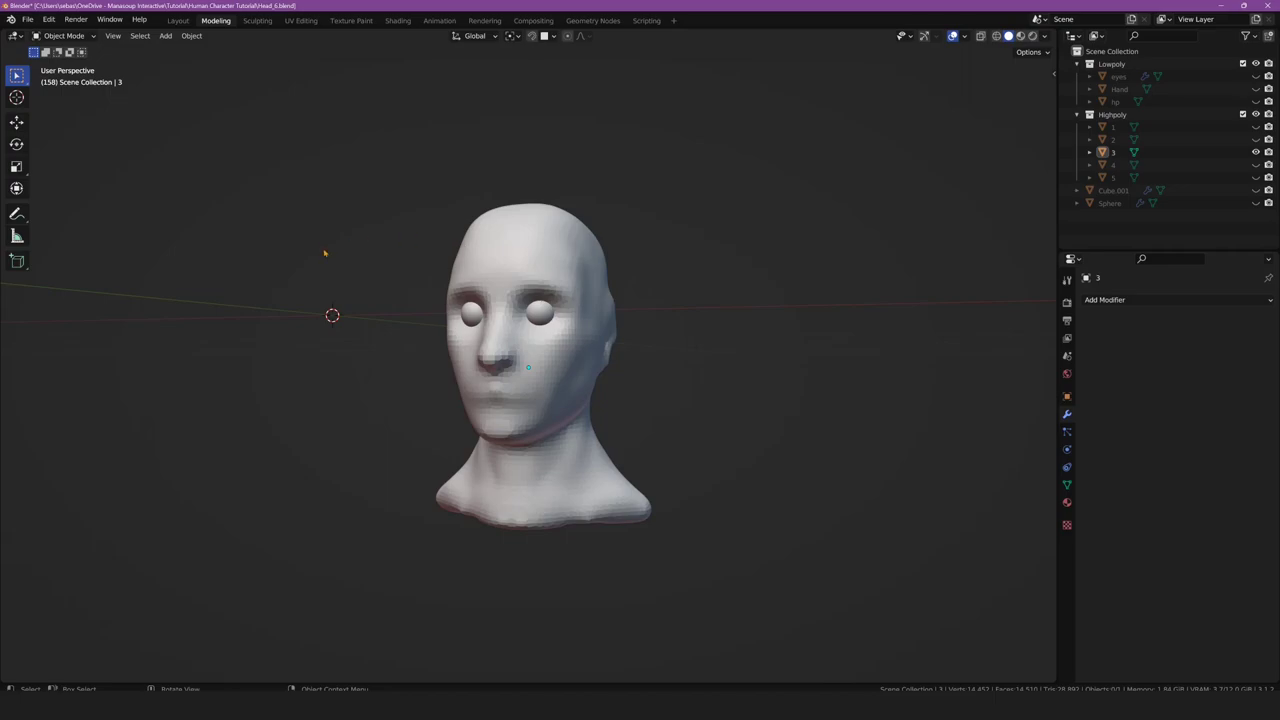
# Orbit fully around the refined reference head, viewing its profile and three-quarter angles
pyautogui.moveTo(284, 247)
pyautogui.mouseDown(button='middle')
pyautogui.moveTo(400, 263)
pyautogui.moveTo(480, 251)
pyautogui.moveTo(290, 266)
pyautogui.moveTo(257, 251)
pyautogui.moveTo(328, 258)
pyautogui.mouseUp(button='middle')
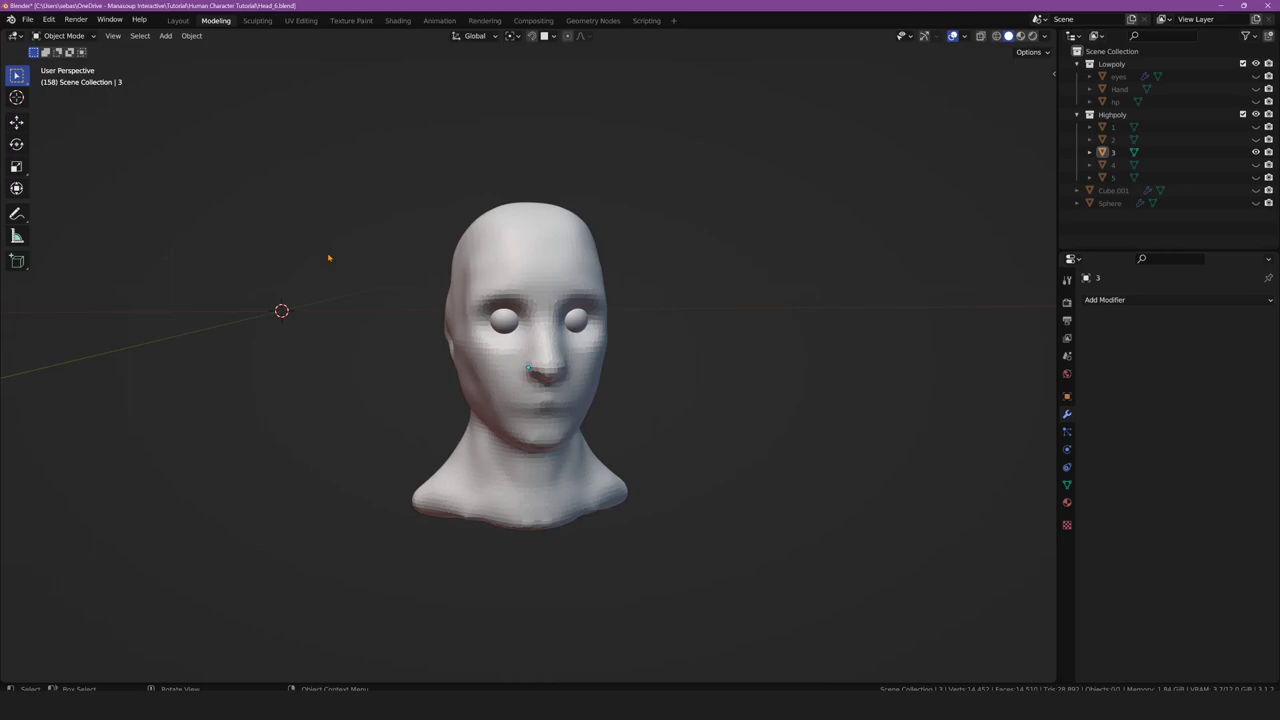
pyautogui.moveTo(458, 243); pyautogui.dragTo(357, 251, button='middle')
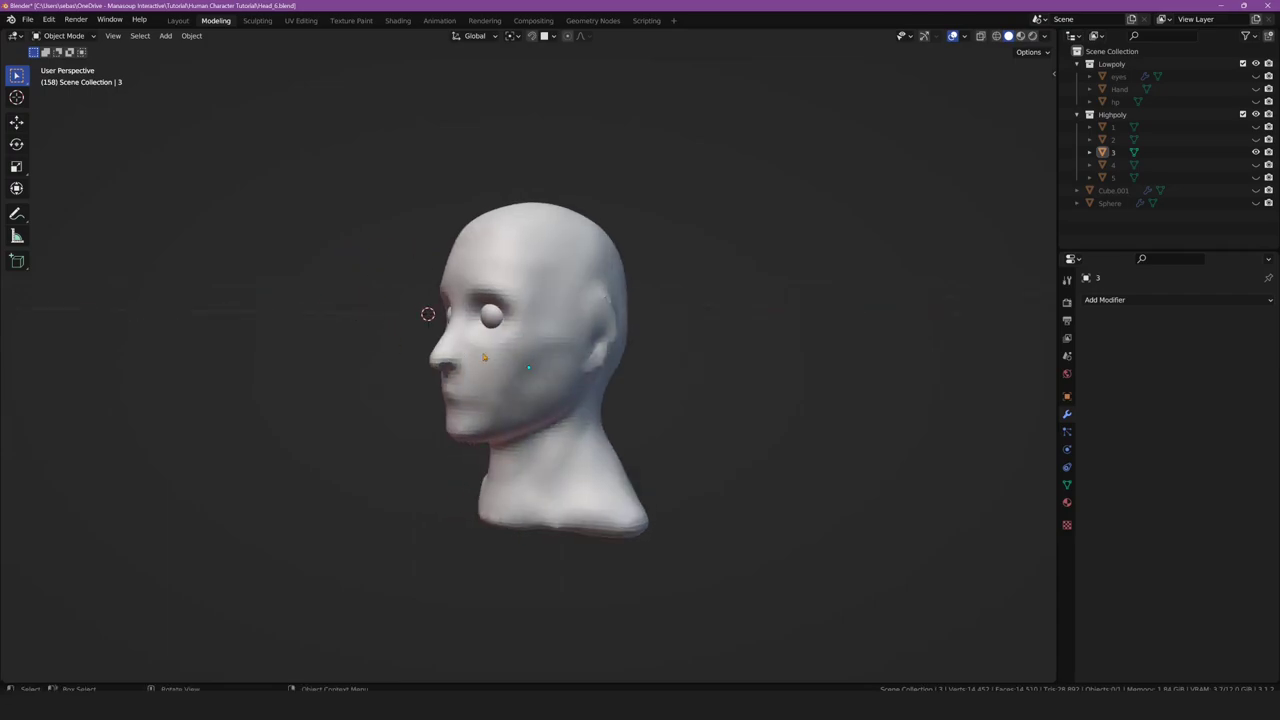
pyautogui.moveTo(378, 365)
pyautogui.mouseDown(button='middle')
pyautogui.moveTo(217, 366)
pyautogui.moveTo(430, 373)
pyautogui.mouseUp(button='middle')
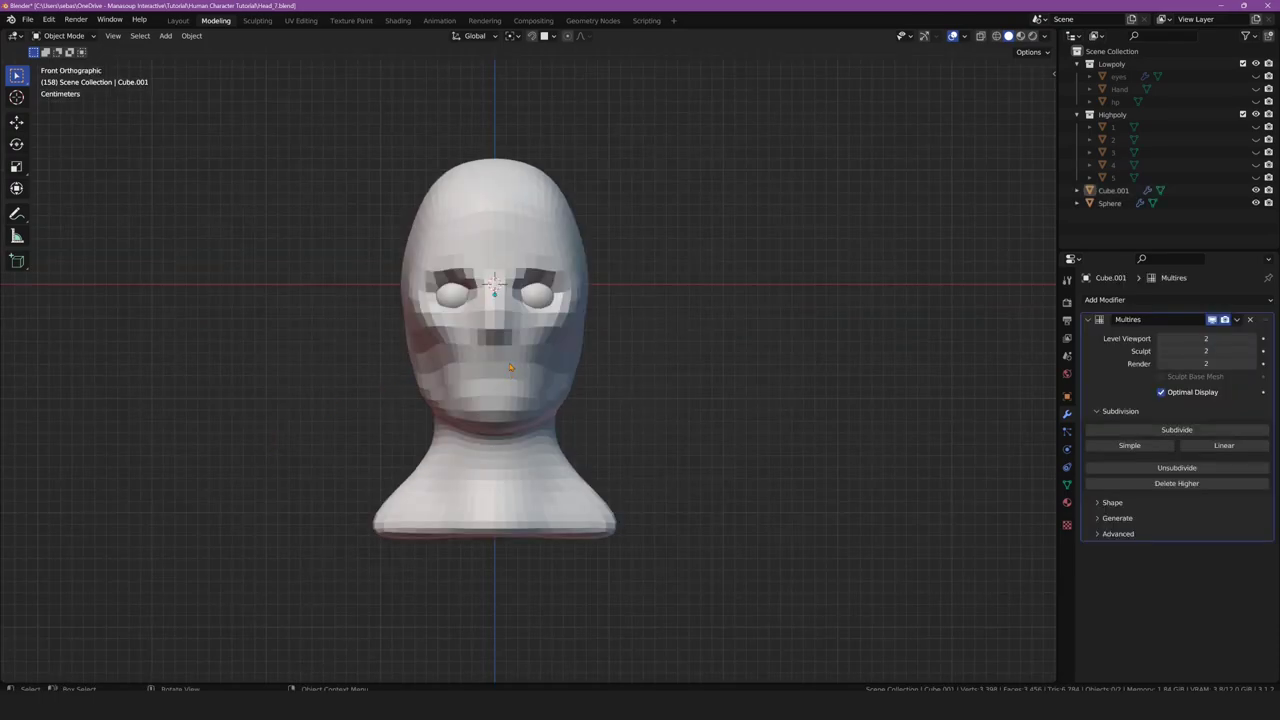
# Select Cube.001, subdivide its Multires to level 3, and switch it to Sculpt Mode
pyautogui.click(493, 217)
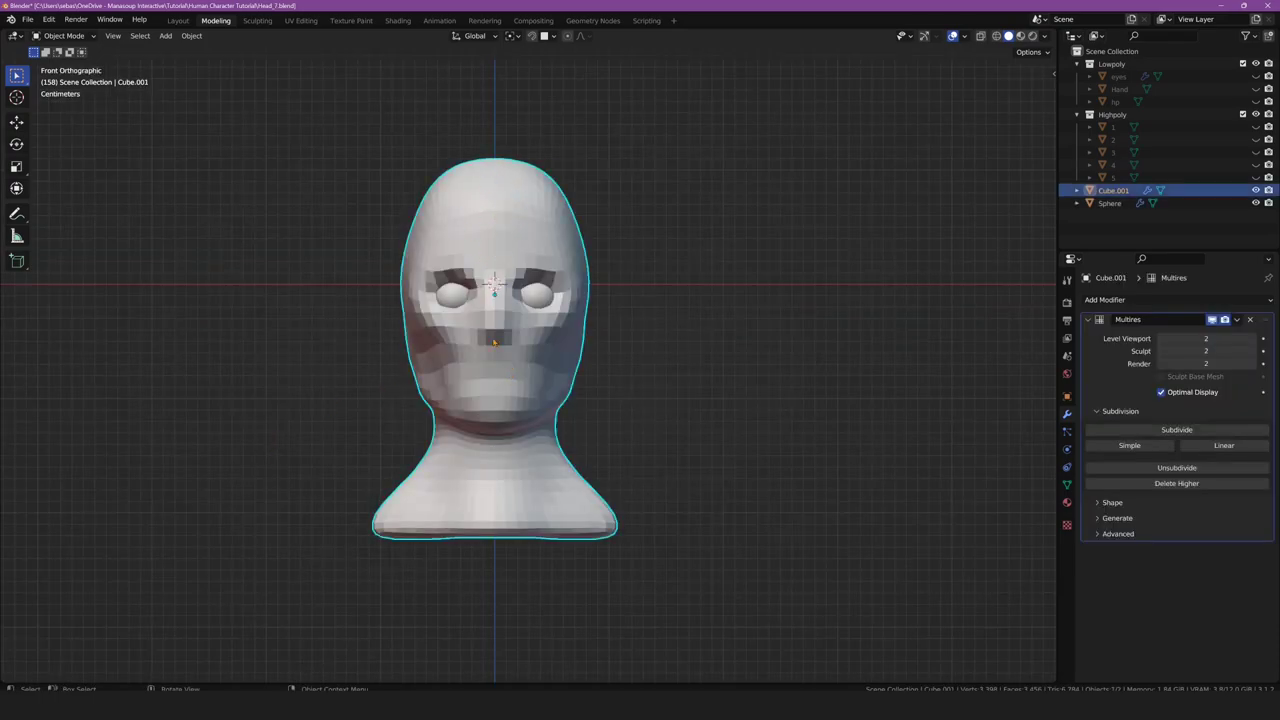
pyautogui.click(1128, 431)
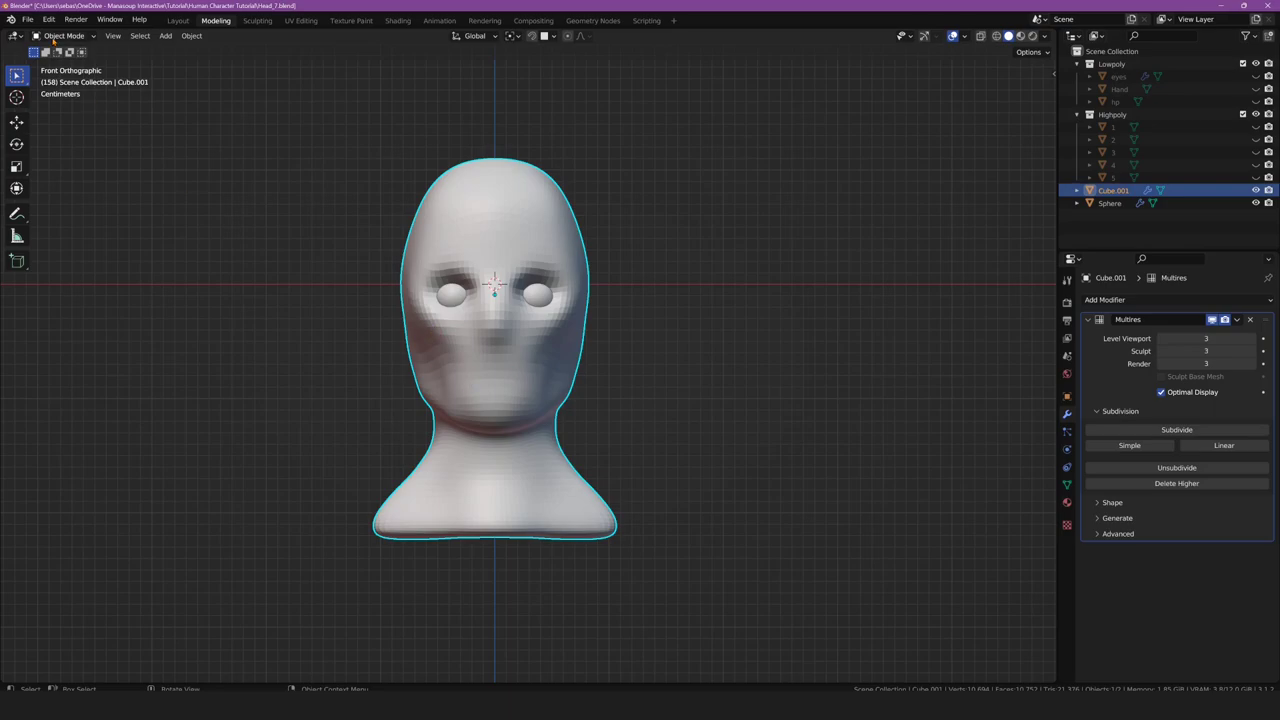
pyautogui.click(62, 35)
pyautogui.click(65, 72)
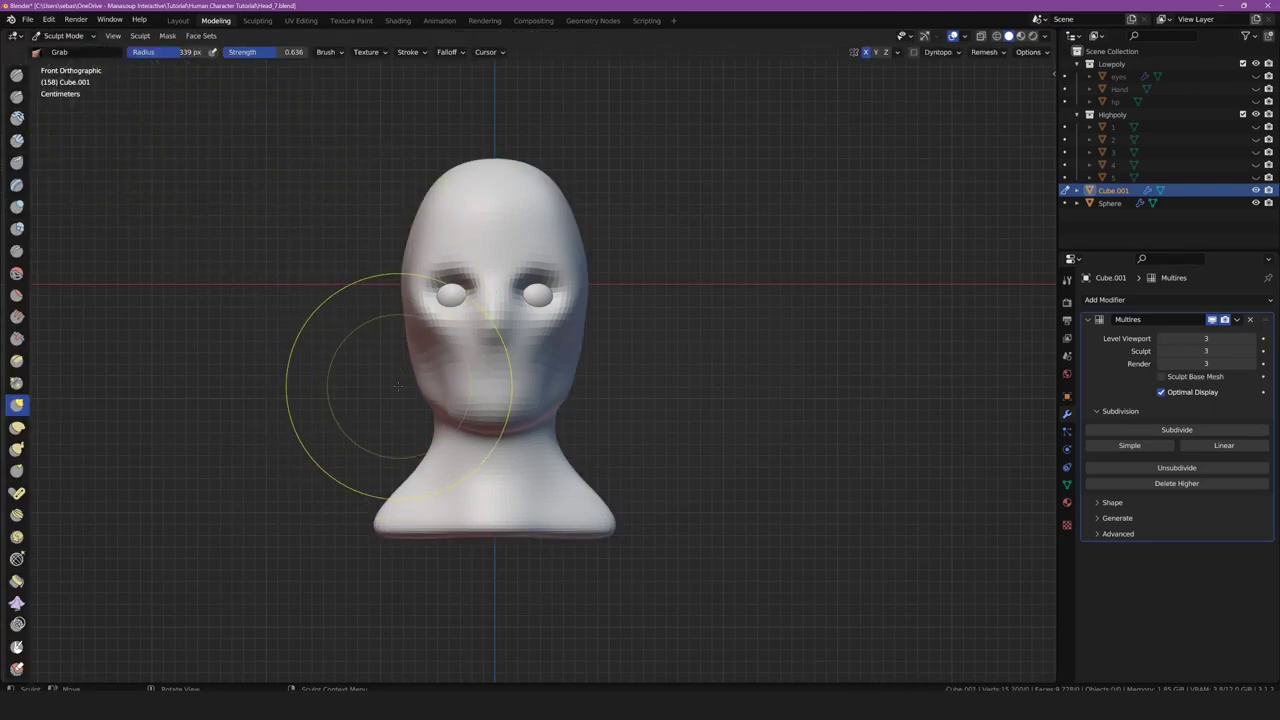
# Grab-pull the lower face into shape with a smaller brush in front view
pyautogui.scroll(2, 397, 386)
pyautogui.scroll(2, 410, 386)
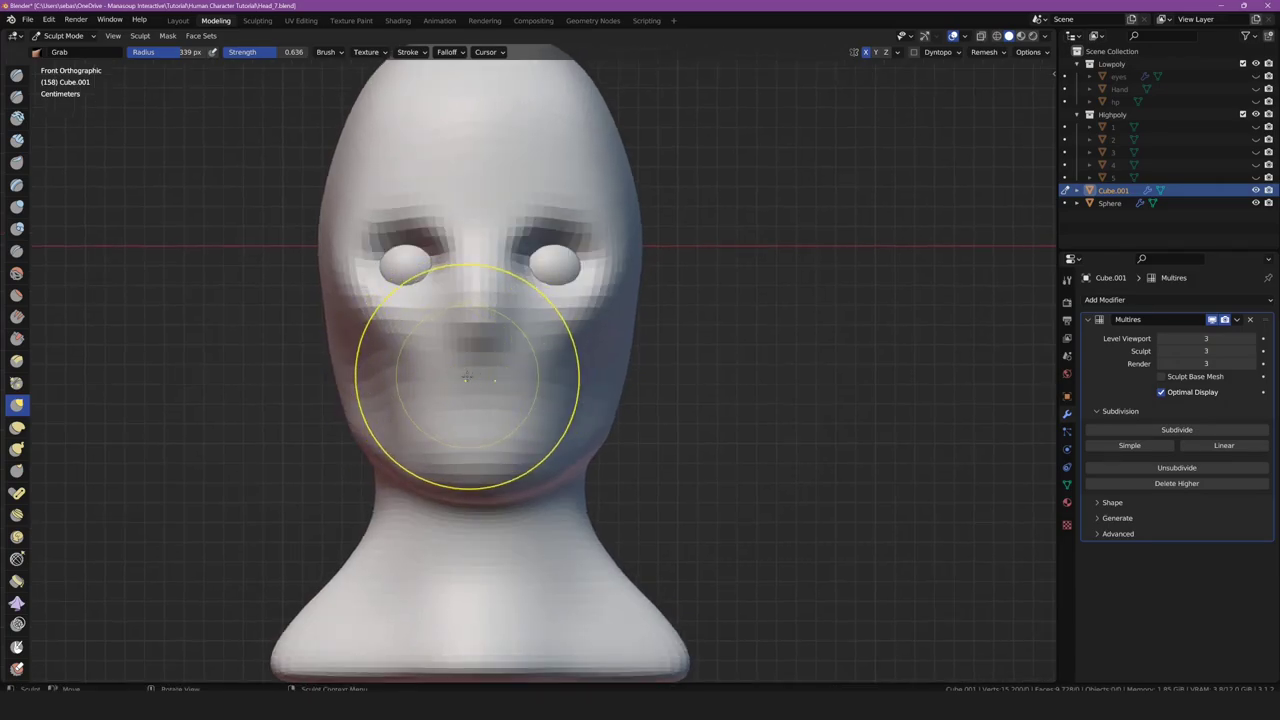
pyautogui.moveTo(466, 377); pyautogui.dragTo(471, 414)
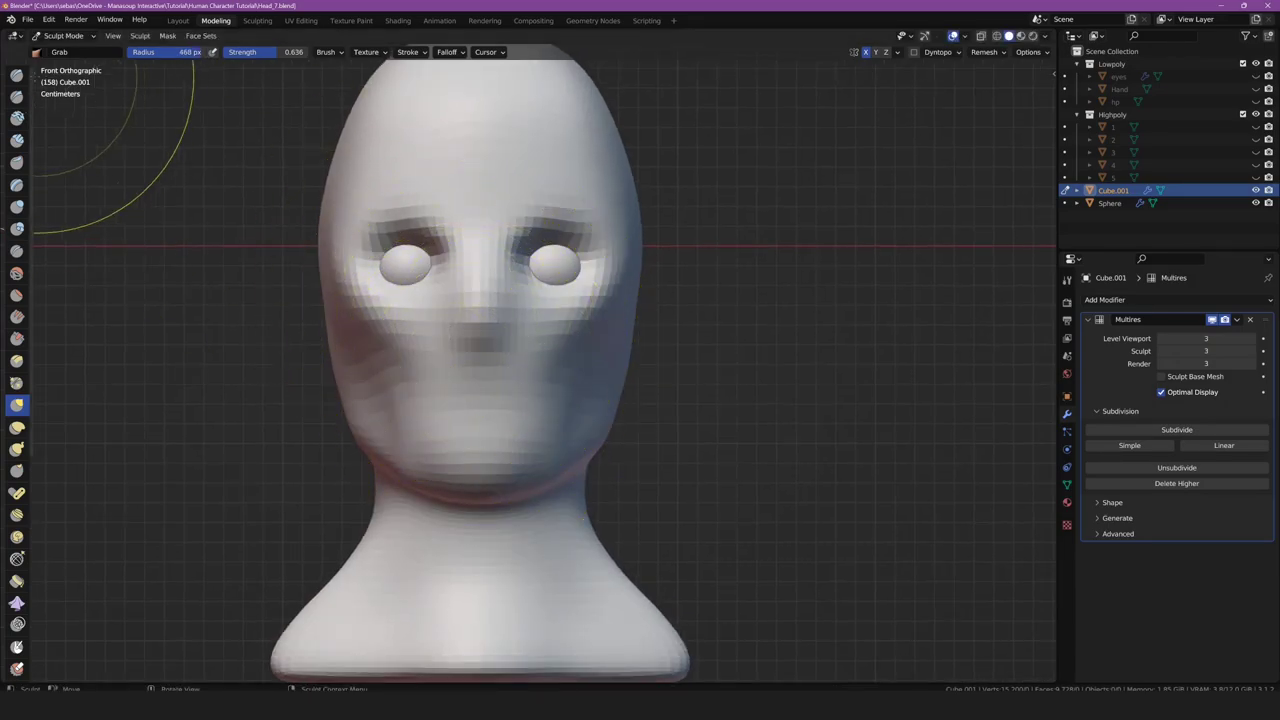
pyautogui.press('f')
pyautogui.click(500, 338)
pyautogui.moveTo(455, 385); pyautogui.dragTo(476, 357)
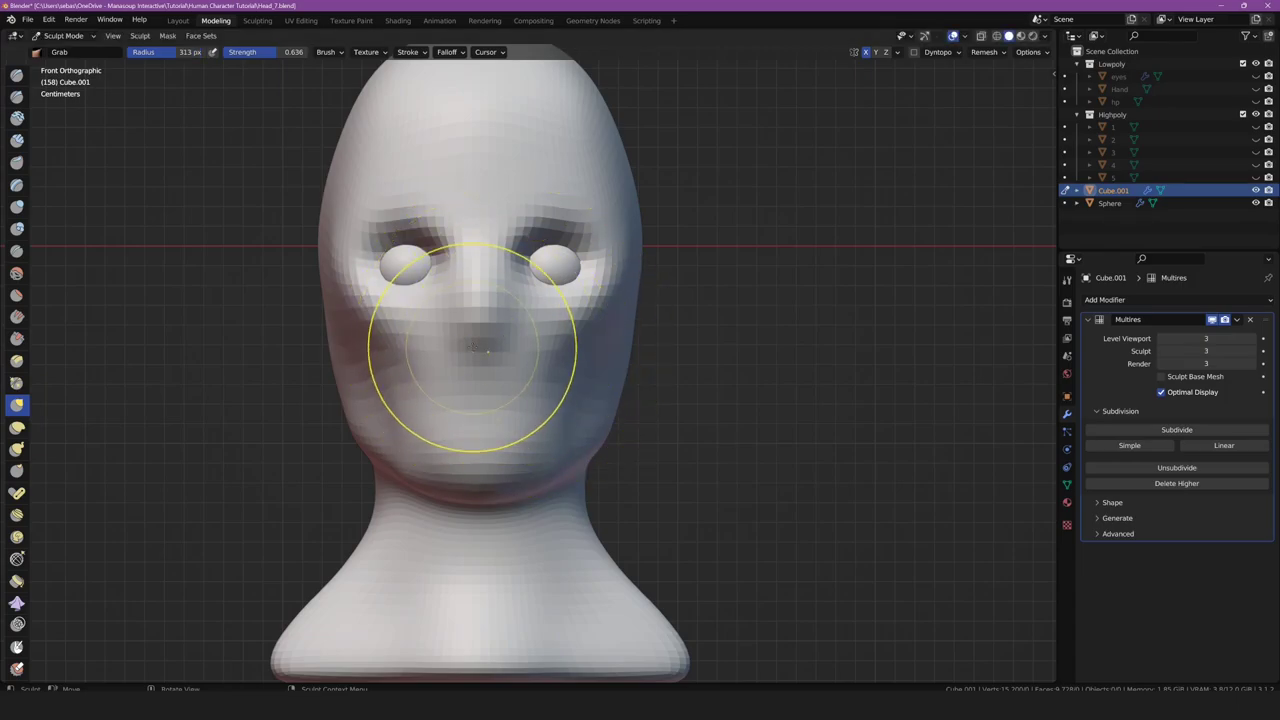
# In right side view, pull the nose forward in profile
pyautogui.press('KP_3')
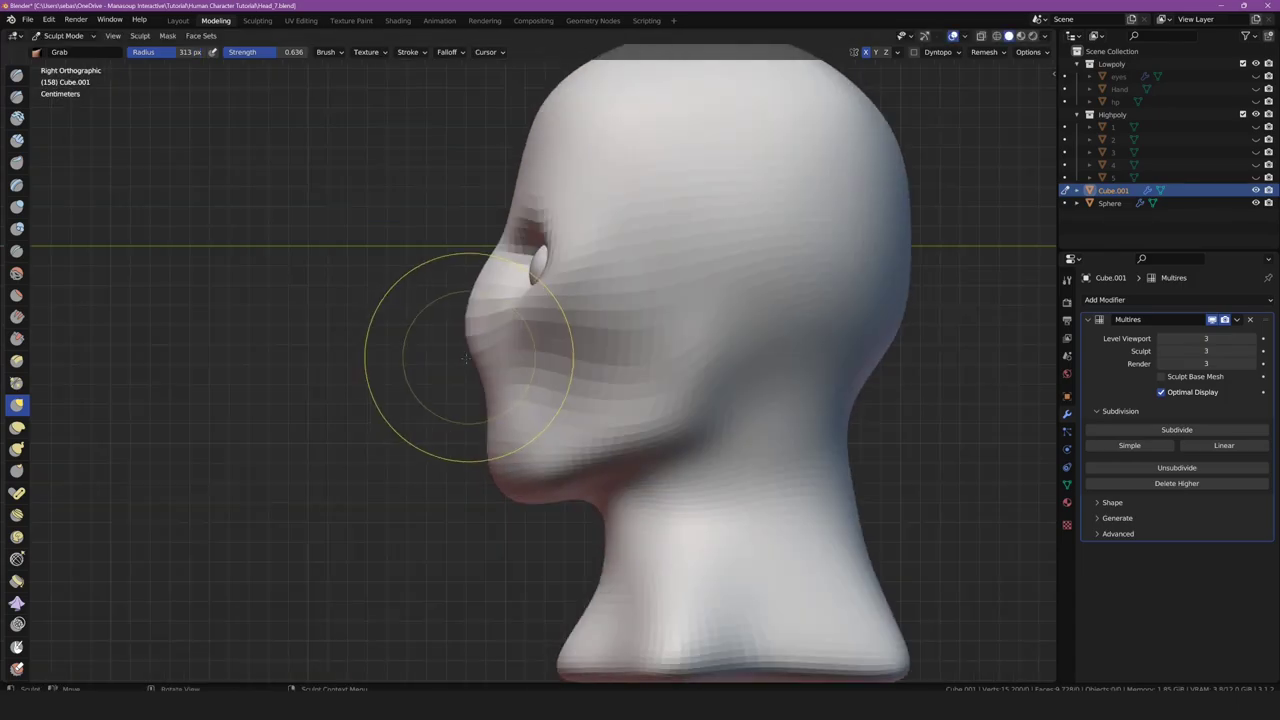
pyautogui.moveTo(478, 303)
pyautogui.mouseDown()
pyautogui.moveTo(458, 352)
pyautogui.moveTo(483, 365)
pyautogui.moveTo(460, 316)
pyautogui.mouseUp()
pyautogui.press('f')
pyautogui.click(455, 335)
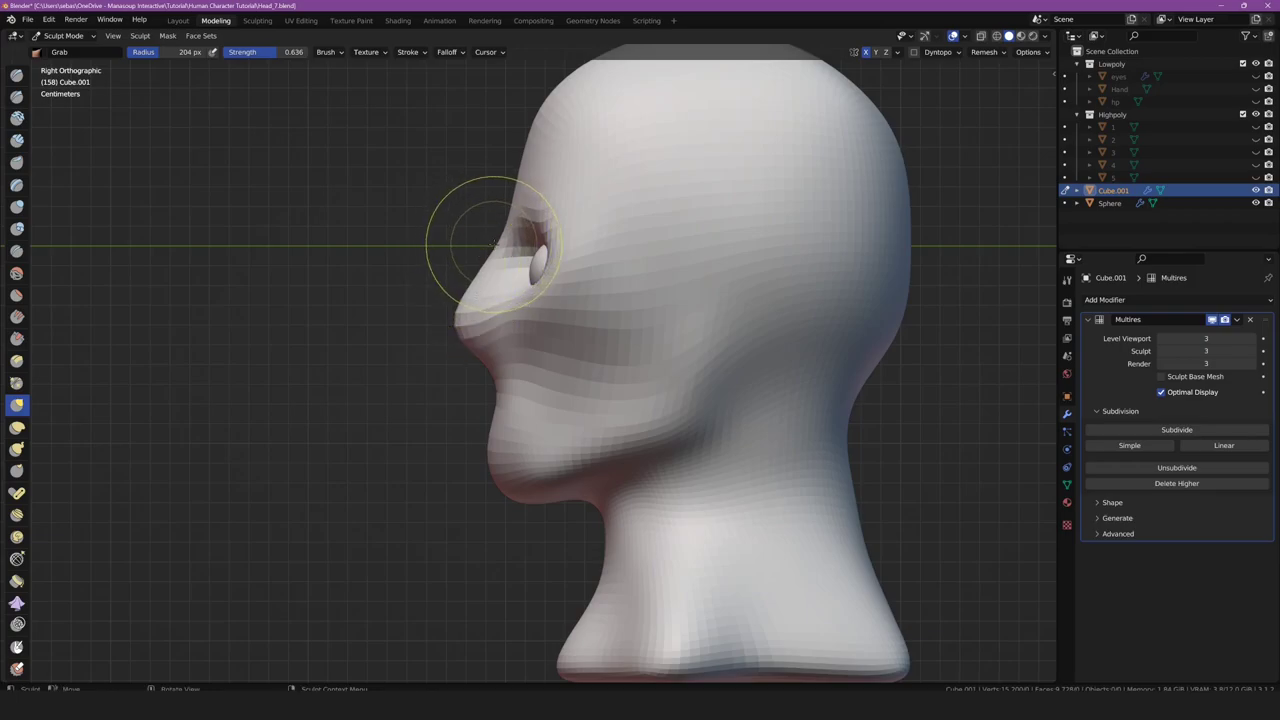
pyautogui.press('f')
pyautogui.click(552, 200)
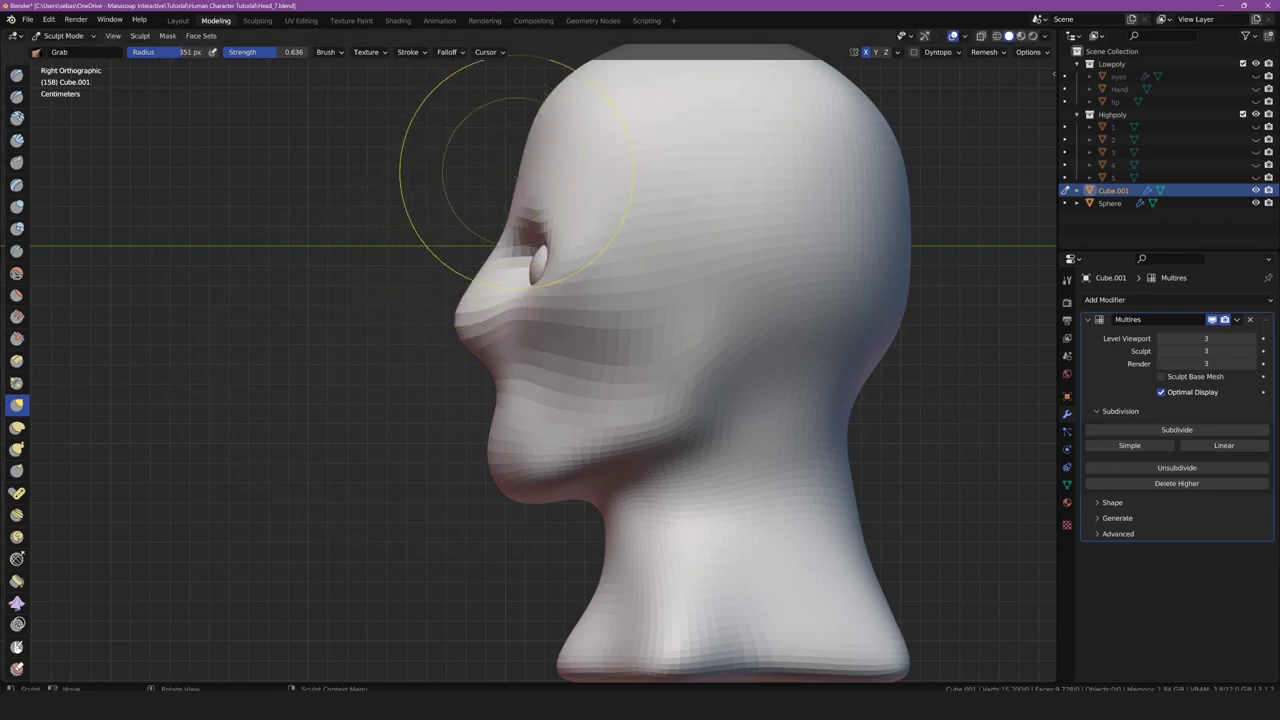
# Set the Grab brush to 168 px and pull the brow down over the eye socket
pyautogui.press('f')
pyautogui.click(506, 200)
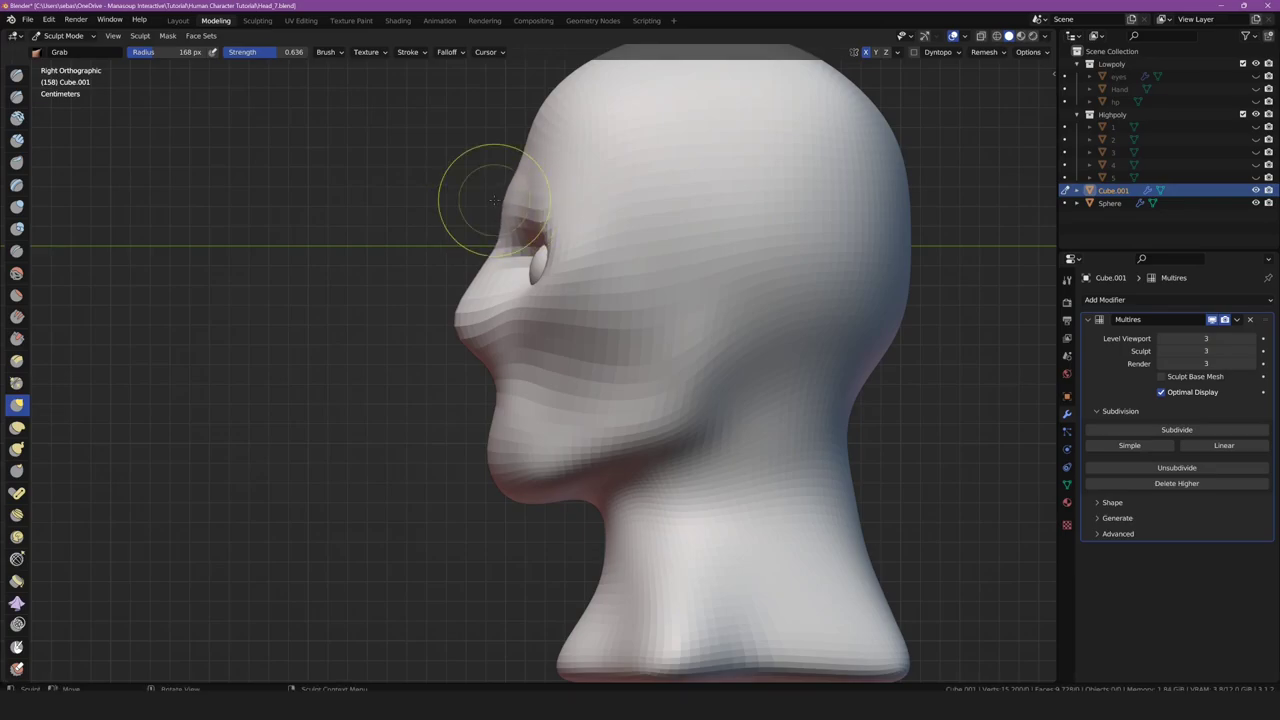
pyautogui.moveTo(508, 216); pyautogui.dragTo(507, 213)
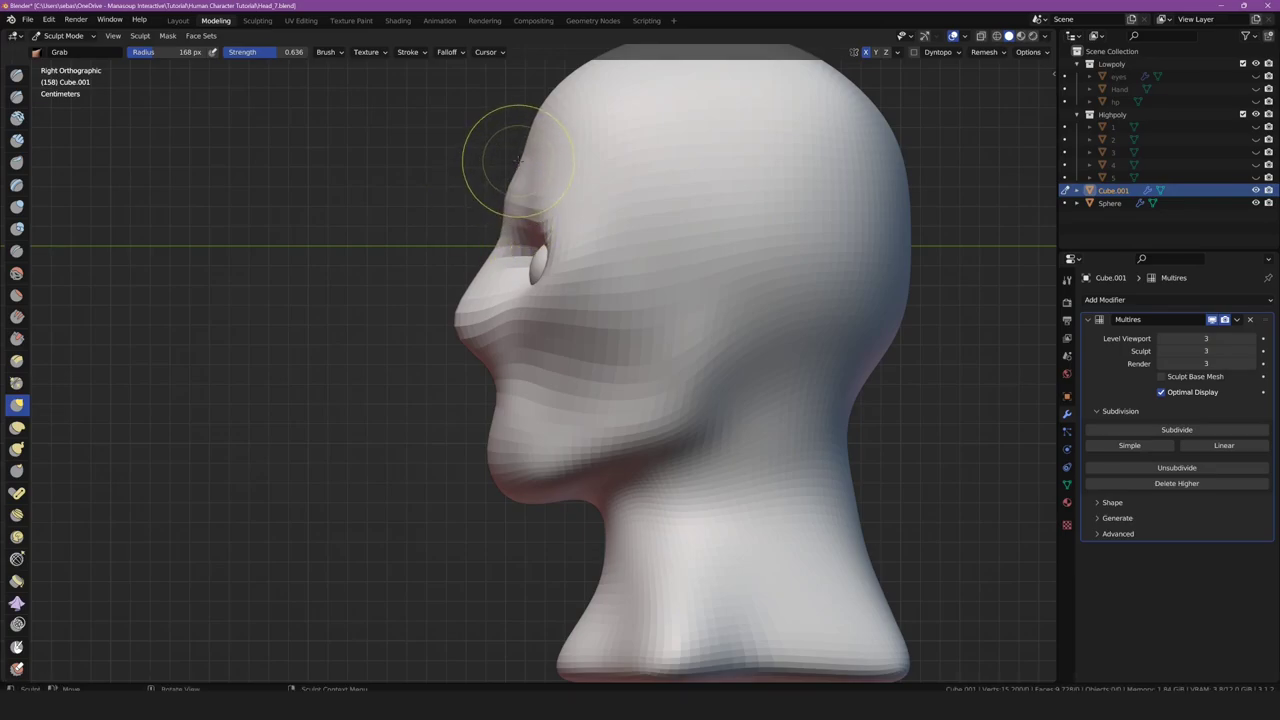
pyautogui.moveTo(518, 158); pyautogui.dragTo(517, 158)
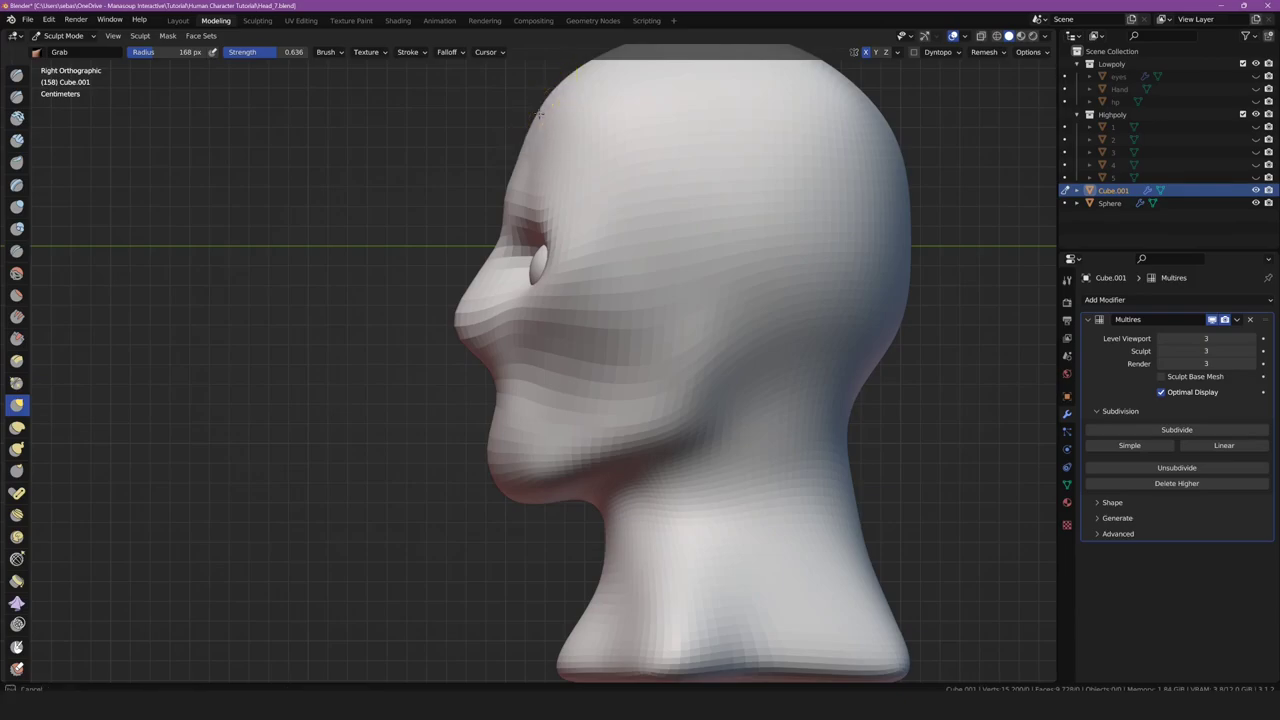
pyautogui.moveTo(541, 201)
pyautogui.mouseDown()
pyautogui.moveTo(557, 293)
pyautogui.moveTo(554, 248)
pyautogui.moveTo(551, 267)
pyautogui.mouseUp()
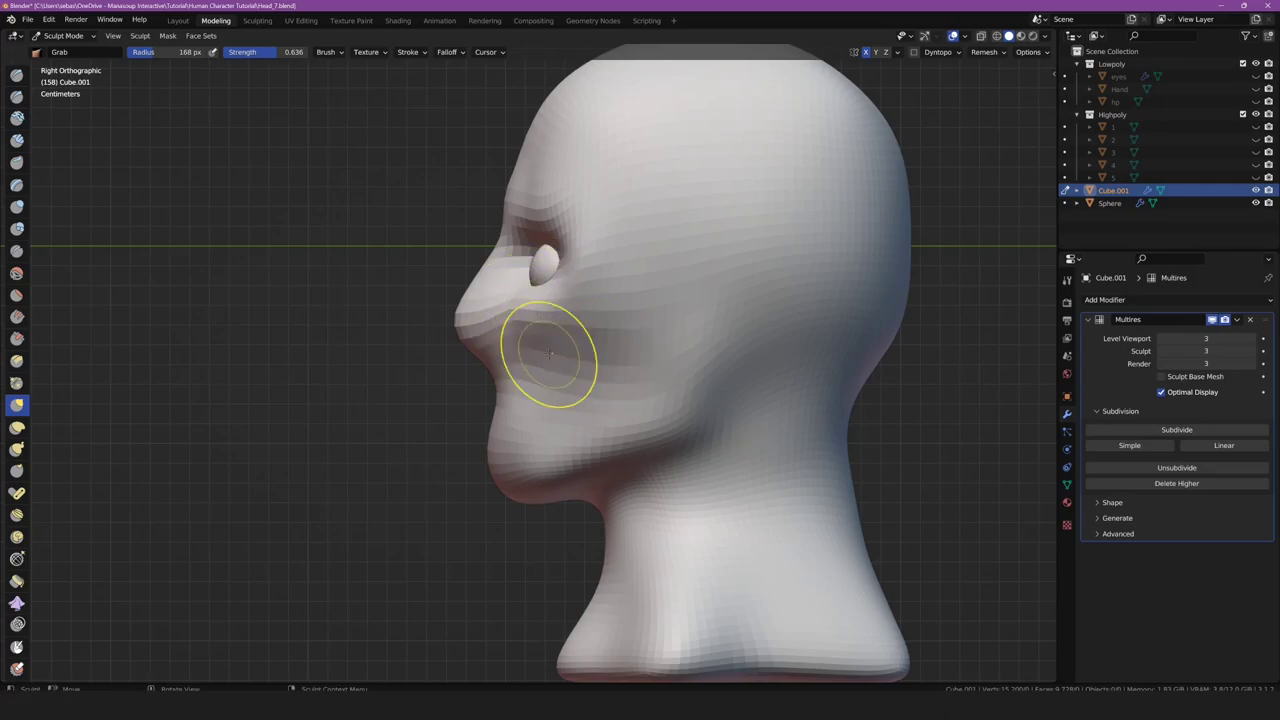
# Reshape the area under the nose and pull the mouth and chin down and back
pyautogui.moveTo(534, 363)
pyautogui.mouseDown()
pyautogui.moveTo(580, 324)
pyautogui.moveTo(578, 385)
pyautogui.moveTo(497, 428)
pyautogui.mouseUp()
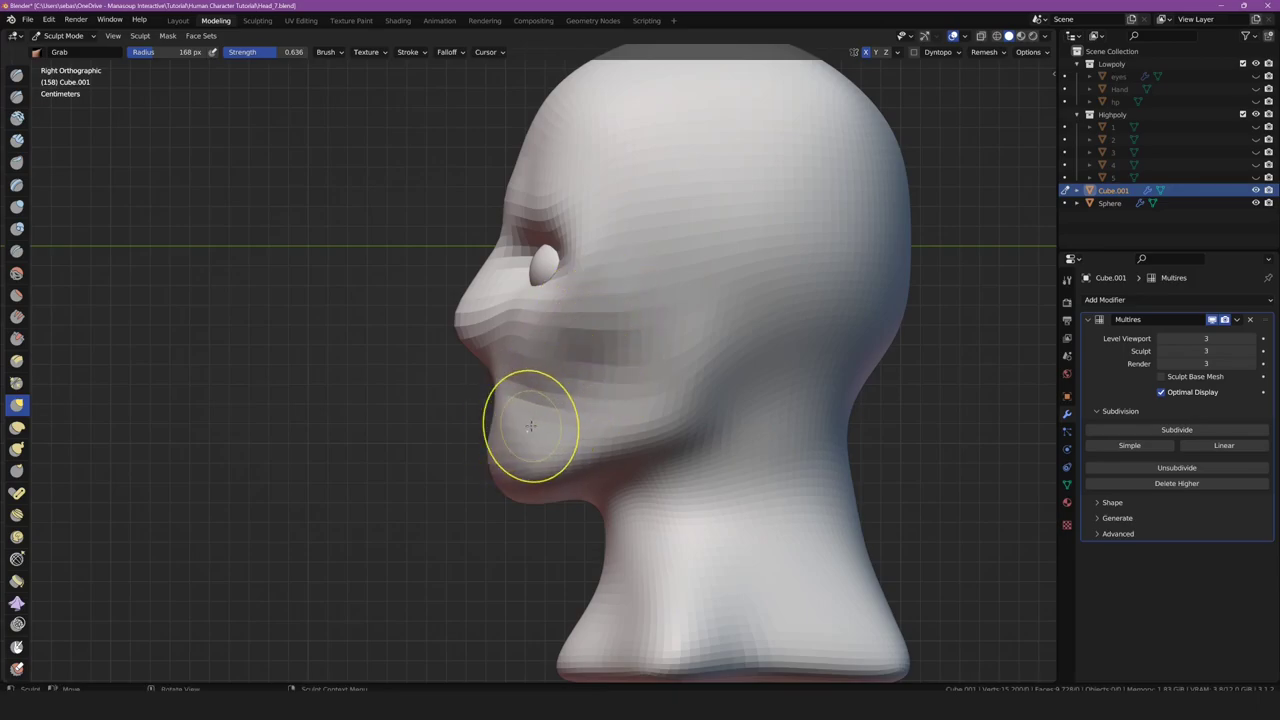
pyautogui.moveTo(530, 426); pyautogui.dragTo(457, 491)
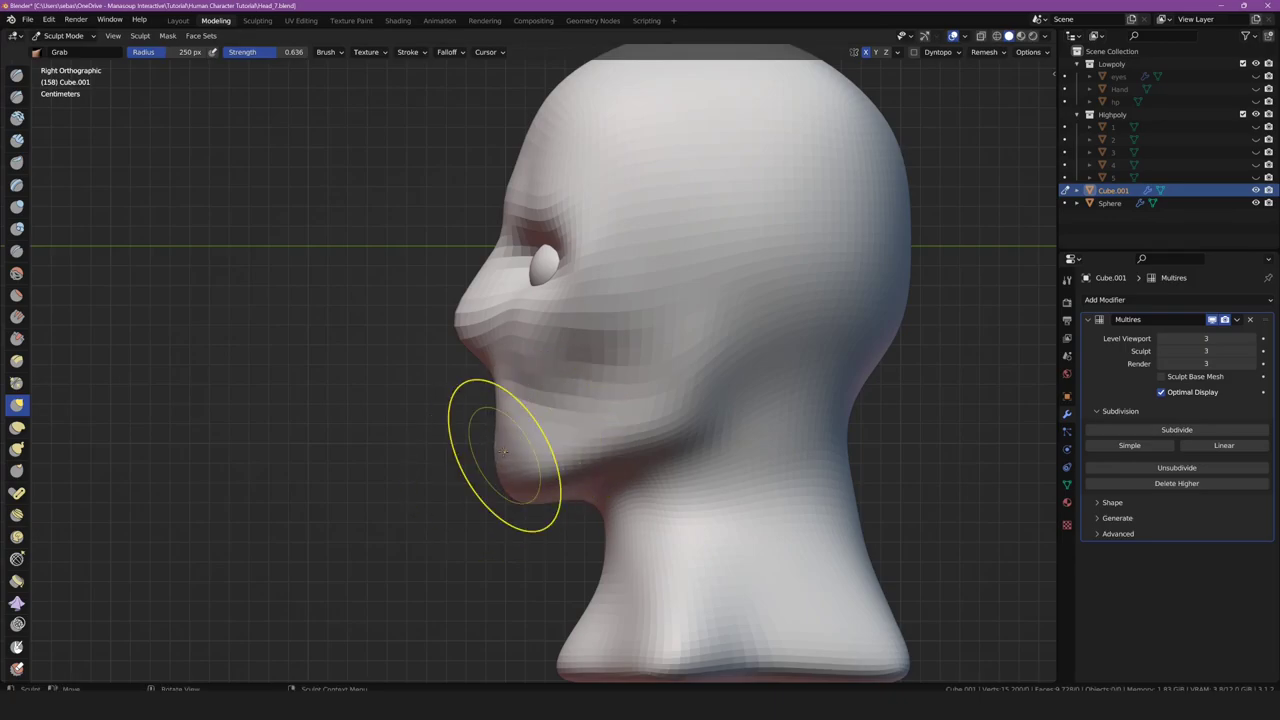
pyautogui.moveTo(503, 452)
pyautogui.mouseDown()
pyautogui.moveTo(545, 498)
pyautogui.moveTo(663, 466)
pyautogui.moveTo(700, 400)
pyautogui.mouseUp()
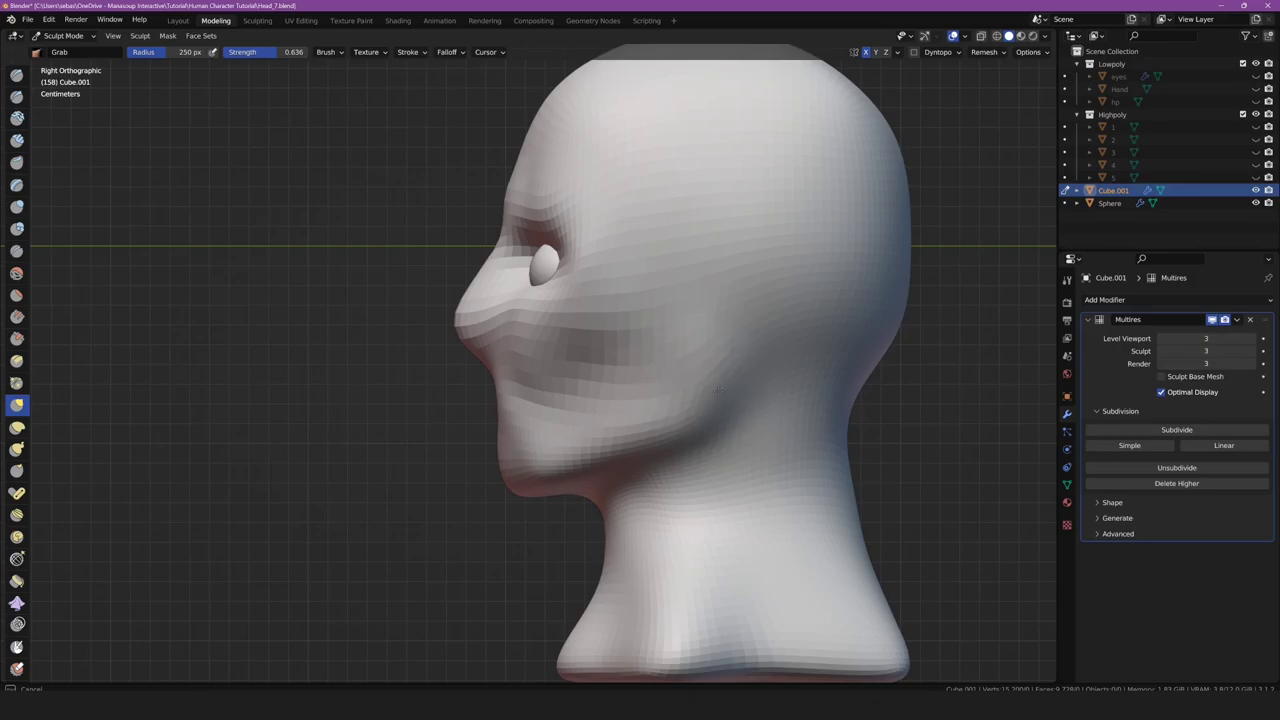
# Lift the cheek and jaw and fill out the back of the head
pyautogui.moveTo(729, 337)
pyautogui.mouseDown()
pyautogui.moveTo(700, 386)
pyautogui.moveTo(720, 389)
pyautogui.moveTo(600, 457)
pyautogui.moveTo(600, 443)
pyautogui.mouseUp()
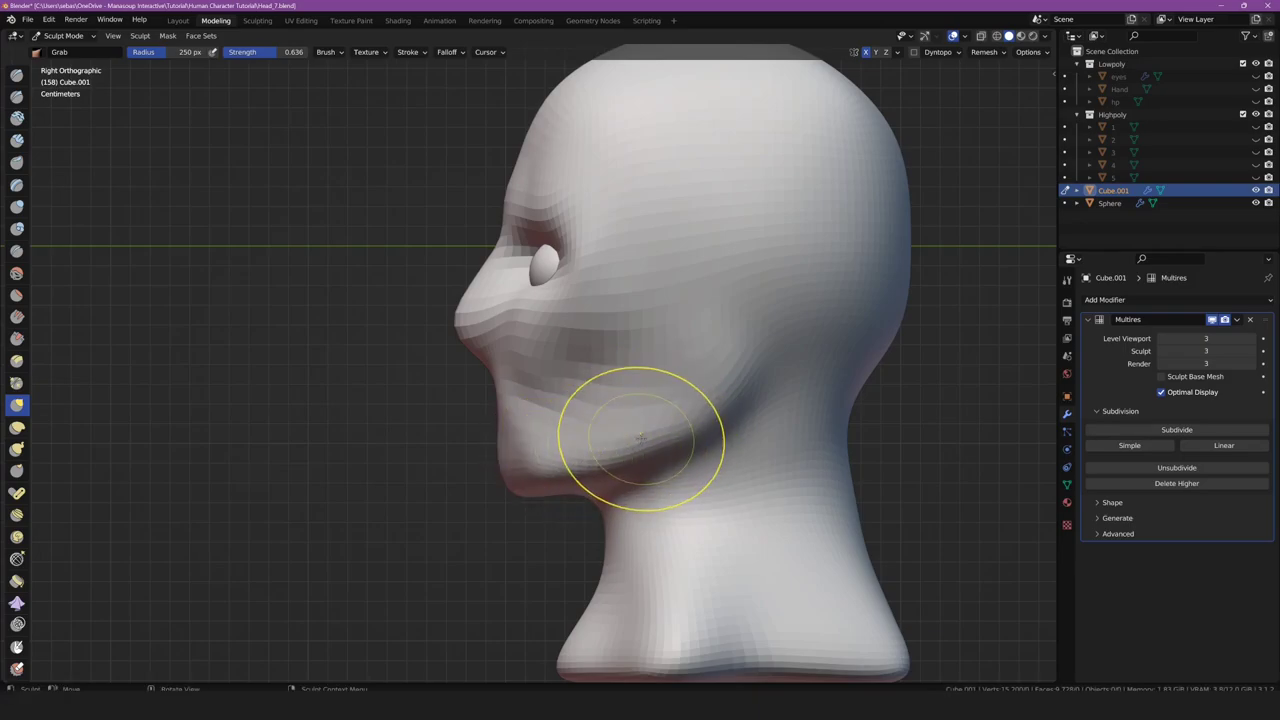
pyautogui.moveTo(690, 460); pyautogui.dragTo(700, 386)
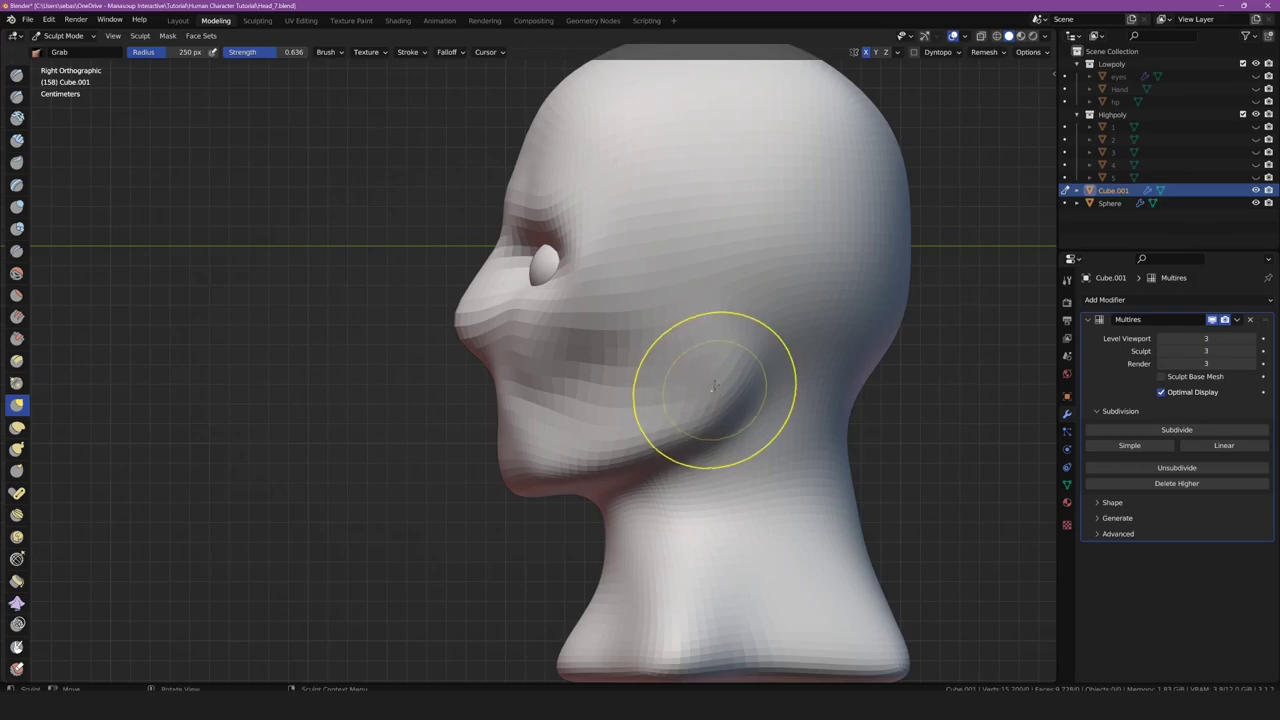
pyautogui.moveTo(772, 364)
pyautogui.mouseDown()
pyautogui.moveTo(830, 416)
pyautogui.moveTo(813, 353)
pyautogui.moveTo(800, 400)
pyautogui.mouseUp()
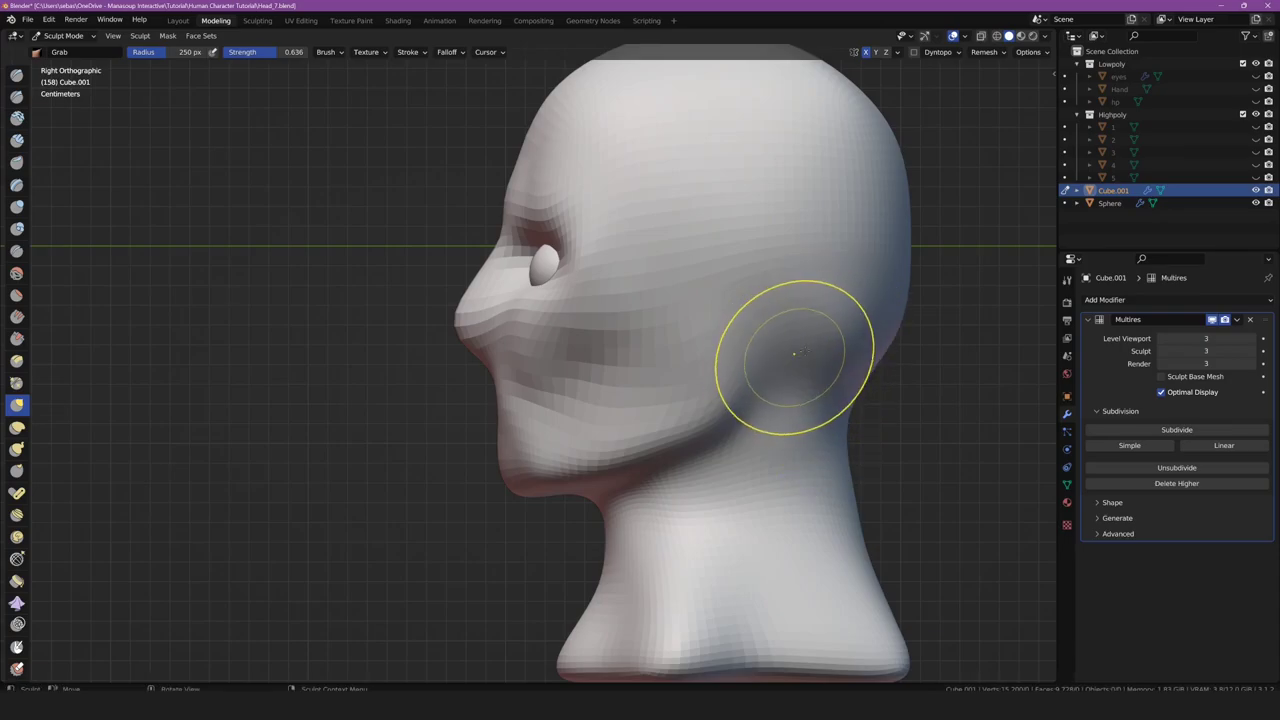
pyautogui.moveTo(837, 343); pyautogui.dragTo(884, 330)
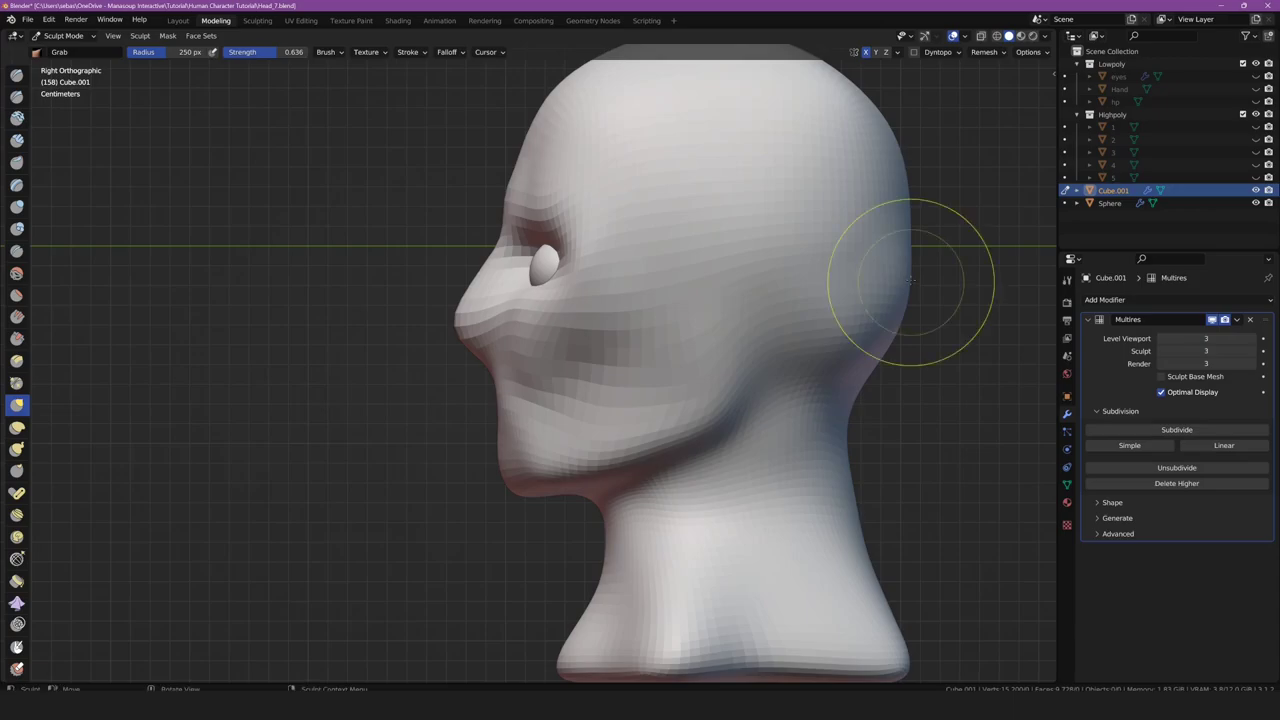
pyautogui.moveTo(916, 244); pyautogui.dragTo(910, 230)
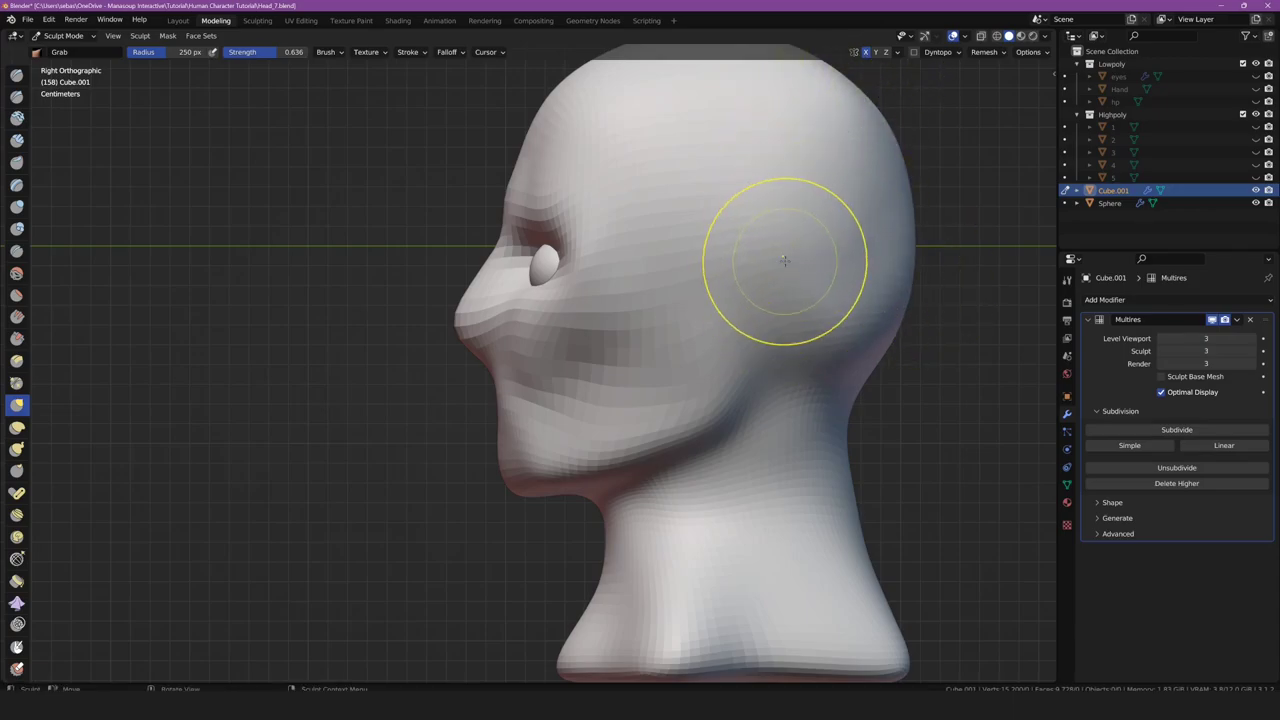
pyautogui.keyDown('shift'); pyautogui.moveTo(740, 281); pyautogui.dragTo(716, 293, button='middle'); pyautogui.keyUp('shift')
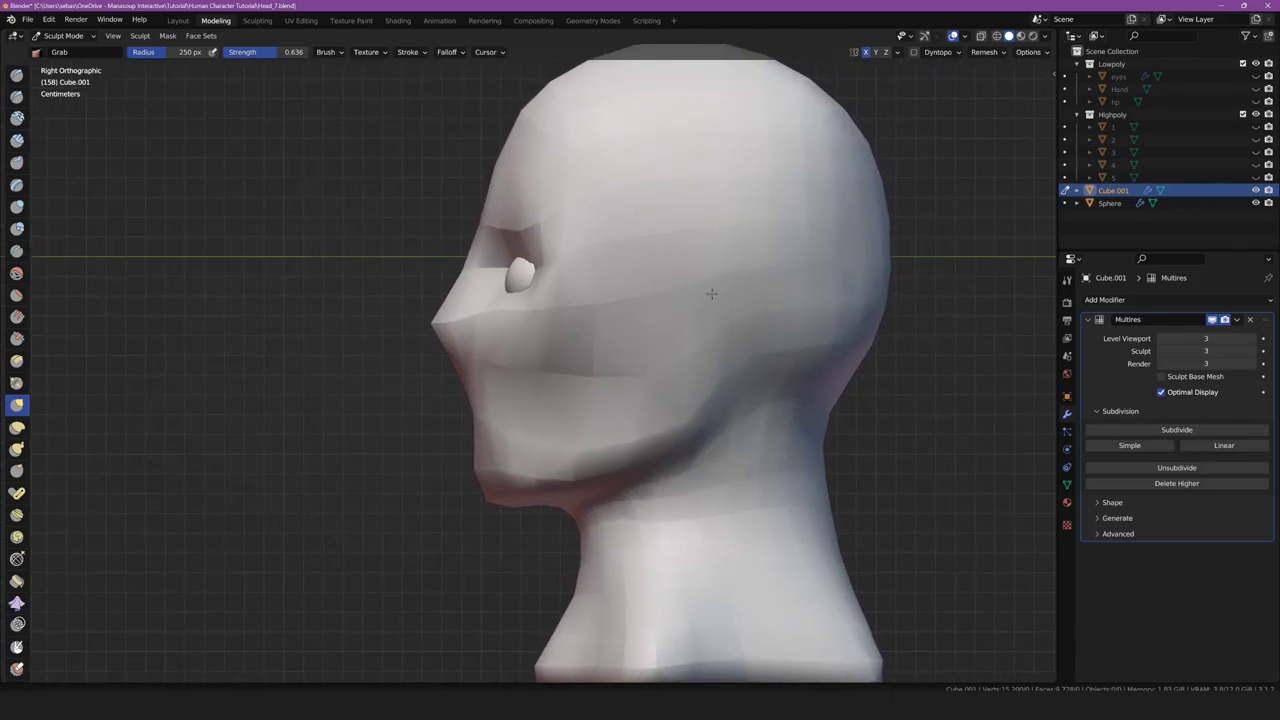
# With the Draw brush at 119 px, sculpt an ear ridge near the temple
pyautogui.press('x')
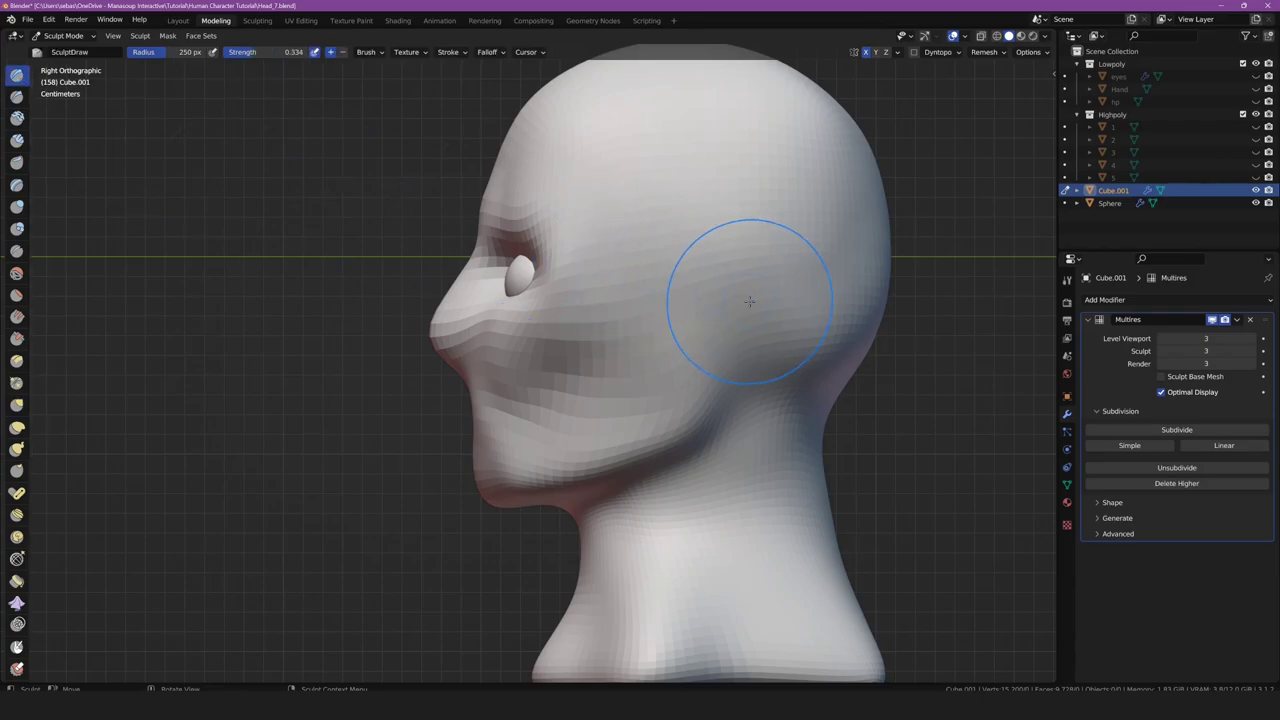
pyautogui.press('f')
pyautogui.click(705, 303)
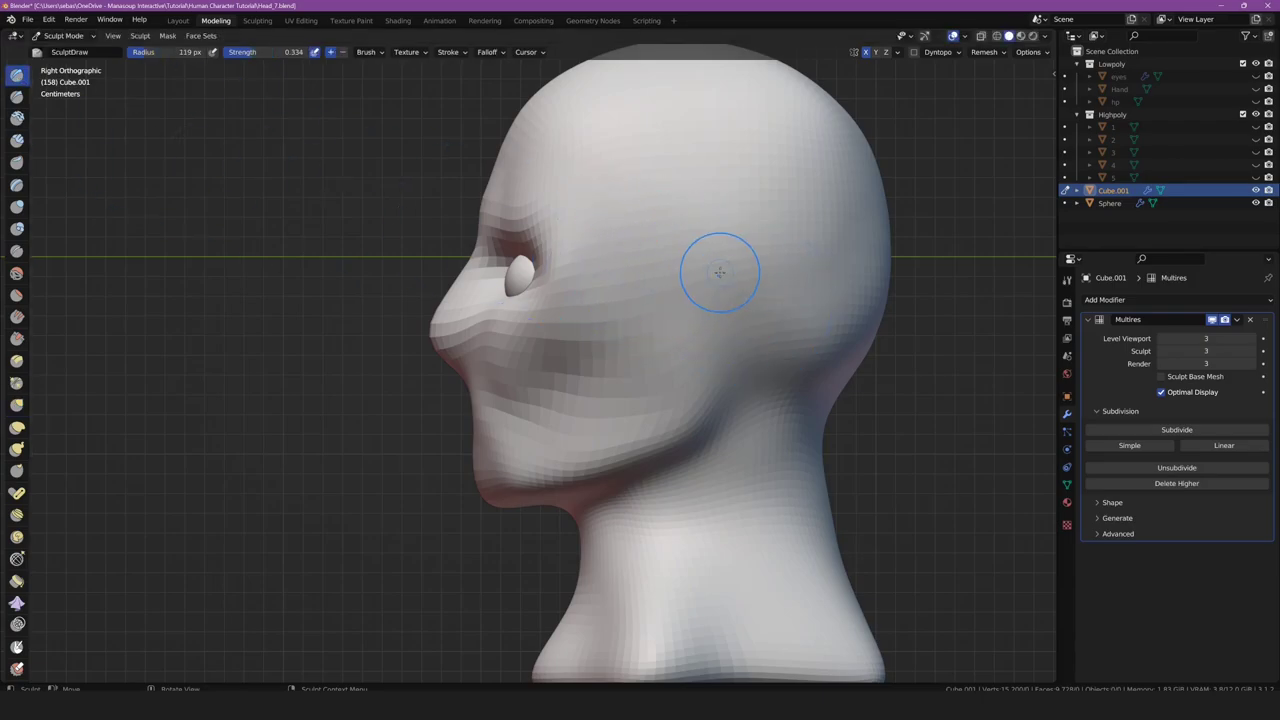
pyautogui.moveTo(730, 240); pyautogui.dragTo(776, 288)
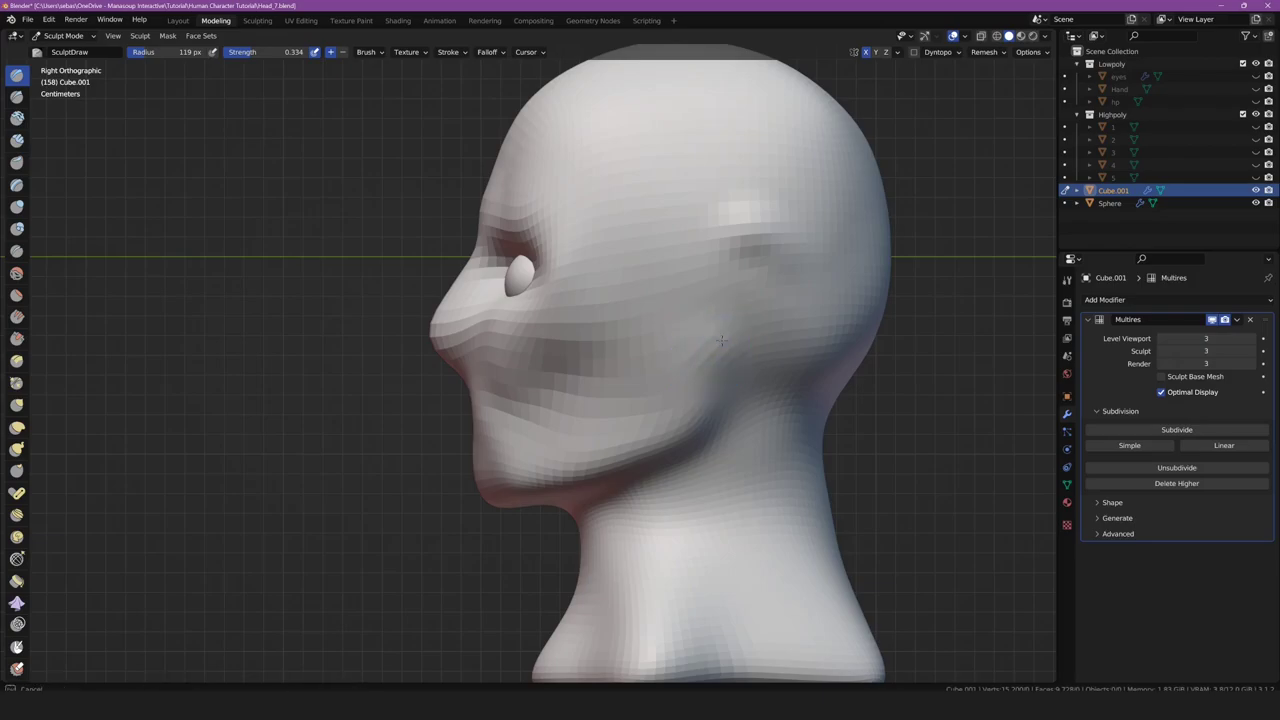
pyautogui.moveTo(726, 343)
pyautogui.mouseDown()
pyautogui.moveTo(720, 366)
pyautogui.moveTo(789, 245)
pyautogui.mouseUp()
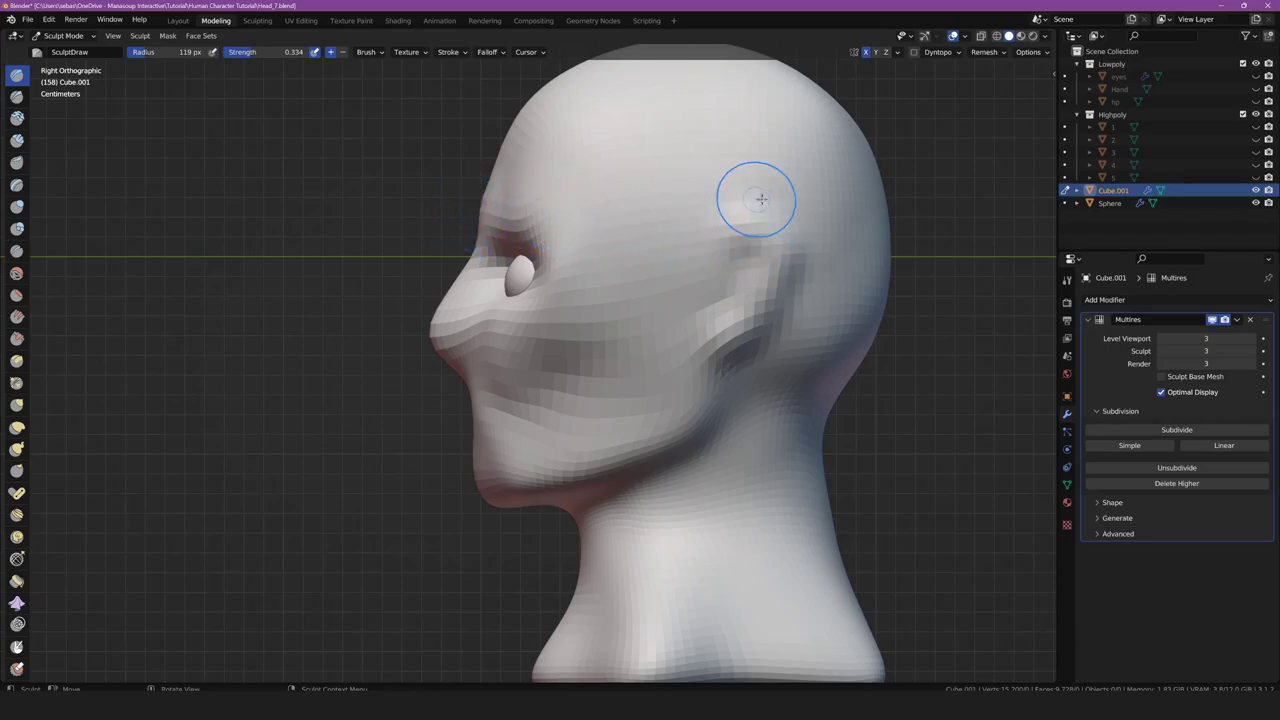
pyautogui.moveTo(716, 213); pyautogui.dragTo(750, 297)
# Orbit to a three-quarter view to inspect the ear and reselect the Grab brush
pyautogui.moveTo(490, 218)
pyautogui.mouseDown(button='middle')
pyautogui.moveTo(500, 230)
pyautogui.moveTo(452, 215)
pyautogui.mouseUp(button='middle')
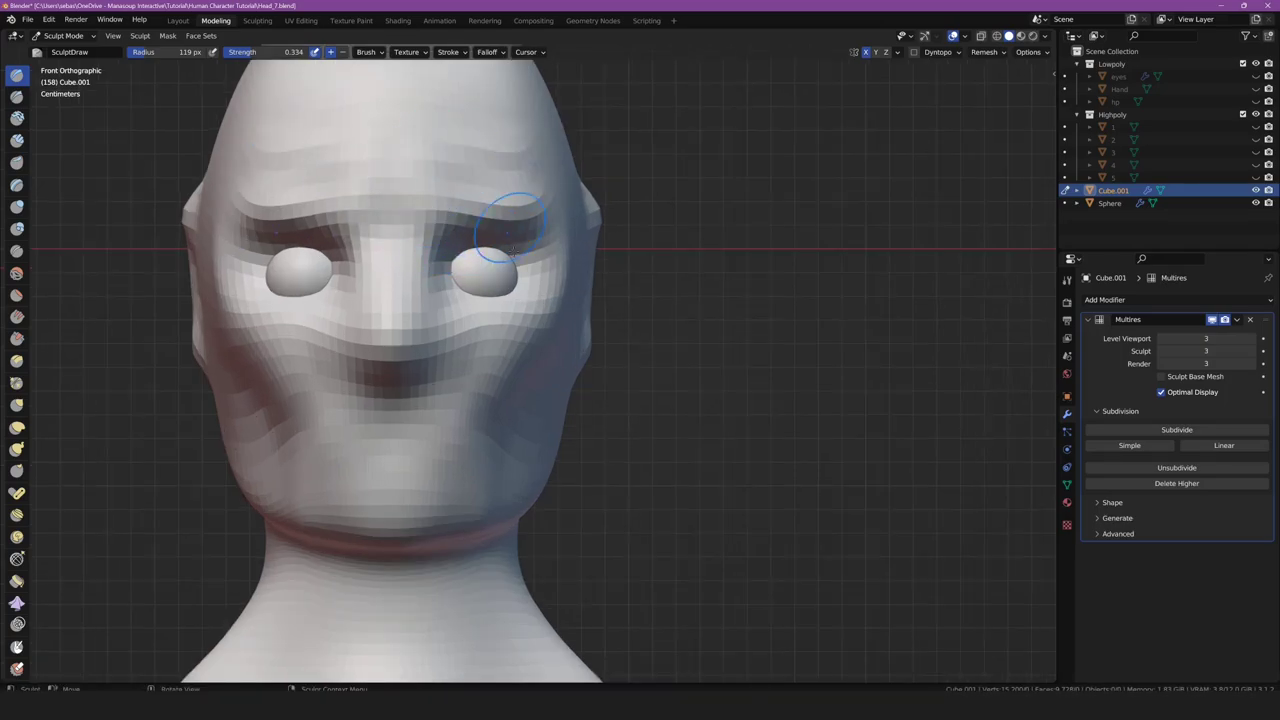
pyautogui.moveTo(535, 340)
pyautogui.mouseDown(button='middle')
pyautogui.moveTo(443, 329)
pyautogui.moveTo(414, 357)
pyautogui.moveTo(403, 348)
pyautogui.moveTo(360, 440)
pyautogui.moveTo(250, 360)
pyautogui.moveTo(101, 292)
pyautogui.mouseUp(button='middle')
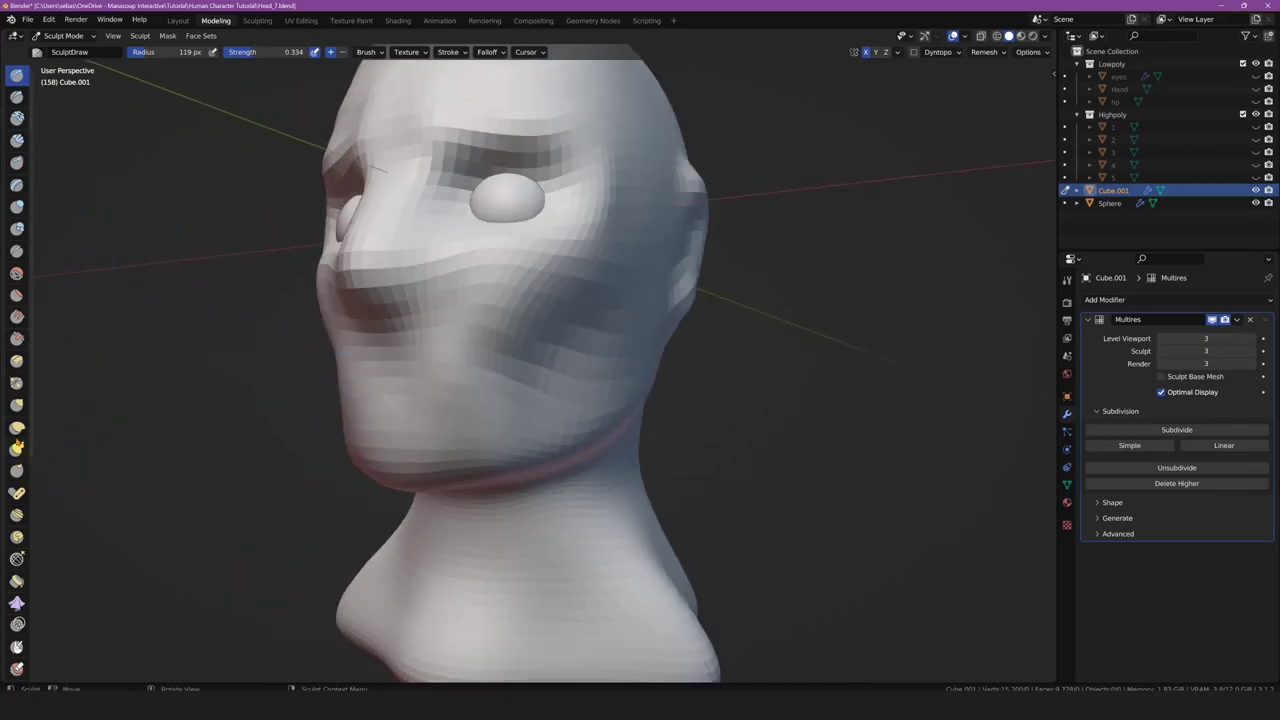
pyautogui.click(17, 405)
pyautogui.moveTo(330, 400); pyautogui.dragTo(249, 431, button='middle')
# Enlarge the brush and orbit around the head back to a front view
pyautogui.press('f')
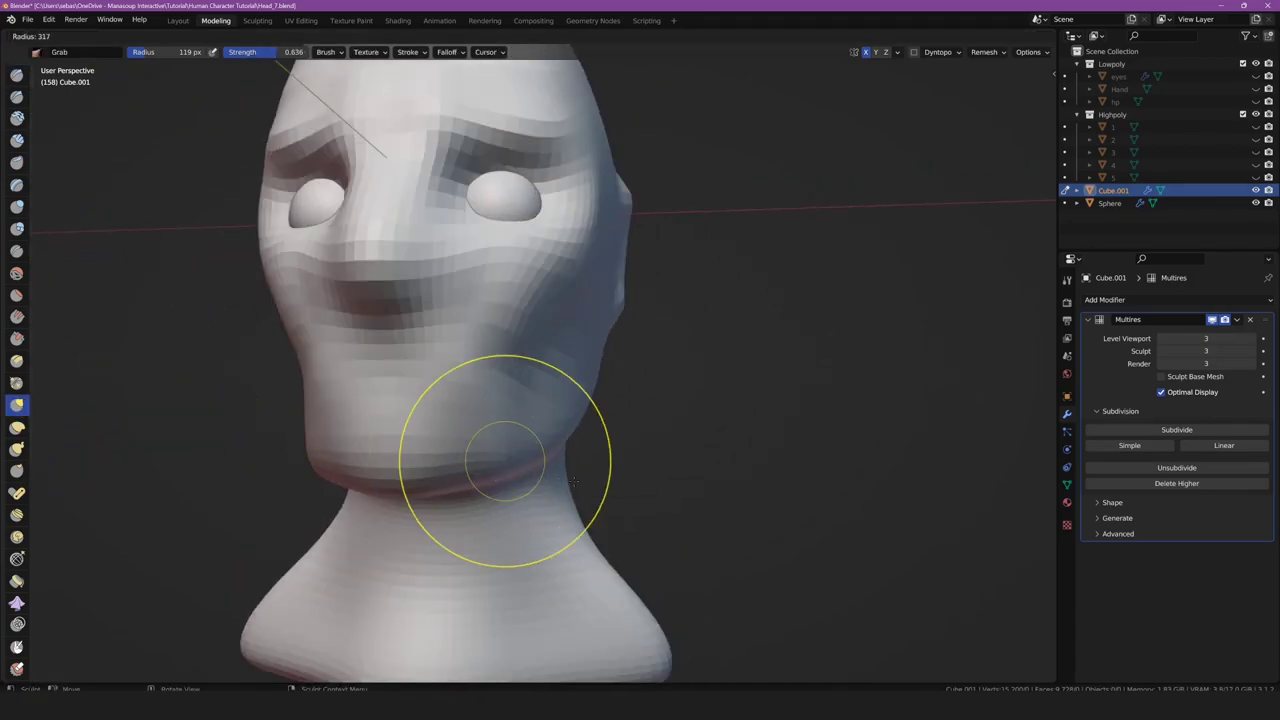
pyautogui.click(491, 438)
pyautogui.moveTo(491, 438); pyautogui.dragTo(443, 500, button='middle')
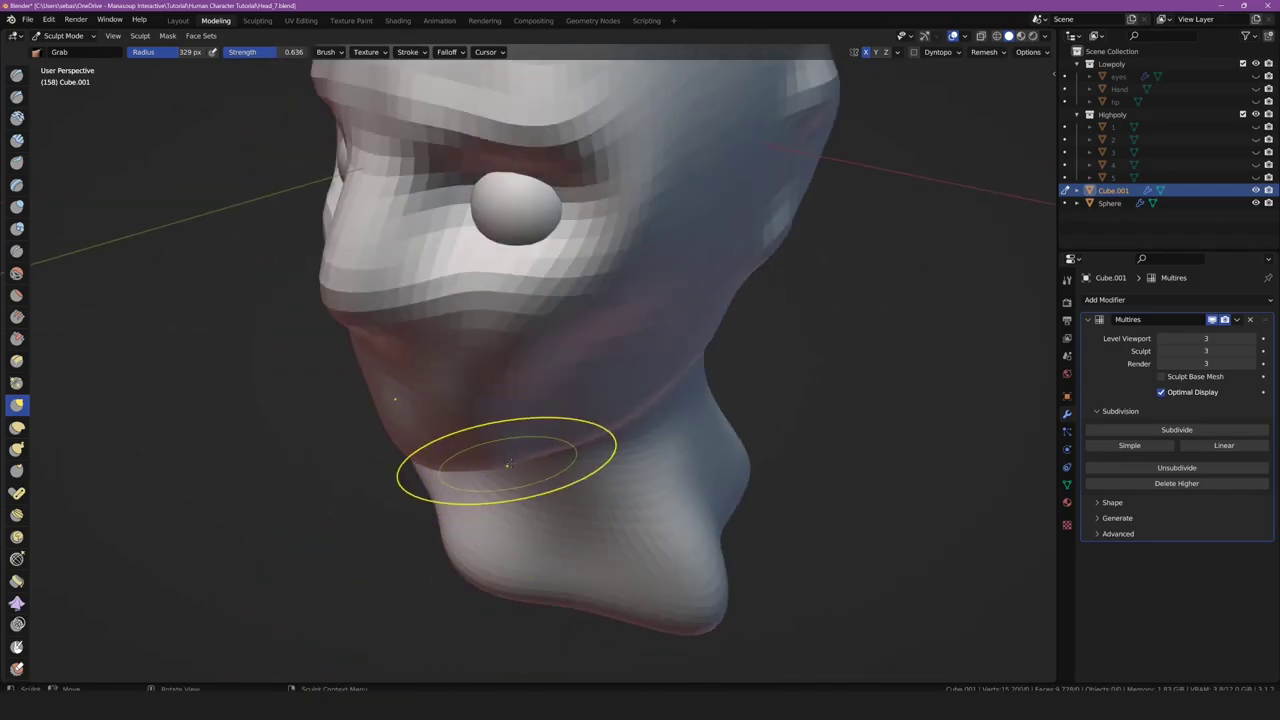
pyautogui.moveTo(545, 459); pyautogui.dragTo(677, 400, button='middle')
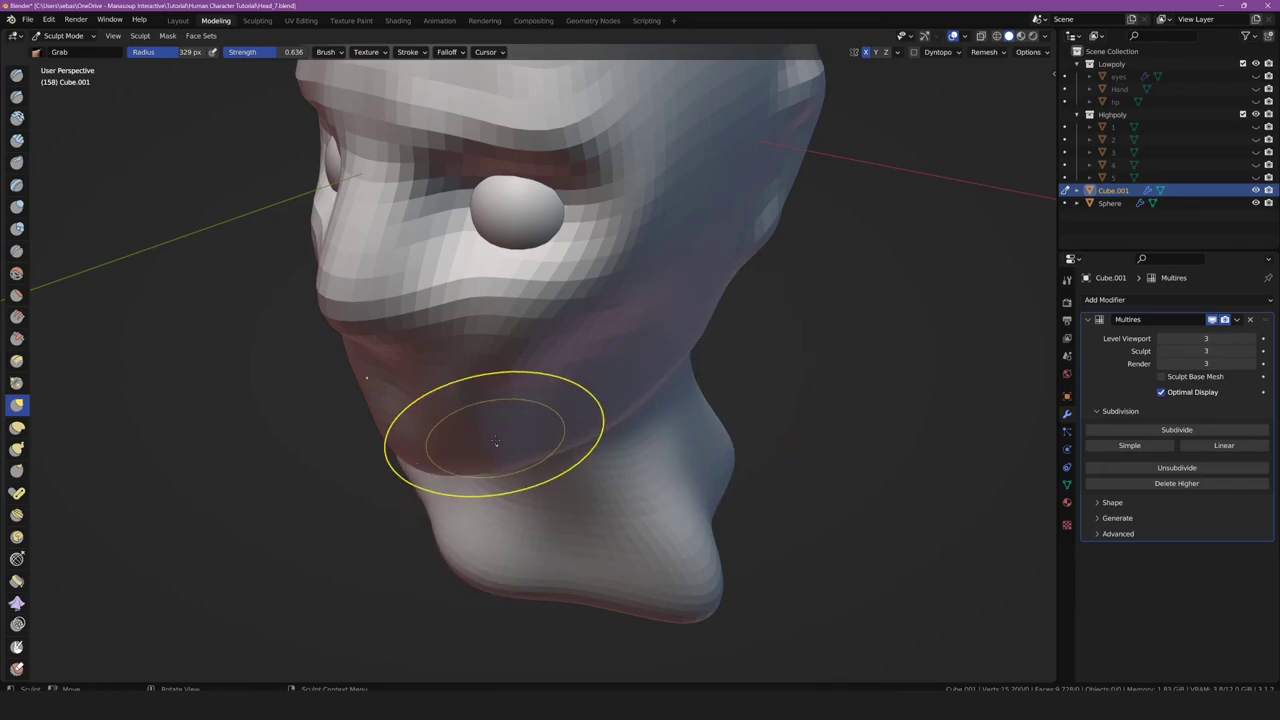
pyautogui.moveTo(492, 457); pyautogui.dragTo(547, 406, button='middle')
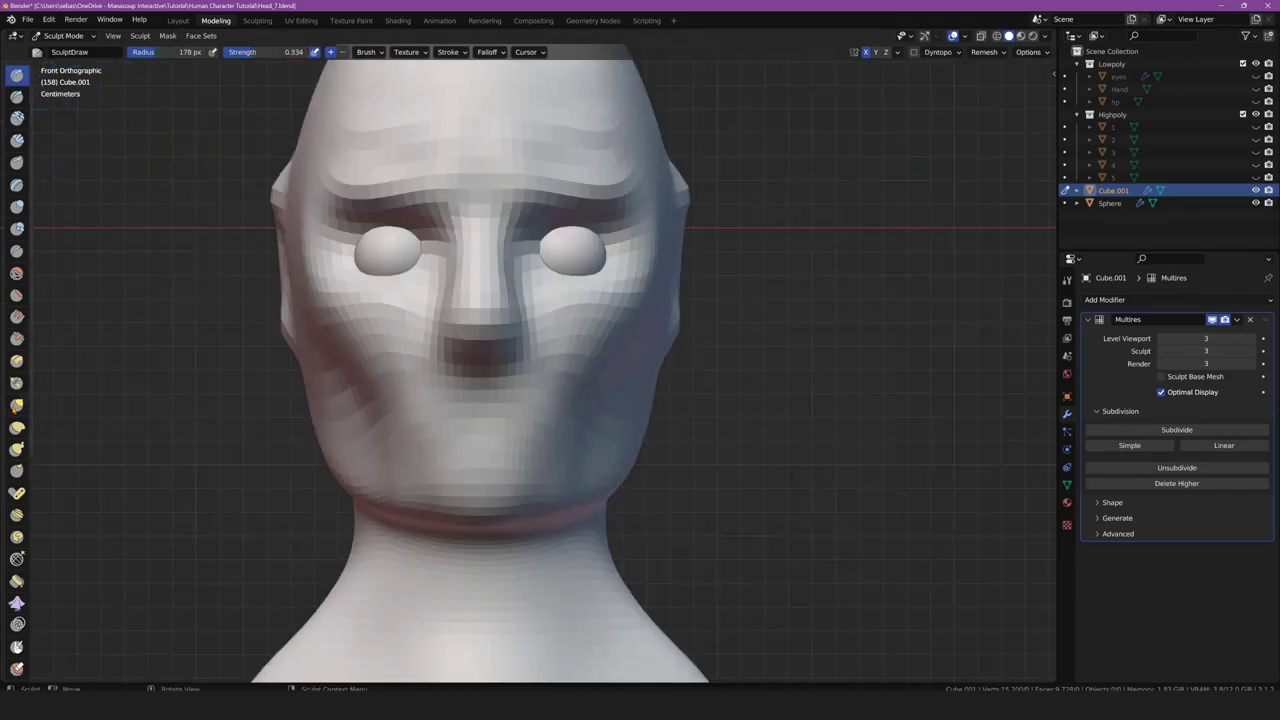
# With Grab, reshape the brow ridges, temples and jaw sides using a 365 px brush
pyautogui.press('g')
pyautogui.moveTo(546, 188)
pyautogui.mouseDown()
pyautogui.moveTo(516, 225)
pyautogui.moveTo(643, 232)
pyautogui.mouseUp()
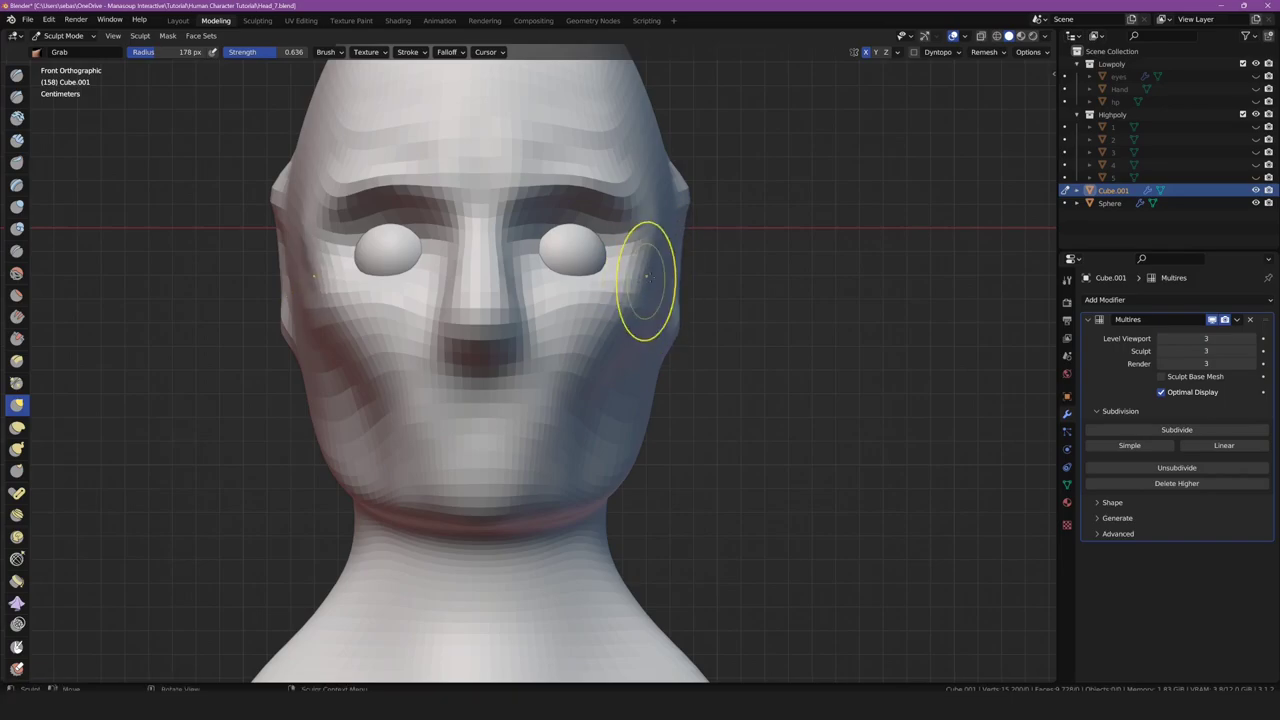
pyautogui.moveTo(651, 286); pyautogui.dragTo(643, 437)
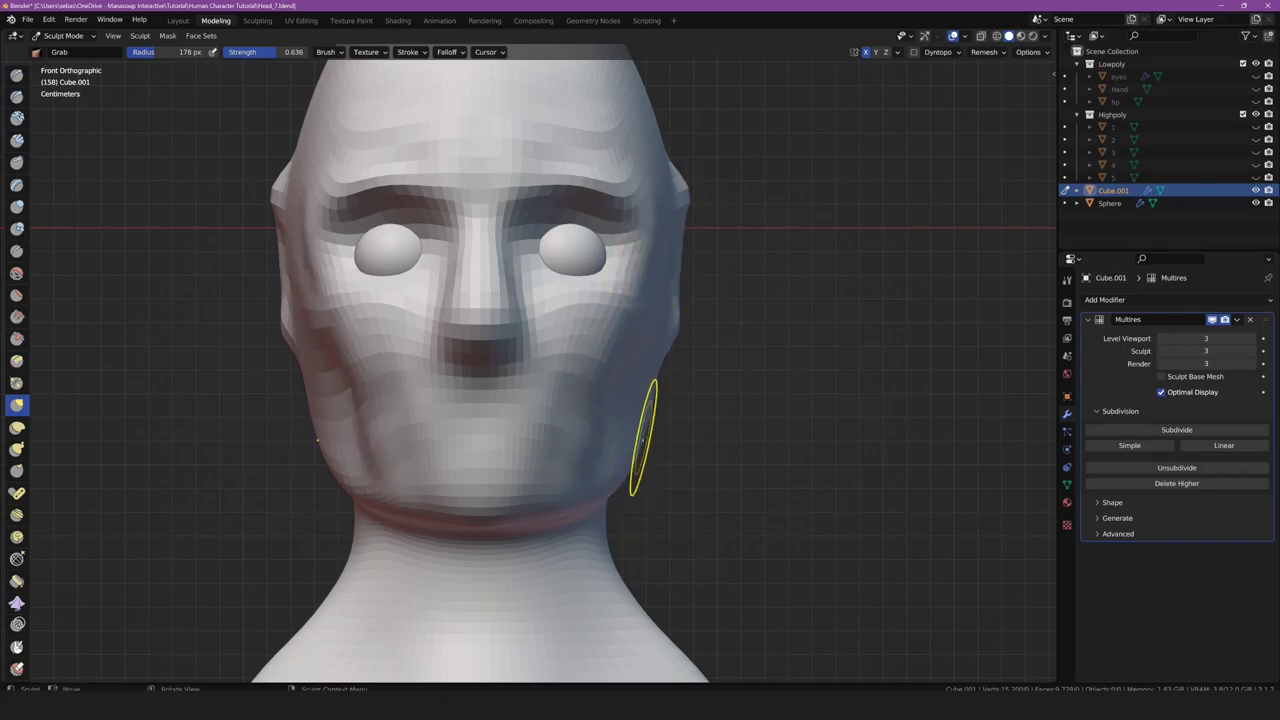
pyautogui.press('f')
pyautogui.click(645, 440)
pyautogui.moveTo(643, 437)
pyautogui.mouseDown()
pyautogui.moveTo(622, 440)
pyautogui.moveTo(640, 435)
pyautogui.mouseUp()
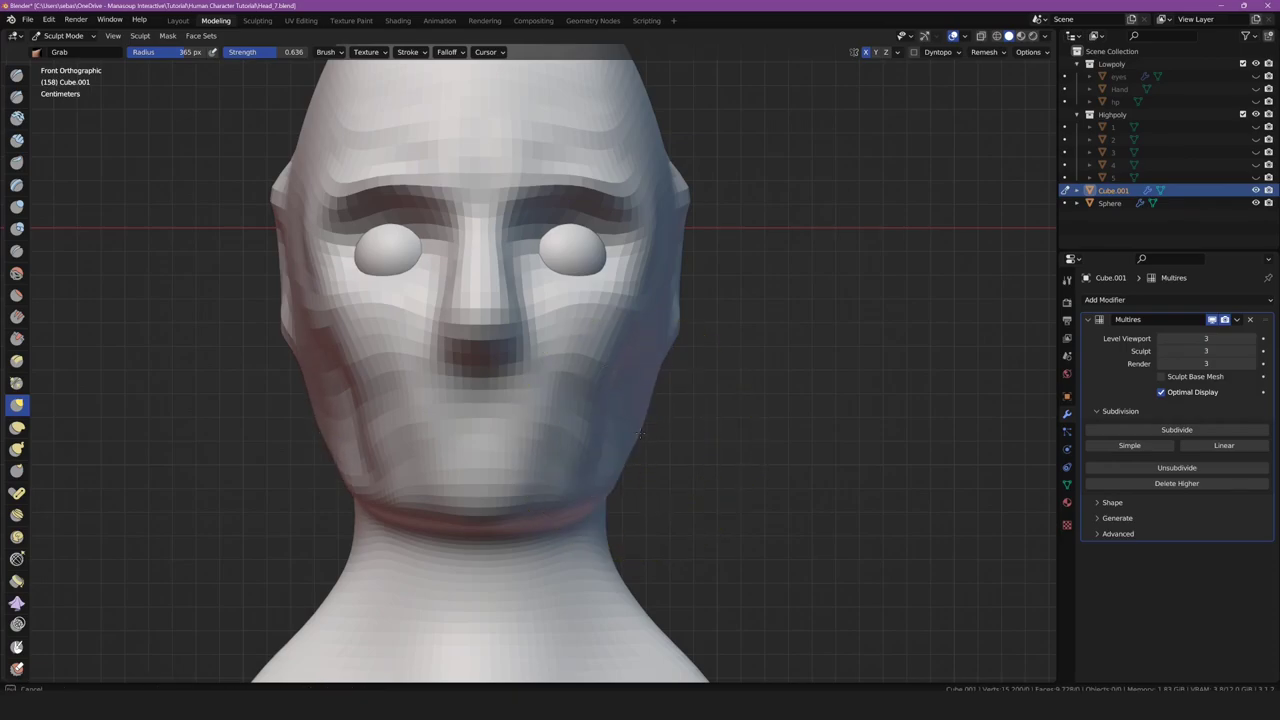
# Check the head in side and front views, then switch back to the Draw brush
pyautogui.scroll(-3, 500, 443)
pyautogui.press('KP_3')
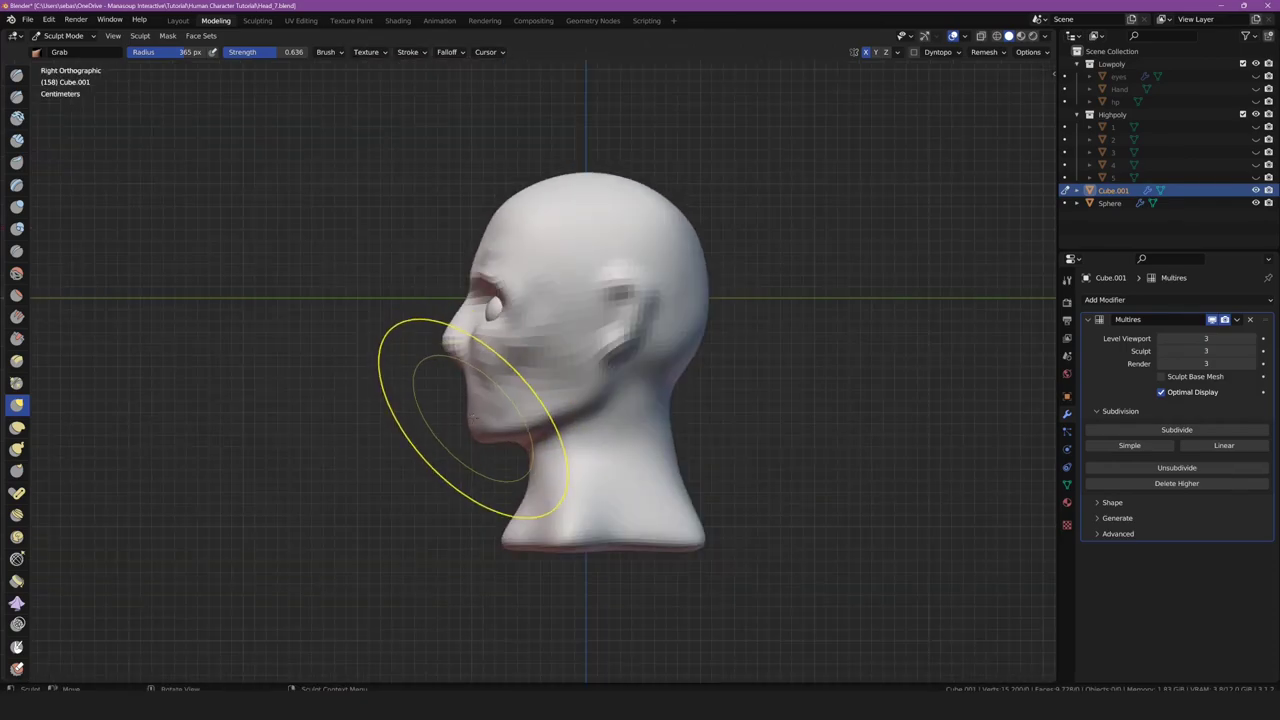
pyautogui.scroll(4, 451, 401)
pyautogui.scroll(-2, 451, 401)
pyautogui.press('KP_1')
pyautogui.scroll(4, 439, 354)
pyautogui.press('x')
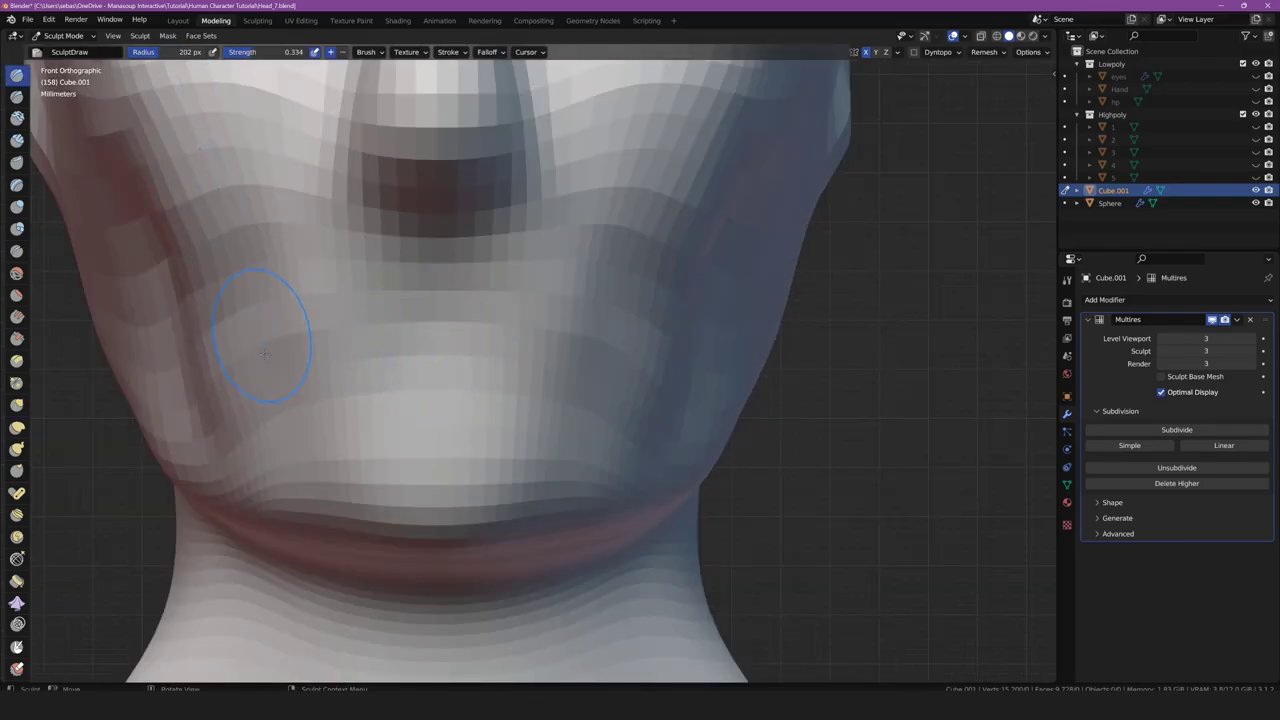
pyautogui.scroll(-6, 416, 318)
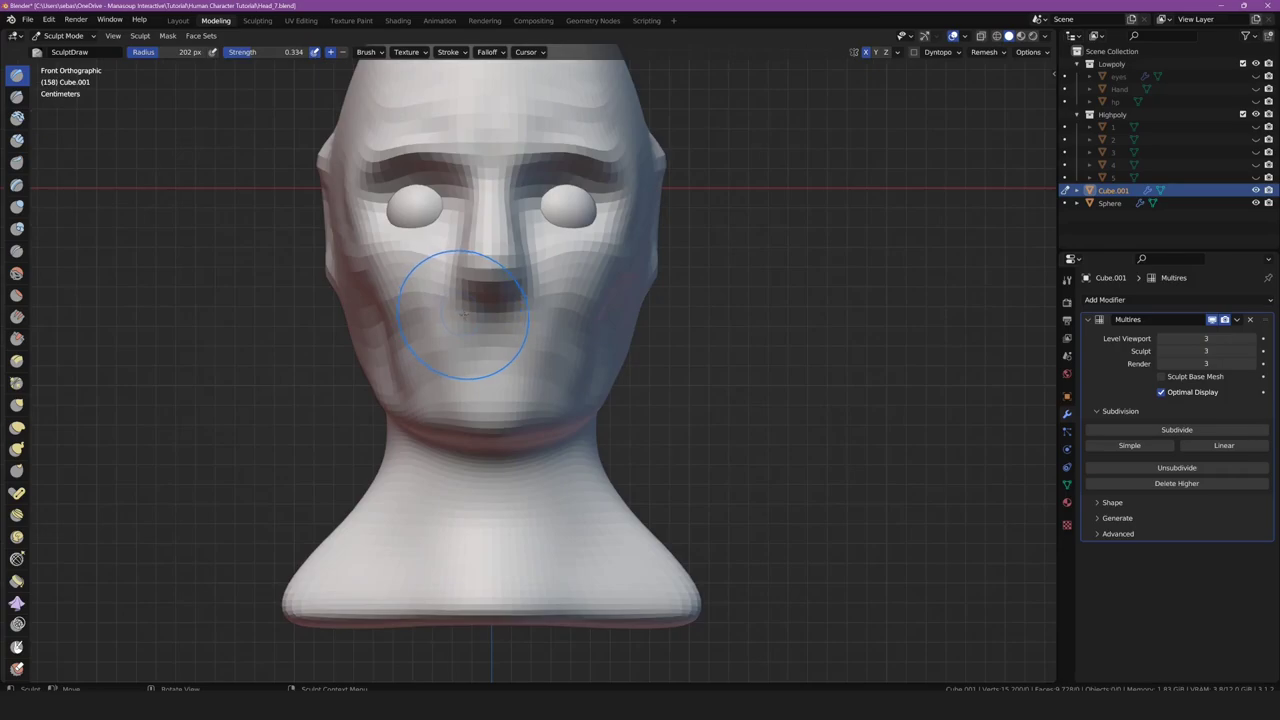
pyautogui.scroll(-3, 416, 318)
pyautogui.click(66, 37)
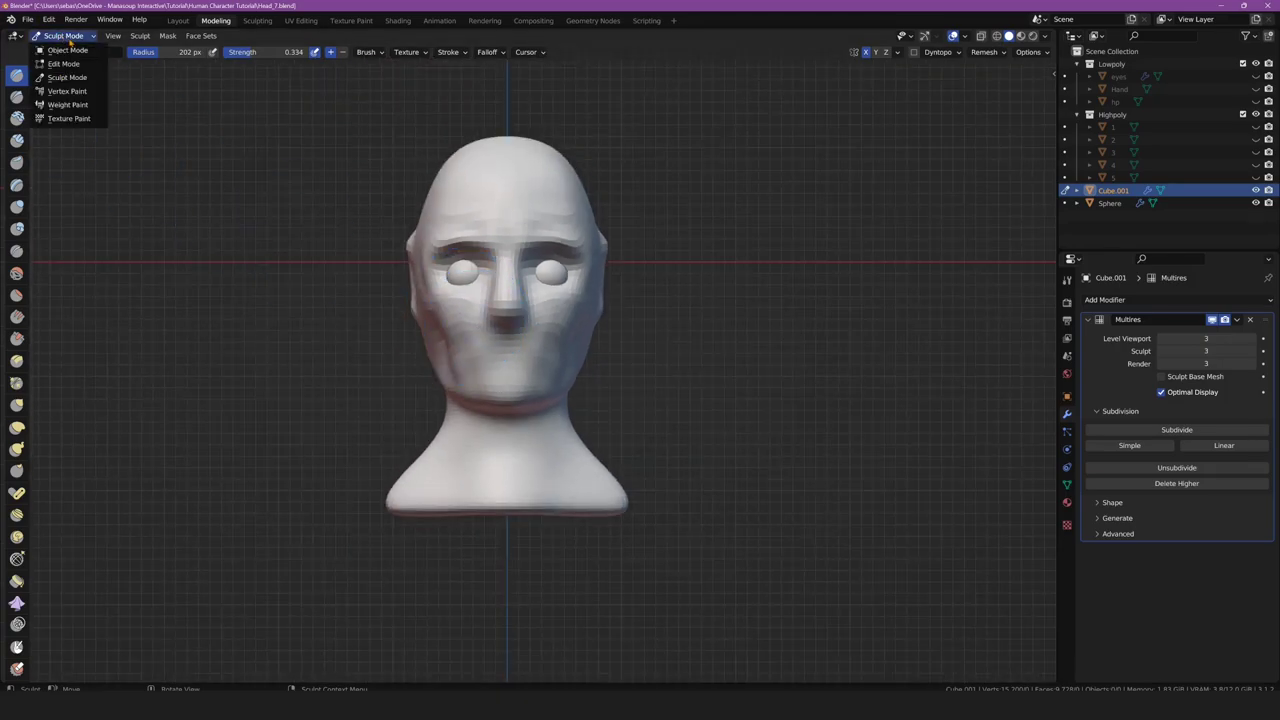
# In Edit Mode, add two horizontal edge loops across the face, one at eye level
pyautogui.click(69, 65)
pyautogui.hotkey('ctrl', 'r')
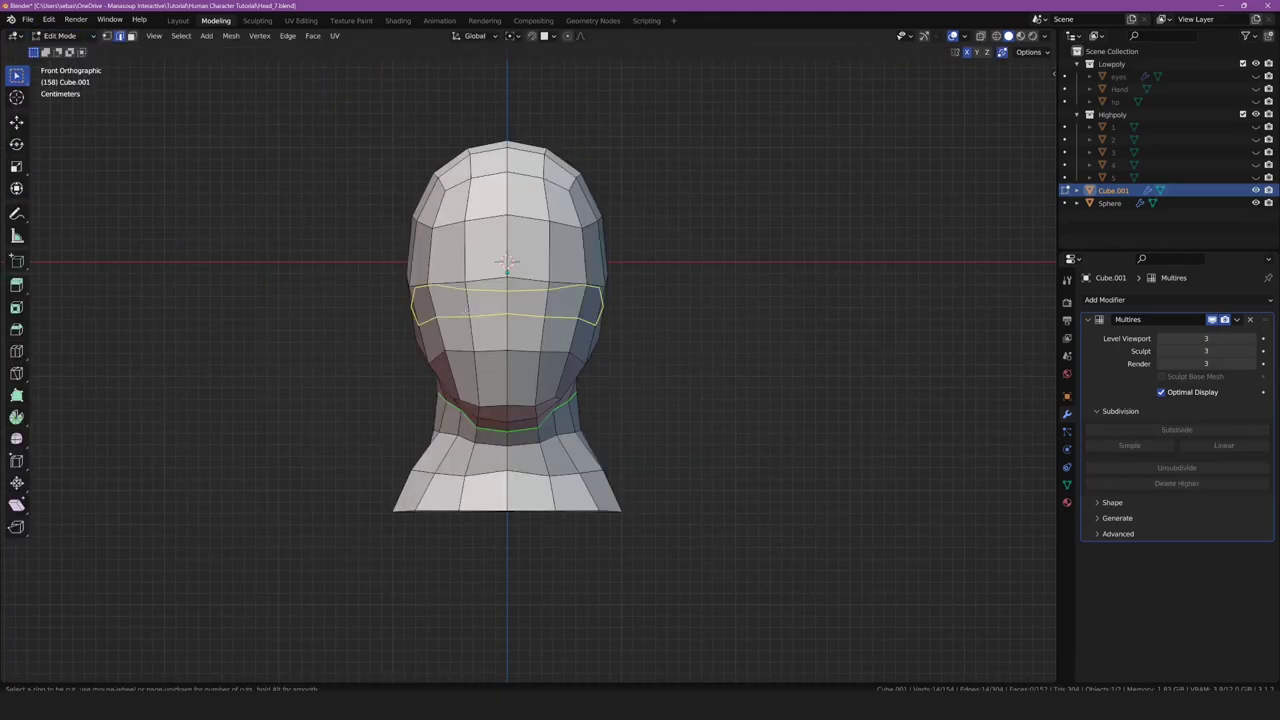
pyautogui.click(429, 333)
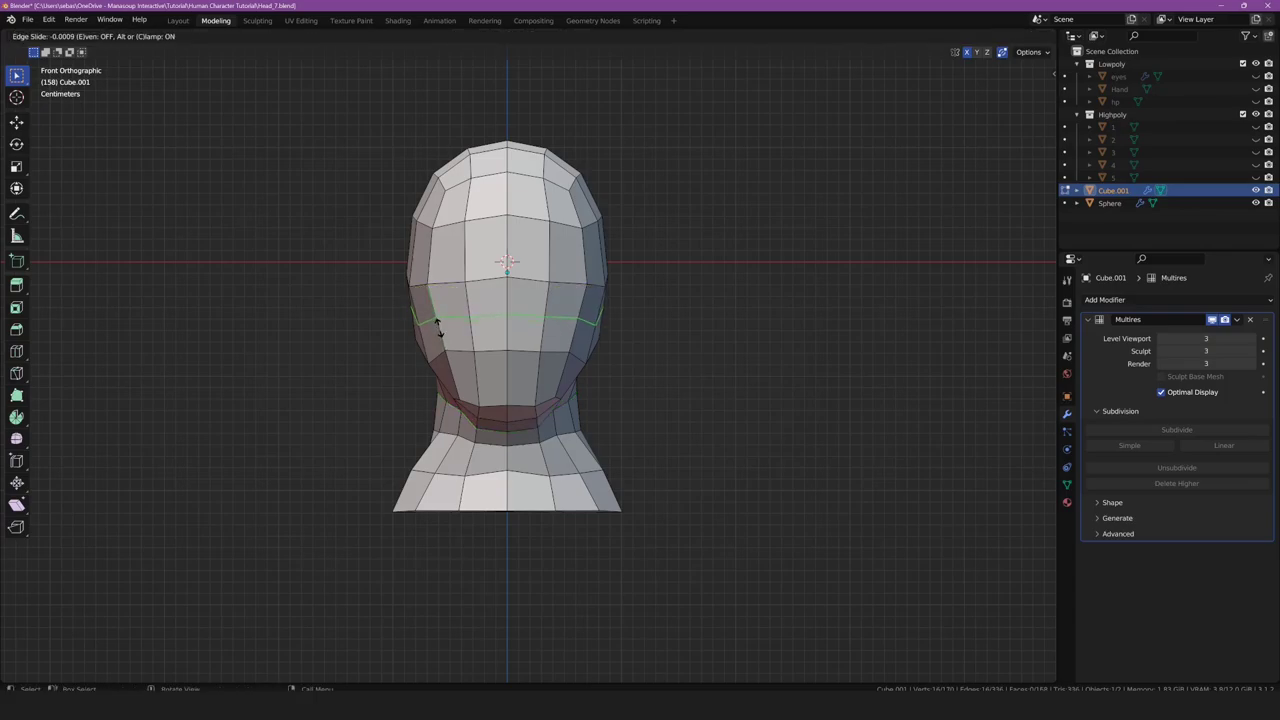
pyautogui.click(437, 325)
pyautogui.hotkey('ctrl', 'r')
pyautogui.click(437, 252)
pyautogui.click(437, 248)
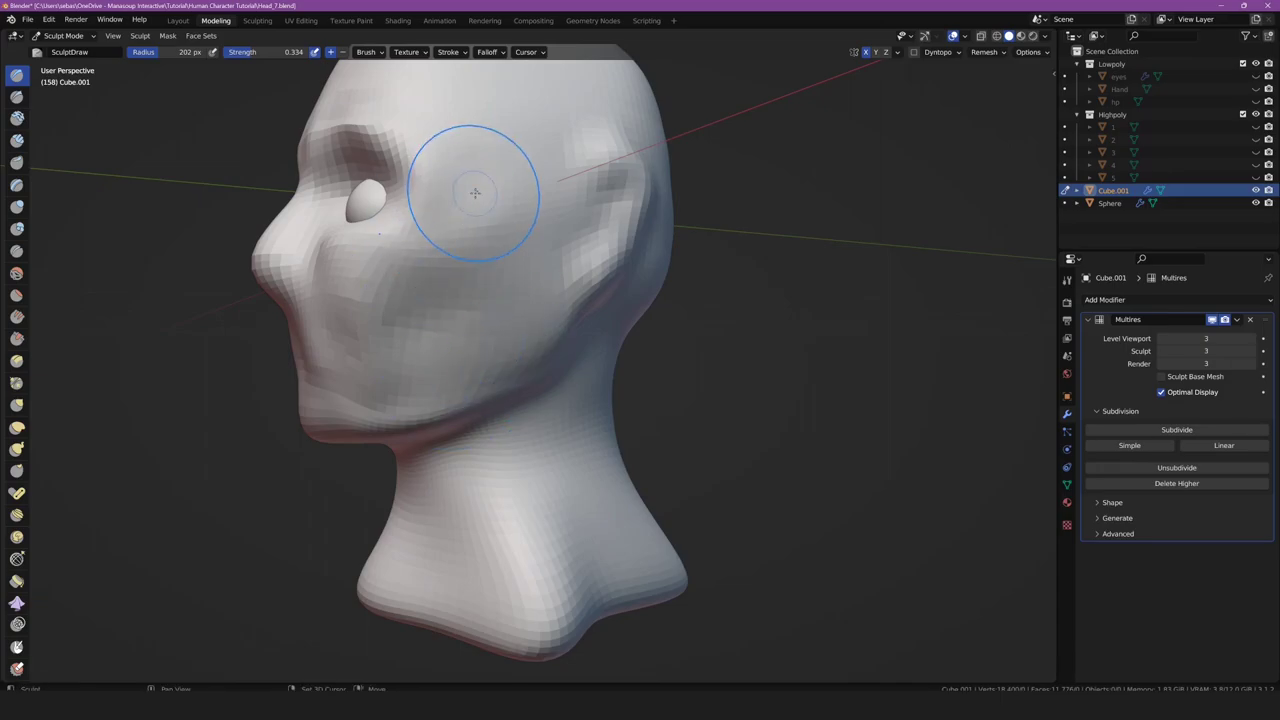
# Carve the area under the nose and deepen the creases beside it with Draw
pyautogui.moveTo(470, 278)
pyautogui.mouseDown(button='middle')
pyautogui.moveTo(500, 309)
pyautogui.moveTo(337, 263)
pyautogui.moveTo(470, 300)
pyautogui.mouseUp(button='middle')
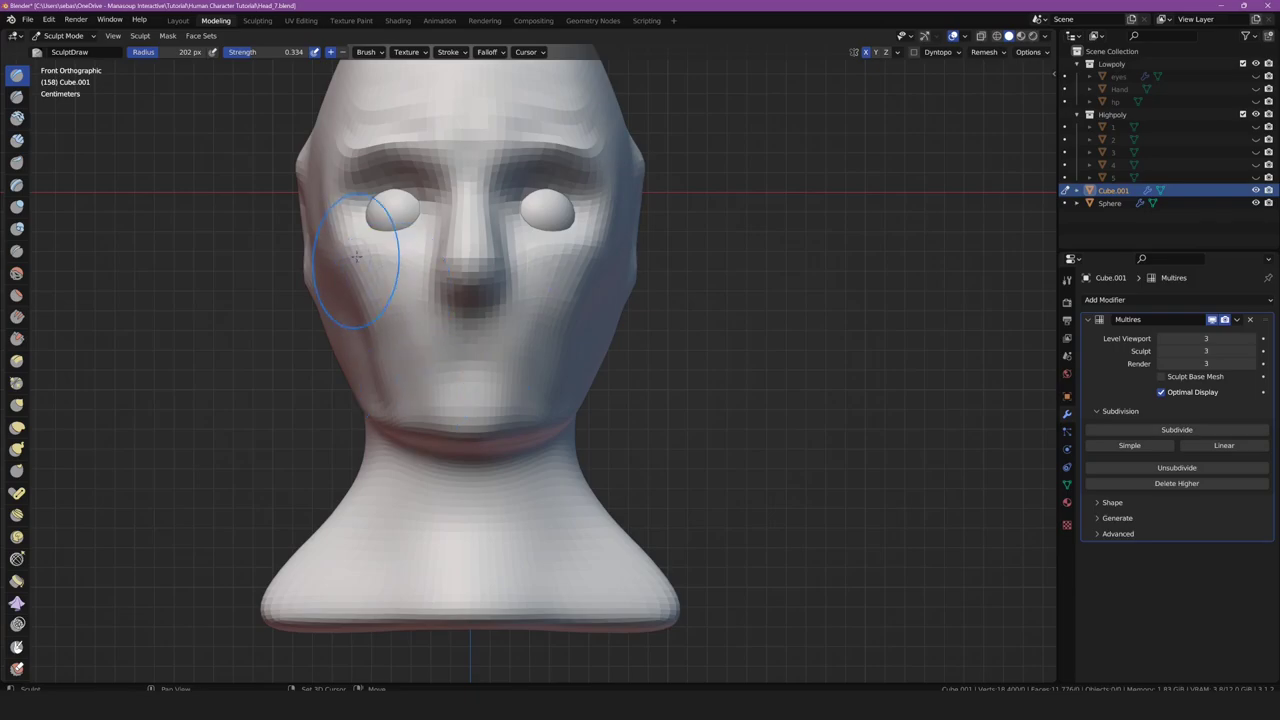
pyautogui.keyDown('shift'); pyautogui.moveTo(356, 258); pyautogui.dragTo(461, 338, button='middle'); pyautogui.keyUp('shift')
pyautogui.scroll(4, 461, 381)
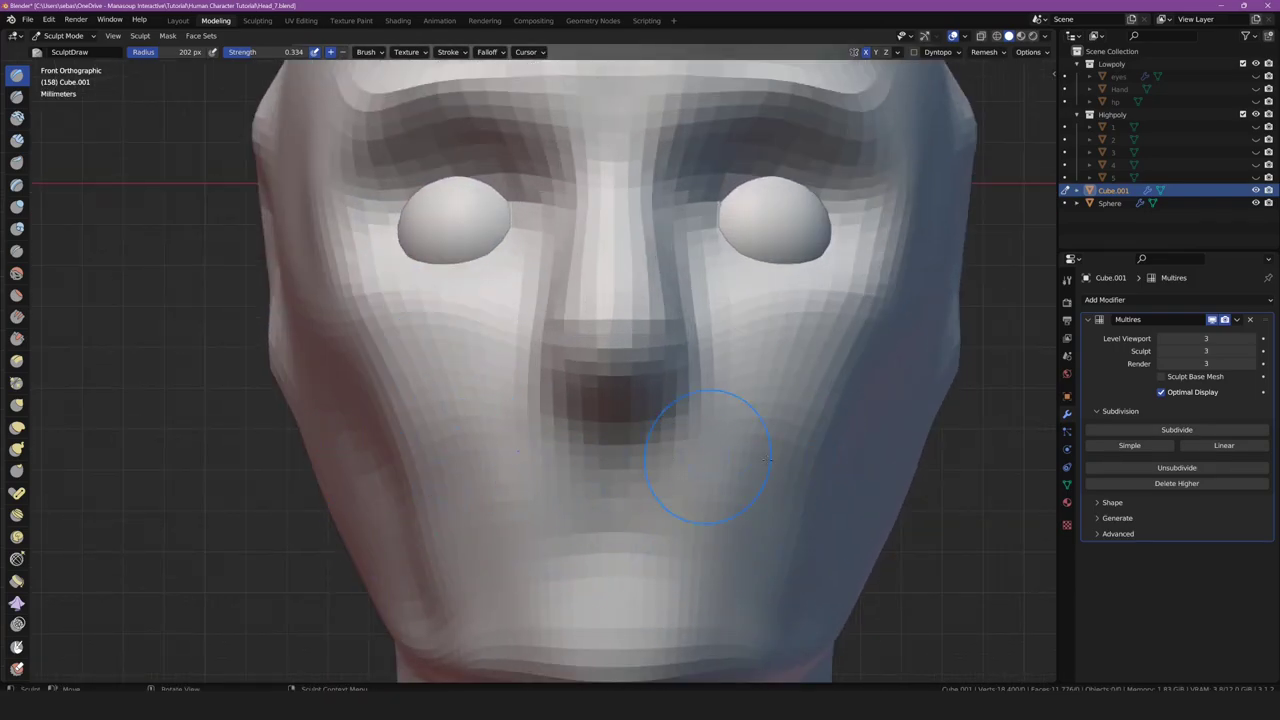
pyautogui.keyDown('shift'); pyautogui.moveTo(449, 385); pyautogui.dragTo(441, 349, button='middle'); pyautogui.keyUp('shift')
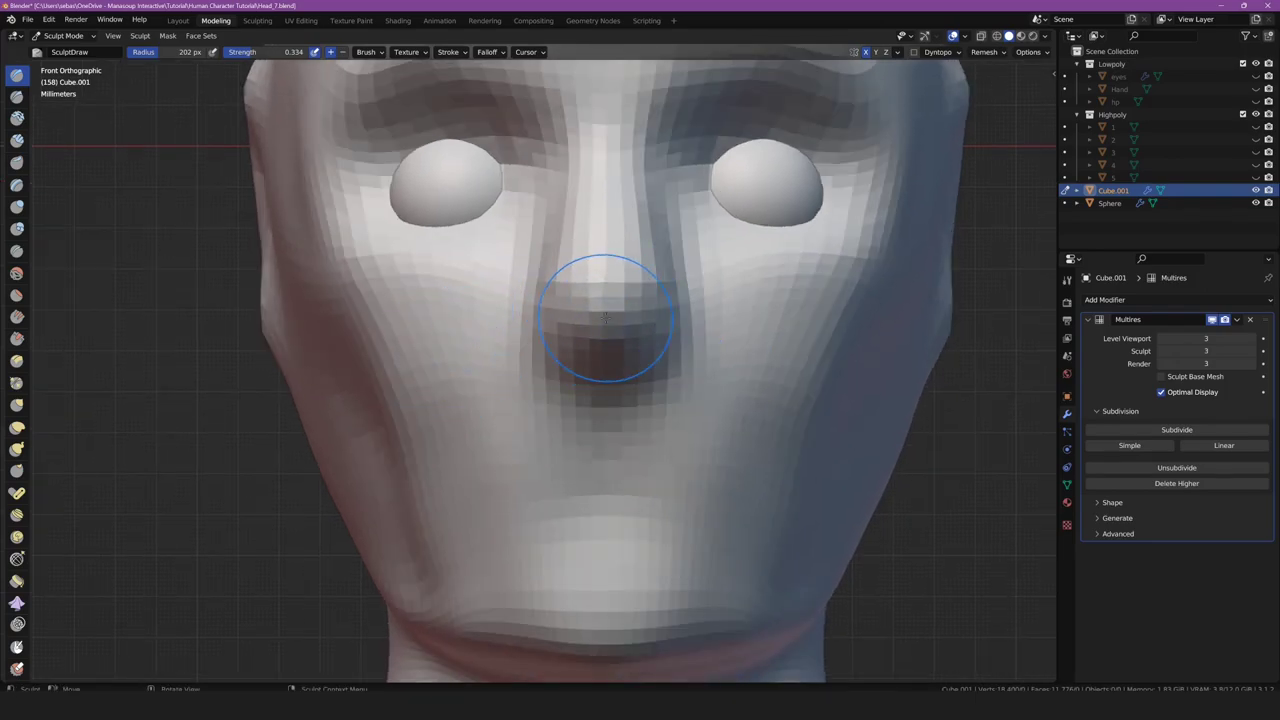
pyautogui.moveTo(571, 317); pyautogui.dragTo(589, 349)
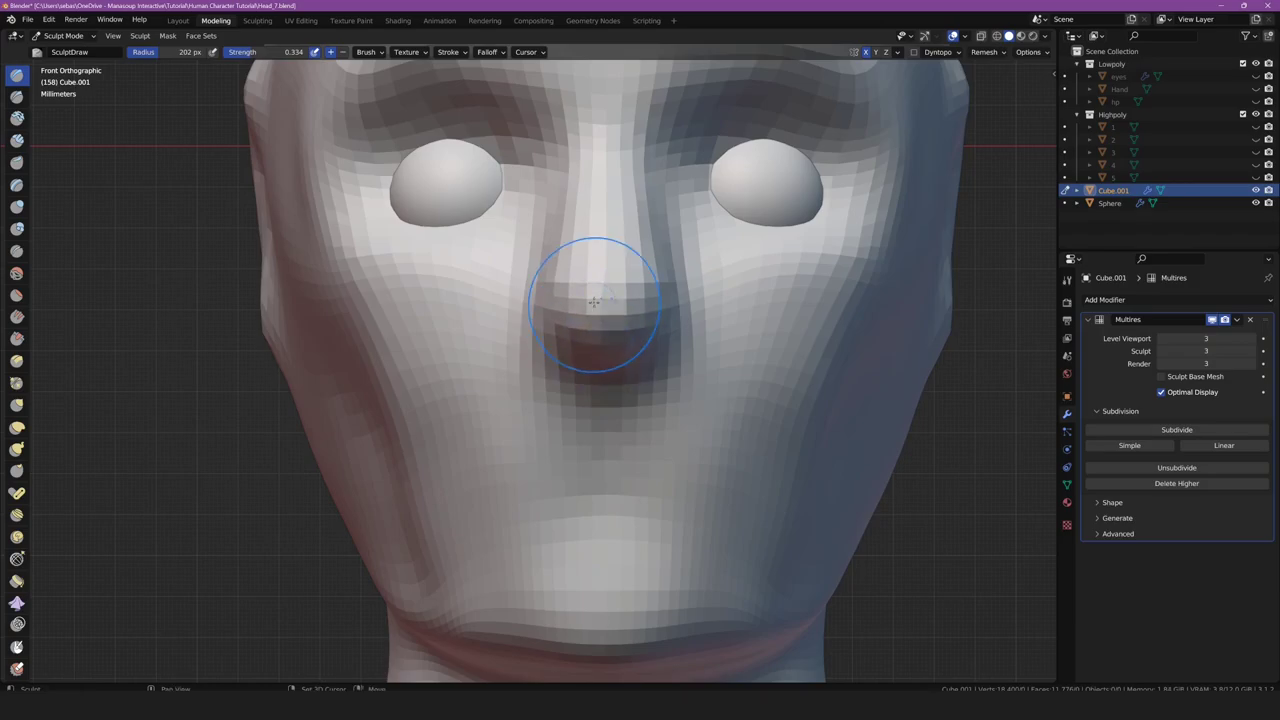
pyautogui.keyDown('shift'); pyautogui.moveTo(593, 302); pyautogui.dragTo(517, 309, button='middle'); pyautogui.keyUp('shift')
pyautogui.moveTo(551, 281); pyautogui.dragTo(558, 297)
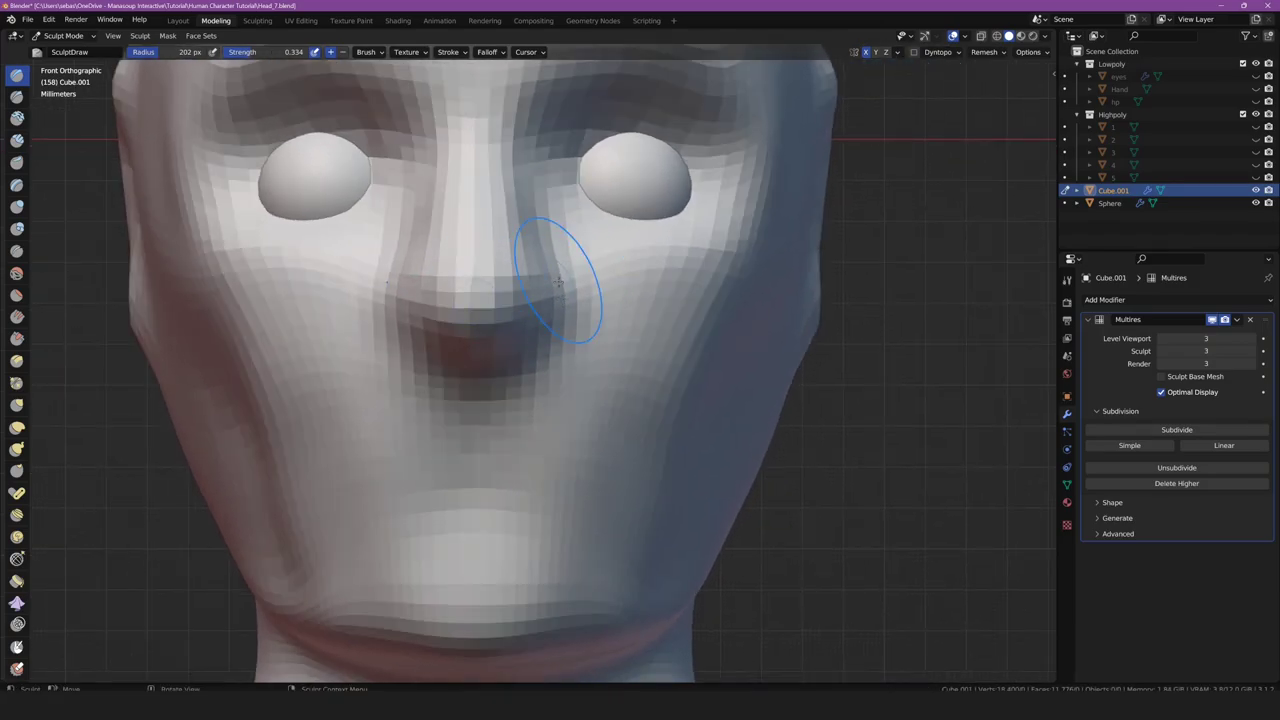
# Check the side profile, then set a 317 px radius and pick the Grab brush
pyautogui.scroll(-2, 580, 318)
pyautogui.press('KP_3')
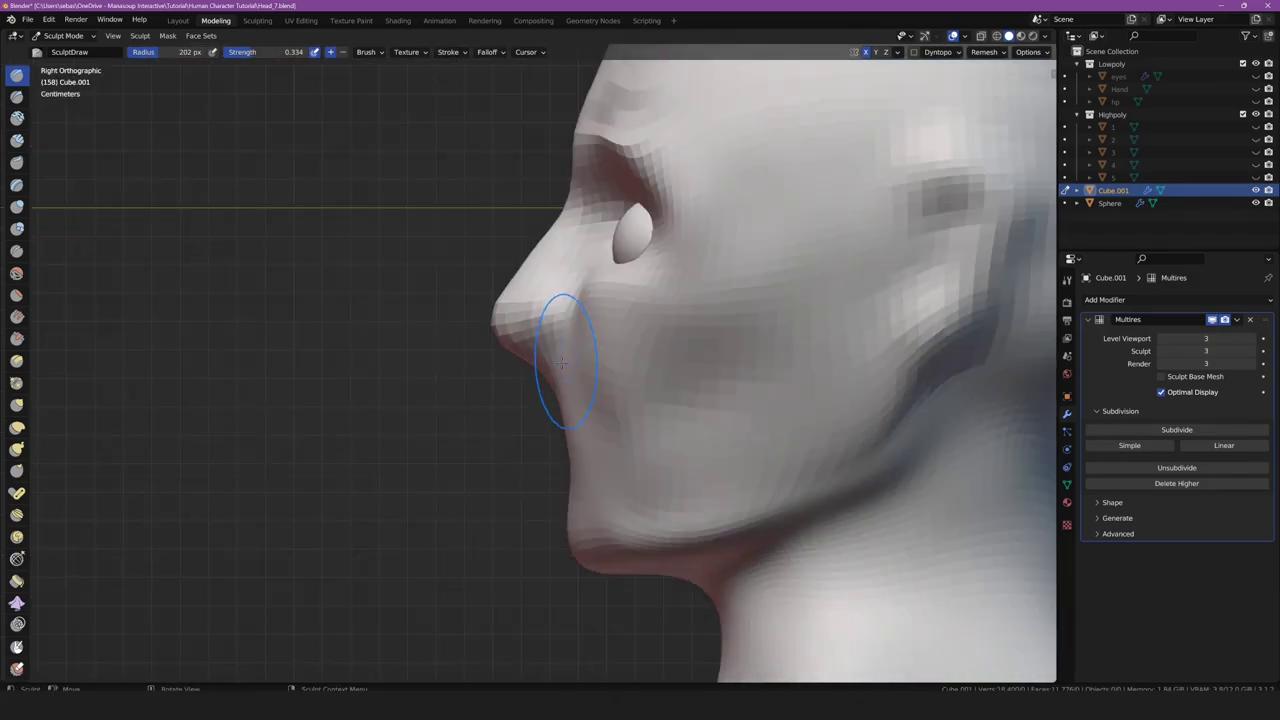
pyautogui.keyDown('shift'); pyautogui.moveTo(520, 335); pyautogui.dragTo(464, 345, button='middle'); pyautogui.keyUp('shift')
pyautogui.scroll(1, 519, 420)
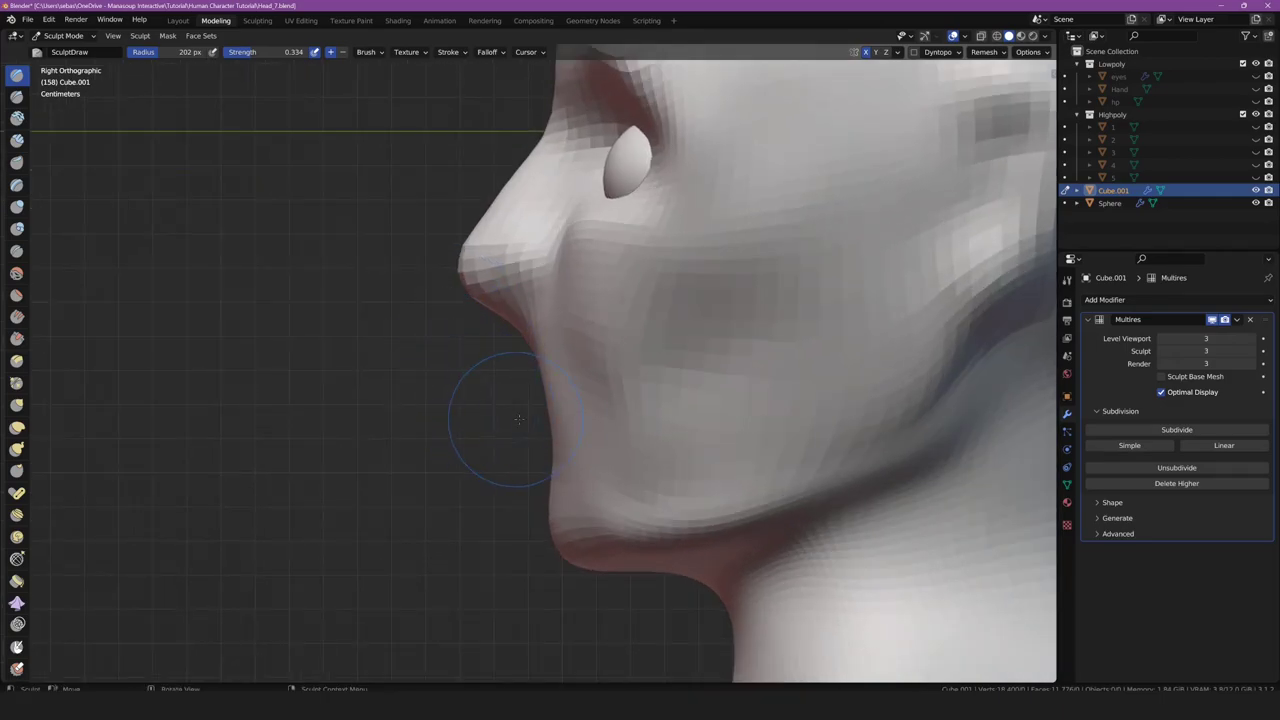
pyautogui.press('KP_1')
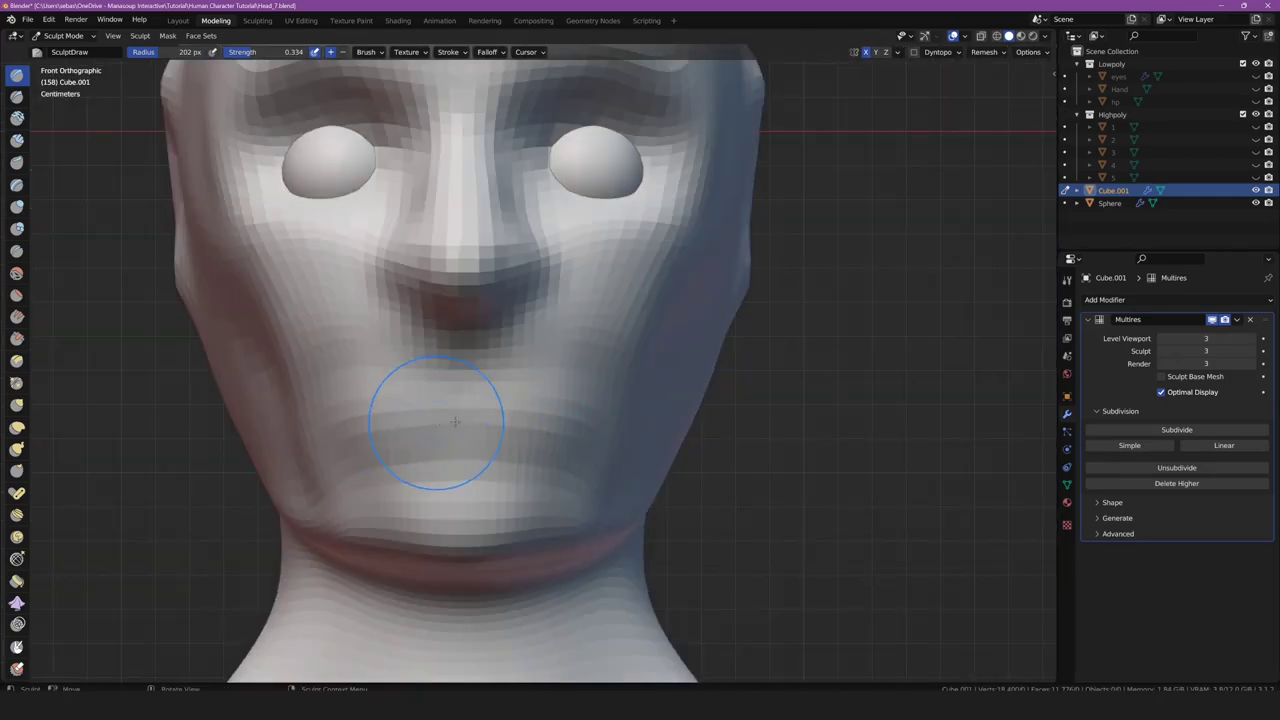
pyautogui.scroll(-6, 451, 420)
pyautogui.scroll(2, 440, 285)
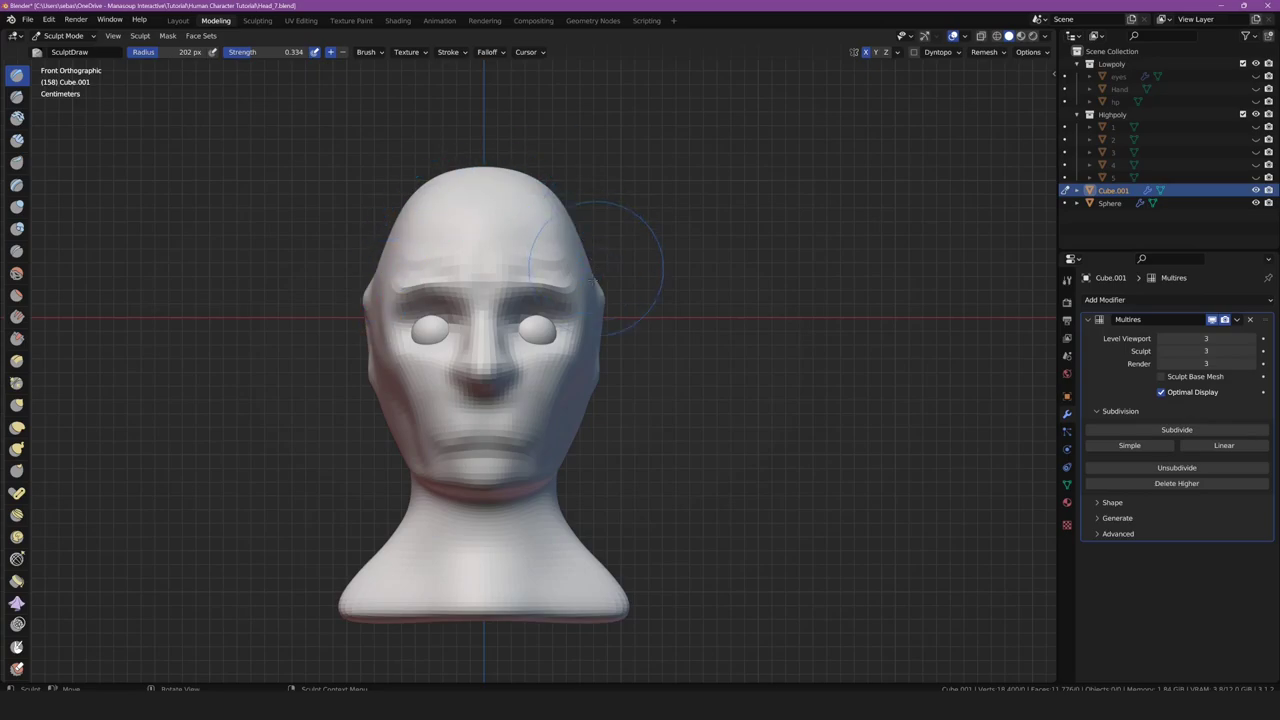
pyautogui.press('f')
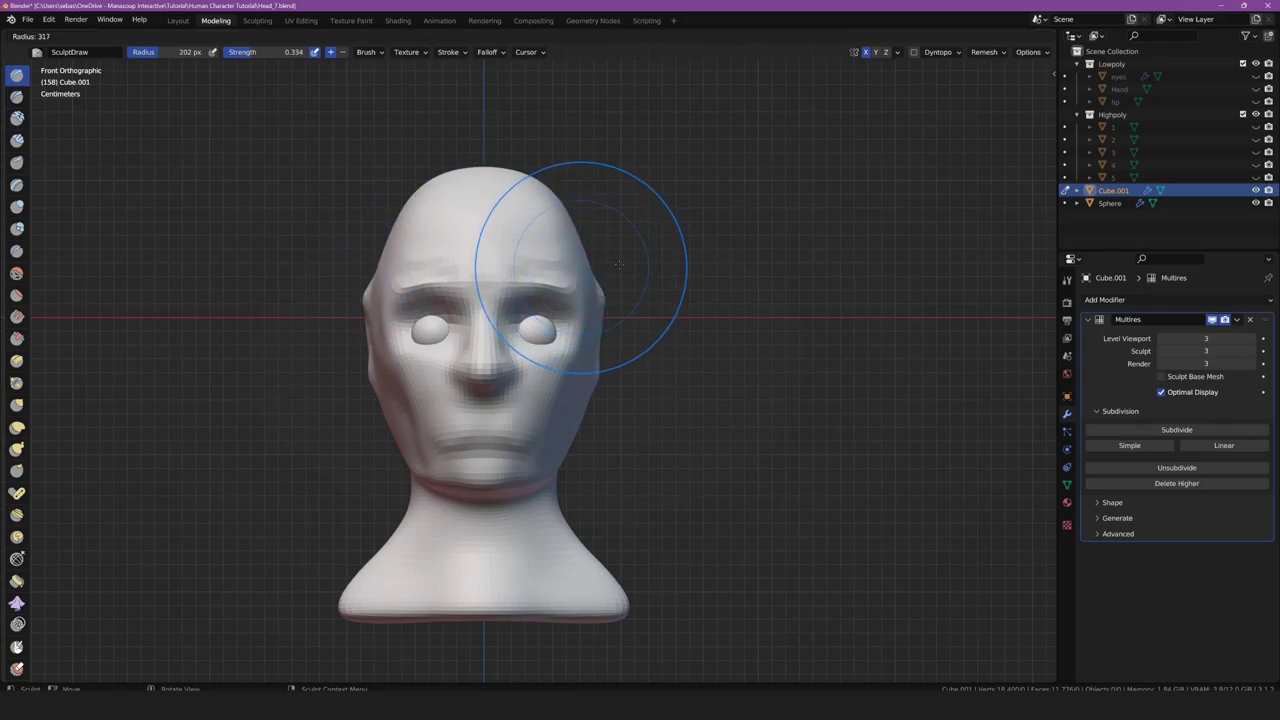
pyautogui.click(487, 219)
pyautogui.click(17, 404)
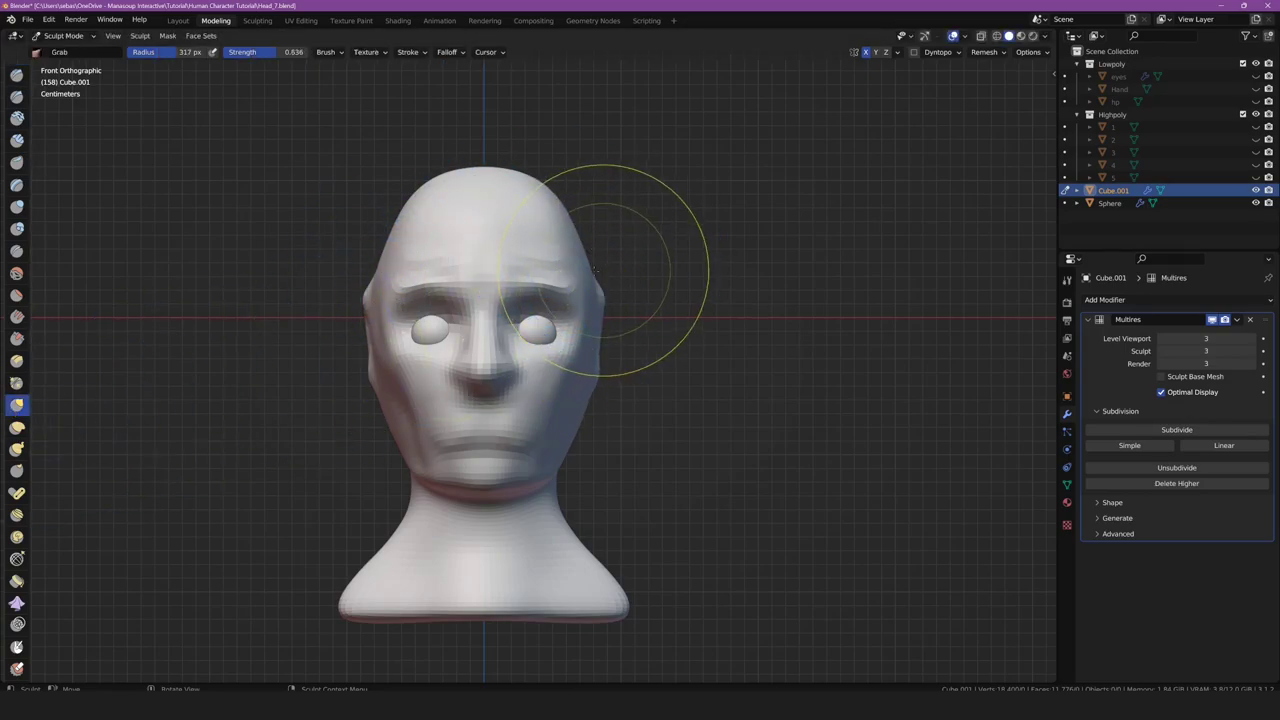
# Grab-pull the neck's back edge and sides inward to slim it
pyautogui.moveTo(581, 230); pyautogui.dragTo(583, 218)
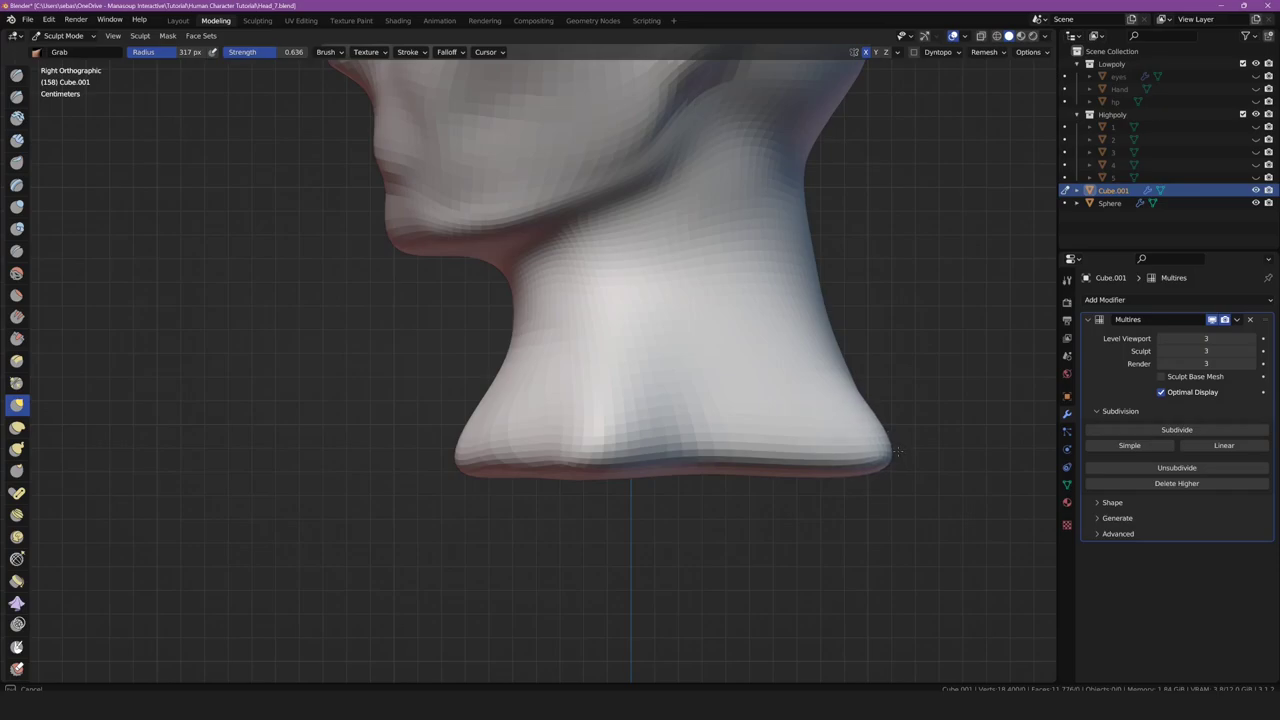
pyautogui.moveTo(897, 451); pyautogui.dragTo(882, 453)
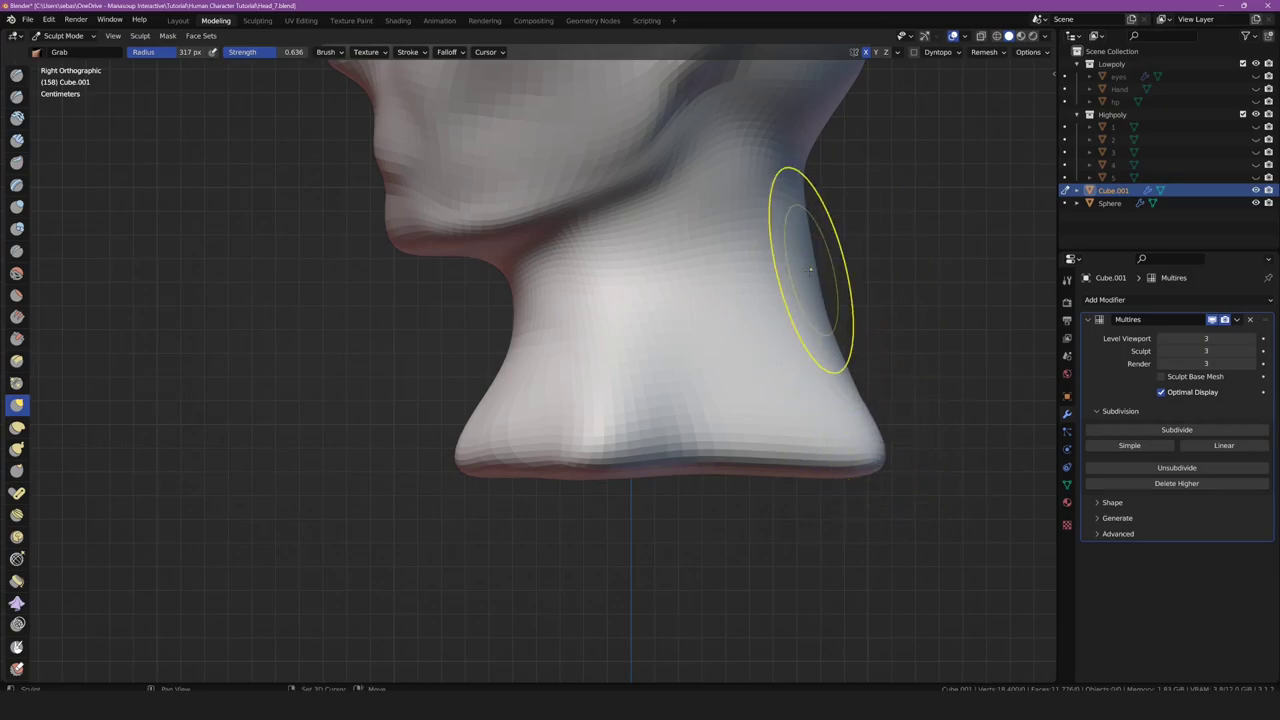
pyautogui.keyDown('shift'); pyautogui.moveTo(808, 309); pyautogui.dragTo(777, 300, button='middle'); pyautogui.keyUp('shift')
pyautogui.press('KP_1')
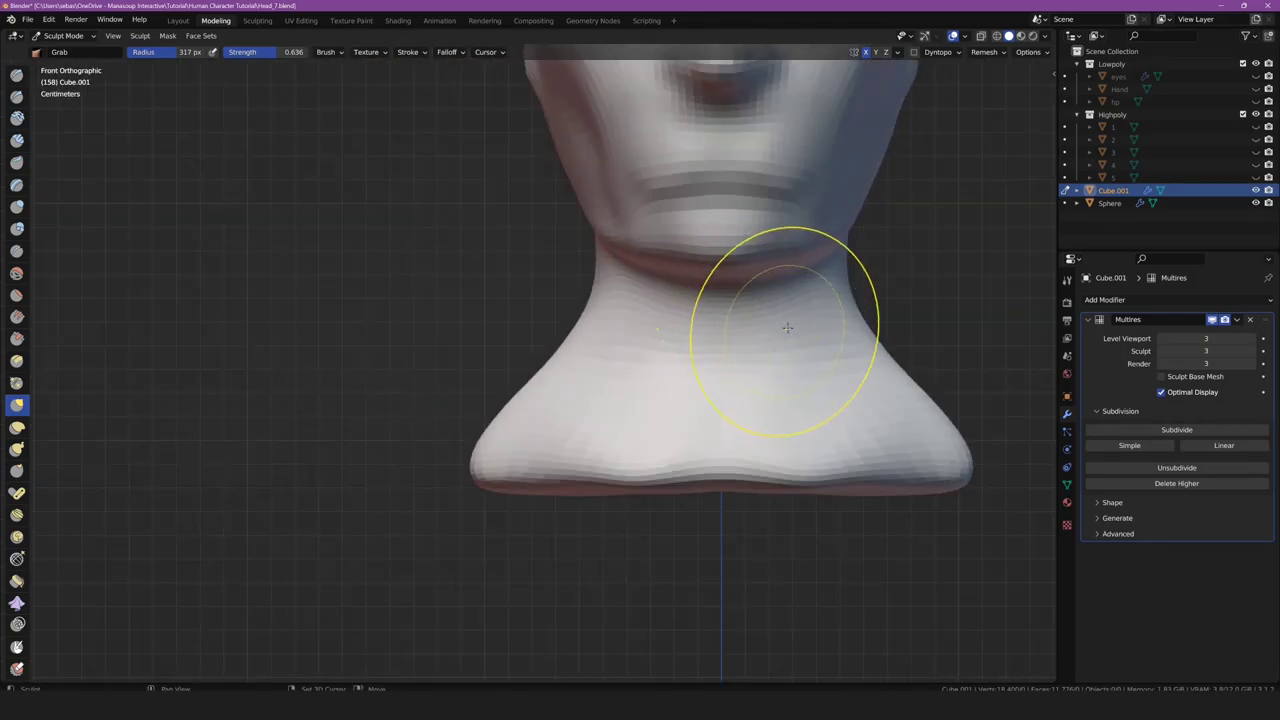
pyautogui.moveTo(769, 371); pyautogui.dragTo(765, 371)
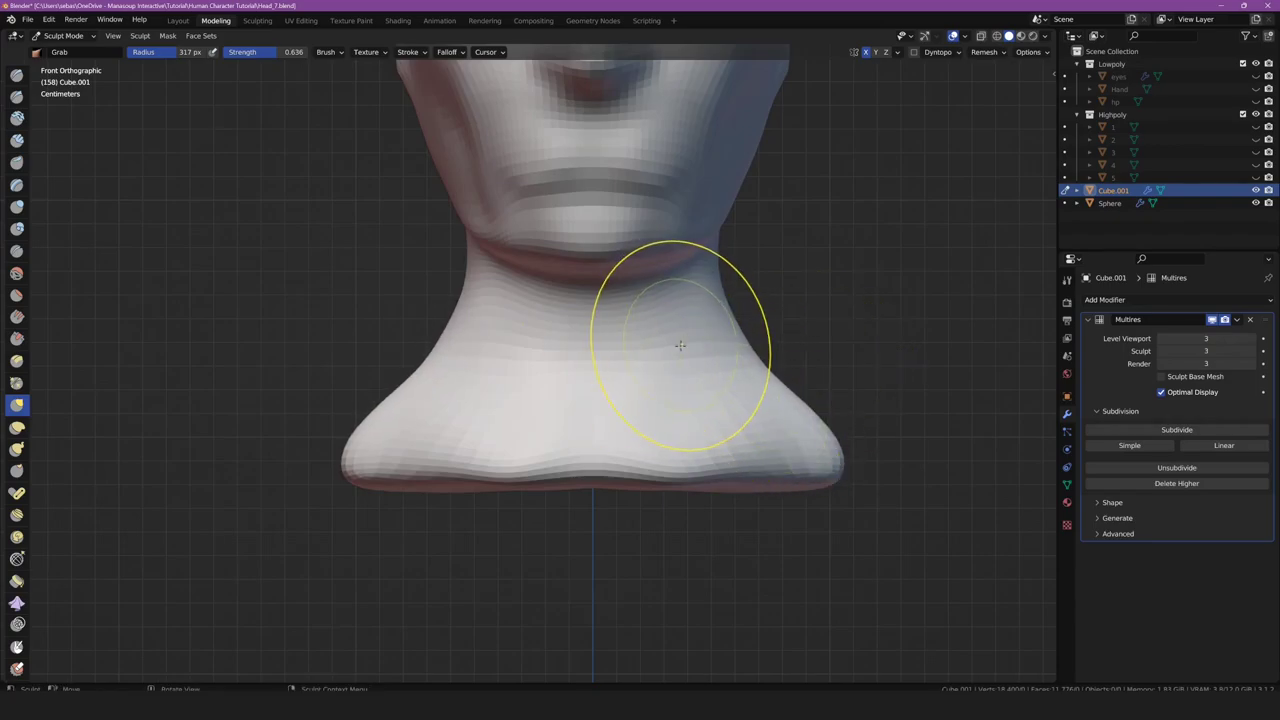
pyautogui.scroll(5, 677, 351)
pyautogui.moveTo(677, 351); pyautogui.dragTo(633, 355, button='middle')
pyautogui.scroll(-5, 633, 355)
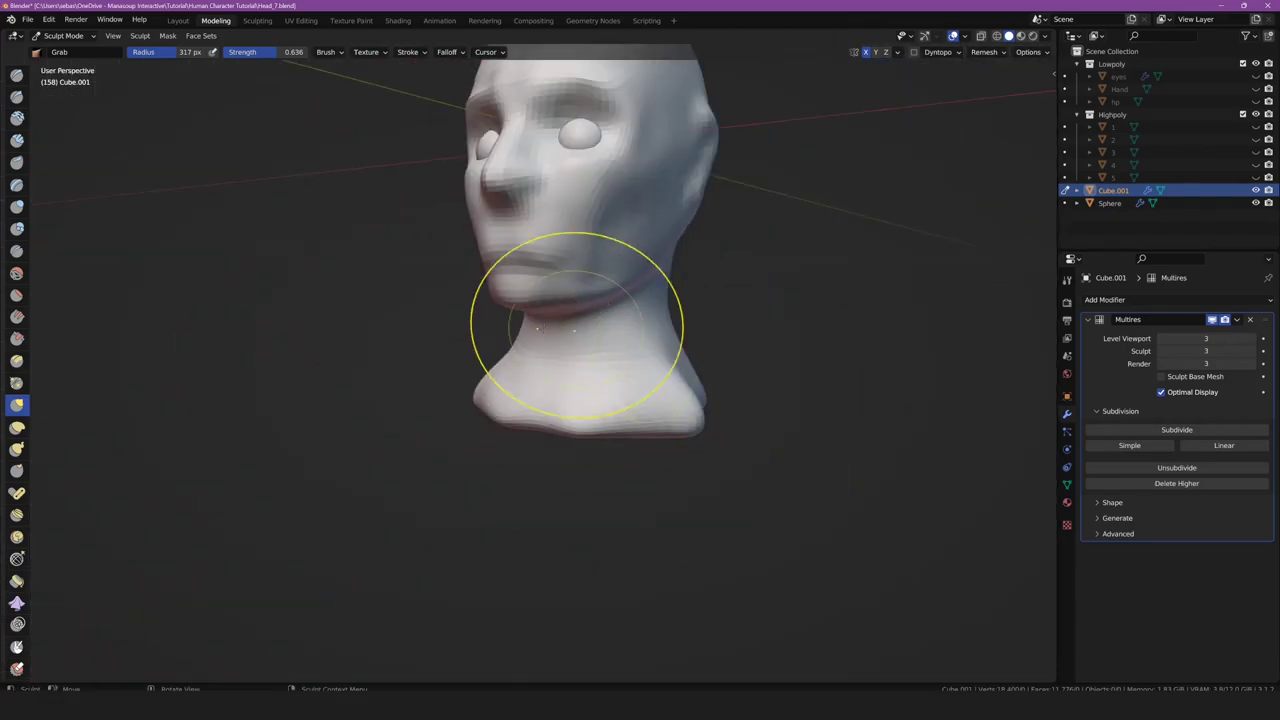
# Switch to Draw at 164 px and build up the lower left of the neck
pyautogui.click(17, 75)
pyautogui.scroll(3, 543, 337)
pyautogui.press('f')
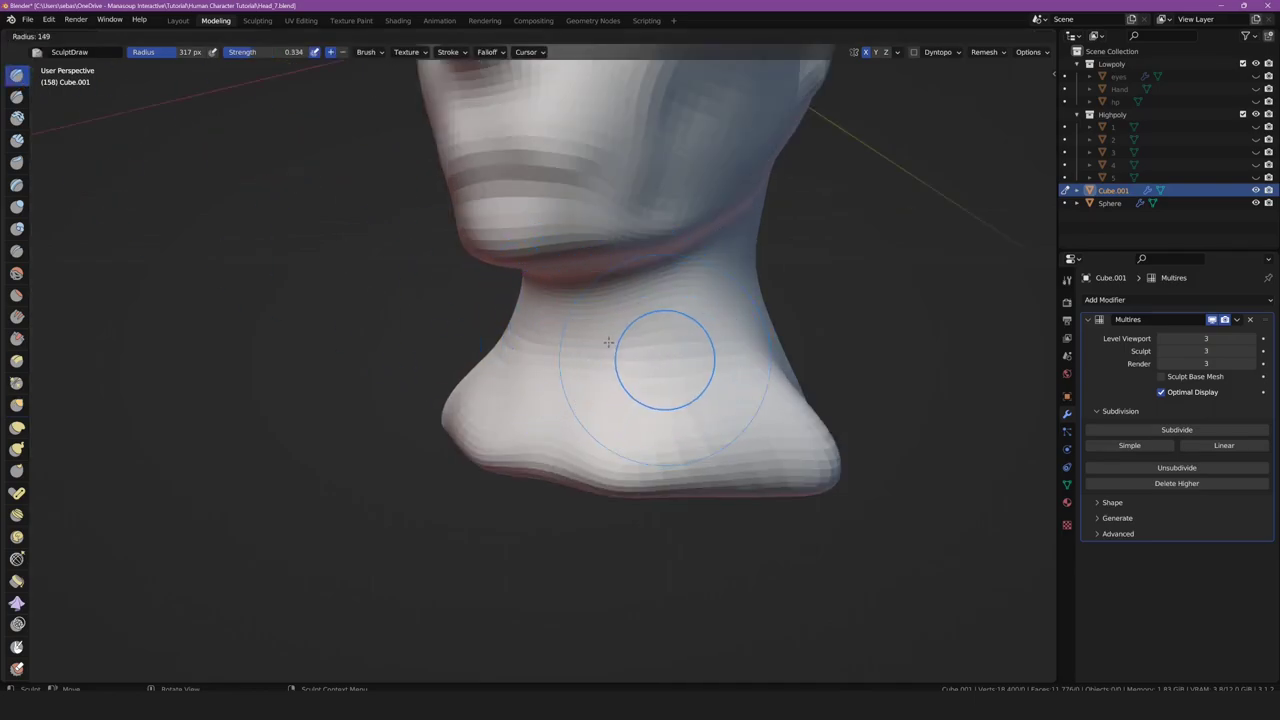
pyautogui.click(608, 342)
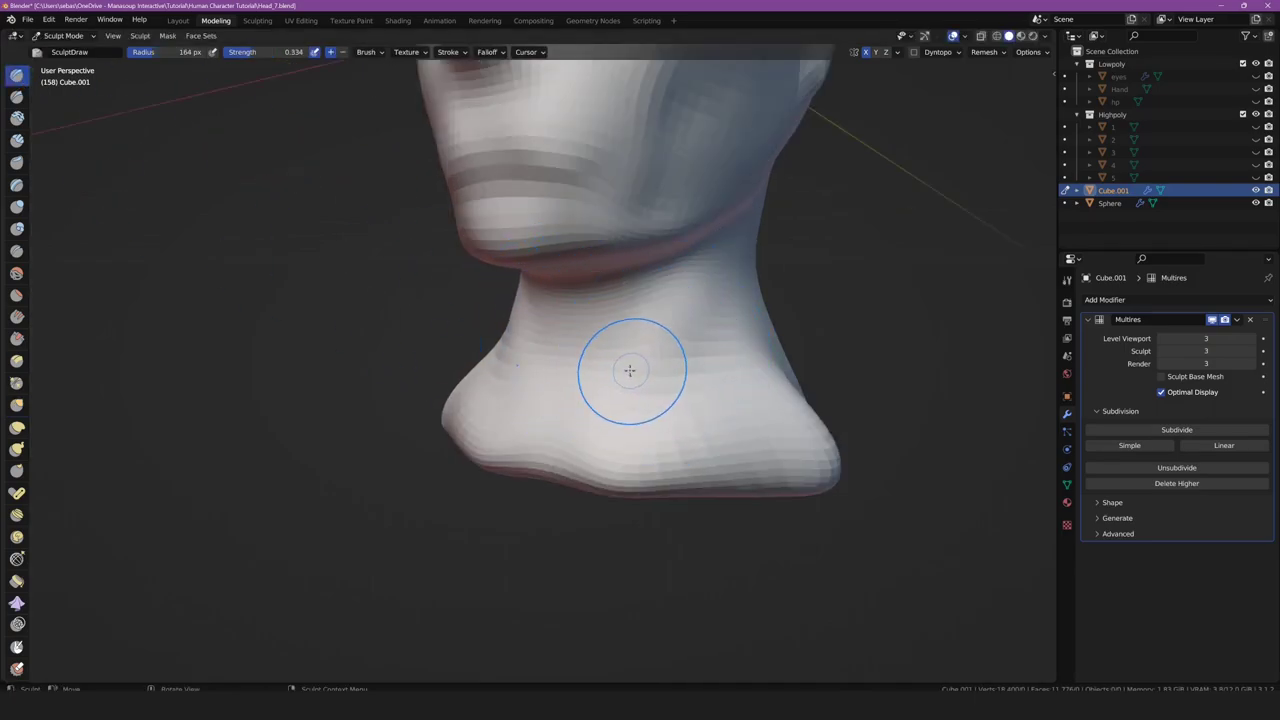
pyautogui.moveTo(581, 428); pyautogui.dragTo(568, 454)
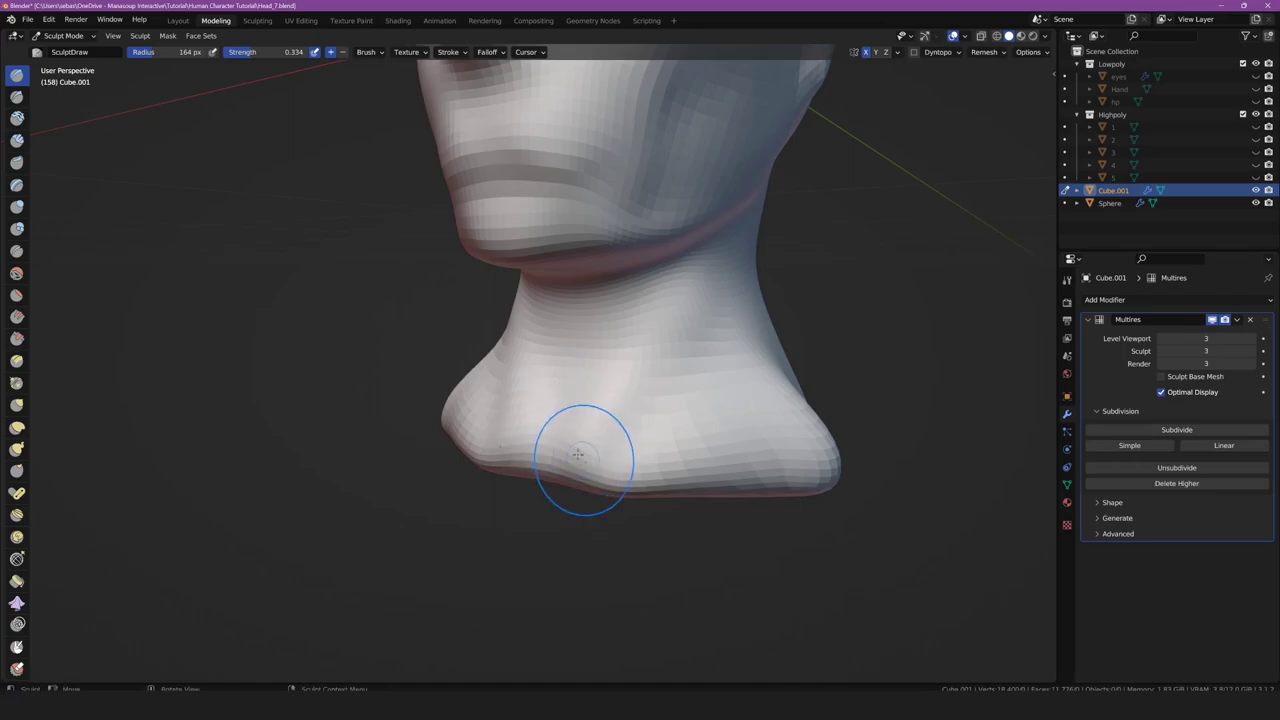
# Orbit around and below the neck to inspect it, then return to Grab in front view
pyautogui.moveTo(503, 335); pyautogui.dragTo(649, 293, button='middle')
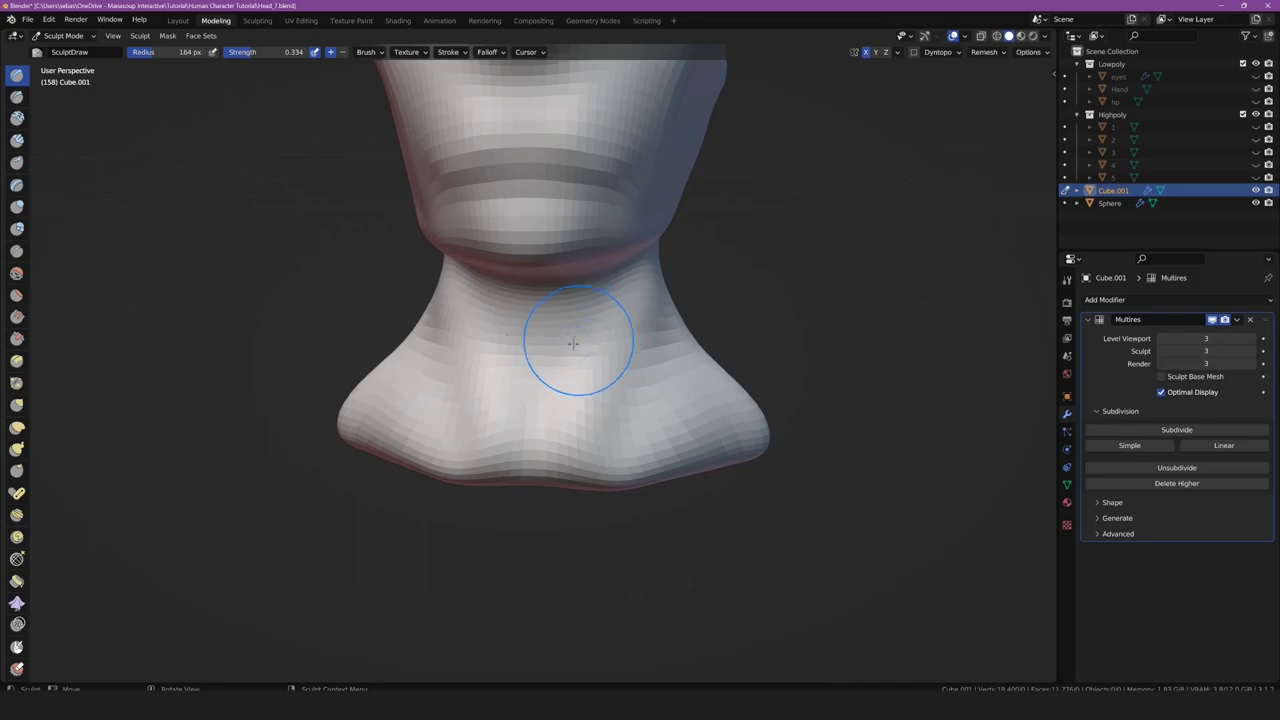
pyautogui.moveTo(552, 340); pyautogui.dragTo(547, 325, button='middle')
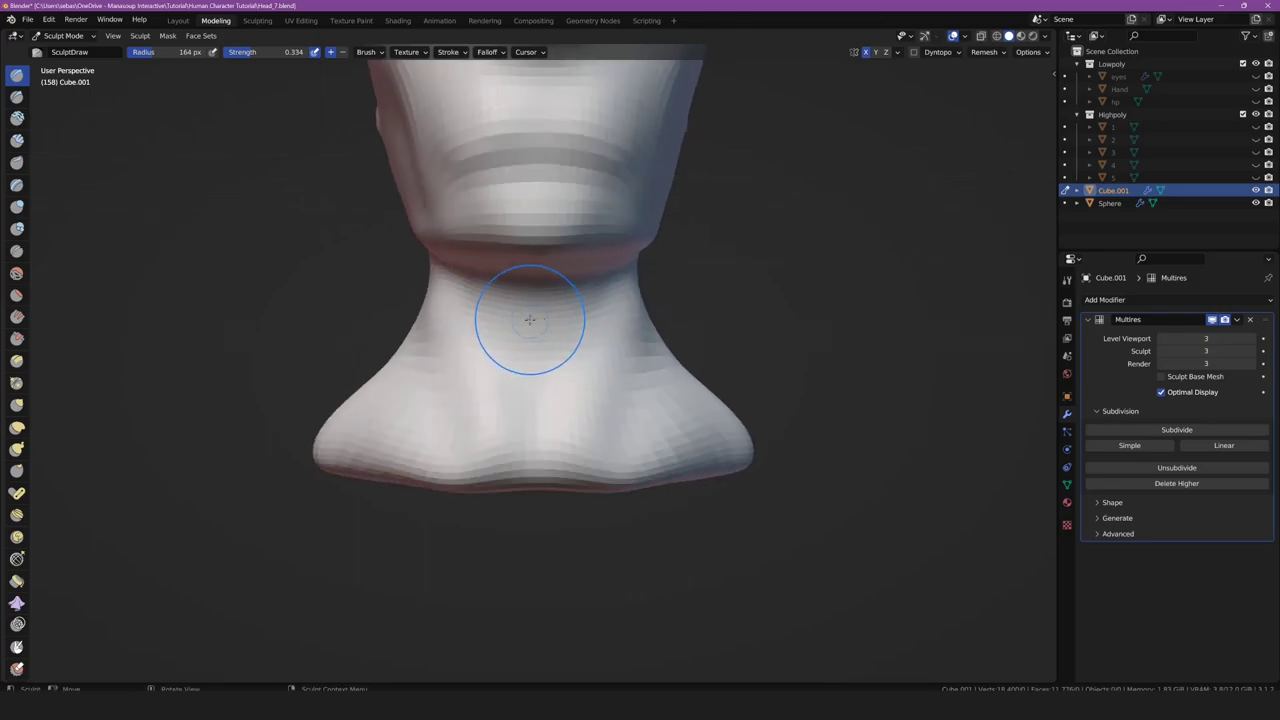
pyautogui.moveTo(545, 300); pyautogui.dragTo(511, 289, button='middle')
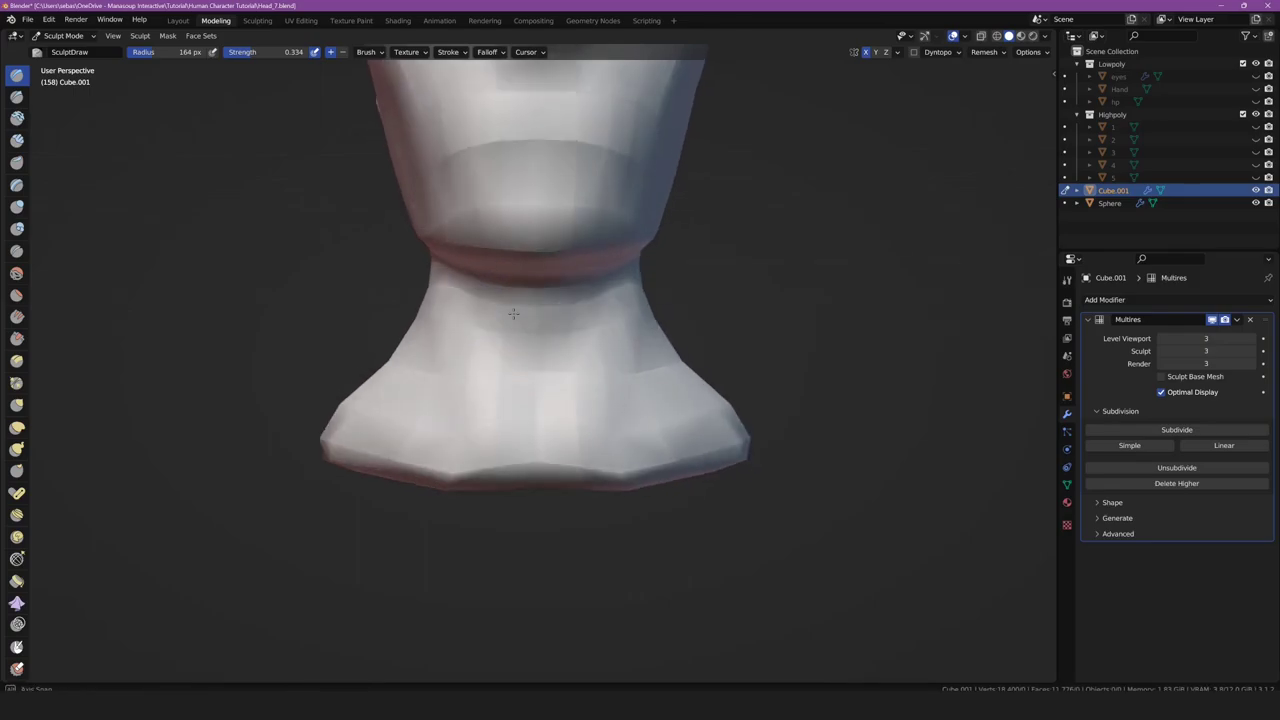
pyautogui.moveTo(587, 263); pyautogui.dragTo(525, 270, button='middle')
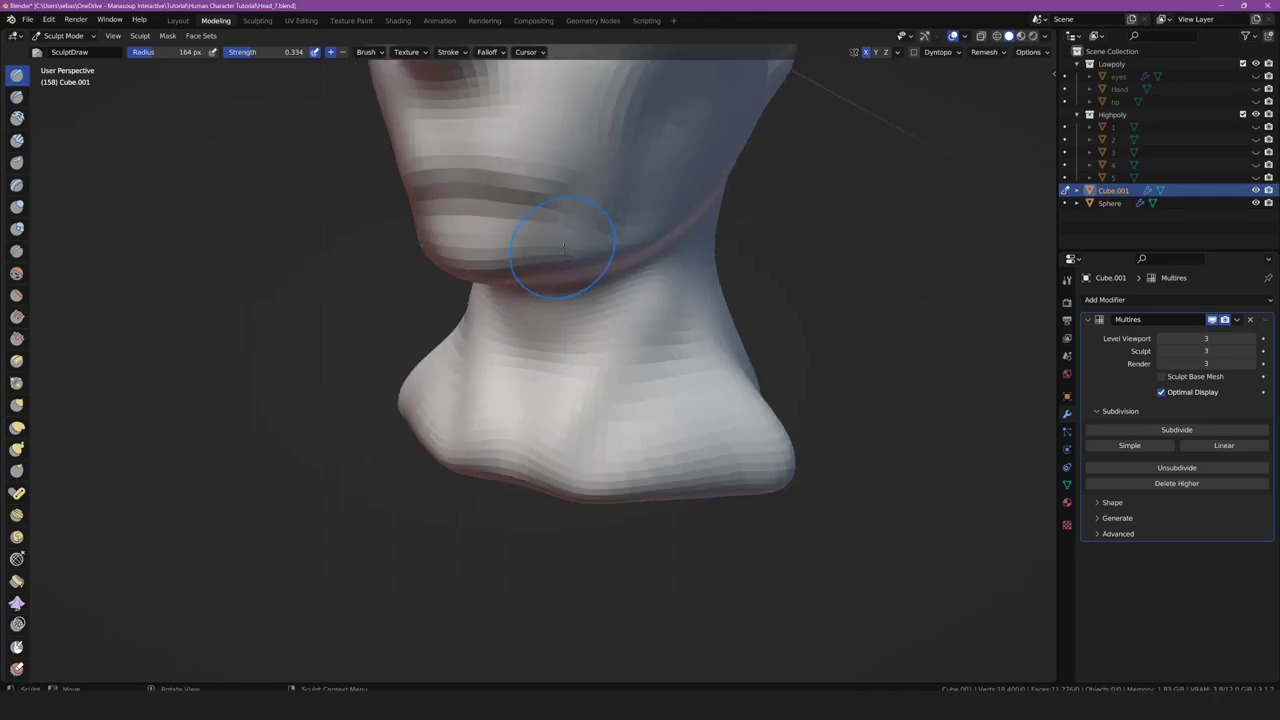
pyautogui.press('g')
pyautogui.scroll(-3, 163, 351)
pyautogui.moveTo(163, 351)
pyautogui.mouseDown(button='middle')
pyautogui.moveTo(346, 266)
pyautogui.moveTo(443, 263)
pyautogui.mouseUp(button='middle')
pyautogui.scroll(2, 412, 288)
pyautogui.press('KP_1')
# In right side view, pull the cheek mesh down and to the left
pyautogui.scroll(4, 420, 294)
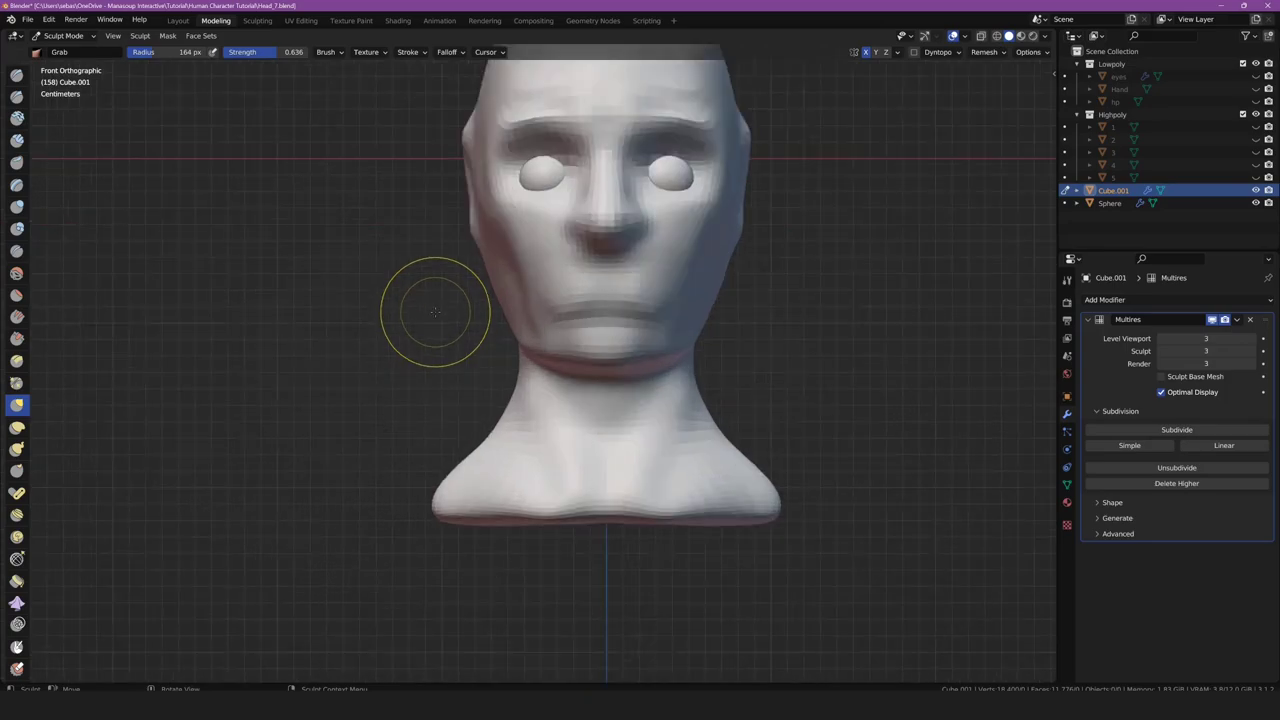
pyautogui.scroll(1, 434, 314)
pyautogui.moveTo(434, 314); pyautogui.dragTo(278, 176, button='middle')
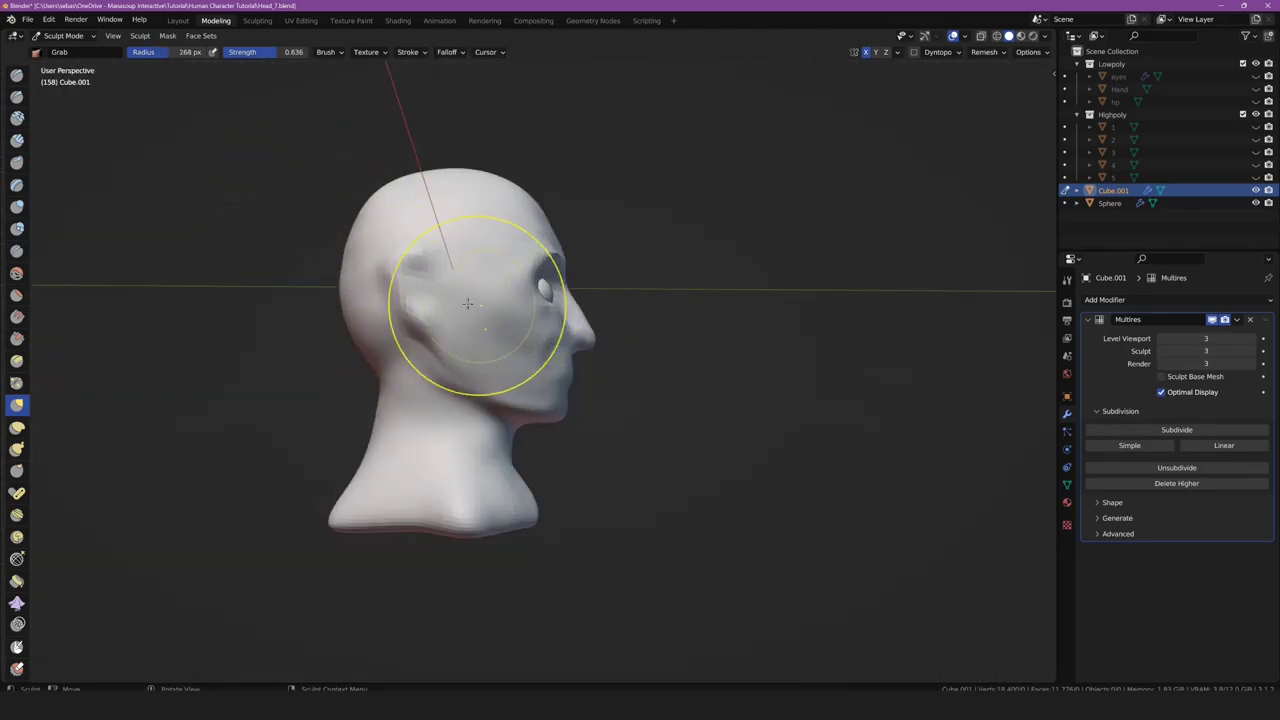
pyautogui.press('KP_3')
pyautogui.scroll(5, 358, 320)
pyautogui.scroll(2, 362, 322)
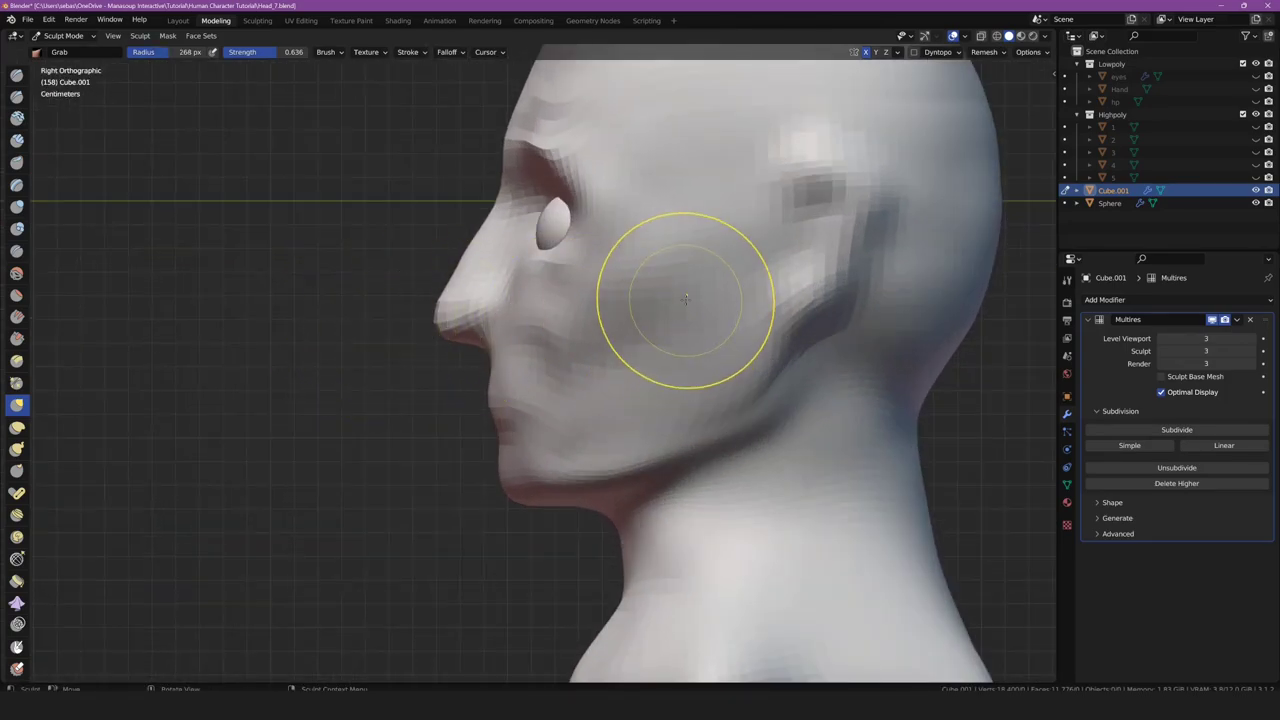
pyautogui.moveTo(640, 303); pyautogui.dragTo(604, 358)
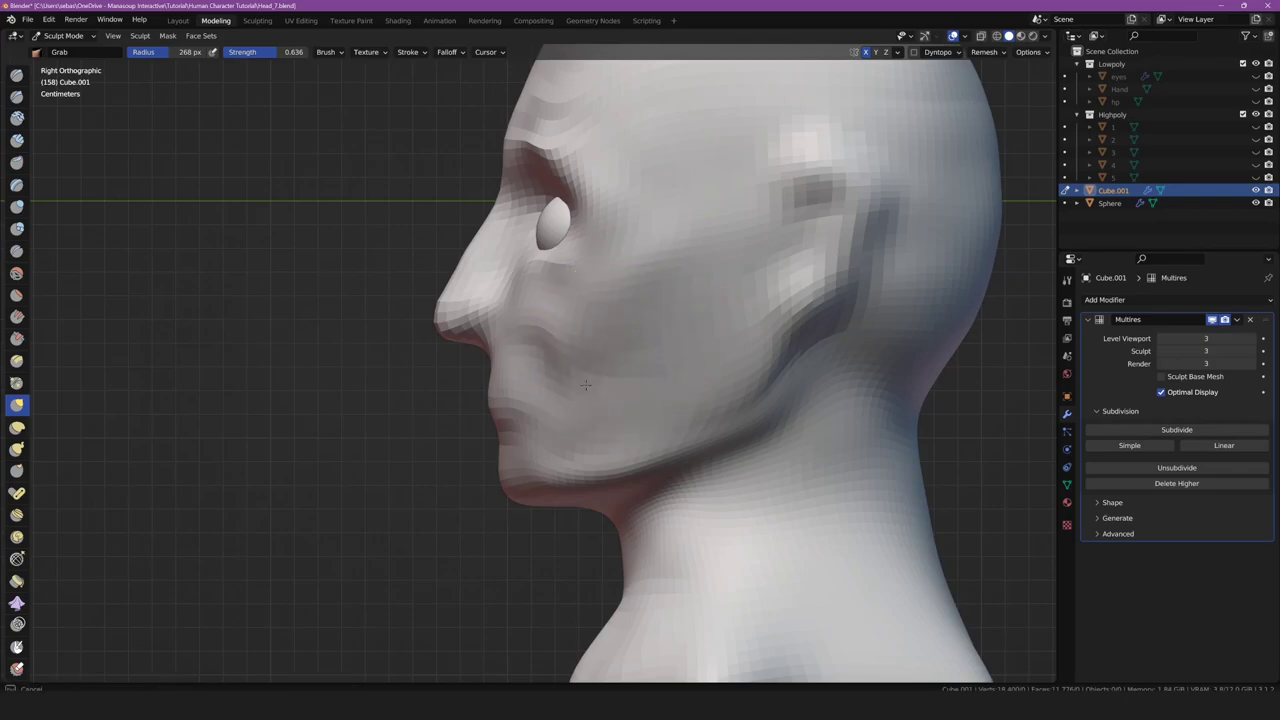
# Orbit around the head to inspect the face, then snap to front orthographic view
pyautogui.moveTo(585, 384); pyautogui.dragTo(659, 251, button='middle')
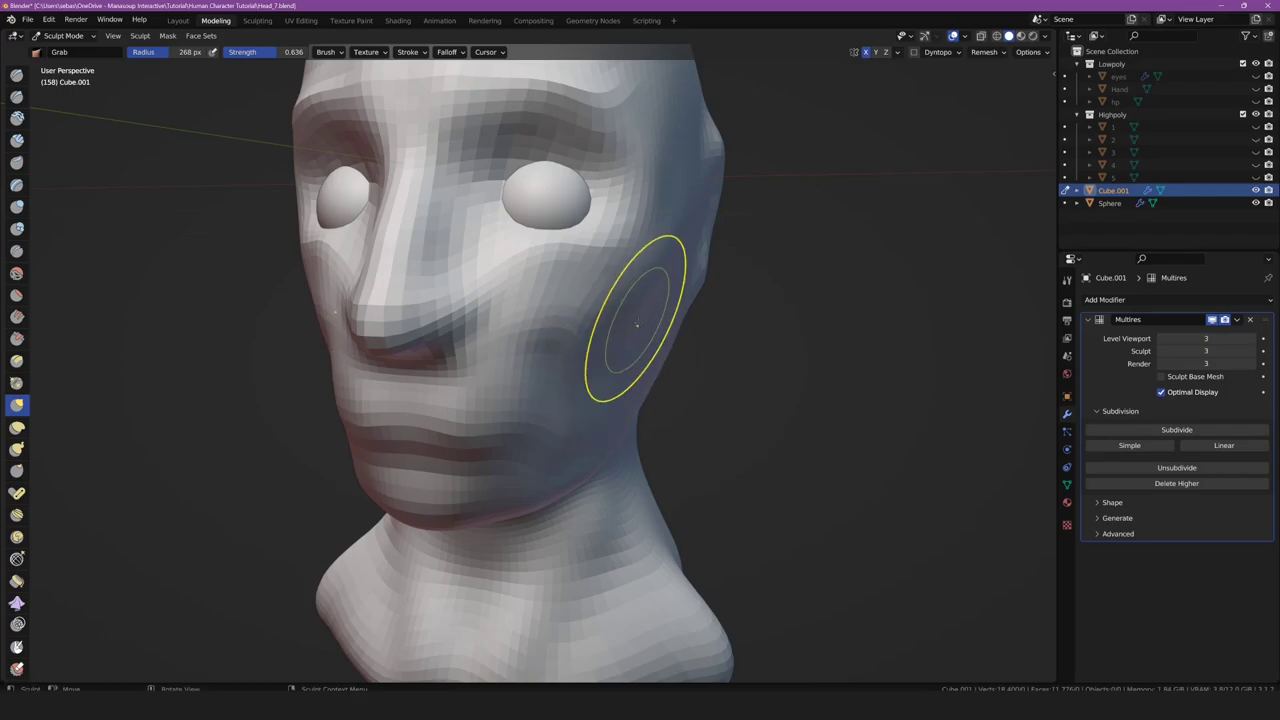
pyautogui.moveTo(636, 325)
pyautogui.mouseDown(button='middle')
pyautogui.moveTo(557, 400)
pyautogui.moveTo(600, 403)
pyautogui.mouseUp(button='middle')
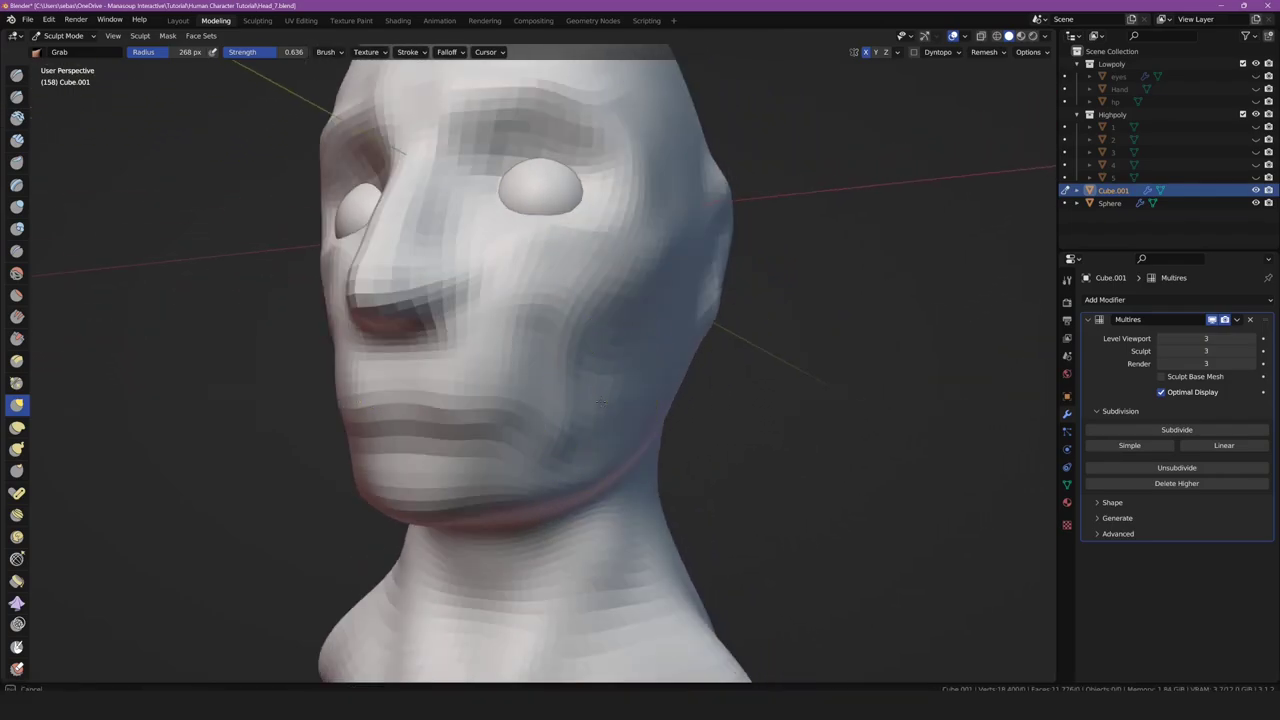
pyautogui.moveTo(569, 340); pyautogui.dragTo(590, 372, button='middle')
pyautogui.moveTo(536, 340)
pyautogui.mouseDown(button='middle')
pyautogui.moveTo(468, 344)
pyautogui.moveTo(486, 323)
pyautogui.moveTo(506, 340)
pyautogui.moveTo(514, 224)
pyautogui.mouseUp(button='middle')
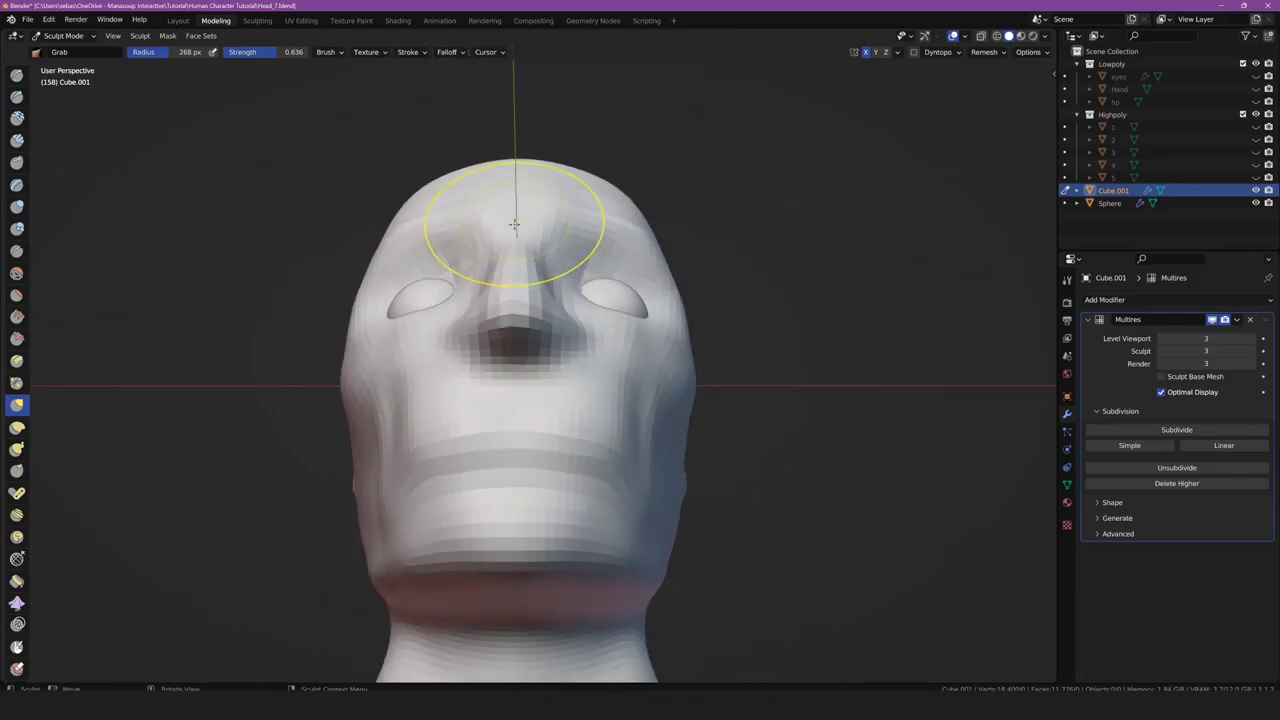
pyautogui.moveTo(524, 318)
pyautogui.mouseDown(button='middle')
pyautogui.moveTo(514, 251)
pyautogui.moveTo(509, 286)
pyautogui.moveTo(488, 308)
pyautogui.moveTo(470, 300)
pyautogui.moveTo(505, 315)
pyautogui.moveTo(466, 377)
pyautogui.mouseUp(button='middle')
pyautogui.moveTo(509, 310); pyautogui.dragTo(654, 323, button='middle')
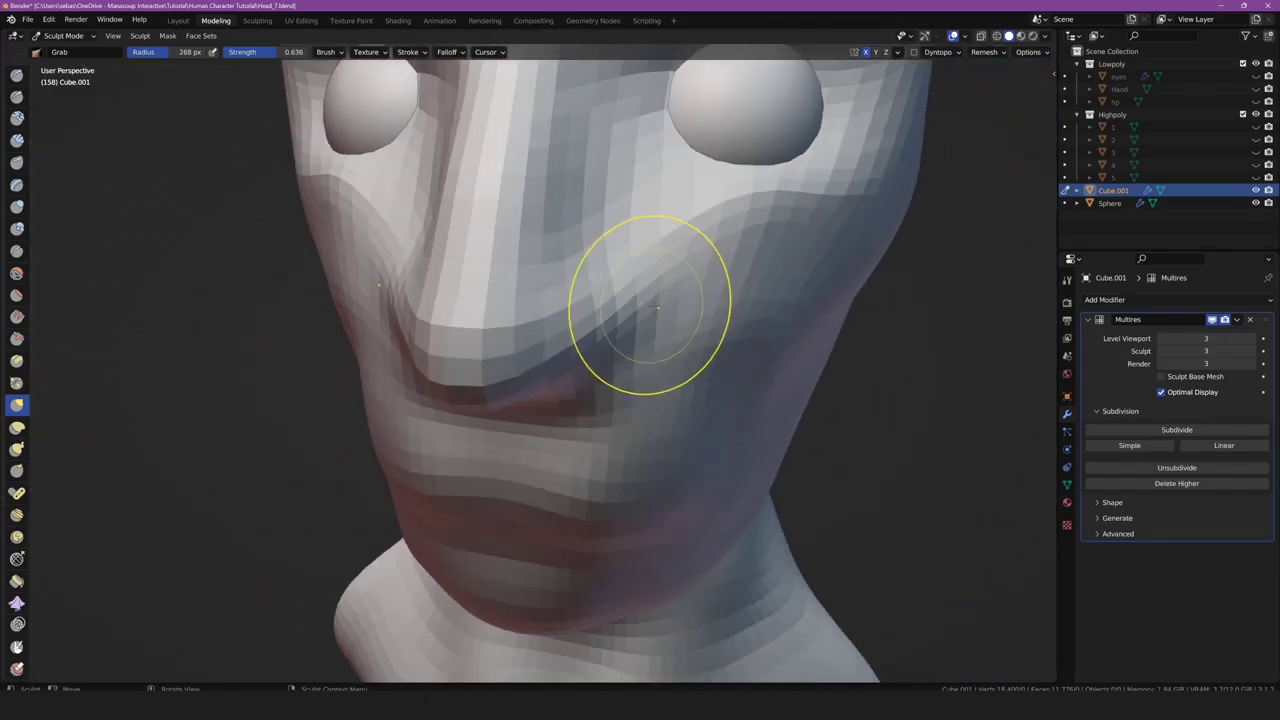
pyautogui.moveTo(624, 270); pyautogui.dragTo(600, 330, button='middle')
pyautogui.press('KP_1')
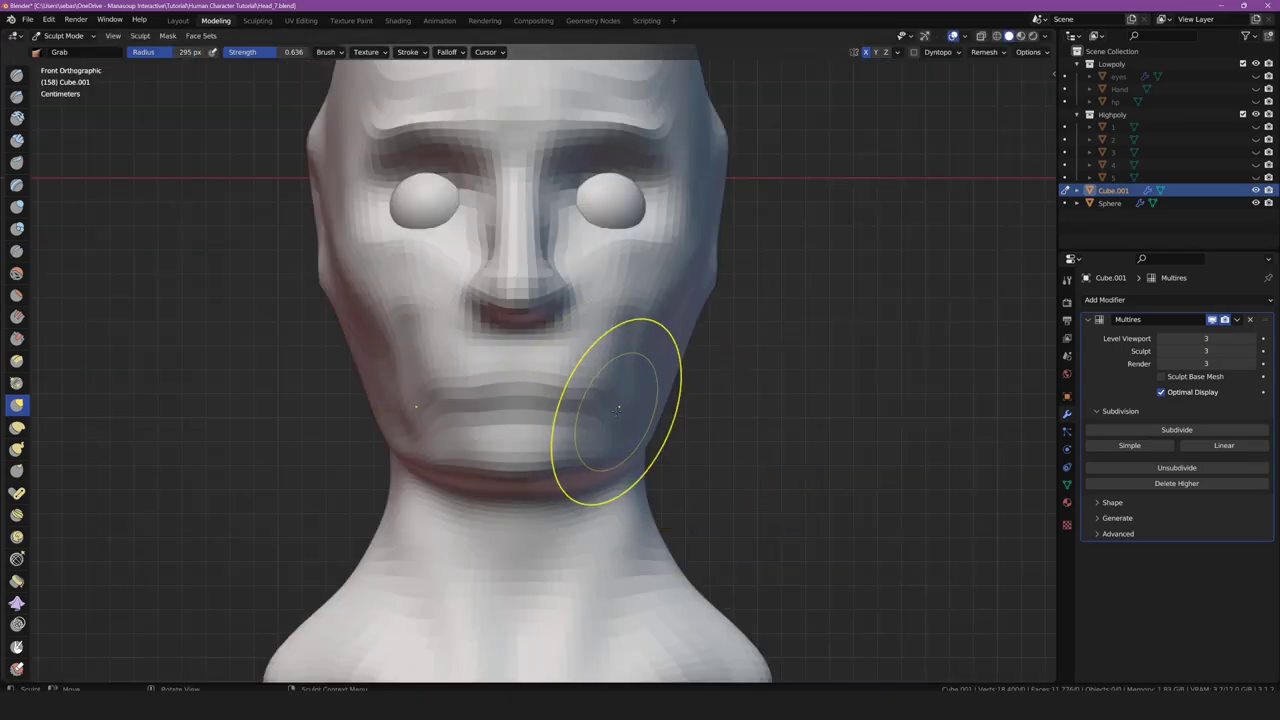
# Bulge the right cheek and jaw outward and pull the chin and lower lip down
pyautogui.moveTo(666, 321)
pyautogui.mouseDown()
pyautogui.moveTo(645, 377)
pyautogui.moveTo(663, 309)
pyautogui.moveTo(611, 443)
pyautogui.mouseUp()
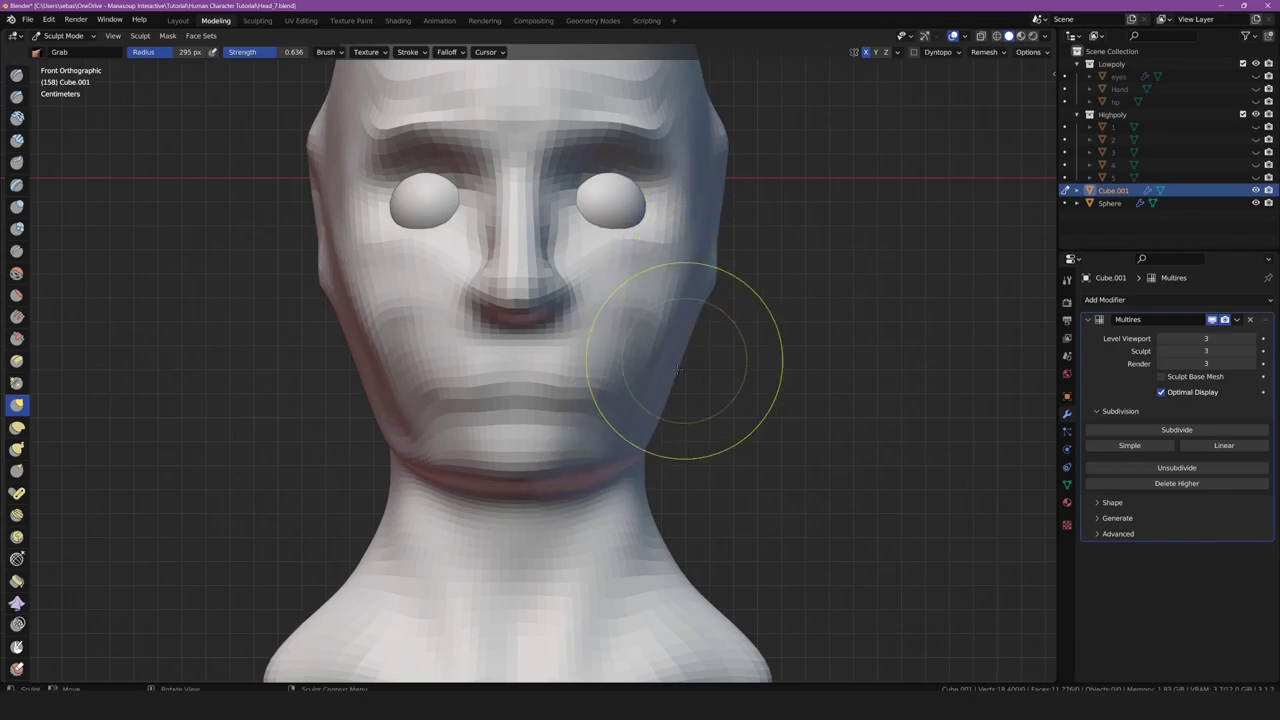
pyautogui.moveTo(665, 375); pyautogui.dragTo(700, 378)
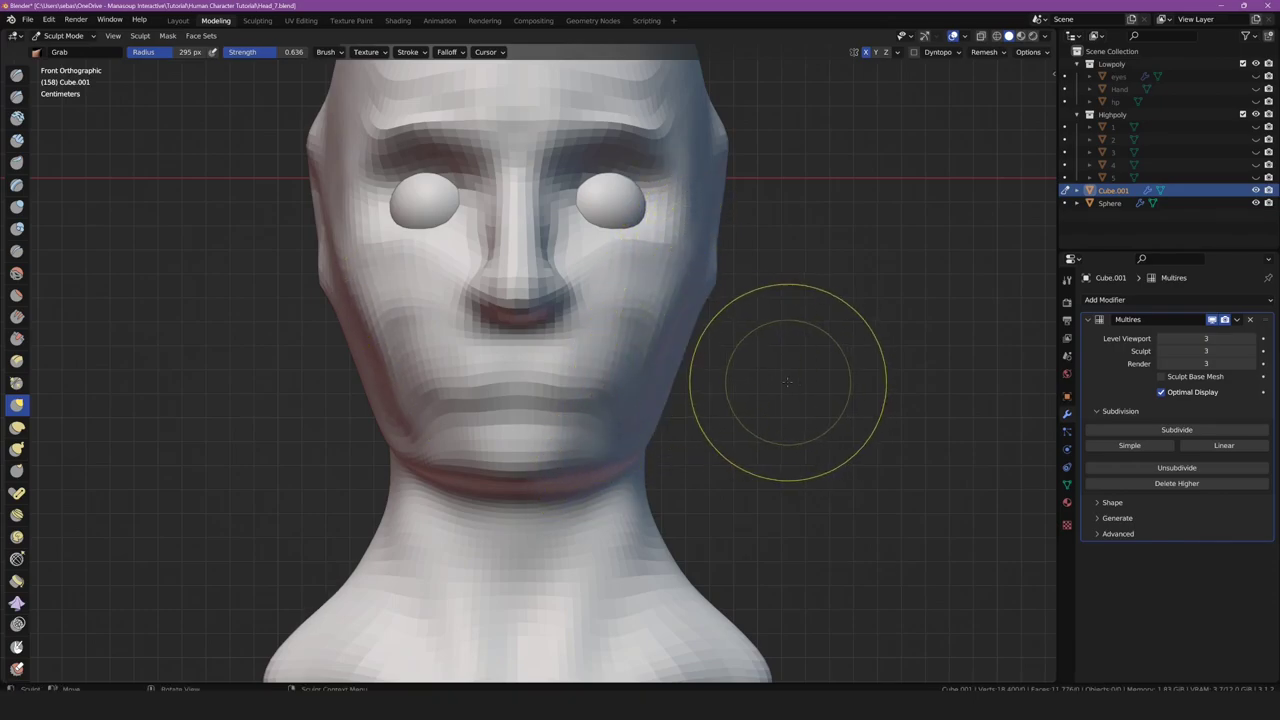
pyautogui.moveTo(443, 371); pyautogui.dragTo(482, 471)
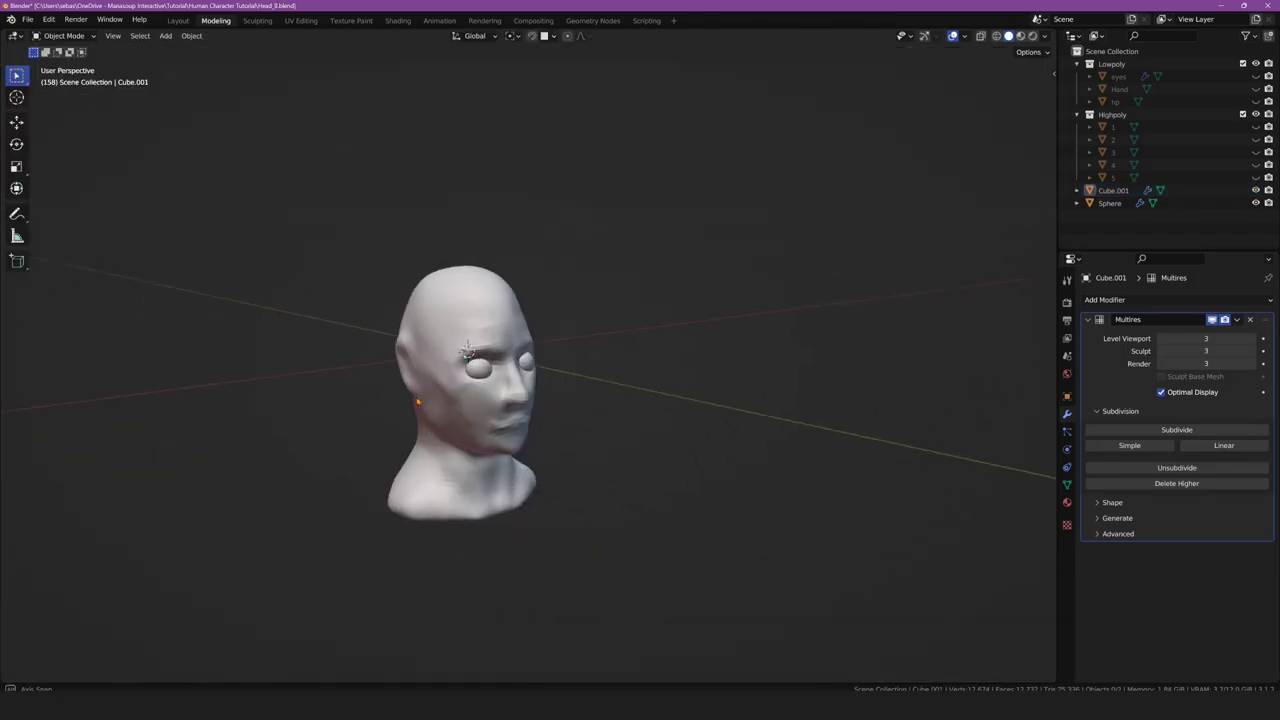
# Orbit to inspect the head, then select Cube.001 and enter Sculpt Mode
pyautogui.moveTo(420, 390)
pyautogui.mouseDown(button='middle')
pyautogui.moveTo(289, 417)
pyautogui.moveTo(200, 455)
pyautogui.moveTo(331, 449)
pyautogui.moveTo(389, 377)
pyautogui.moveTo(354, 363)
pyautogui.moveTo(281, 405)
pyautogui.mouseUp(button='middle')
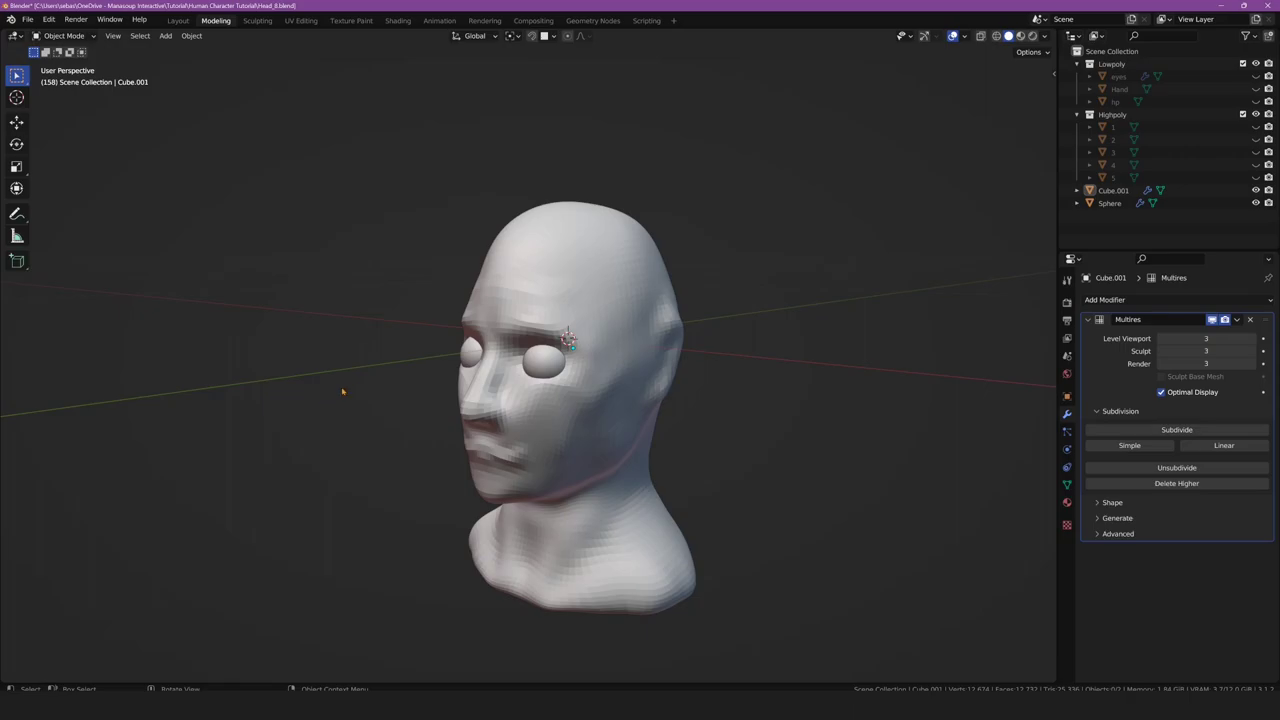
pyautogui.moveTo(342, 391)
pyautogui.mouseDown(button='middle')
pyautogui.moveTo(314, 414)
pyautogui.moveTo(369, 389)
pyautogui.moveTo(566, 370)
pyautogui.moveTo(346, 397)
pyautogui.moveTo(360, 393)
pyautogui.moveTo(360, 360)
pyautogui.moveTo(420, 260)
pyautogui.mouseUp(button='middle')
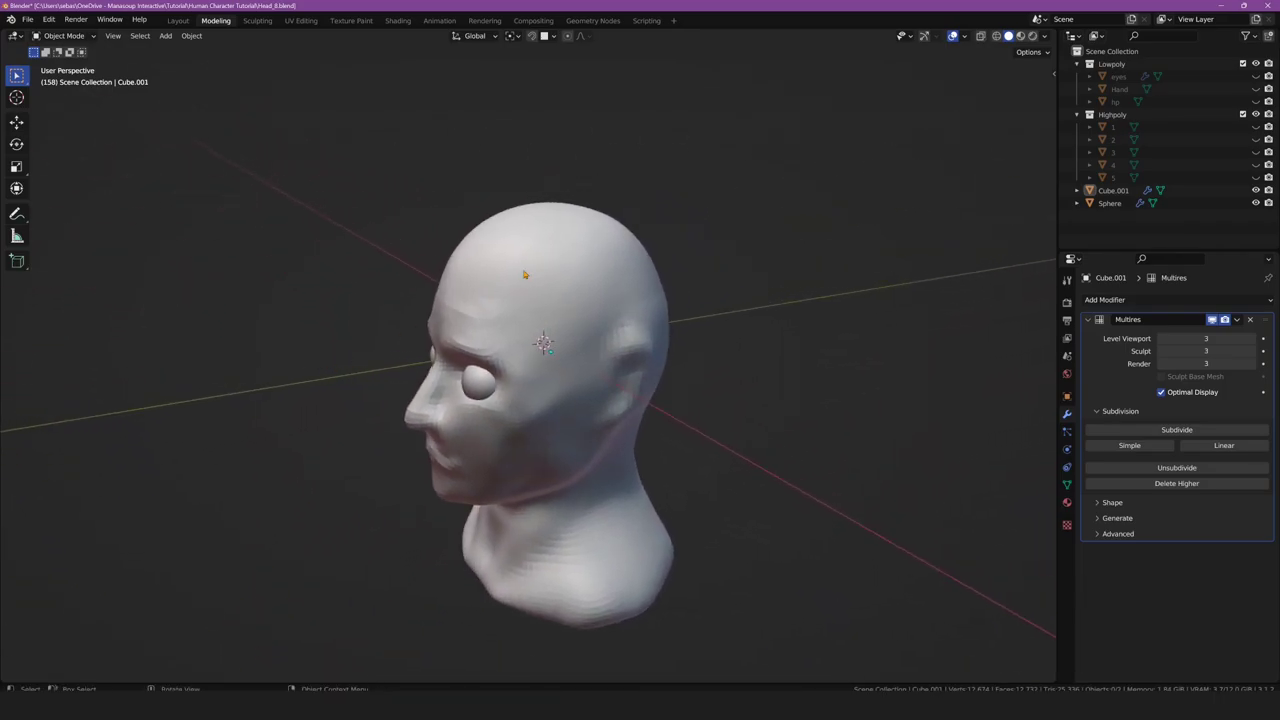
pyautogui.click(530, 272)
pyautogui.click(74, 37)
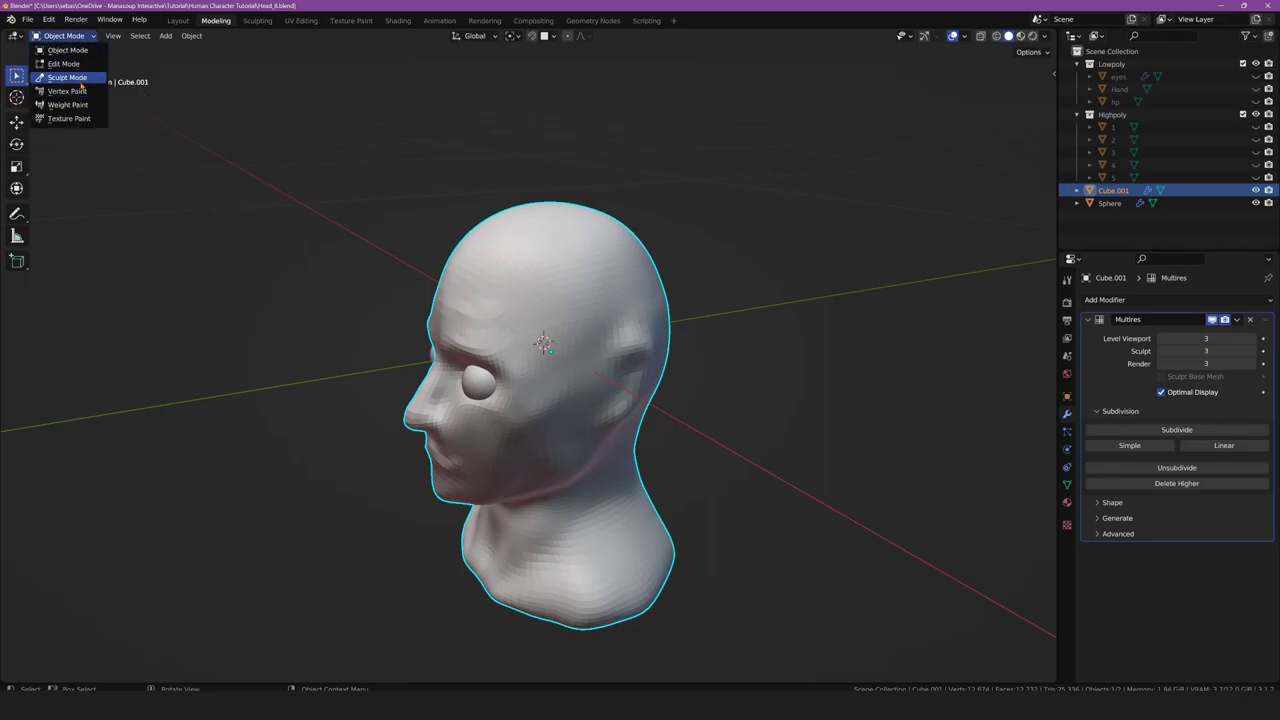
pyautogui.click(70, 77)
# Push the ear inward with Grab and orbit to check it
pyautogui.moveTo(286, 171); pyautogui.dragTo(306, 371, button='middle')
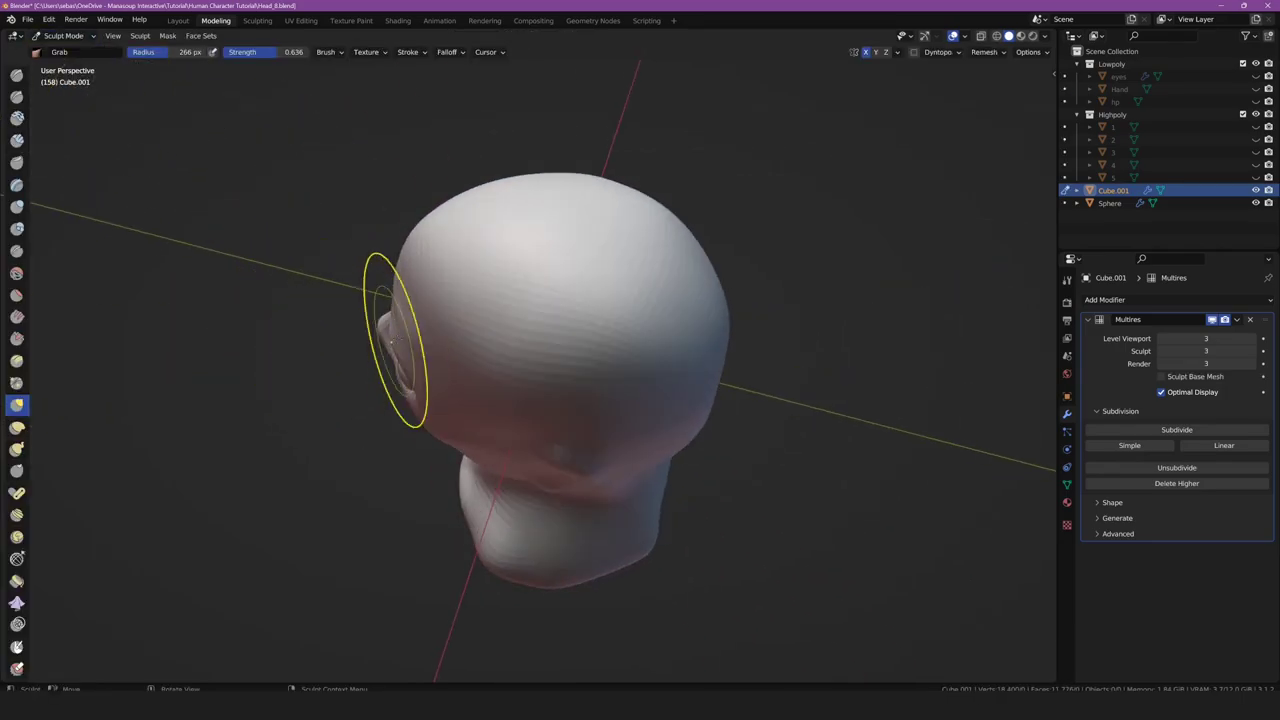
pyautogui.moveTo(395, 340); pyautogui.dragTo(416, 337)
pyautogui.moveTo(403, 338)
pyautogui.mouseDown(button='middle')
pyautogui.moveTo(514, 300)
pyautogui.moveTo(411, 300)
pyautogui.mouseUp(button='middle')
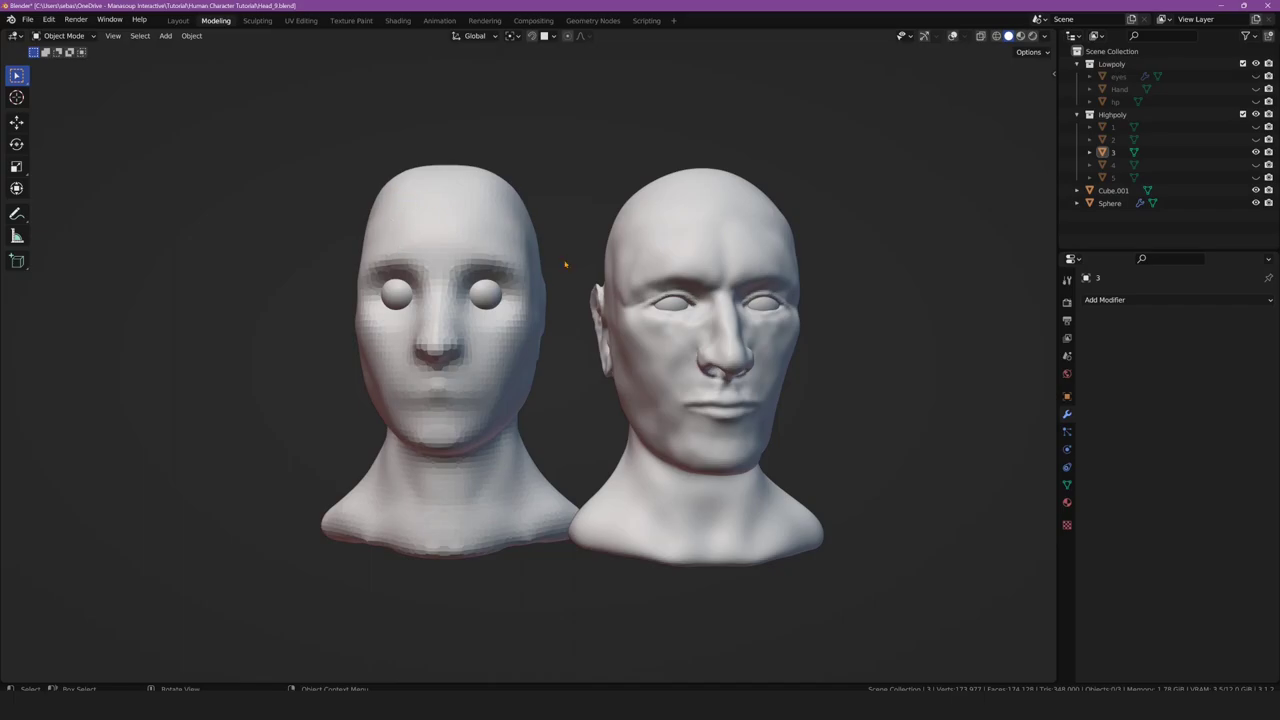
# Subdivide the head's Multires modifier to level 4 and return to Sculpt Mode
pyautogui.moveTo(198, 318)
pyautogui.mouseDown(button='middle')
pyautogui.moveTo(257, 346)
pyautogui.moveTo(309, 343)
pyautogui.moveTo(125, 320)
pyautogui.moveTo(223, 314)
pyautogui.mouseUp(button='middle')
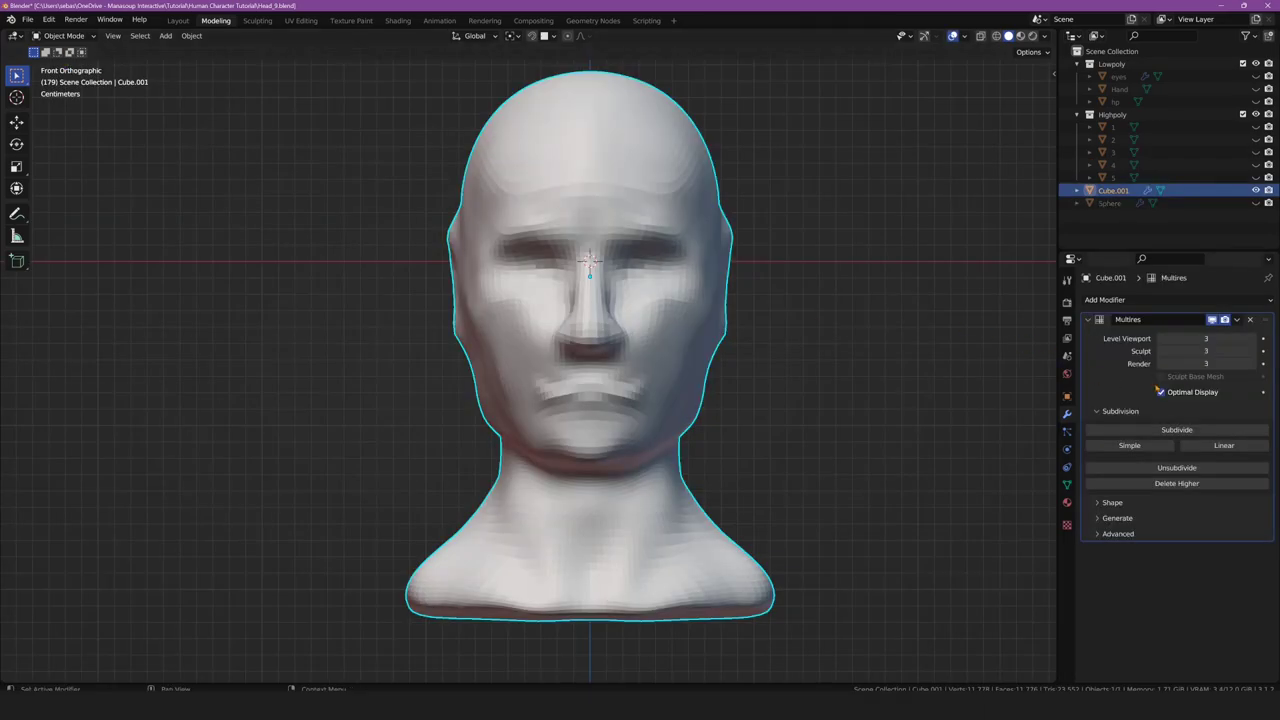
pyautogui.click(1168, 431)
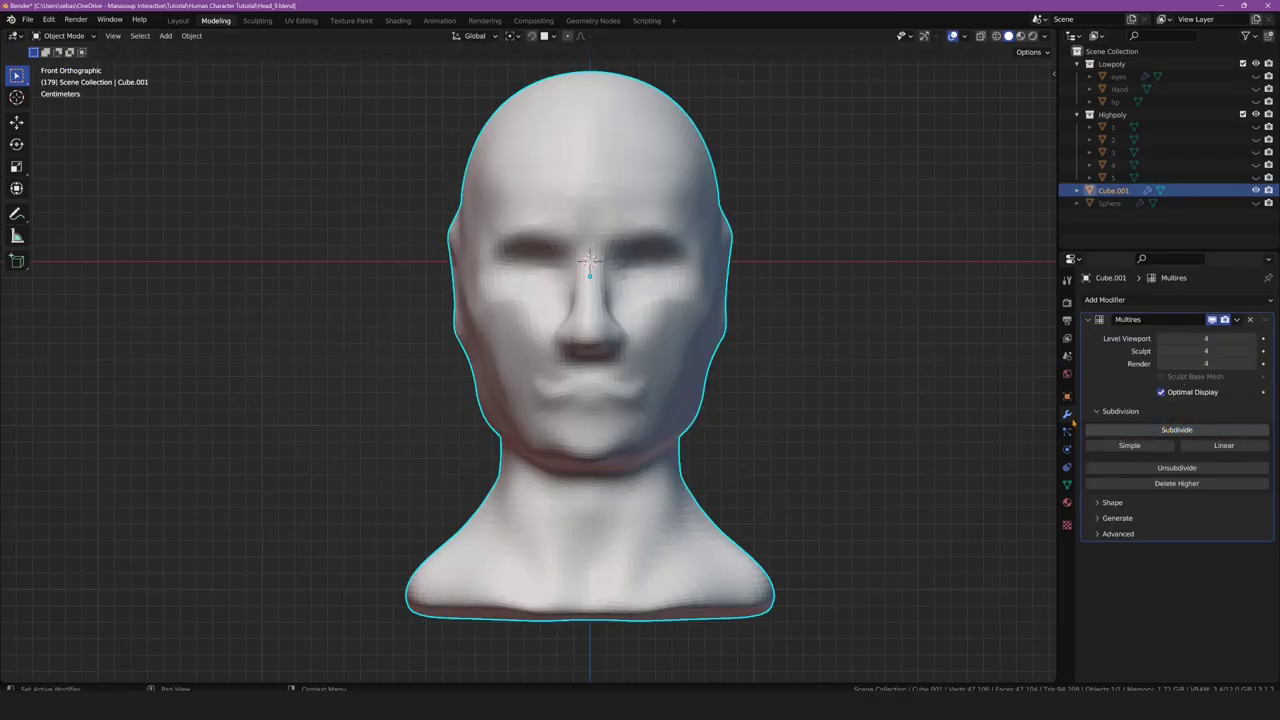
pyautogui.click(66, 37)
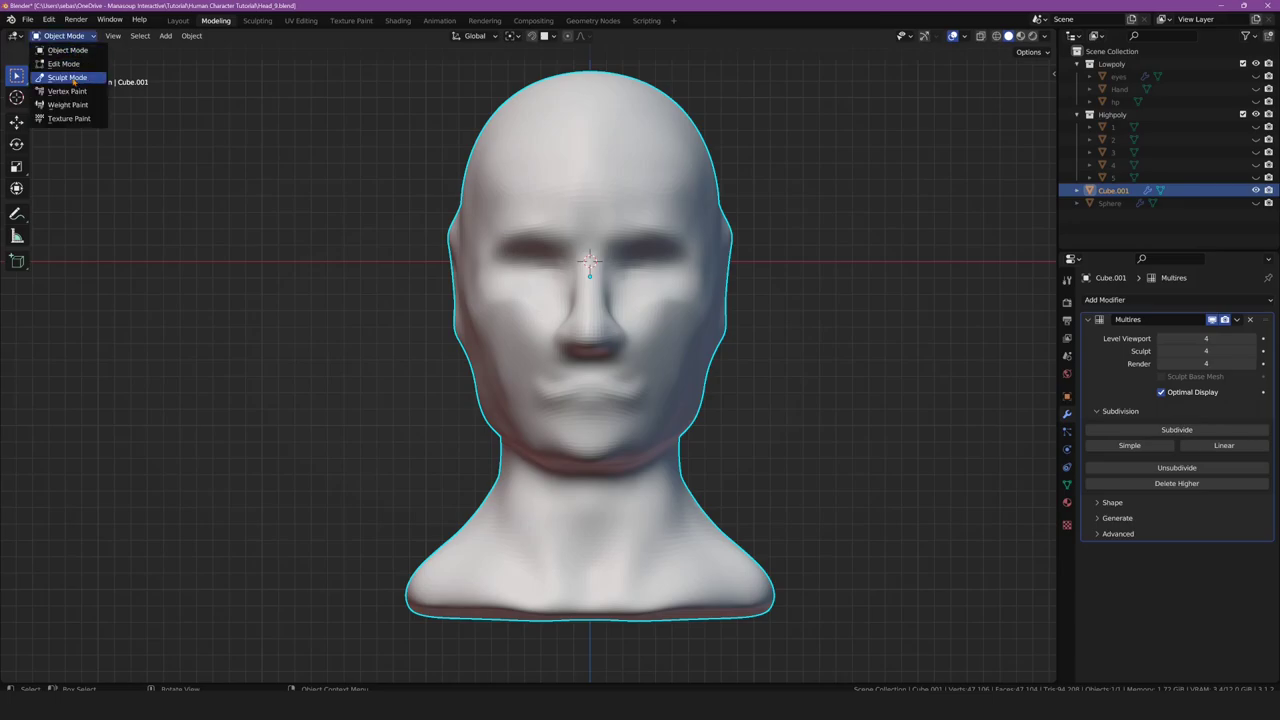
pyautogui.click(72, 79)
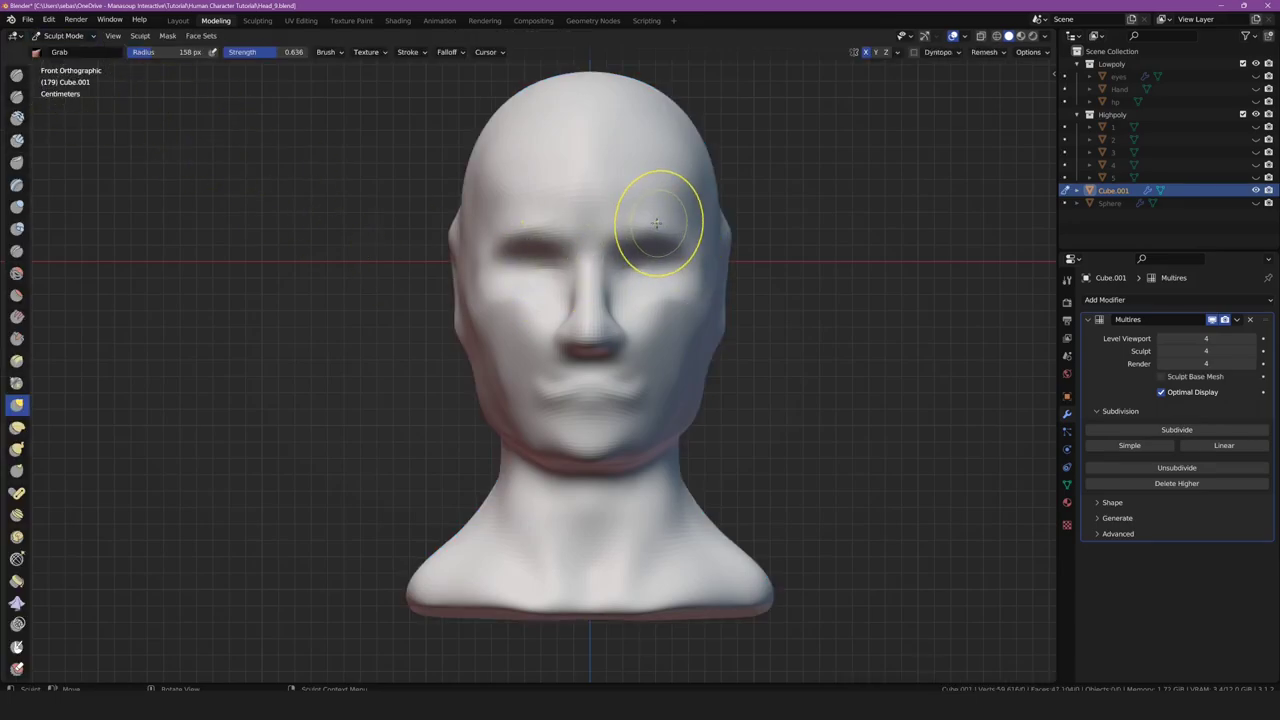
# Zoom in close on the face and Grab-drag the brow region into a new shape
pyautogui.scroll(-1, 640, 220)
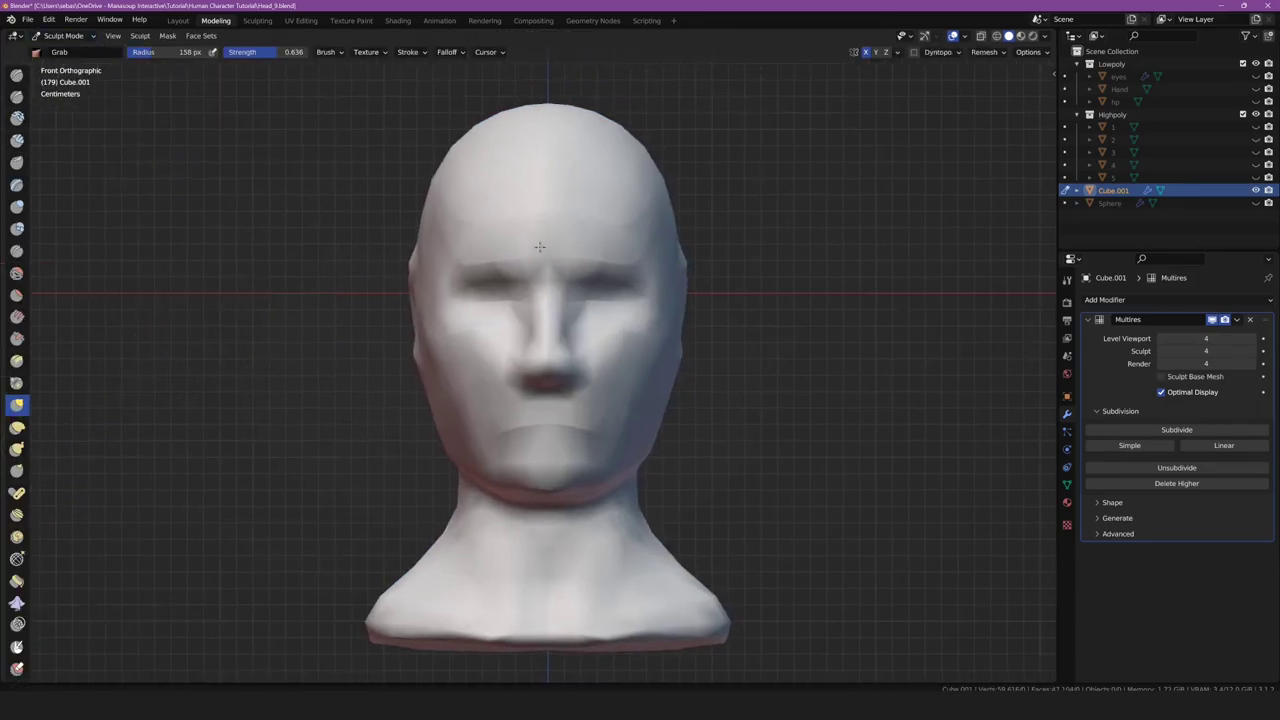
pyautogui.scroll(4, 600, 240)
pyautogui.keyDown('shift'); pyautogui.moveTo(580, 257); pyautogui.dragTo(570, 314, button='middle'); pyautogui.keyUp('shift')
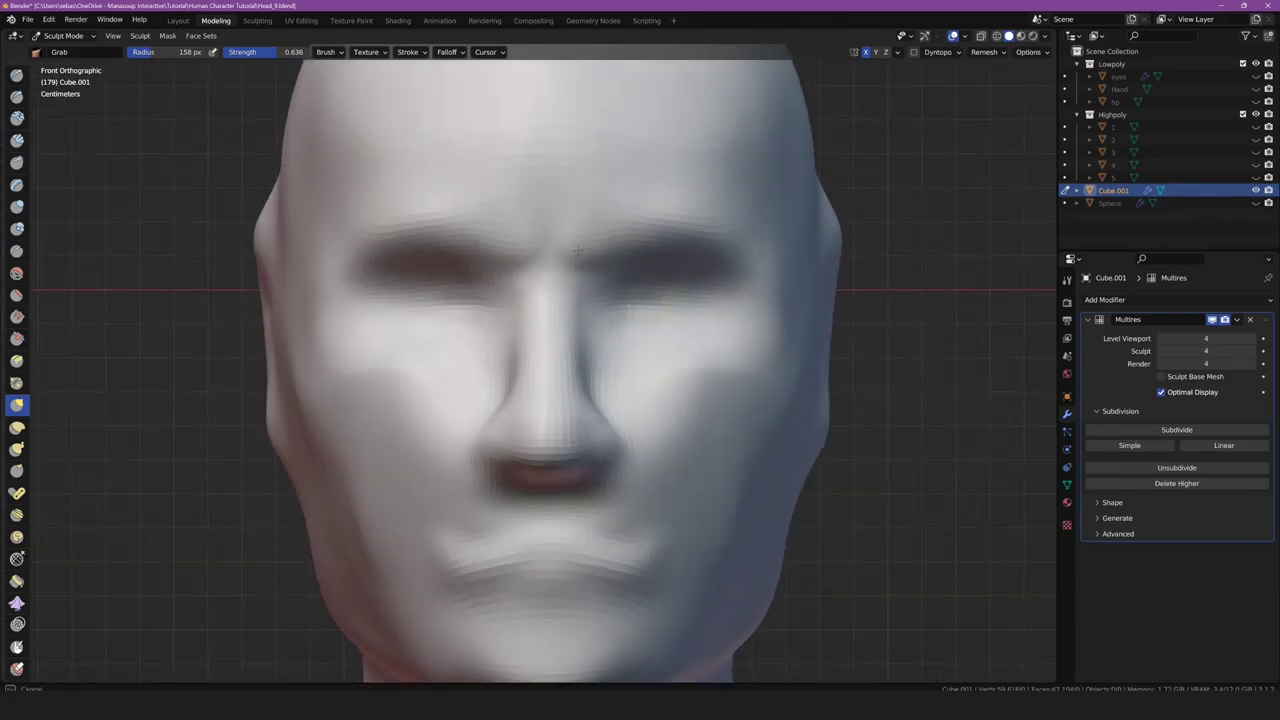
pyautogui.moveTo(665, 220); pyautogui.dragTo(760, 245)
pyautogui.keyDown('shift'); pyautogui.moveTo(723, 225); pyautogui.dragTo(753, 247, button='middle'); pyautogui.keyUp('shift')
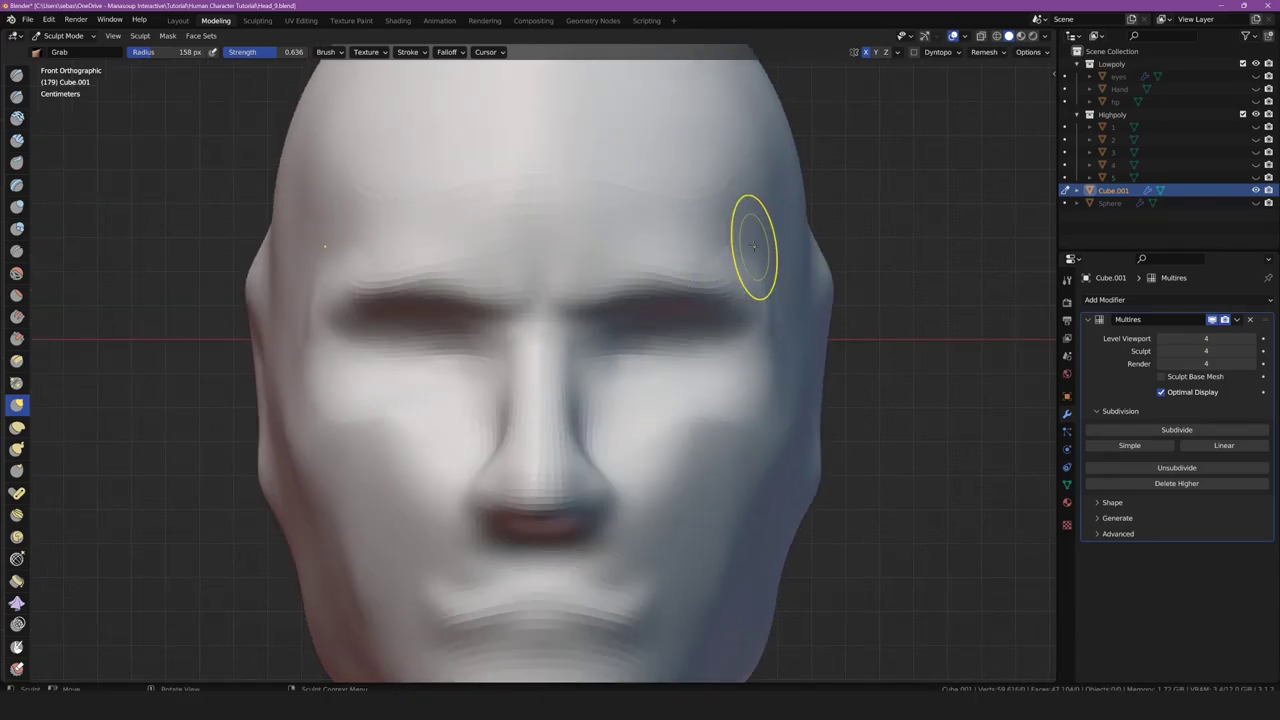
# Enlarge the Grab brush radius to 211 px and reshape the right temple
pyautogui.press('f')
pyautogui.click(755, 240)
pyautogui.moveTo(755, 240); pyautogui.dragTo(760, 236)
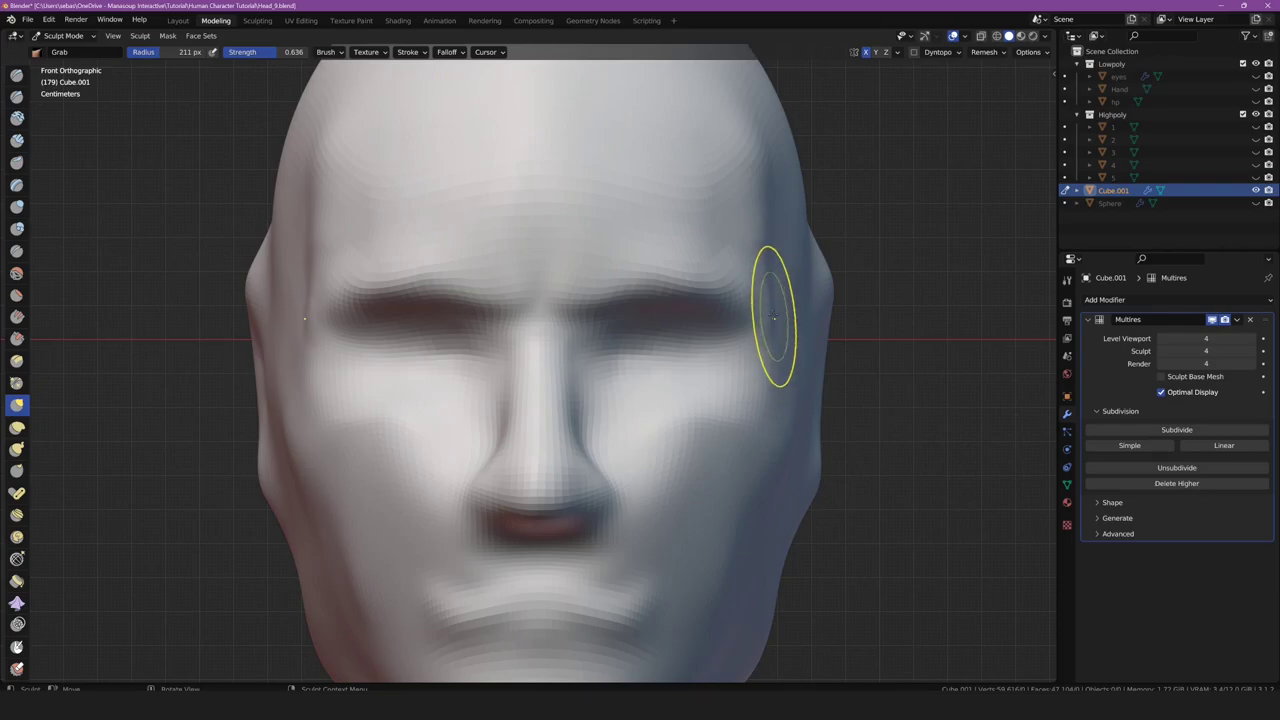
pyautogui.moveTo(771, 329)
pyautogui.mouseDown()
pyautogui.moveTo(778, 312)
pyautogui.moveTo(774, 405)
pyautogui.moveTo(759, 403)
pyautogui.moveTo(729, 457)
pyautogui.mouseUp()
# Grab-sculpt the cheek surfaces and shift the nose slightly to the right
pyautogui.keyDown('shift'); pyautogui.moveTo(729, 457); pyautogui.dragTo(657, 314, button='middle'); pyautogui.keyUp('shift')
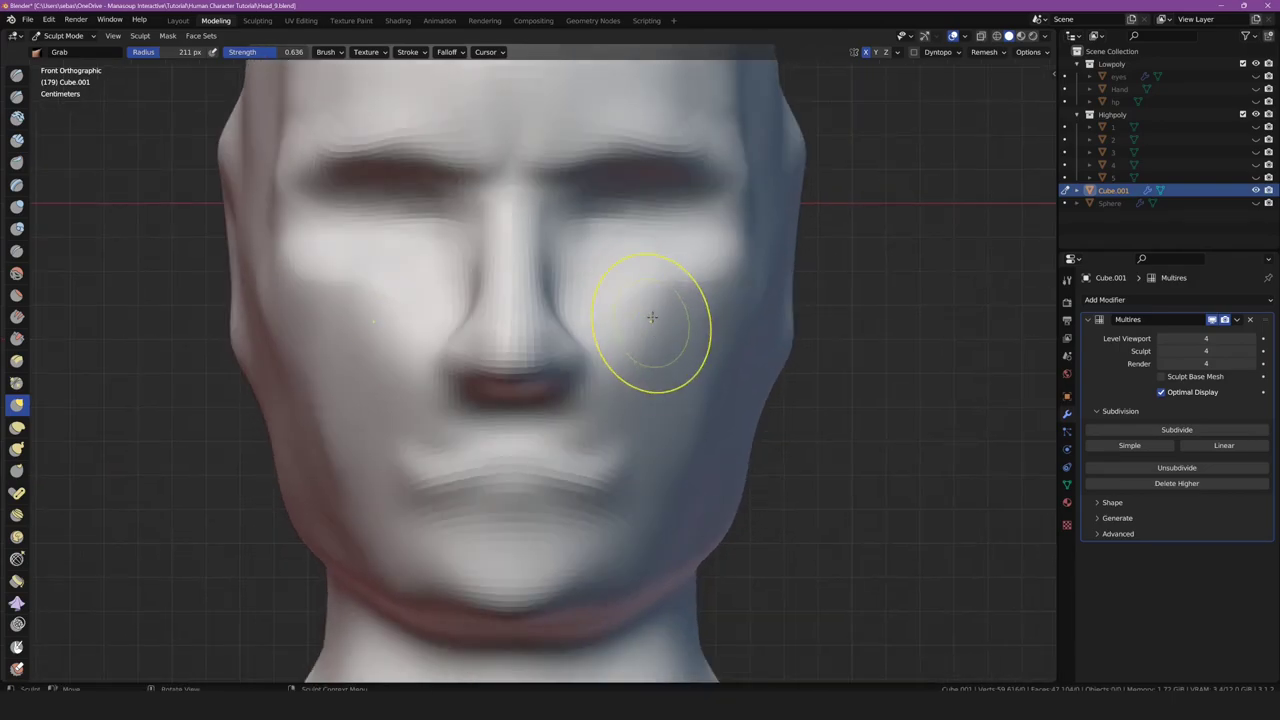
pyautogui.moveTo(651, 317); pyautogui.dragTo(667, 330)
pyautogui.moveTo(690, 288); pyautogui.dragTo(705, 290)
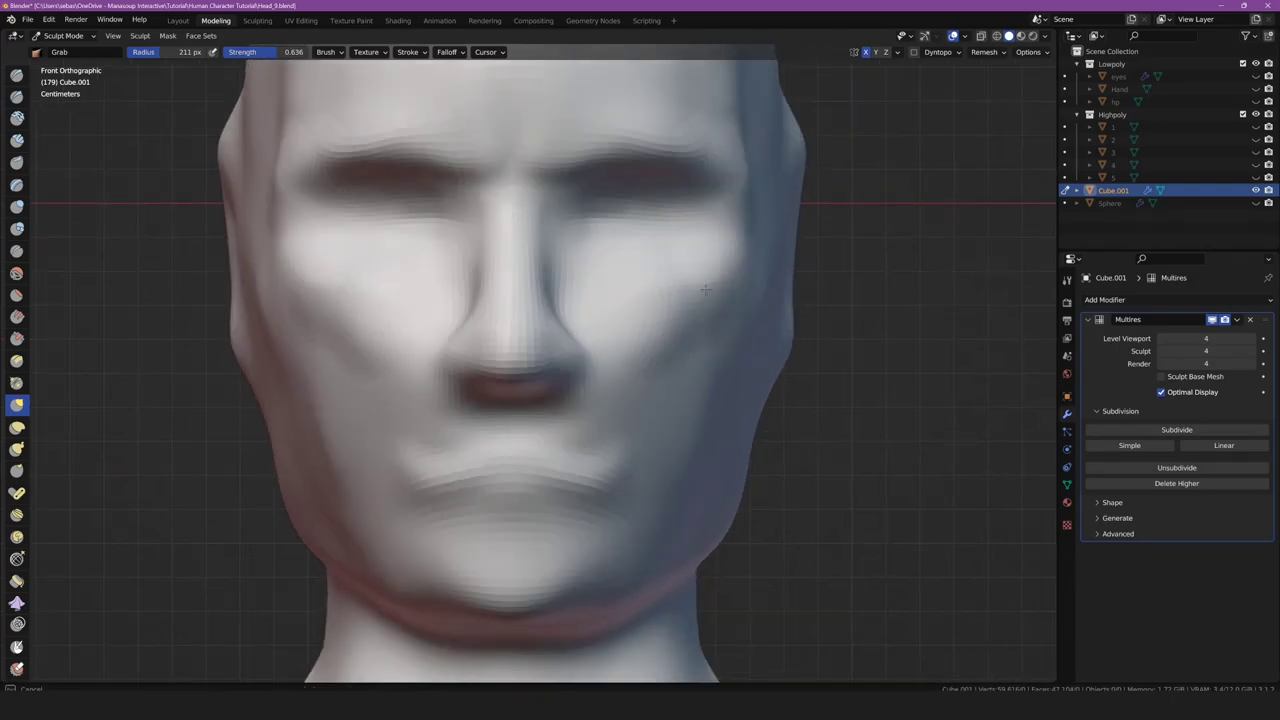
pyautogui.moveTo(661, 358)
pyautogui.mouseDown()
pyautogui.moveTo(674, 331)
pyautogui.moveTo(685, 372)
pyautogui.moveTo(693, 329)
pyautogui.moveTo(671, 400)
pyautogui.moveTo(653, 390)
pyautogui.moveTo(634, 414)
pyautogui.moveTo(653, 409)
pyautogui.moveTo(663, 366)
pyautogui.mouseUp()
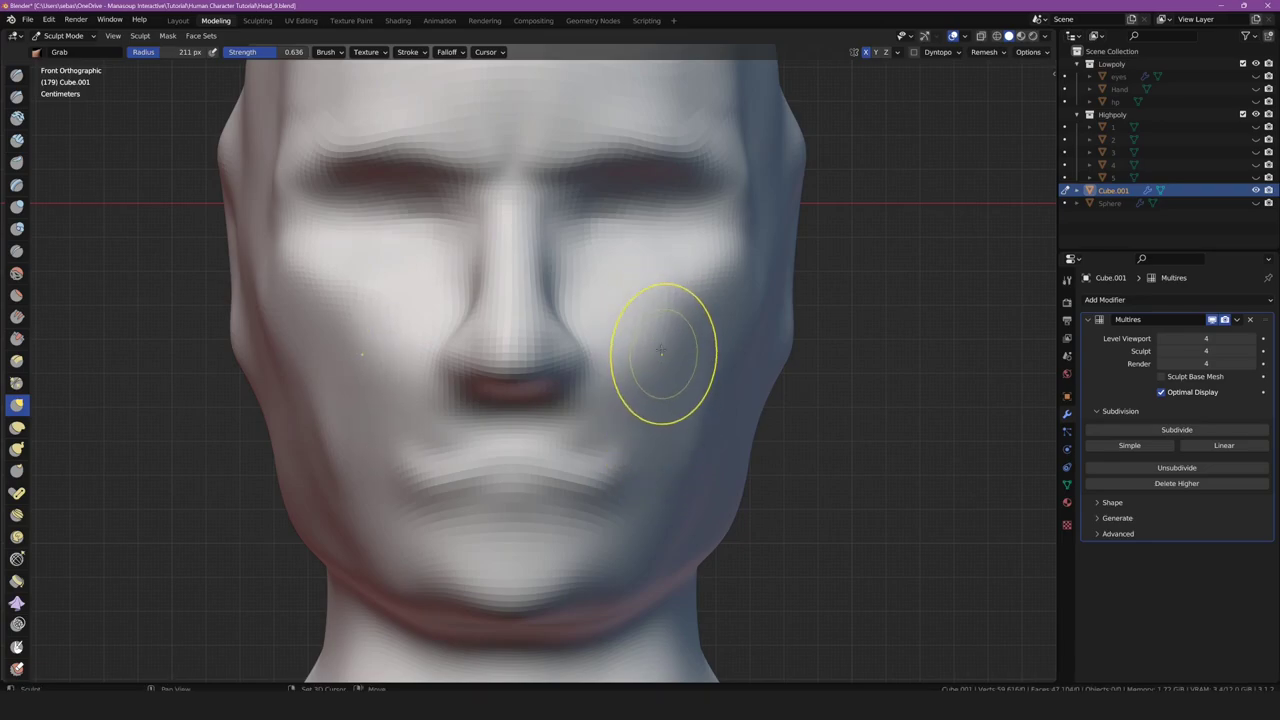
pyautogui.moveTo(562, 251); pyautogui.dragTo(571, 252)
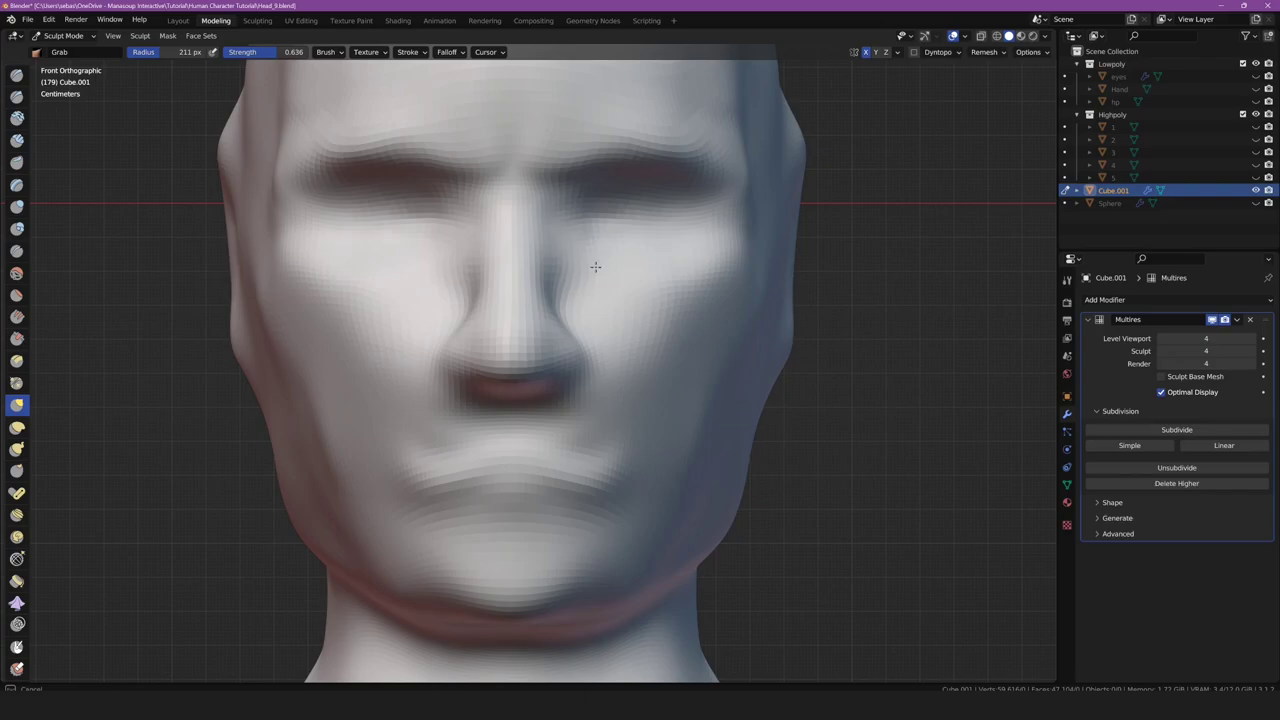
# Frame the brow, then switch to the Draw brush with a 124 px radius
pyautogui.moveTo(560, 238); pyautogui.dragTo(558, 232)
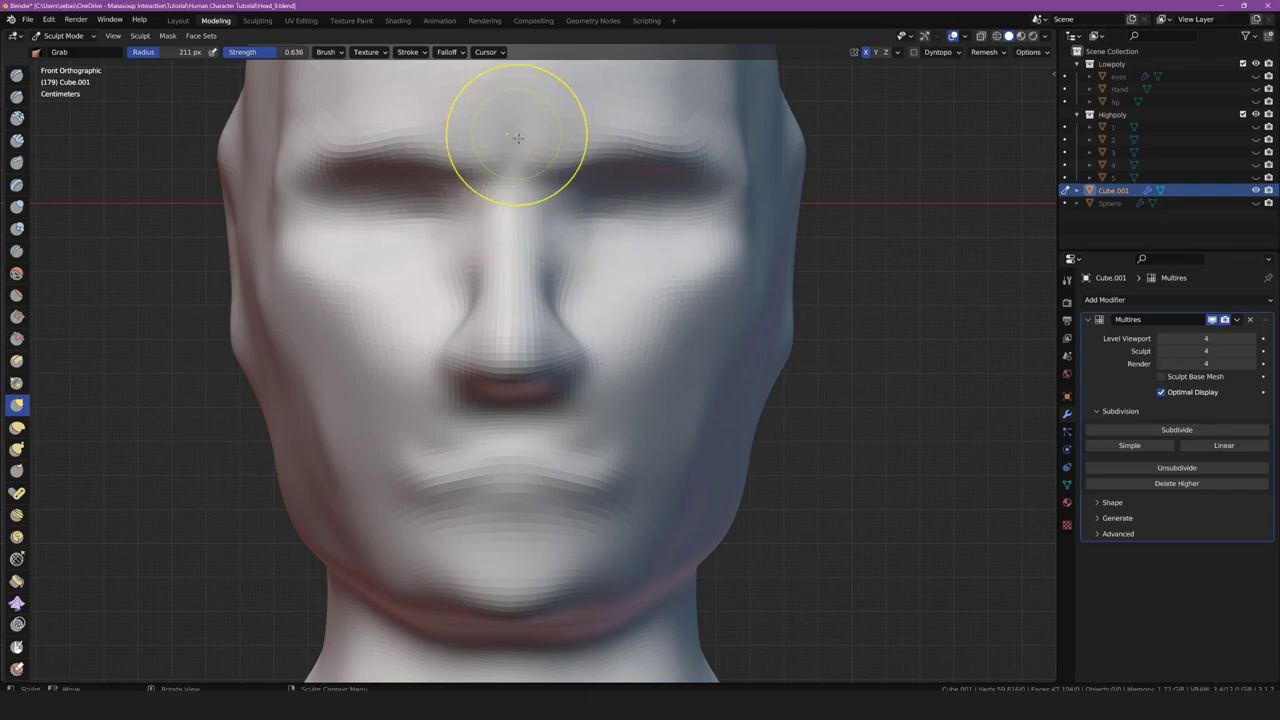
pyautogui.keyDown('shift'); pyautogui.moveTo(509, 157); pyautogui.dragTo(522, 278, button='middle'); pyautogui.keyUp('shift')
pyautogui.click(17, 75)
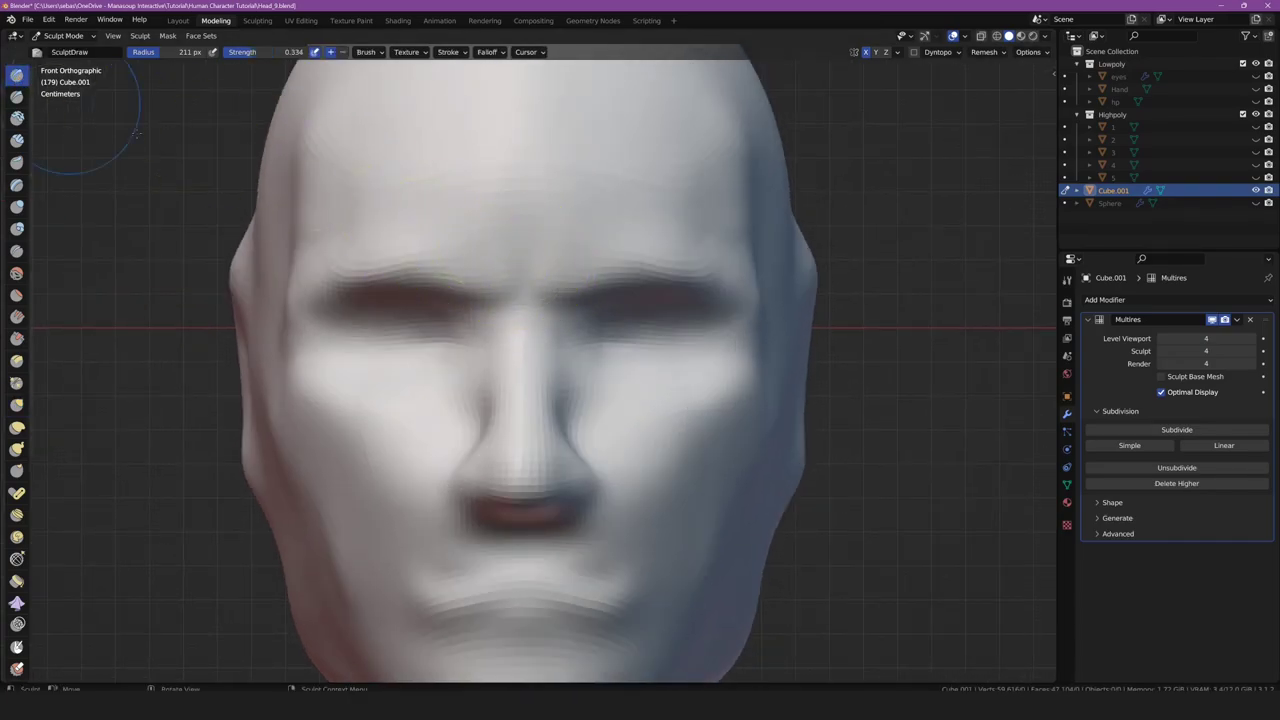
pyautogui.press('f')
pyautogui.click(539, 275)
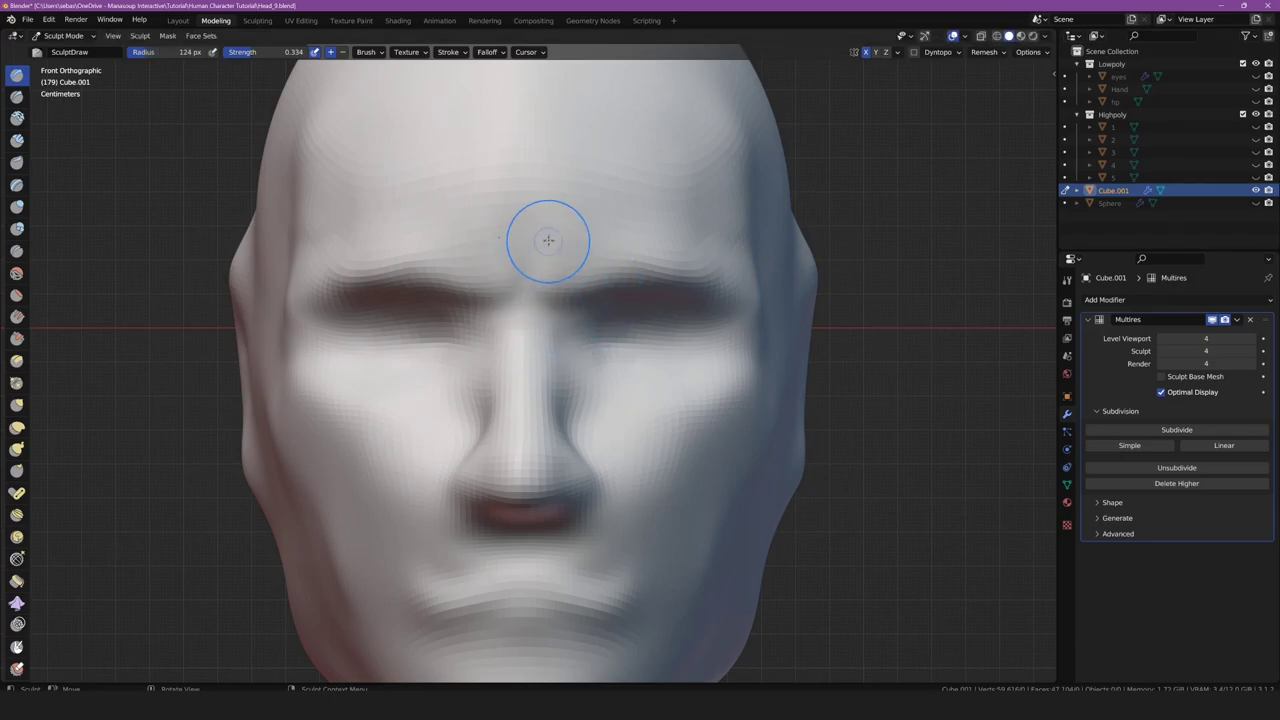
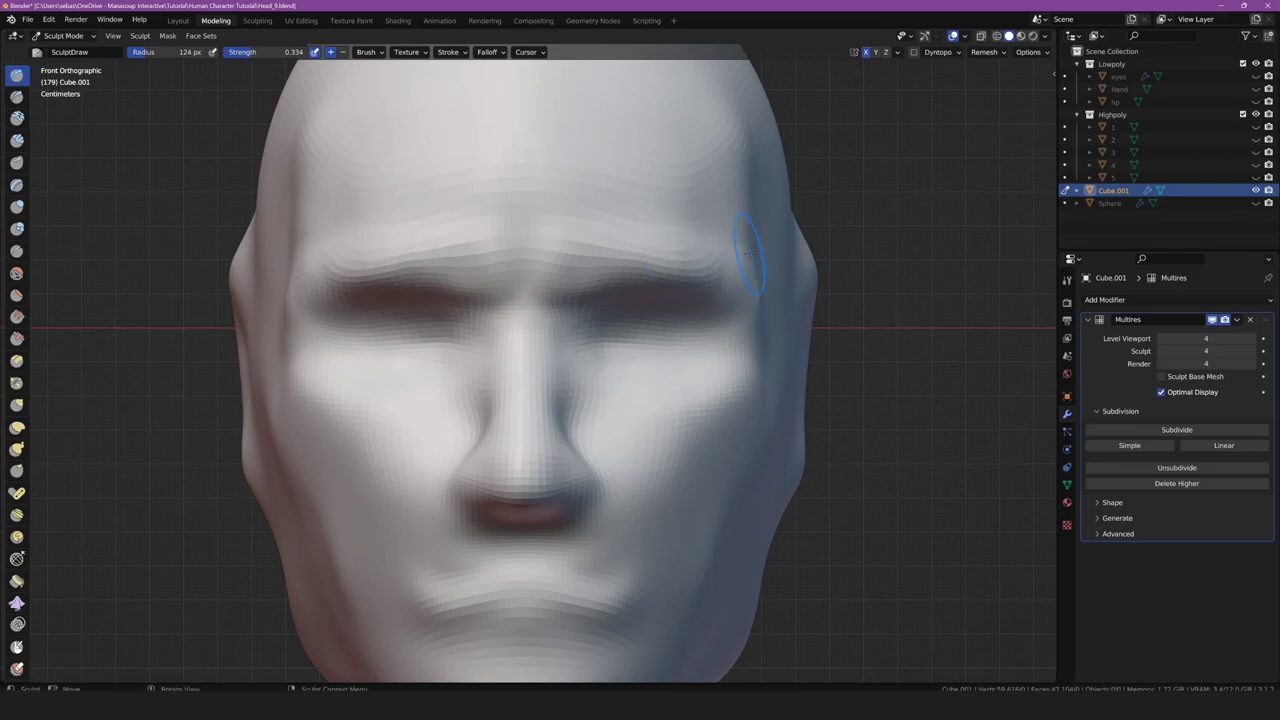
# Sculpt forehead wrinkle ridges, move the eyeball sphere, and reshape the eye-socket edge
pyautogui.moveTo(560, 204)
pyautogui.mouseDown()
pyautogui.moveTo(551, 163)
pyautogui.moveTo(544, 222)
pyautogui.moveTo(638, 198)
pyautogui.mouseUp()
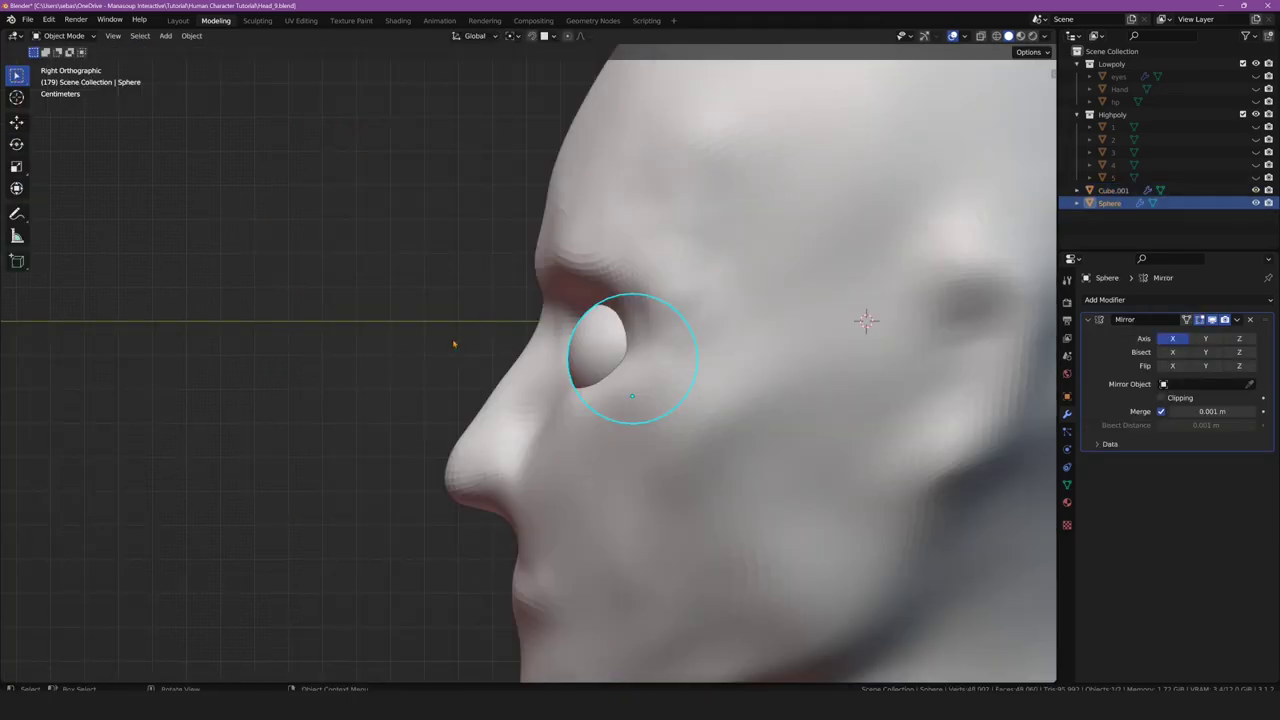
pyautogui.press('g')
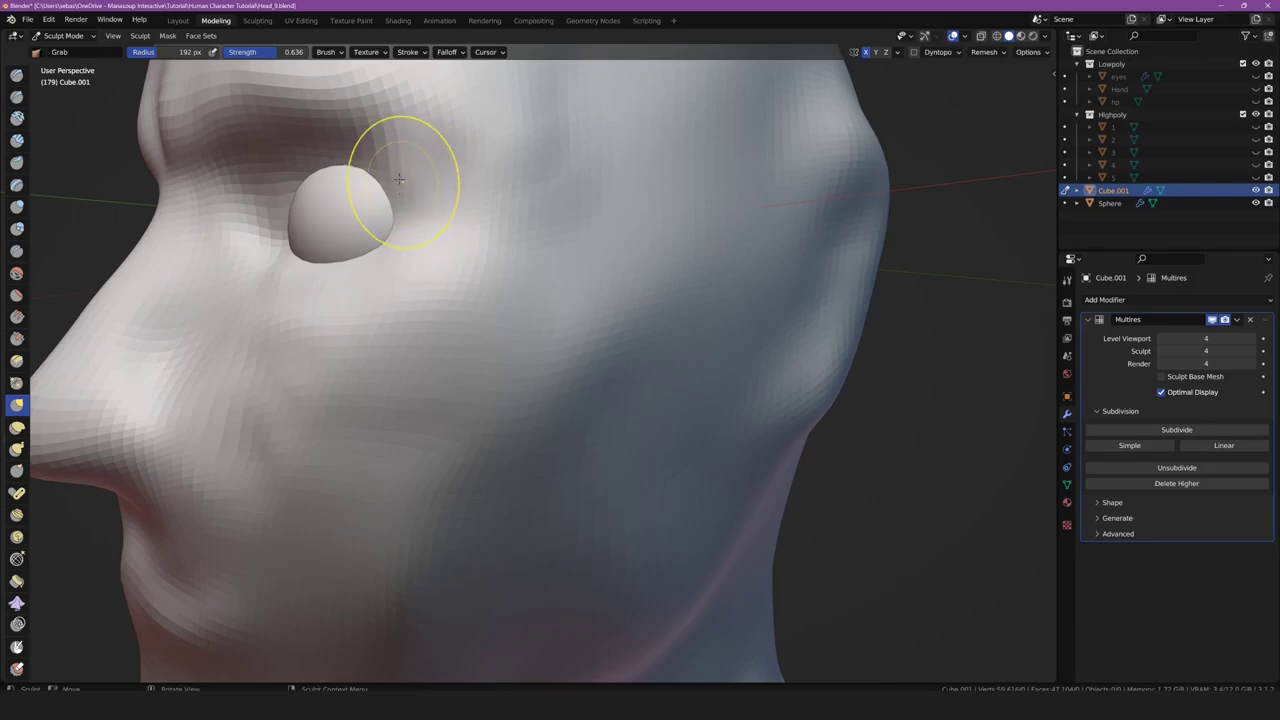
pyautogui.moveTo(358, 175); pyautogui.dragTo(277, 185)
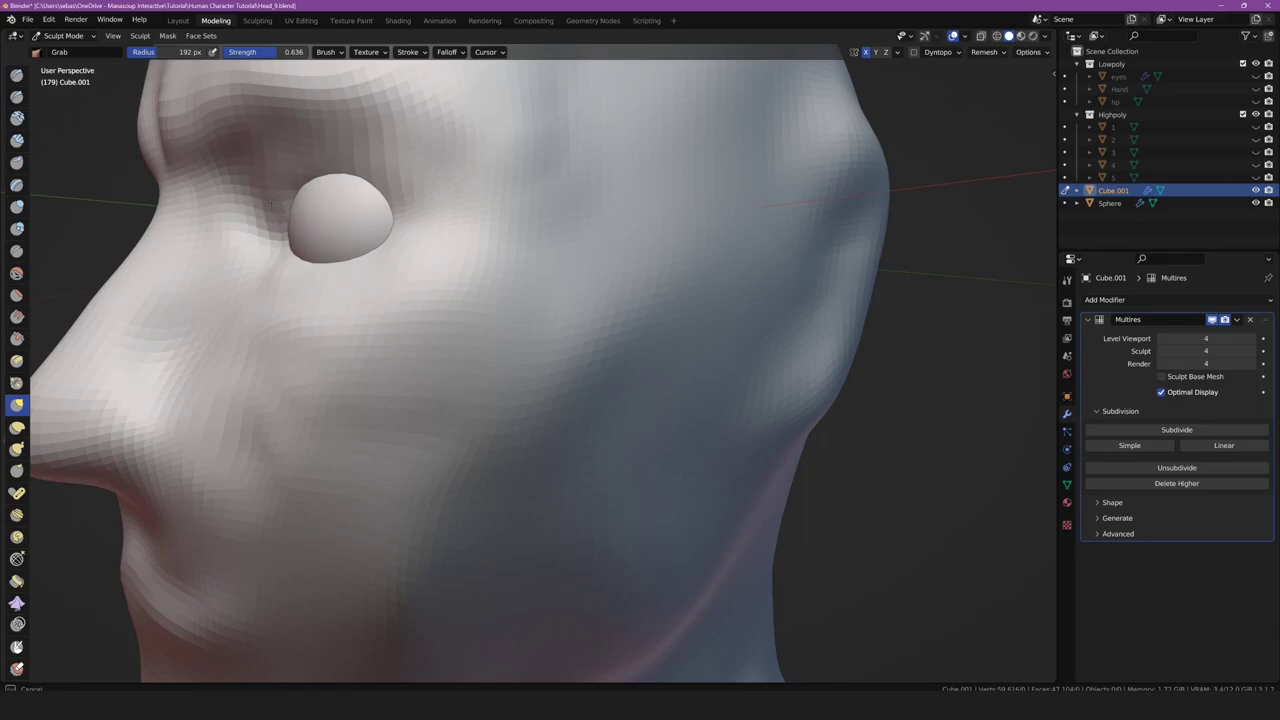
# Wrap the eyelid around the eyeball, reshaping the cheek below and the inner eye corner
pyautogui.press('KP_3')
pyautogui.moveTo(437, 403)
pyautogui.mouseDown()
pyautogui.moveTo(400, 400)
pyautogui.moveTo(397, 415)
pyautogui.moveTo(412, 398)
pyautogui.mouseUp()
pyautogui.press('f')
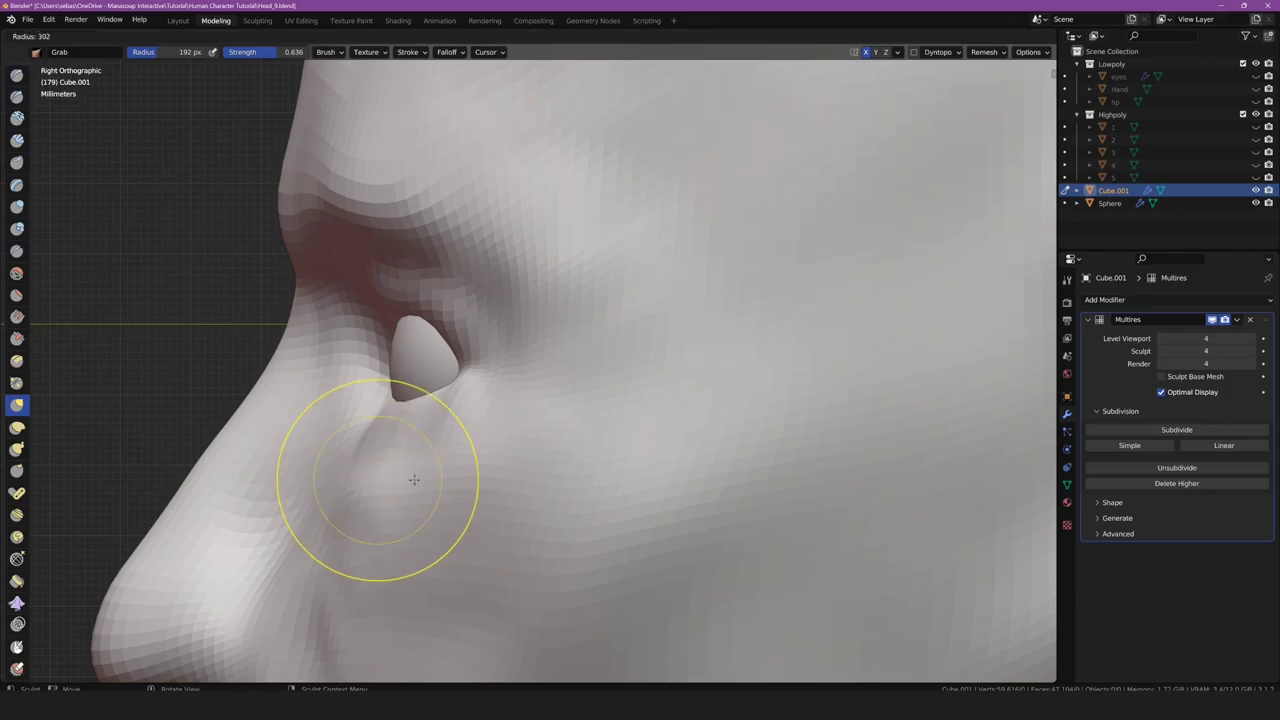
pyautogui.click(423, 471)
pyautogui.moveTo(362, 460)
pyautogui.mouseDown()
pyautogui.moveTo(379, 490)
pyautogui.moveTo(418, 486)
pyautogui.mouseUp()
pyautogui.press('KP_1')
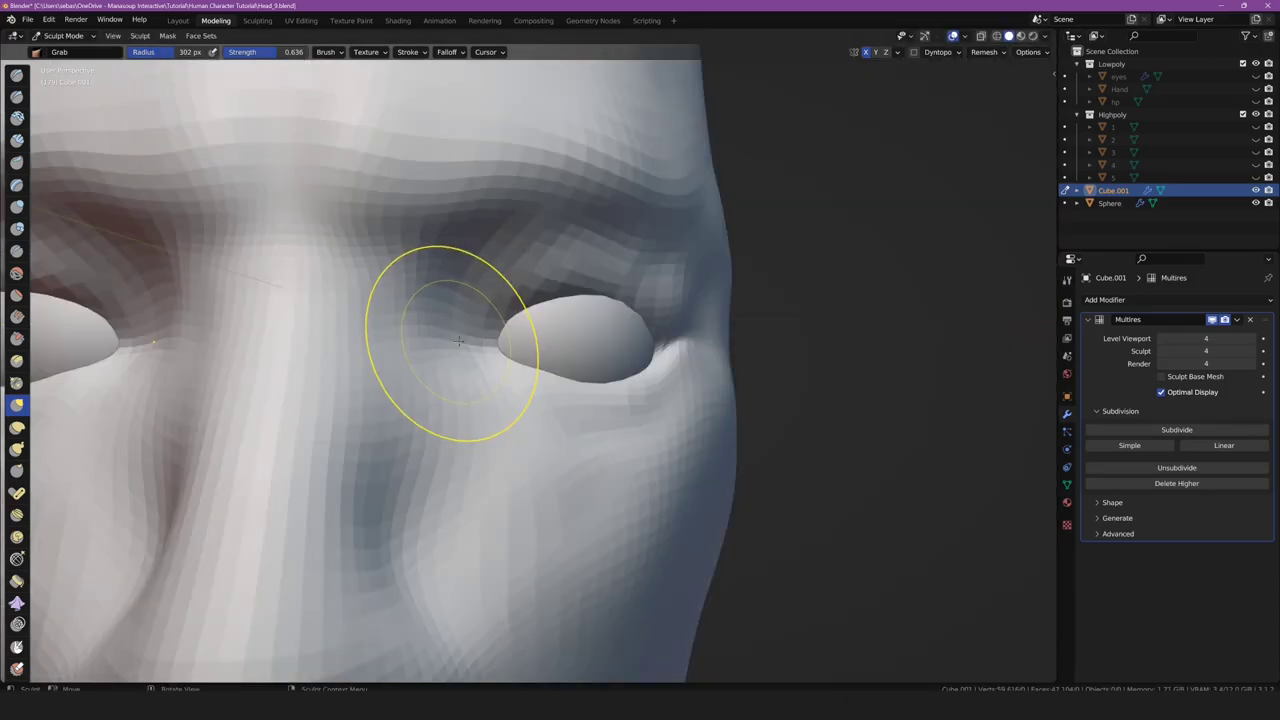
pyautogui.moveTo(414, 366); pyautogui.dragTo(418, 327, button='middle')
pyautogui.moveTo(418, 327)
pyautogui.mouseDown()
pyautogui.moveTo(386, 311)
pyautogui.moveTo(391, 387)
pyautogui.mouseUp()
# Refine the eyelid around the eye in side profile and bring the nose into view
pyautogui.scroll(-5, 391, 387)
pyautogui.scroll(-4, 400, 390)
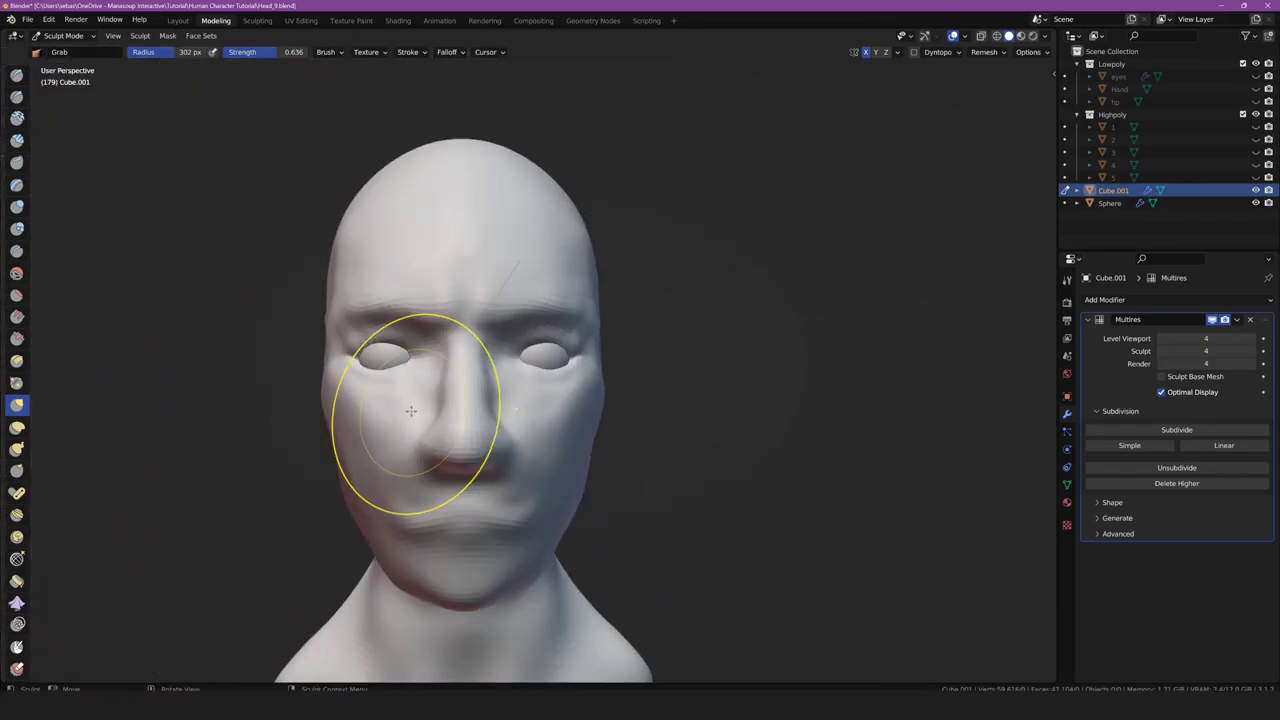
pyautogui.press('KP_1')
pyautogui.press('KP_3')
pyautogui.scroll(5, 593, 314)
pyautogui.moveTo(593, 314); pyautogui.dragTo(590, 318)
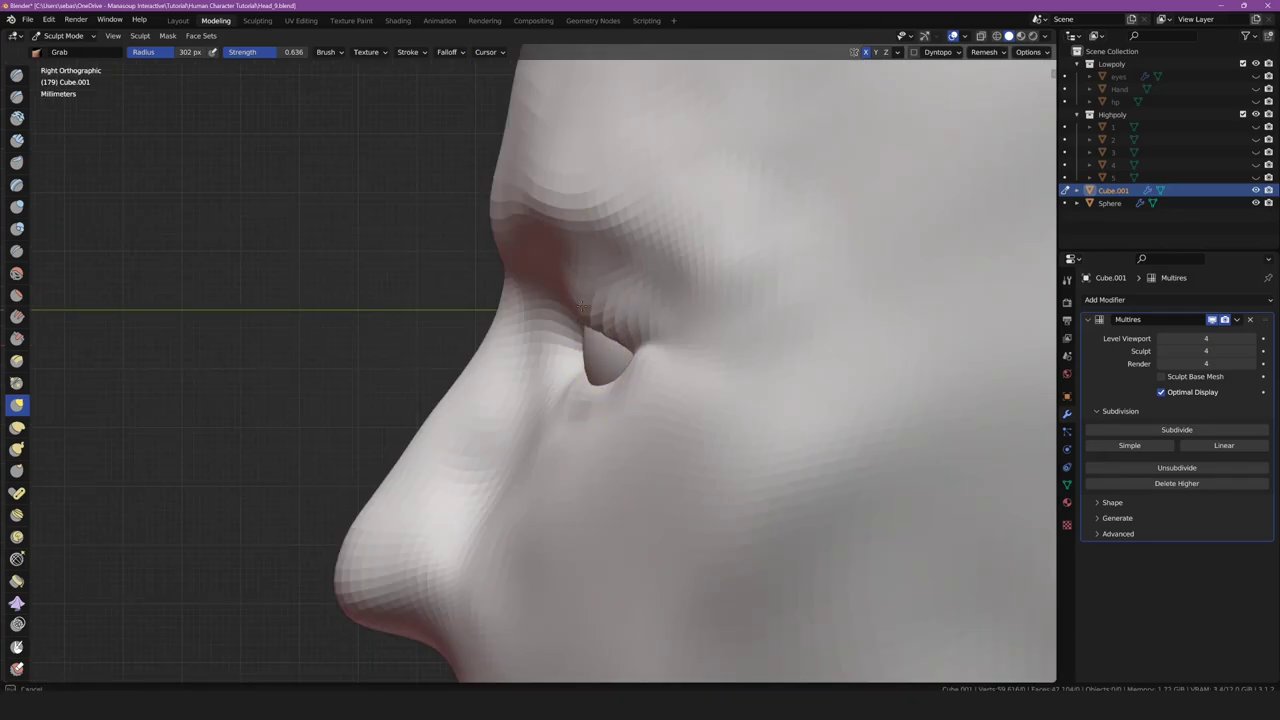
pyautogui.keyDown('shift'); pyautogui.moveTo(572, 314); pyautogui.dragTo(568, 177, button='middle'); pyautogui.keyUp('shift')
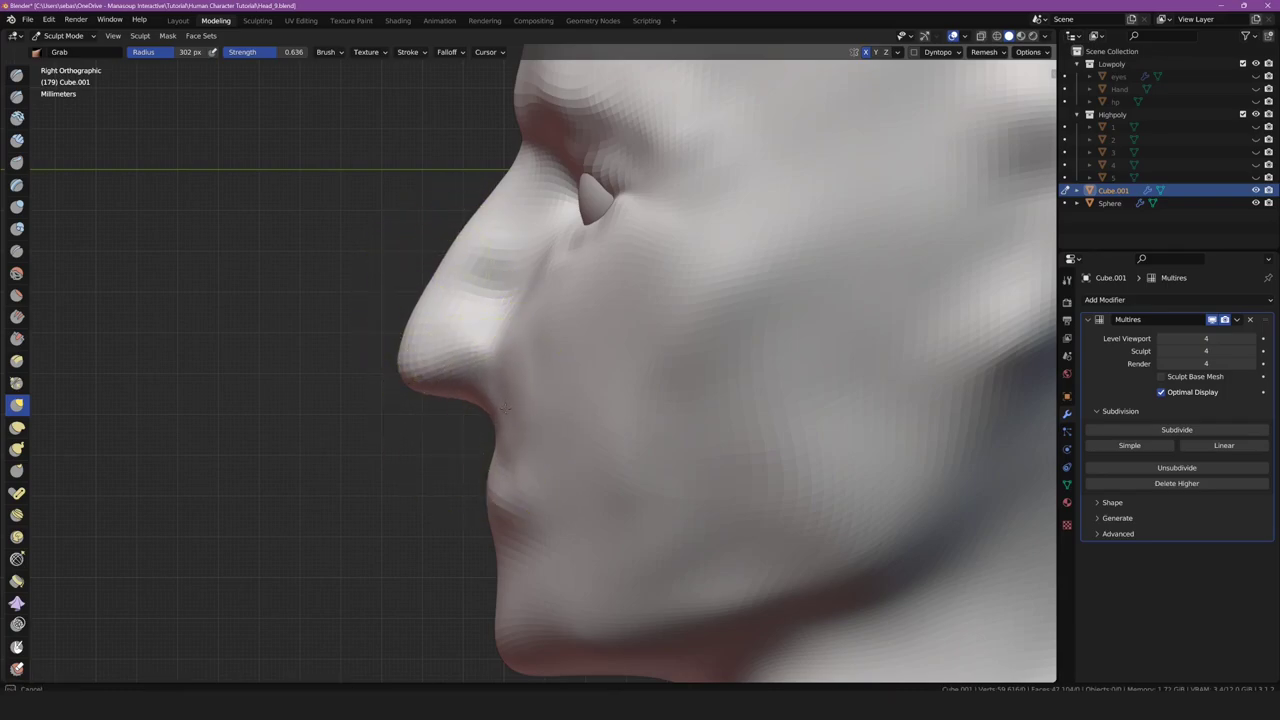
pyautogui.click(16, 74)
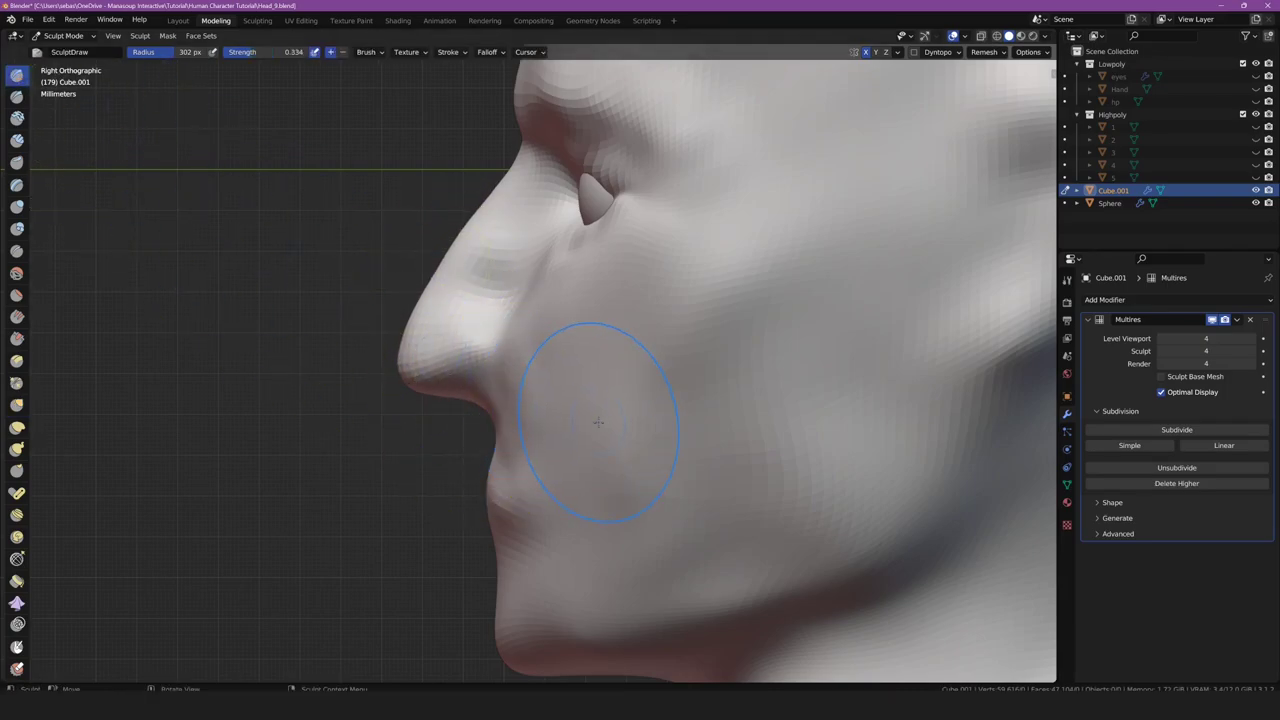
# Shrink the Draw brush and carve a groove beside the nose wing
pyautogui.press('f')
pyautogui.click(545, 405)
pyautogui.moveTo(529, 391)
pyautogui.mouseDown(button='middle')
pyautogui.moveTo(350, 376)
pyautogui.moveTo(381, 432)
pyautogui.mouseUp(button='middle')
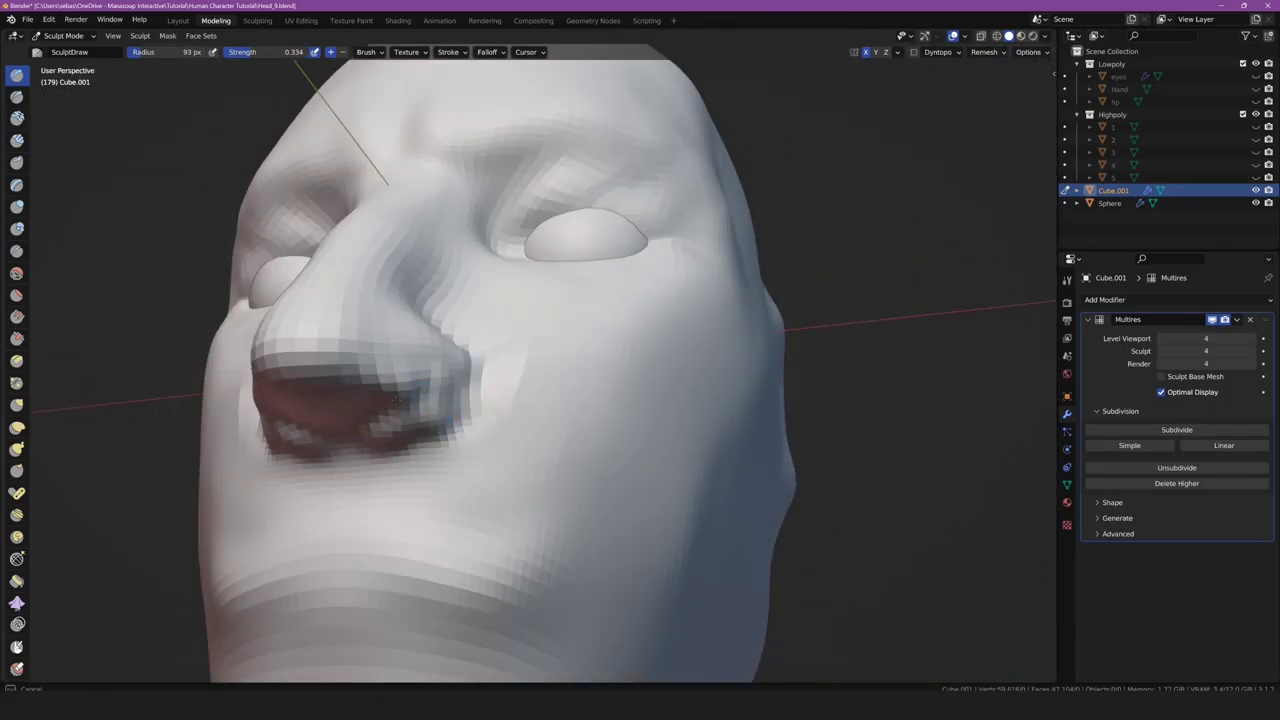
pyautogui.moveTo(405, 383); pyautogui.dragTo(400, 380, button='middle')
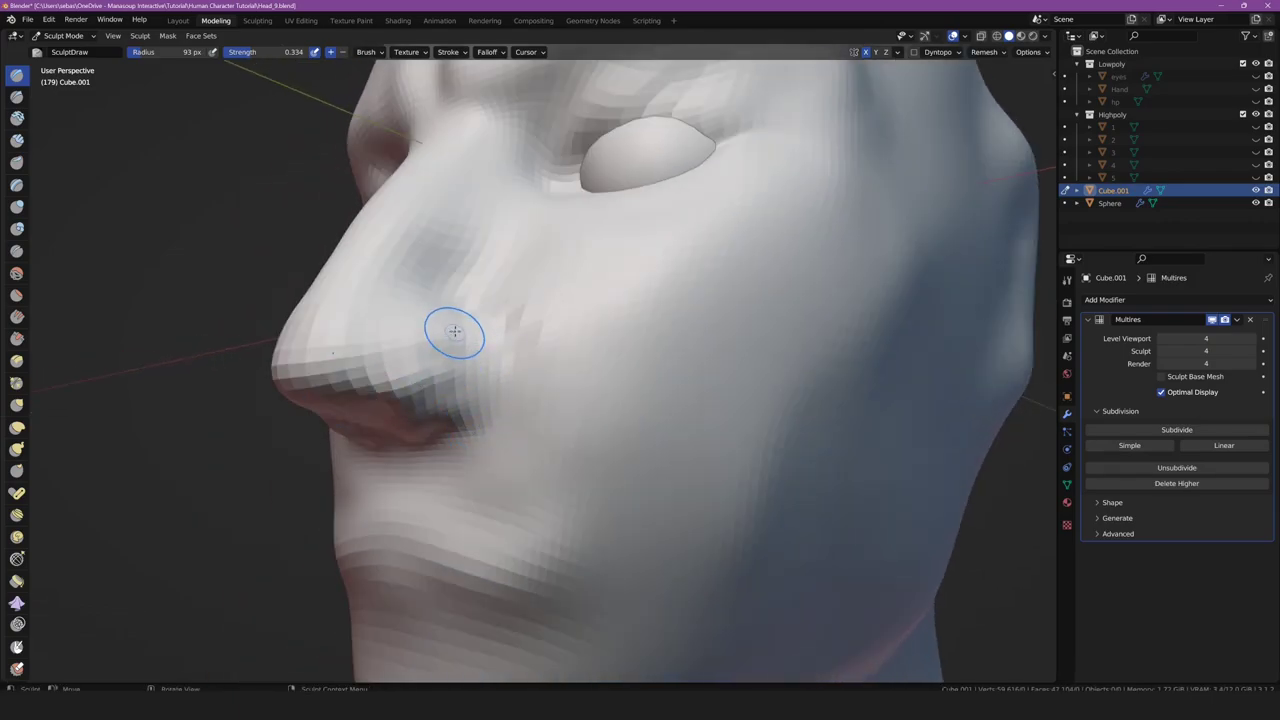
pyautogui.moveTo(492, 338); pyautogui.dragTo(496, 365)
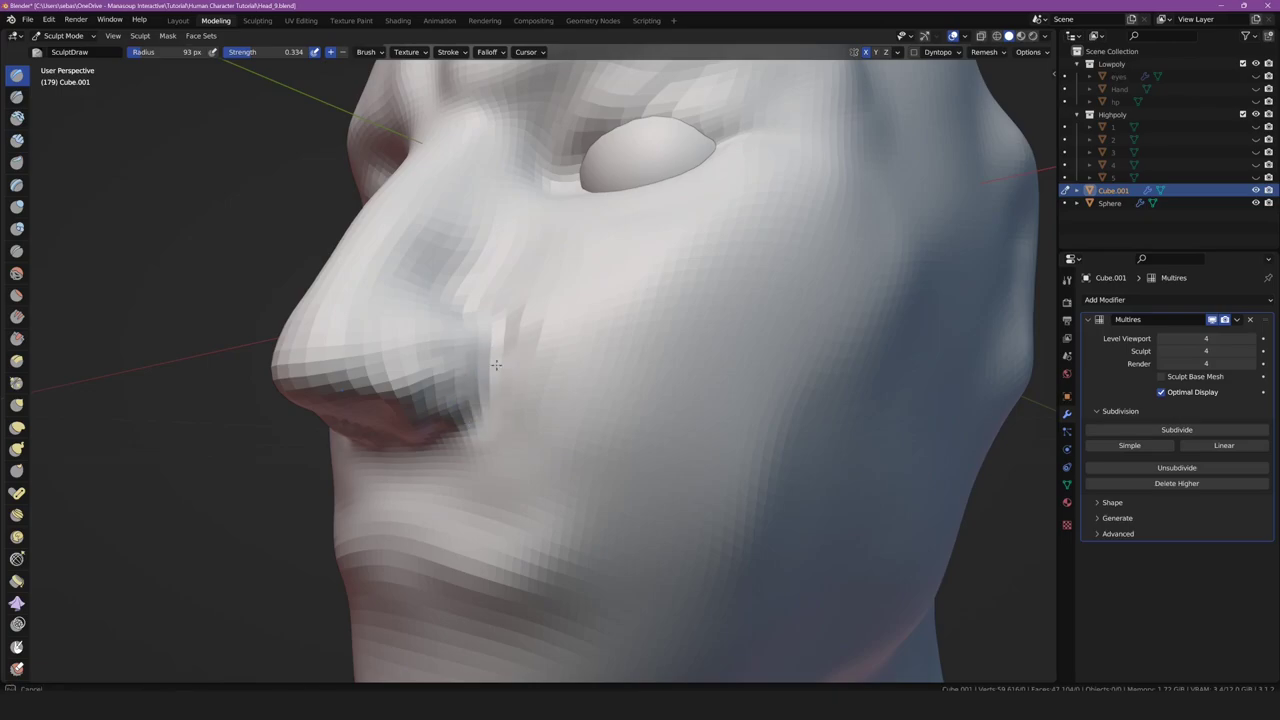
# Deepen both nostrils from below and sculpt a crease beneath them
pyautogui.moveTo(465, 313)
pyautogui.mouseDown(button='middle')
pyautogui.moveTo(429, 400)
pyautogui.moveTo(493, 319)
pyautogui.mouseUp(button='middle')
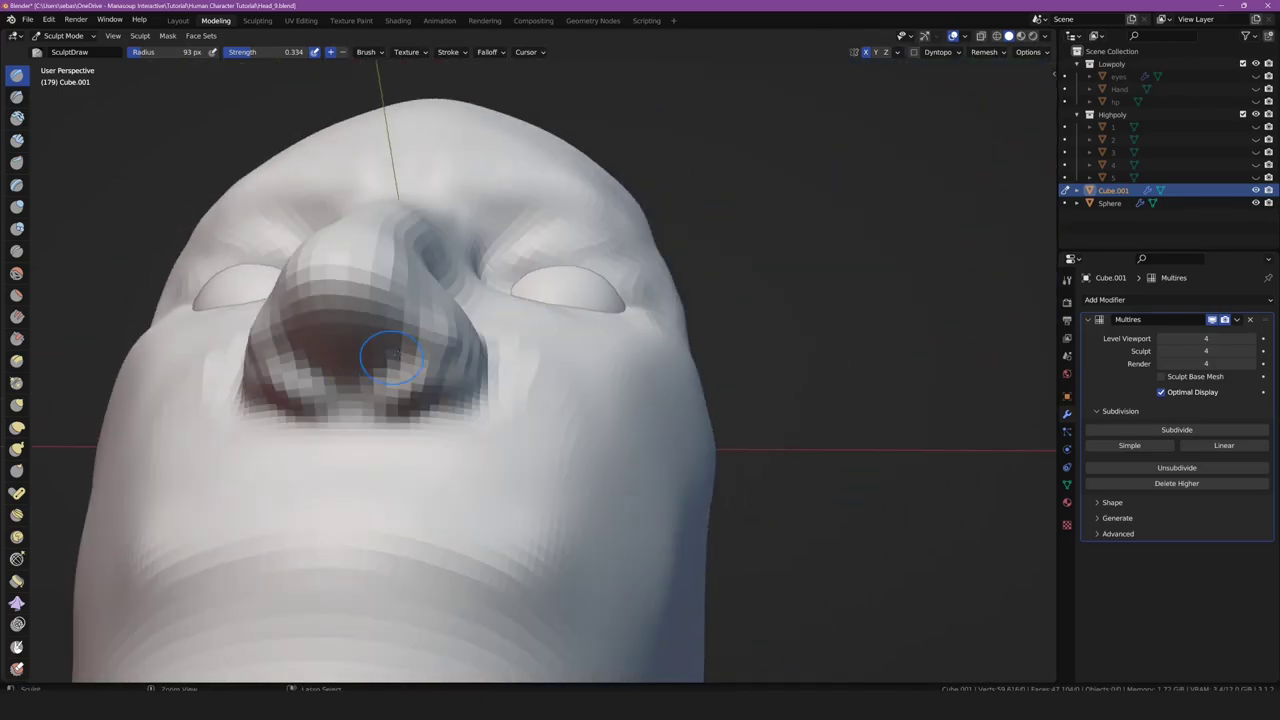
pyautogui.moveTo(393, 357); pyautogui.dragTo(420, 360)
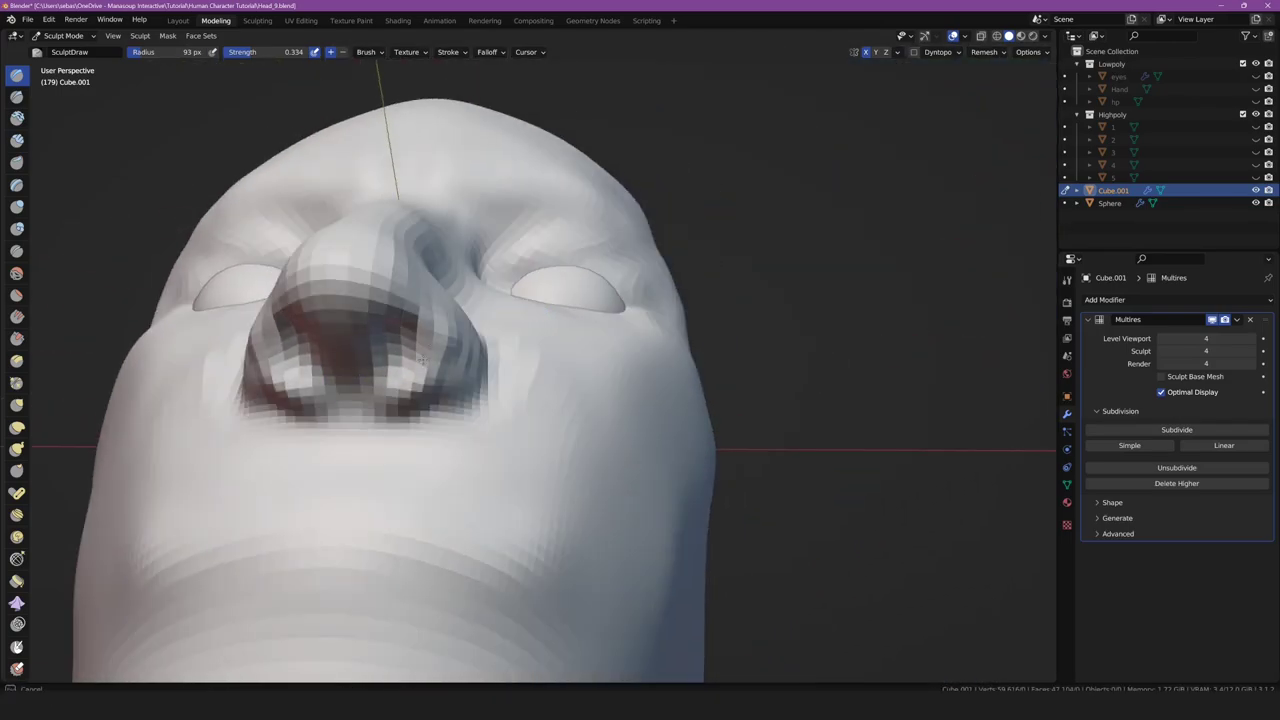
pyautogui.moveTo(393, 332)
pyautogui.mouseDown(button='middle')
pyautogui.moveTo(405, 365)
pyautogui.moveTo(395, 349)
pyautogui.mouseUp(button='middle')
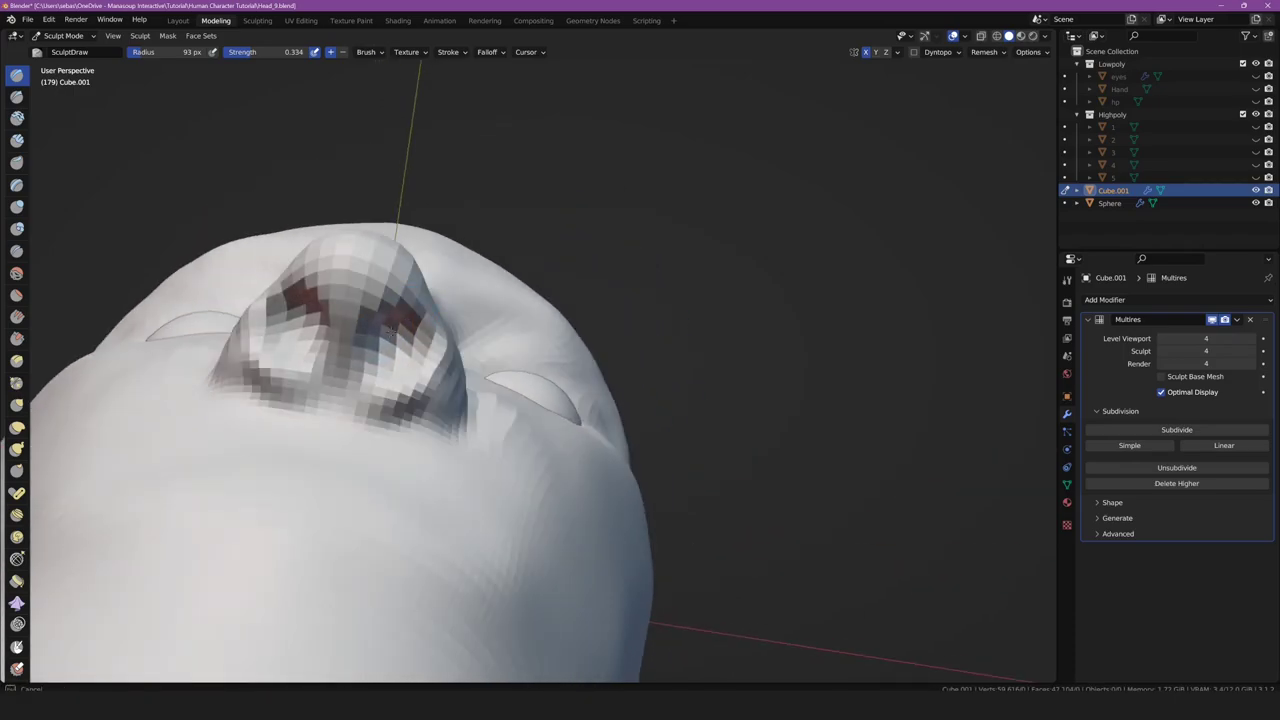
pyautogui.moveTo(341, 362); pyautogui.dragTo(317, 463)
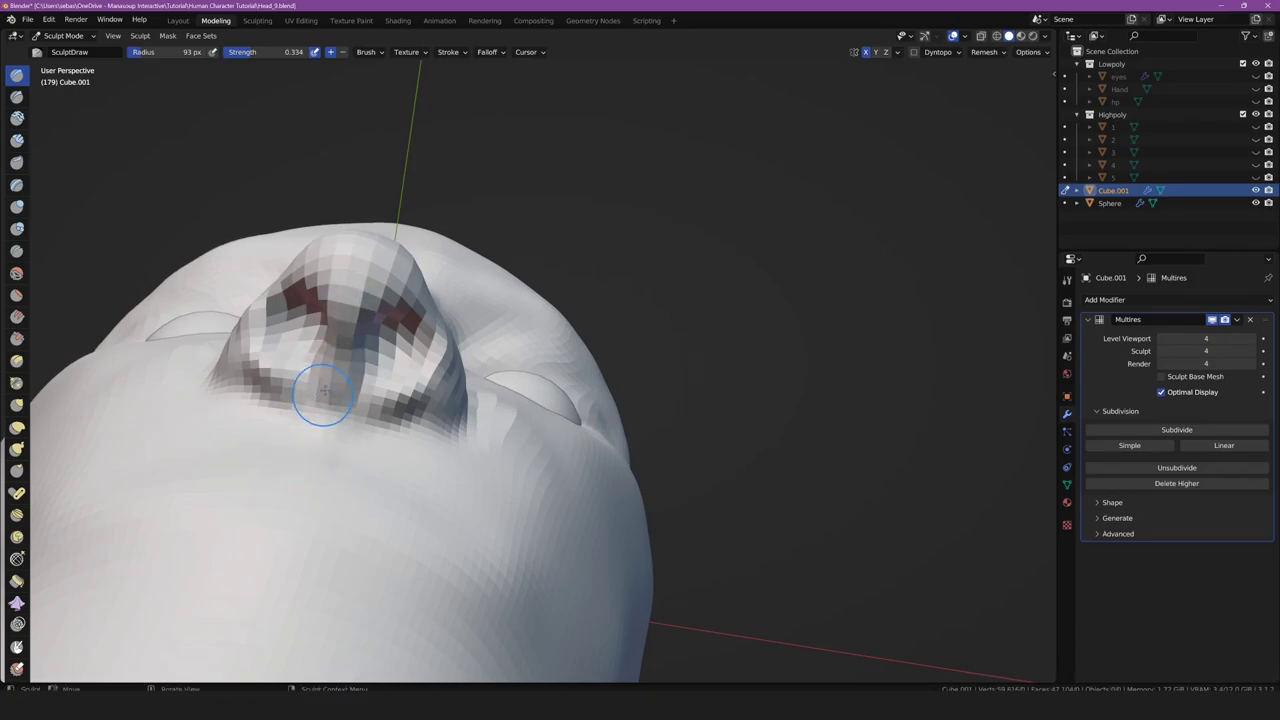
pyautogui.moveTo(322, 393); pyautogui.dragTo(320, 423)
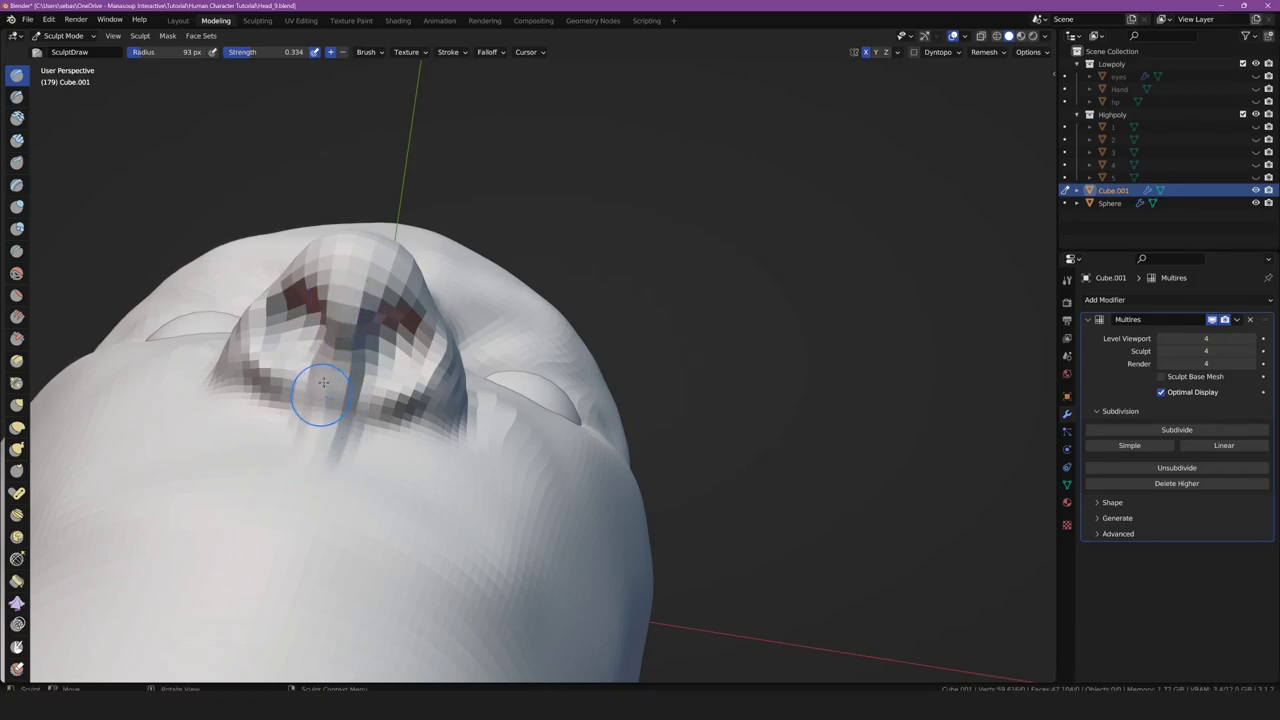
pyautogui.moveTo(395, 352); pyautogui.dragTo(386, 354)
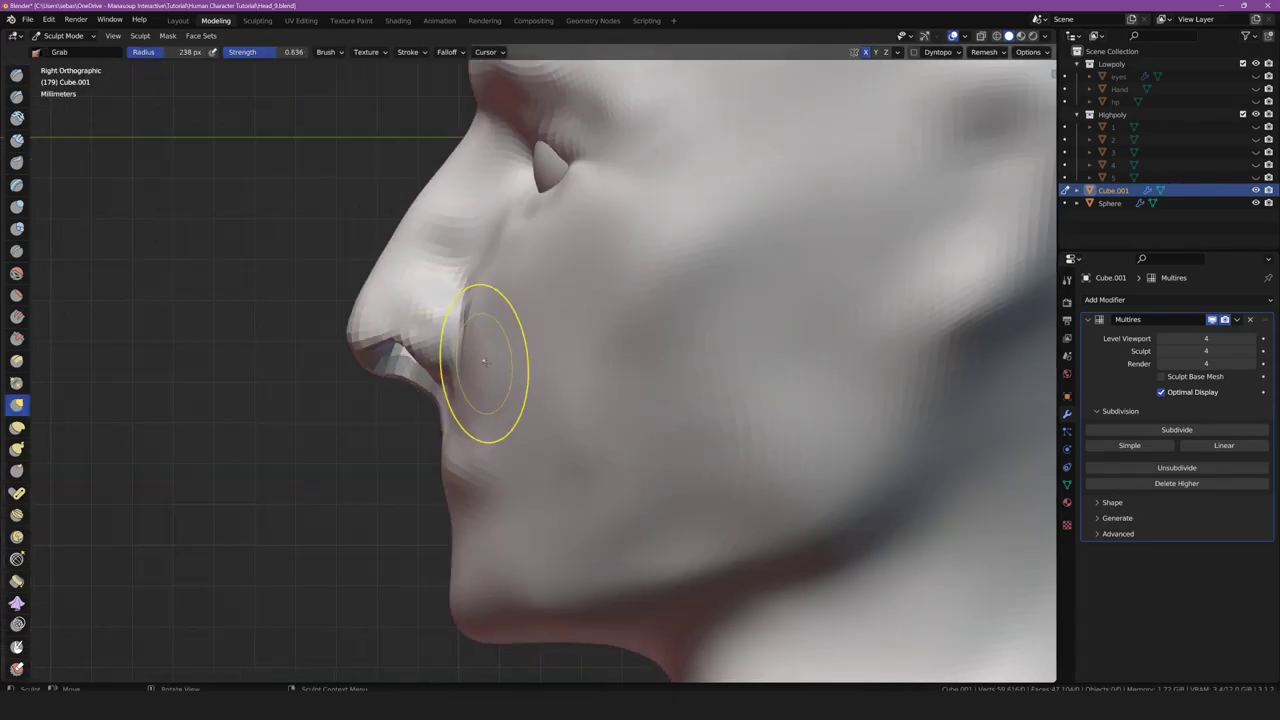
# Reshape the nose wing and cheek, then sculpt the upper and lower lips
pyautogui.moveTo(490, 328)
pyautogui.mouseDown()
pyautogui.moveTo(492, 313)
pyautogui.moveTo(530, 330)
pyautogui.mouseUp()
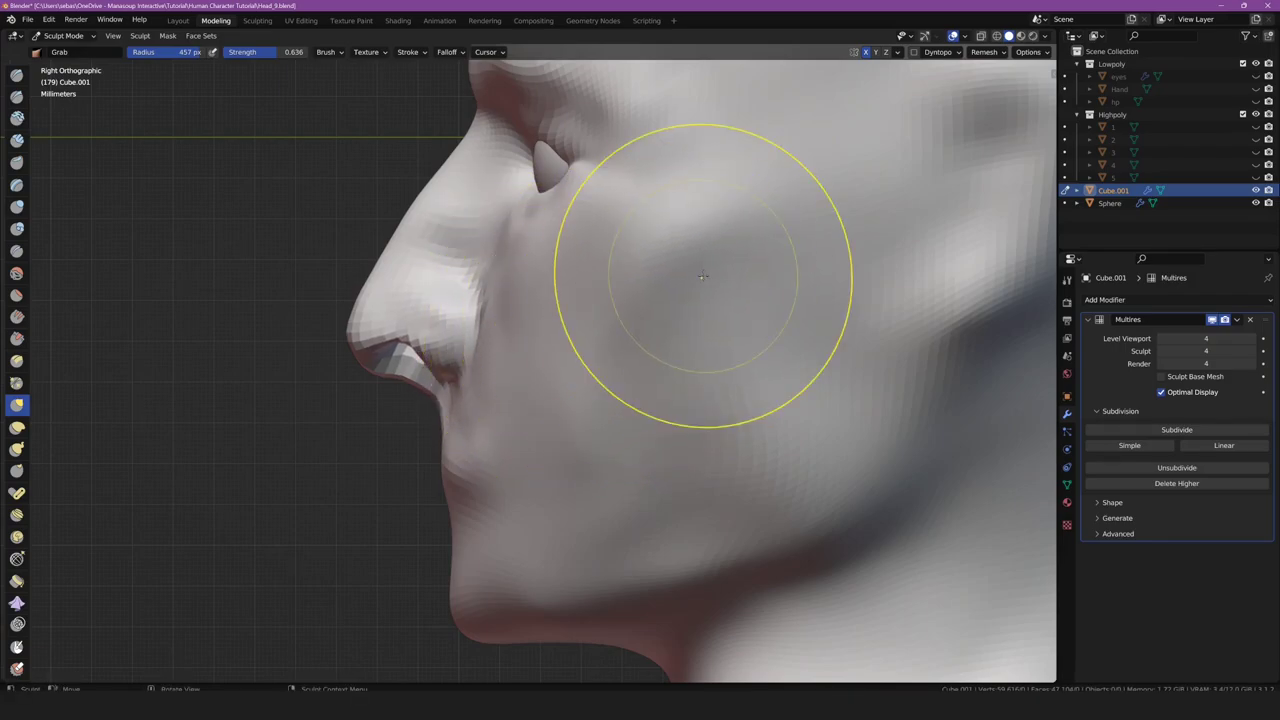
pyautogui.moveTo(620, 466)
pyautogui.mouseDown()
pyautogui.moveTo(640, 478)
pyautogui.moveTo(652, 457)
pyautogui.mouseUp()
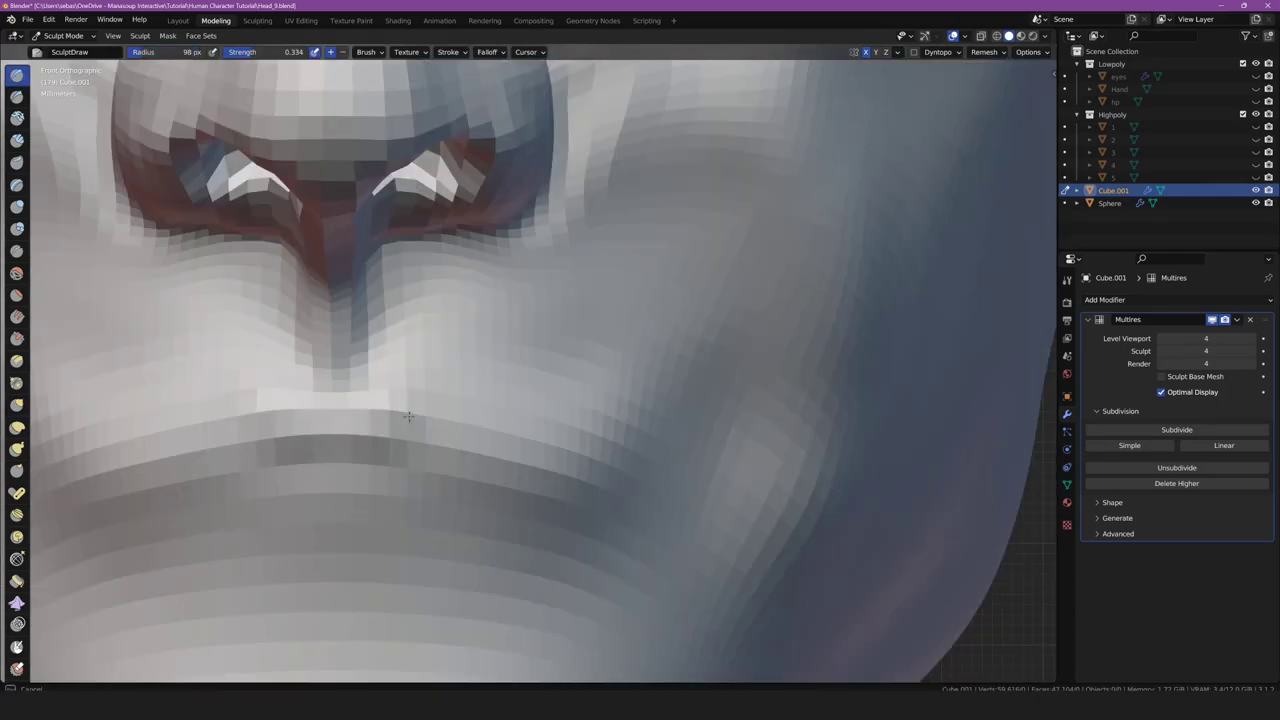
pyautogui.moveTo(260, 430)
pyautogui.mouseDown()
pyautogui.moveTo(456, 401)
pyautogui.moveTo(680, 515)
pyautogui.moveTo(470, 440)
pyautogui.moveTo(601, 481)
pyautogui.mouseUp()
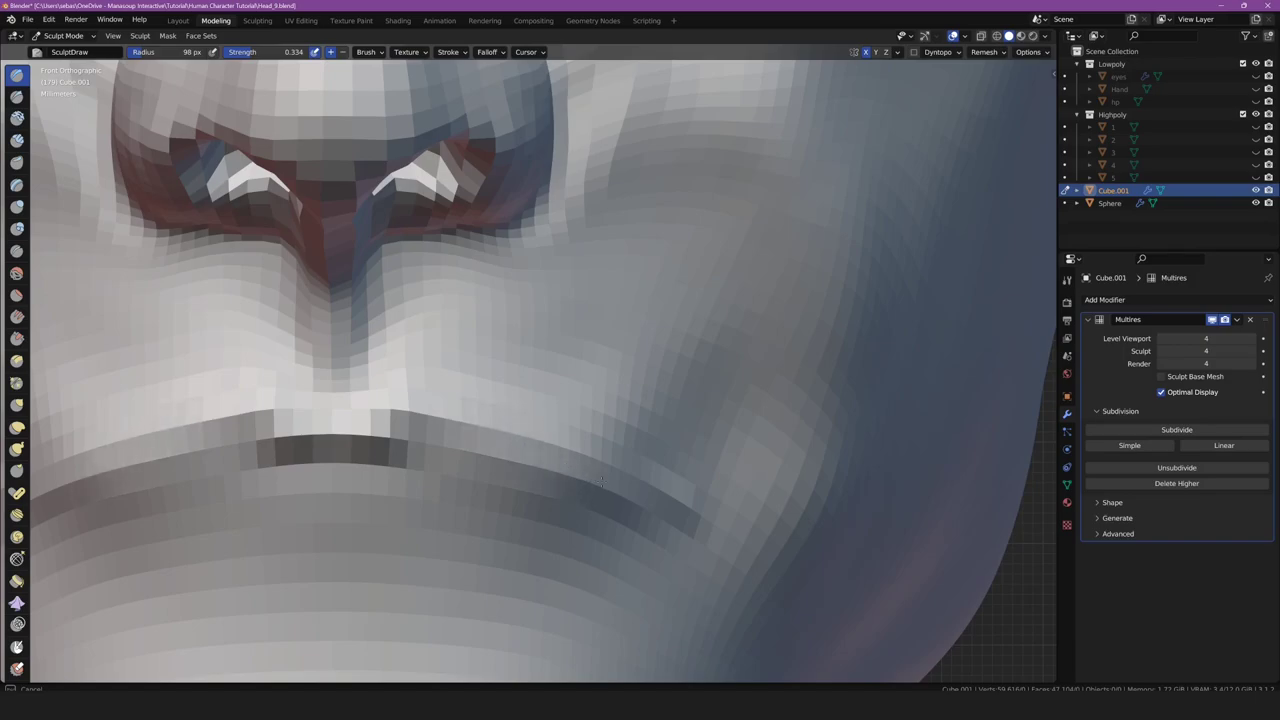
pyautogui.moveTo(501, 421); pyautogui.dragTo(297, 411)
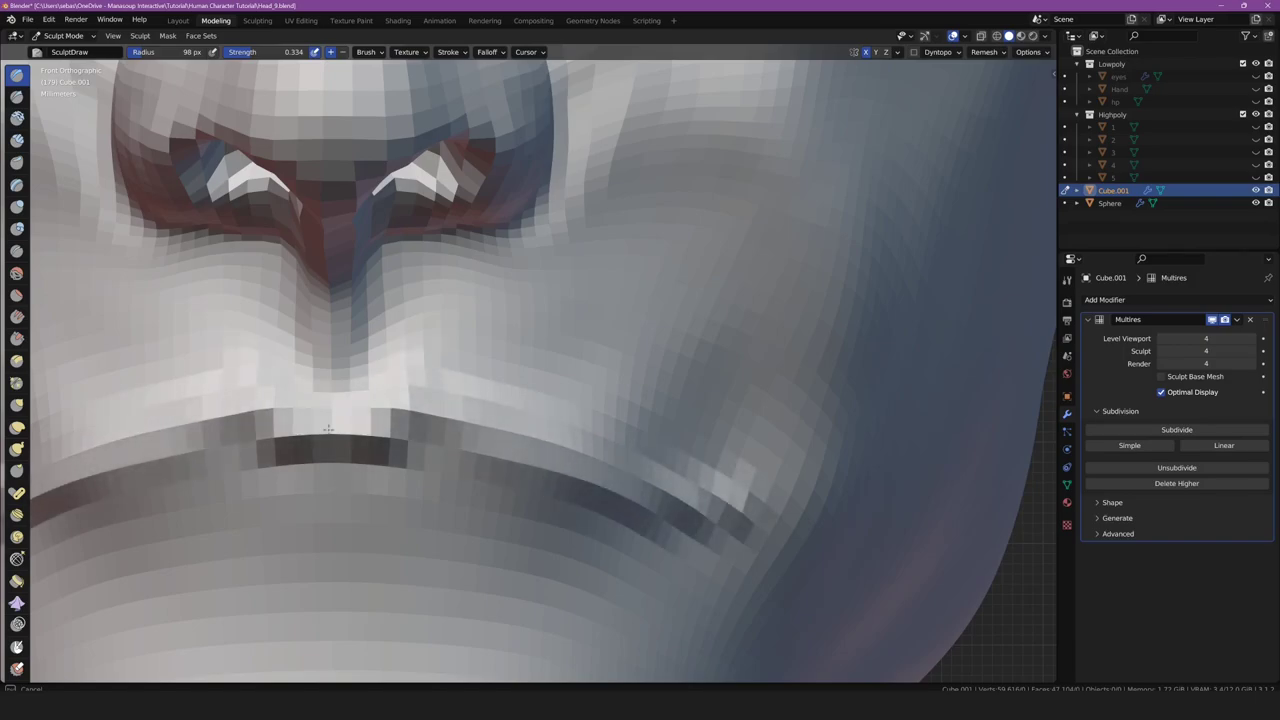
pyautogui.moveTo(328, 429); pyautogui.dragTo(485, 417)
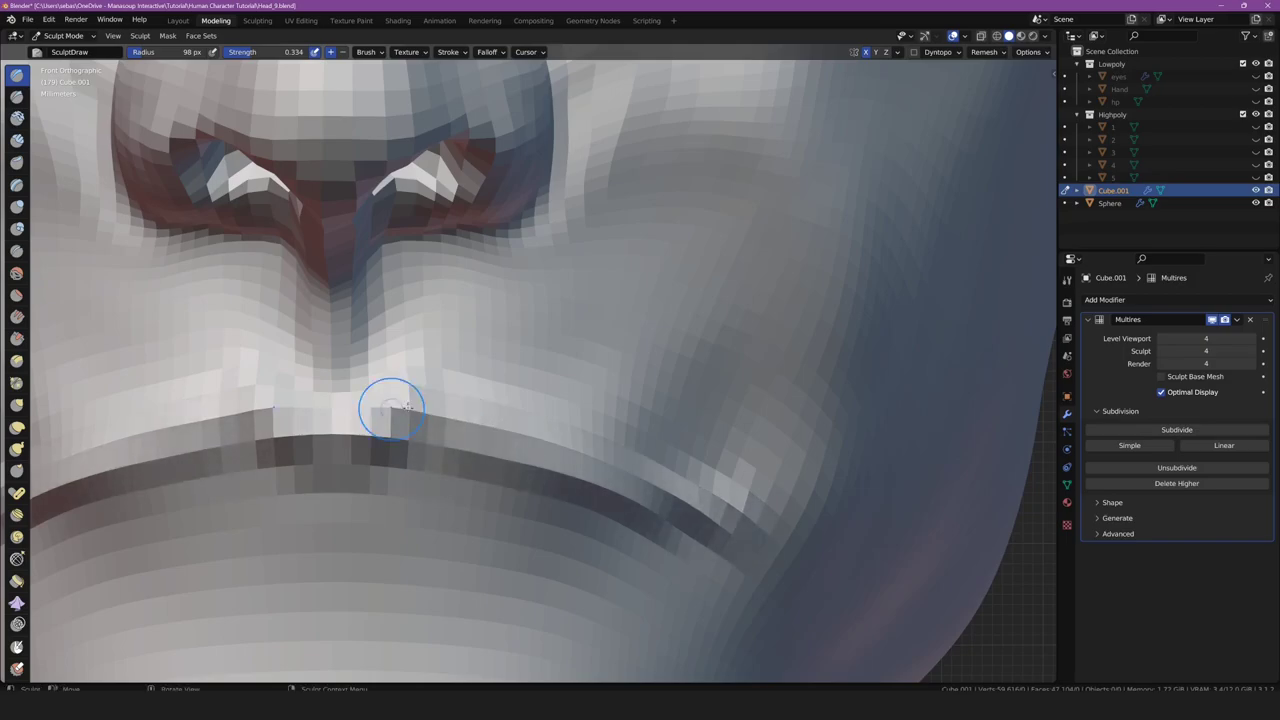
# Carve grooves across the lower lip, checking the lips in profile
pyautogui.scroll(-5, 423, 451)
pyautogui.moveTo(423, 451); pyautogui.dragTo(366, 451, button='middle')
pyautogui.scroll(3, 389, 519)
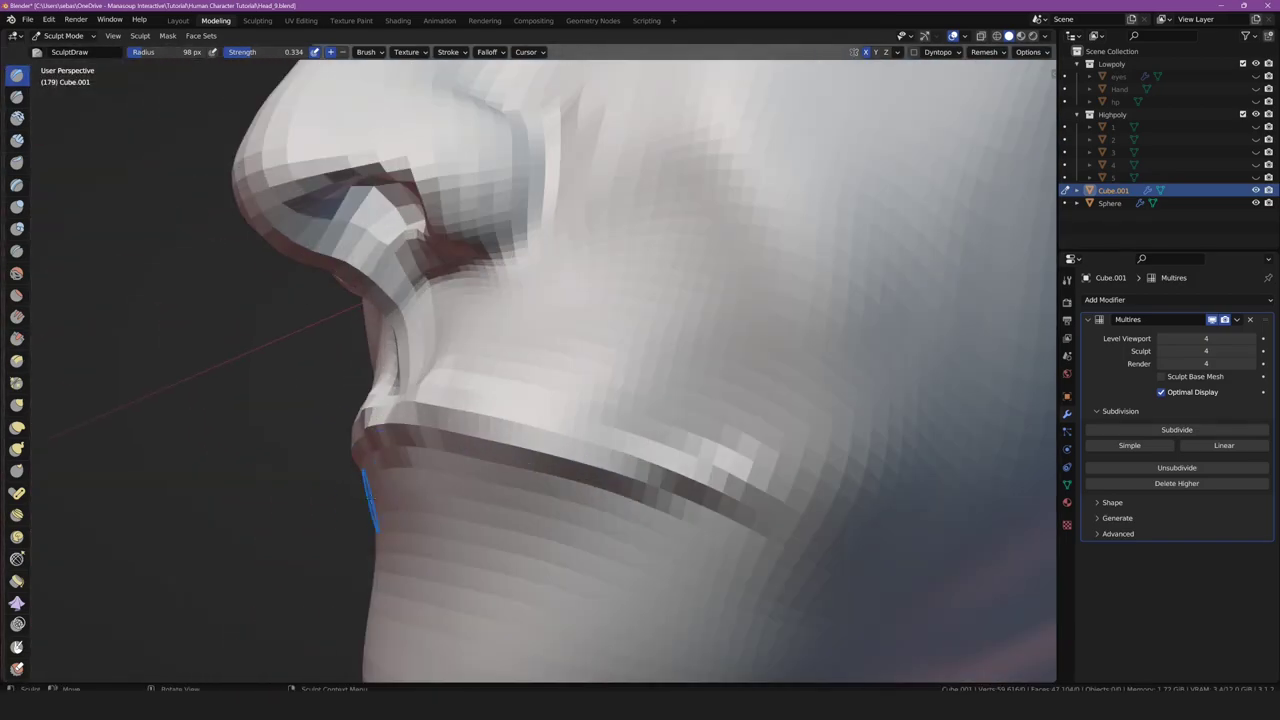
pyautogui.moveTo(372, 500)
pyautogui.mouseDown()
pyautogui.moveTo(437, 530)
pyautogui.moveTo(430, 516)
pyautogui.mouseUp()
pyautogui.scroll(-5, 403, 497)
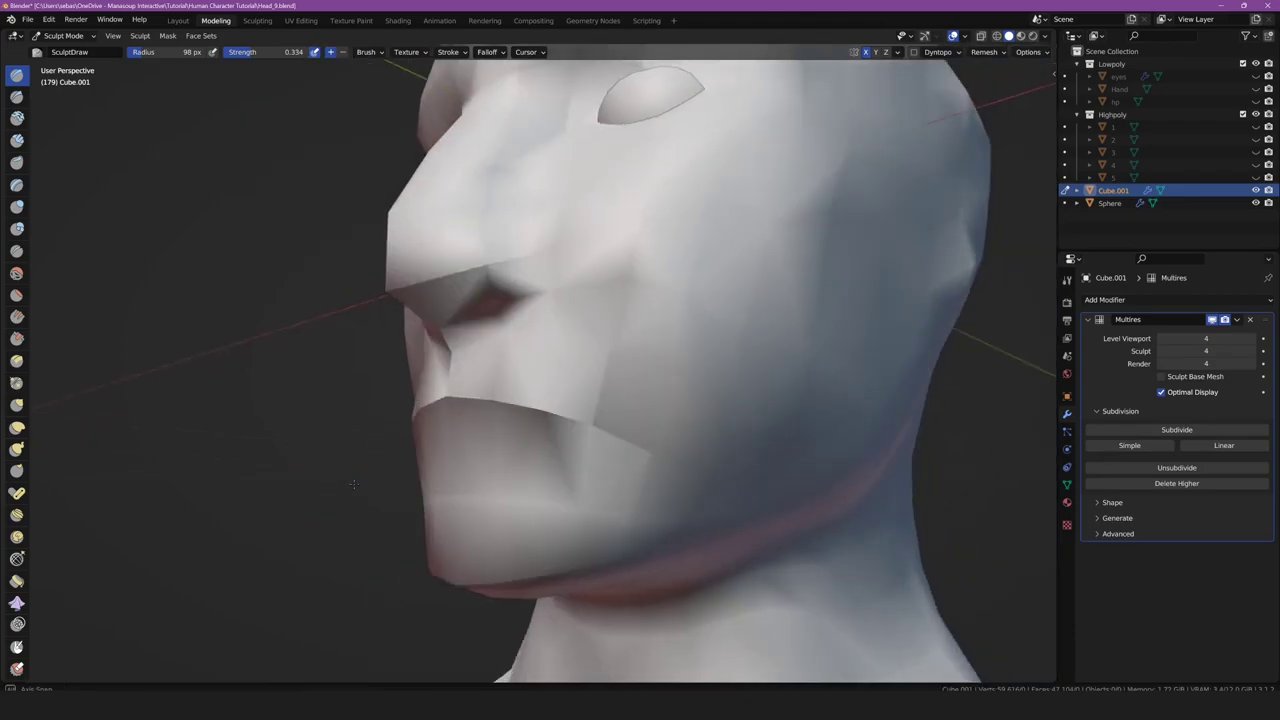
pyautogui.moveTo(403, 497)
pyautogui.mouseDown(button='middle')
pyautogui.moveTo(363, 491)
pyautogui.moveTo(645, 408)
pyautogui.moveTo(520, 400)
pyautogui.moveTo(400, 370)
pyautogui.mouseUp(button='middle')
pyautogui.scroll(2, 380, 440)
pyautogui.scroll(-4, 400, 462)
# Return to Object Mode and apply the Multires modifier to the head
pyautogui.click(65, 36)
pyautogui.click(67, 50)
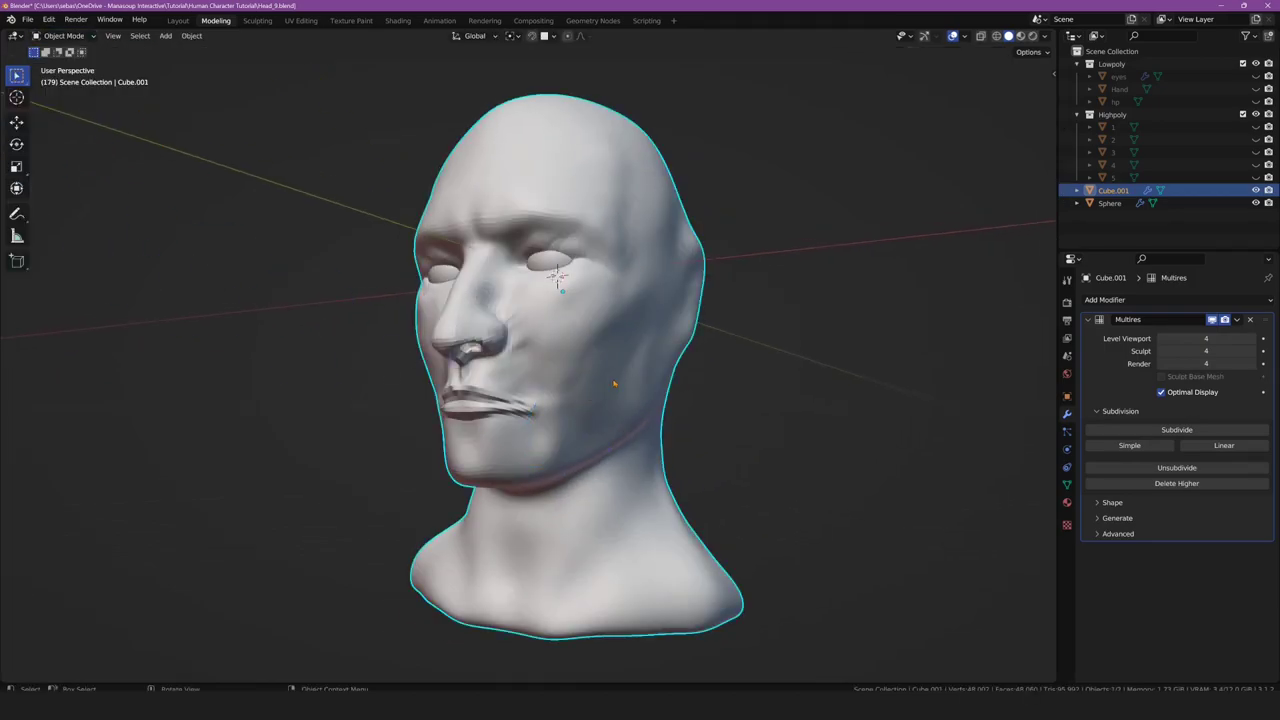
pyautogui.click(1237, 319)
pyautogui.click(1182, 334)
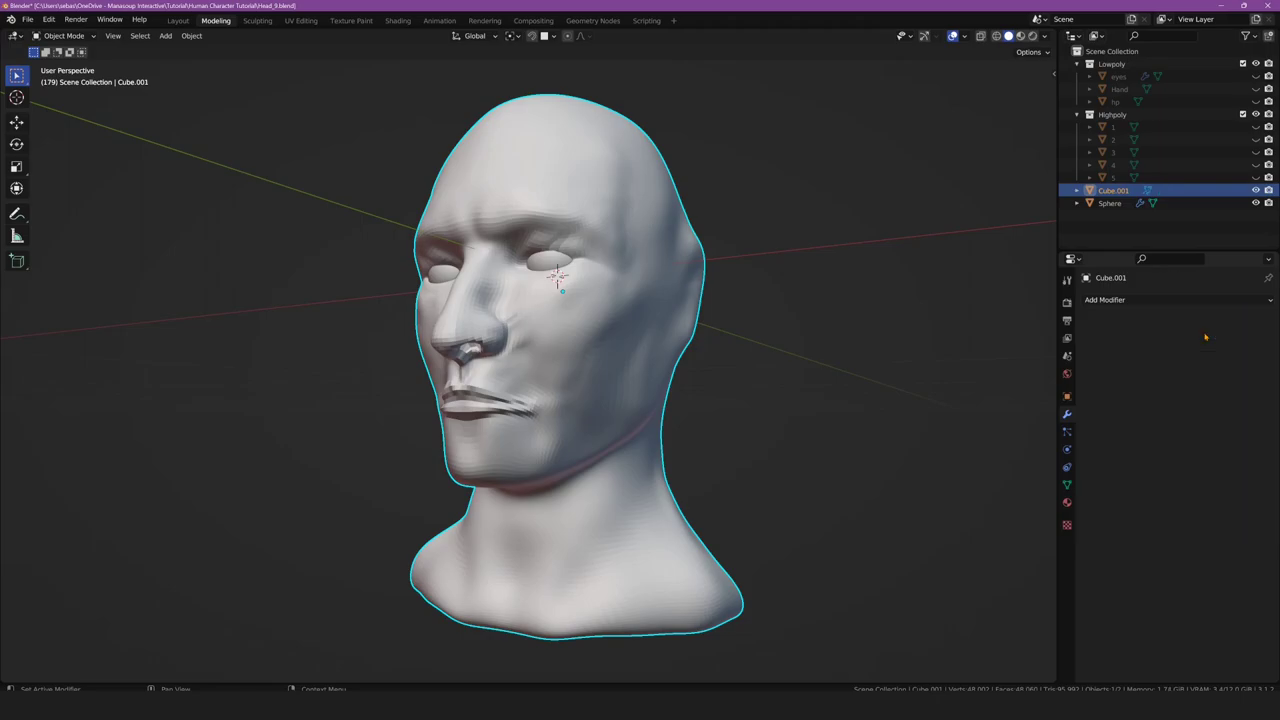
# Add a Smooth-mode Remesh modifier at Octree Depth 8 and apply it
pyautogui.click(1158, 301)
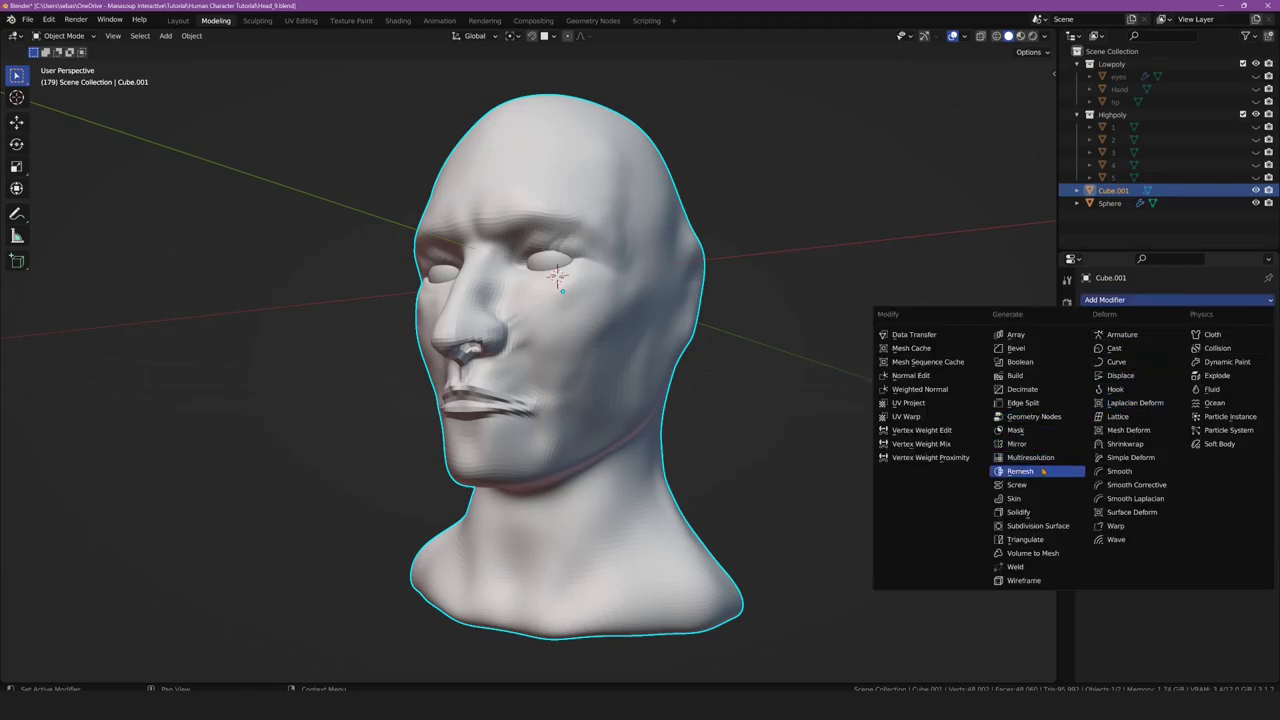
pyautogui.click(1040, 457)
pyautogui.click(1154, 339)
pyautogui.write('8')
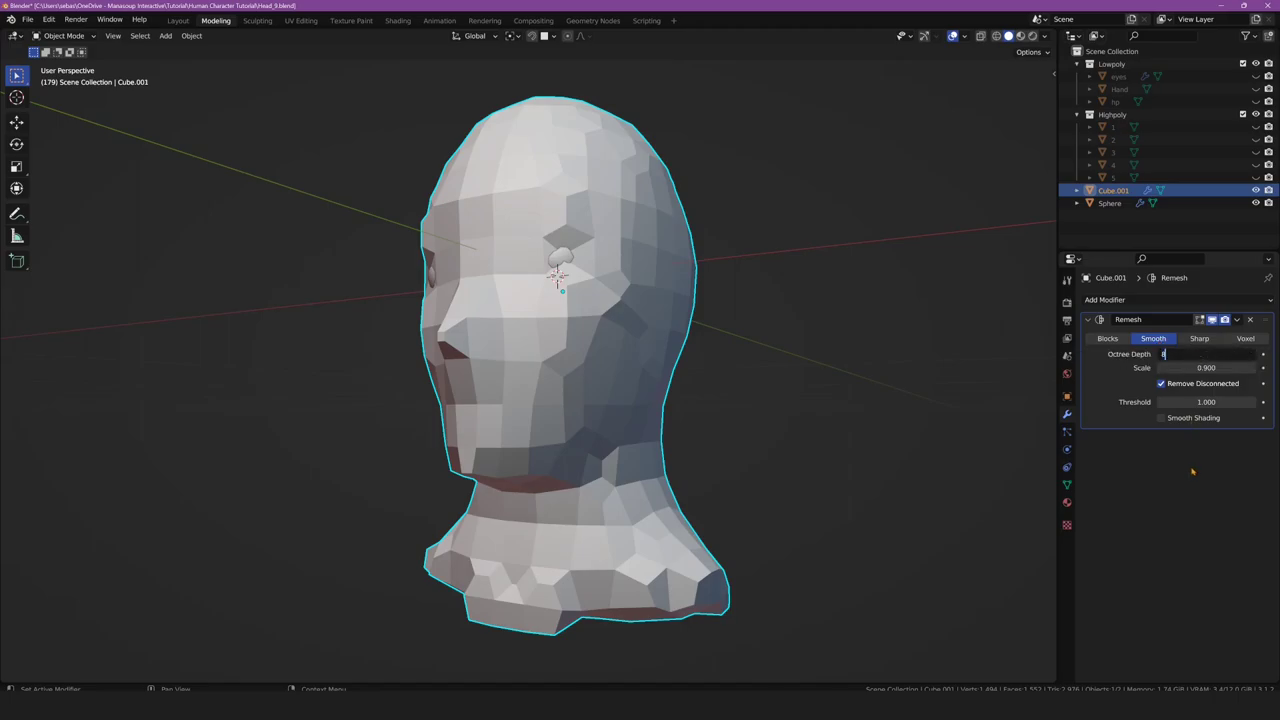
pyautogui.press('Return')
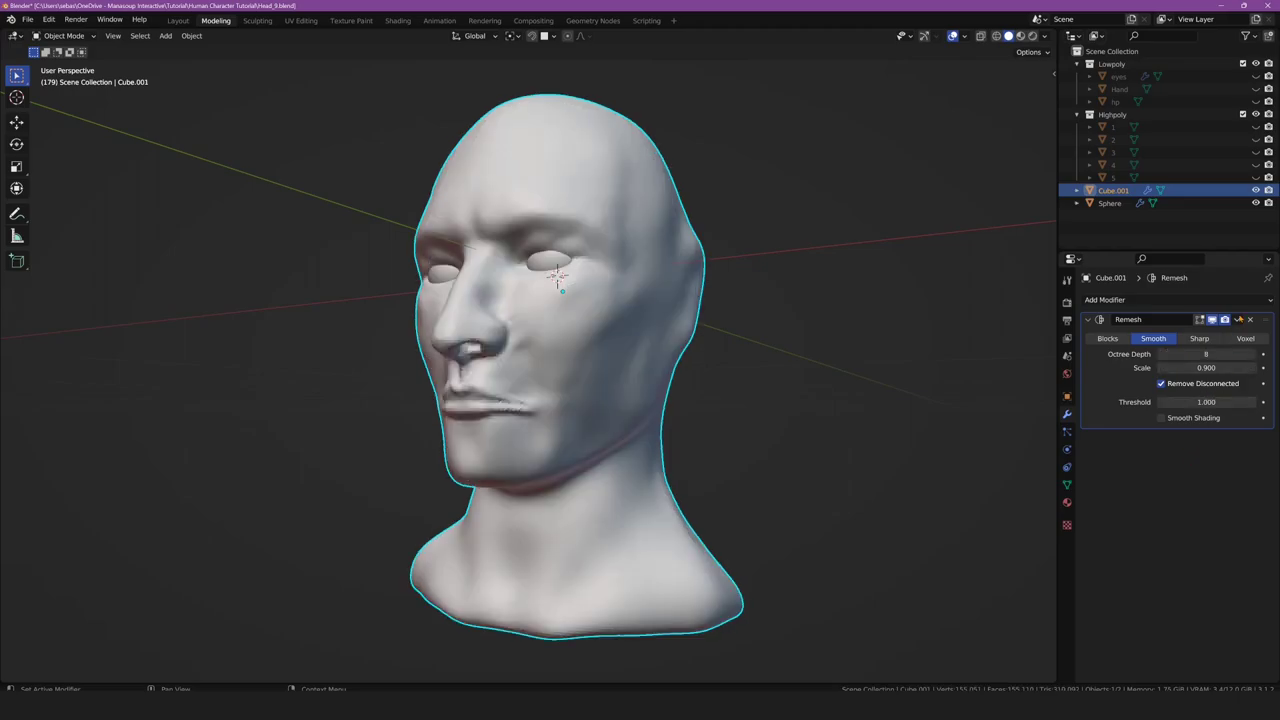
pyautogui.click(1237, 320)
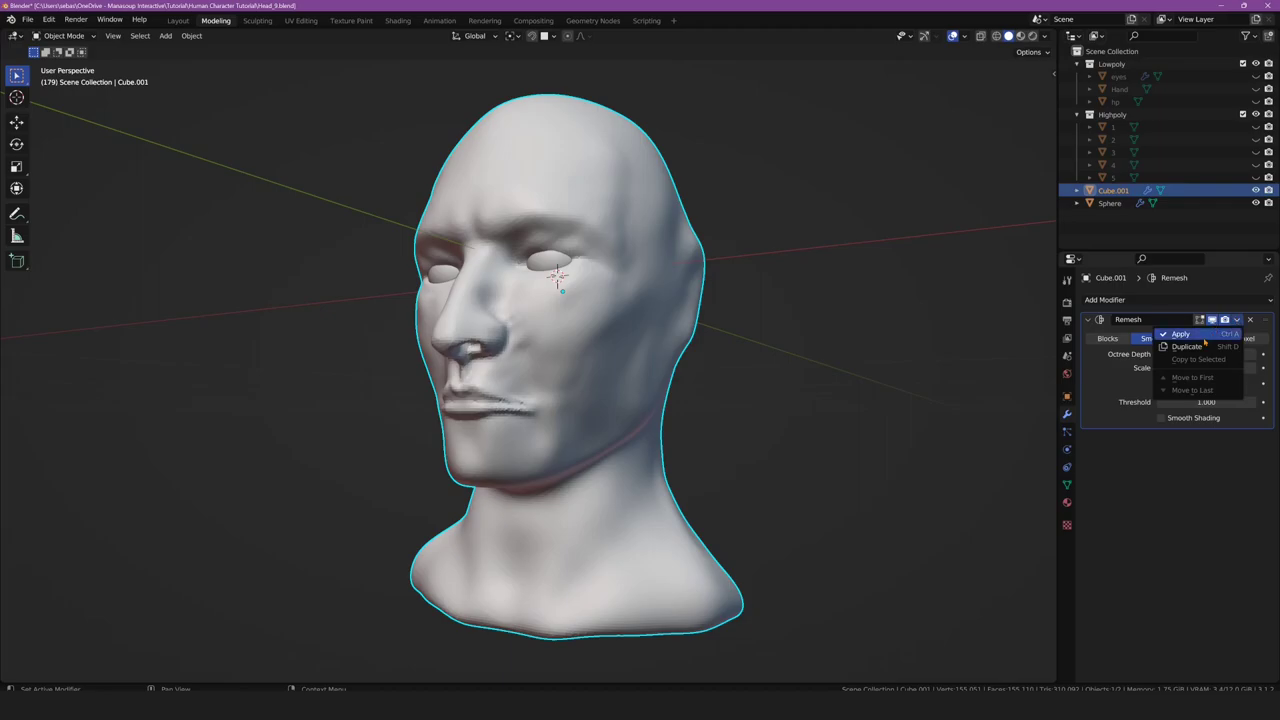
pyautogui.click(1204, 340)
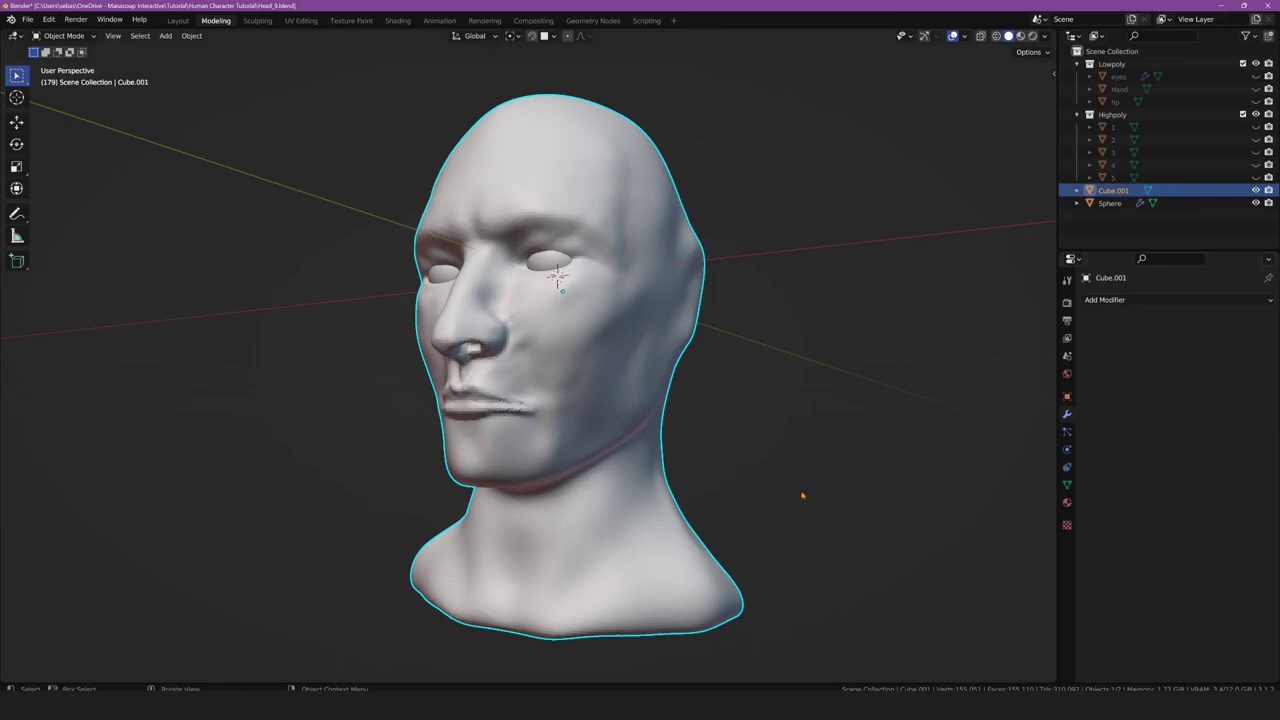
# Grab-shape the chin below the lips and pull the upper lip and mouth line down
pyautogui.moveTo(508, 445); pyautogui.dragTo(570, 445, button='middle')
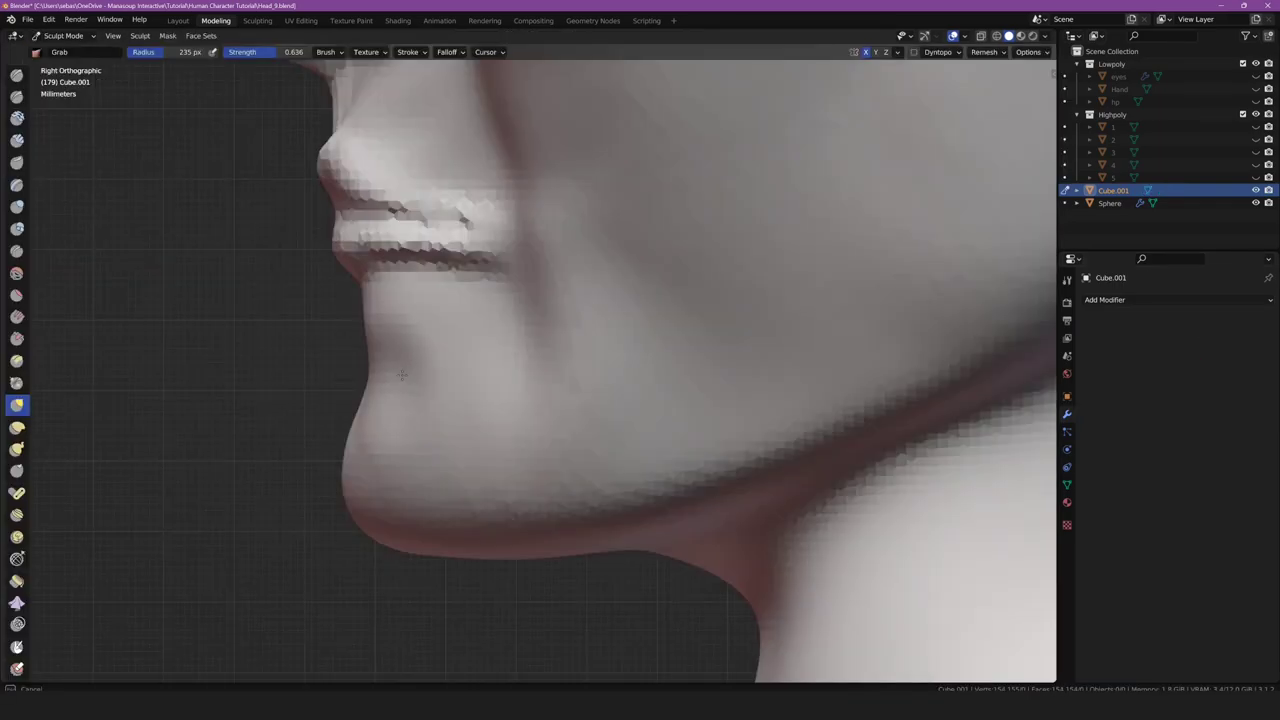
pyautogui.moveTo(438, 375); pyautogui.dragTo(445, 335)
pyautogui.moveTo(500, 370)
pyautogui.mouseDown()
pyautogui.moveTo(347, 158)
pyautogui.moveTo(434, 263)
pyautogui.moveTo(343, 286)
pyautogui.moveTo(329, 177)
pyautogui.moveTo(370, 268)
pyautogui.mouseUp()
pyautogui.press('KP_1')
pyautogui.keyDown('shift'); pyautogui.moveTo(391, 323); pyautogui.dragTo(471, 314, button='middle'); pyautogui.keyUp('shift')
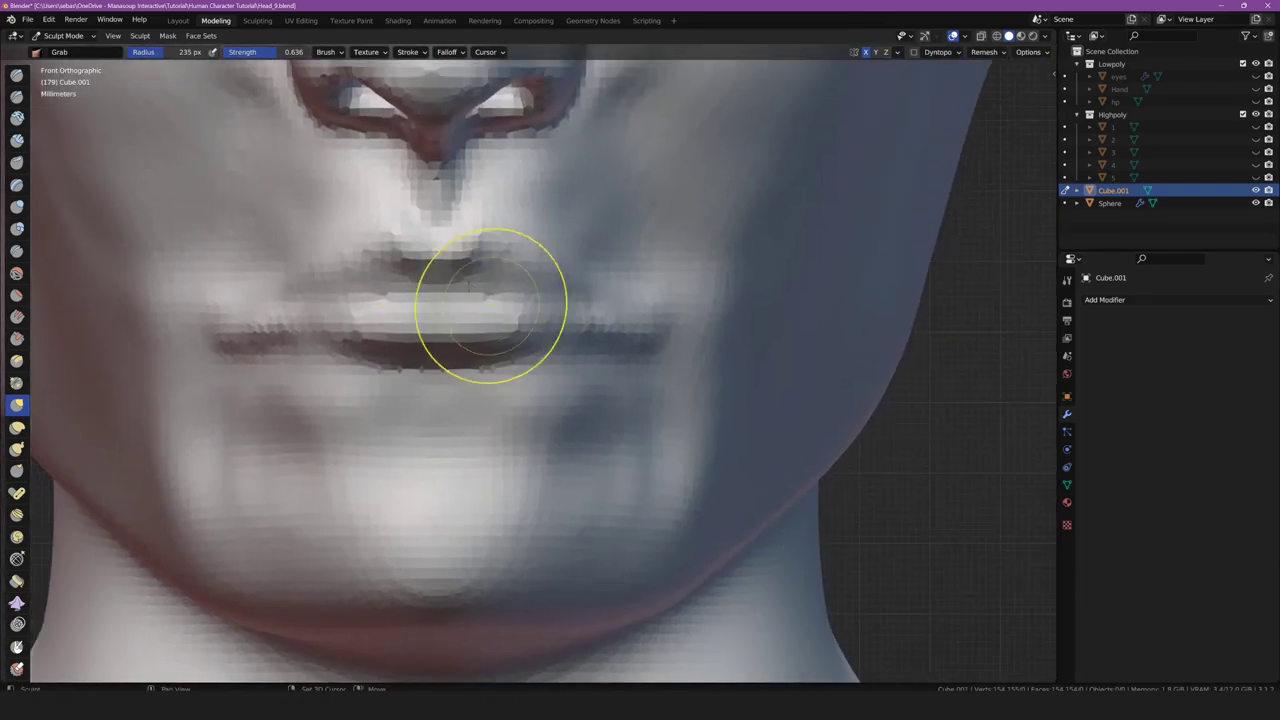
pyautogui.moveTo(424, 264)
pyautogui.mouseDown()
pyautogui.moveTo(449, 323)
pyautogui.moveTo(389, 343)
pyautogui.moveTo(322, 310)
pyautogui.mouseUp()
pyautogui.moveTo(443, 357); pyautogui.dragTo(450, 477, button='middle')
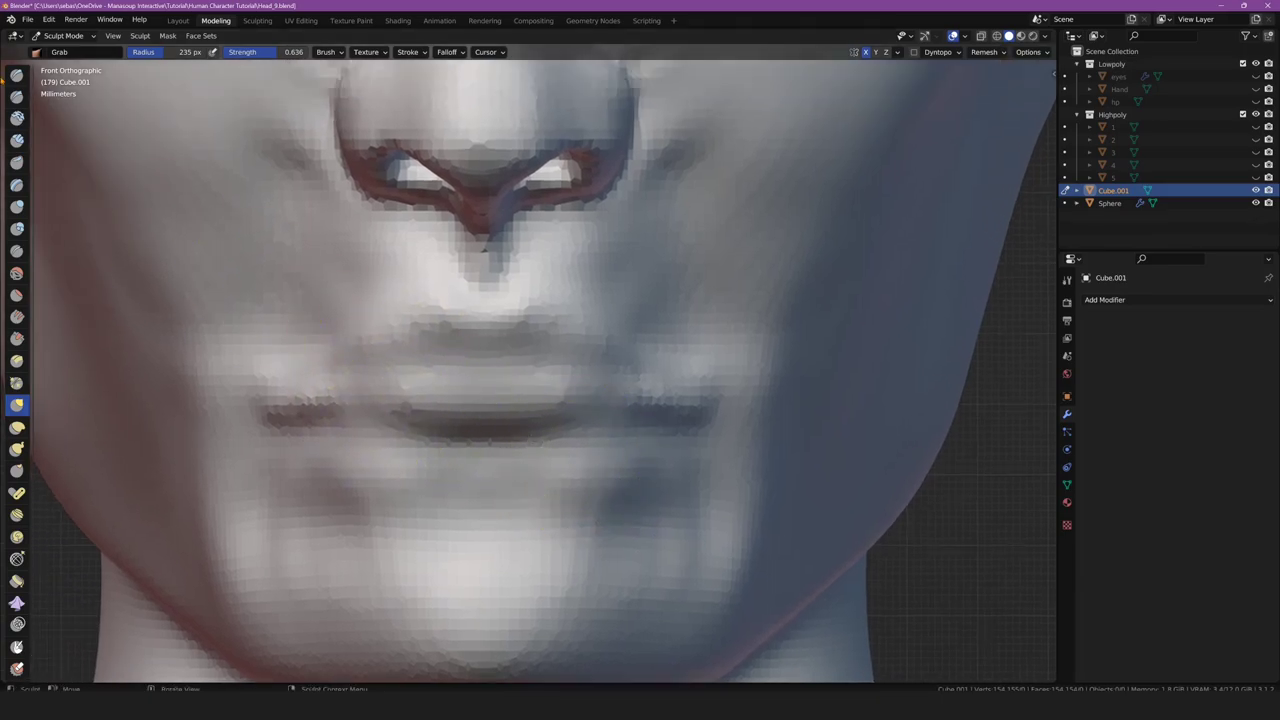
pyautogui.press('KP_3')
# Crease the line between the lips with a 156 px Crease brush in front view
pyautogui.click(17, 250)
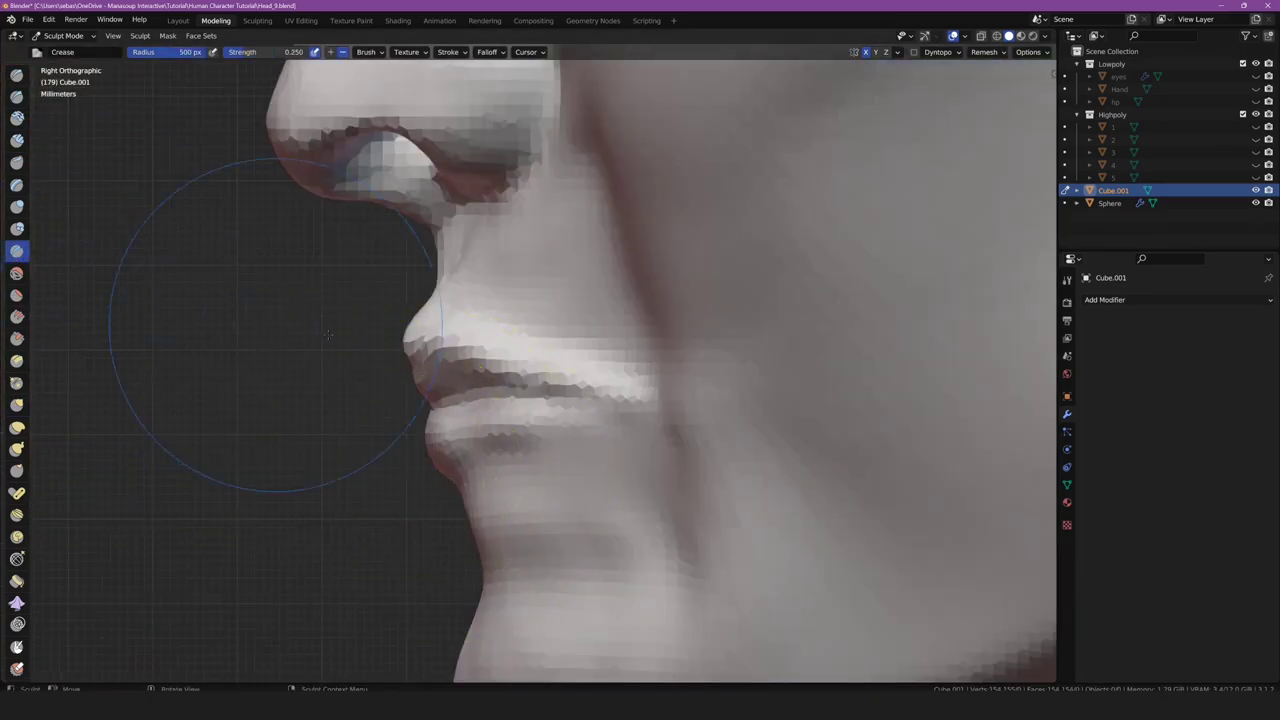
pyautogui.press('KP_1')
pyautogui.press('f')
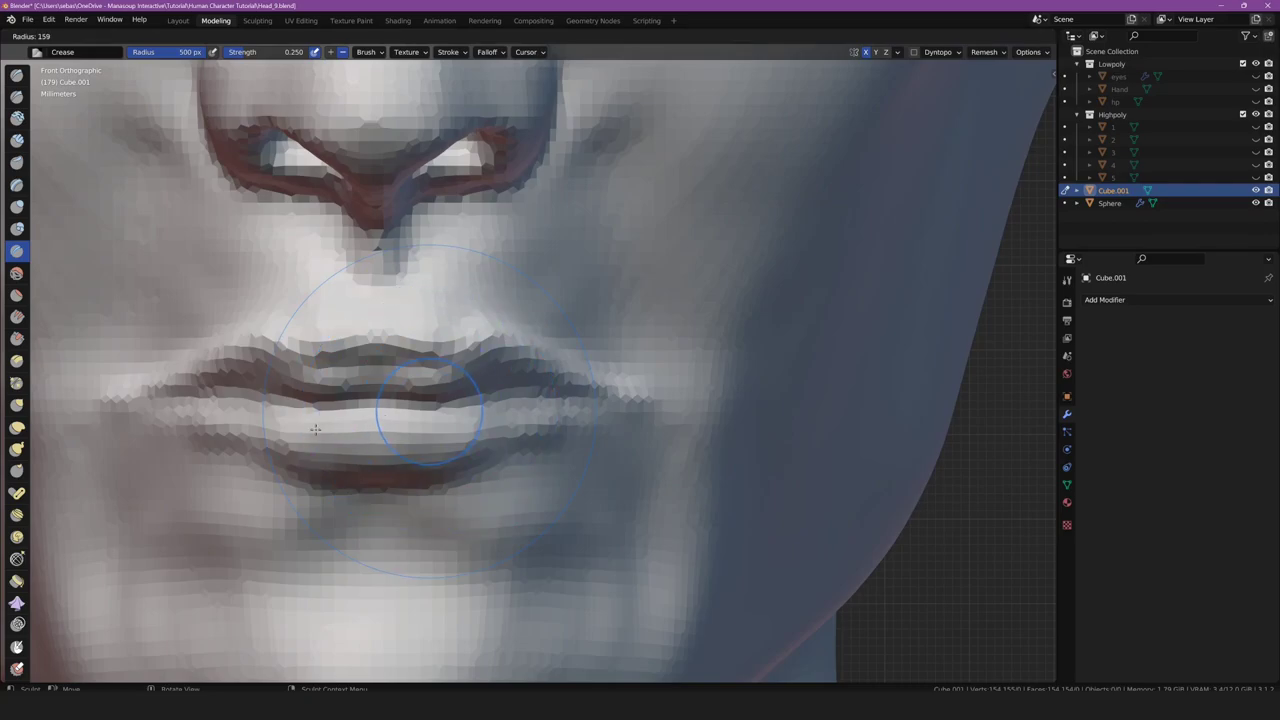
pyautogui.click(315, 430)
pyautogui.moveTo(300, 405); pyautogui.dragTo(460, 408)
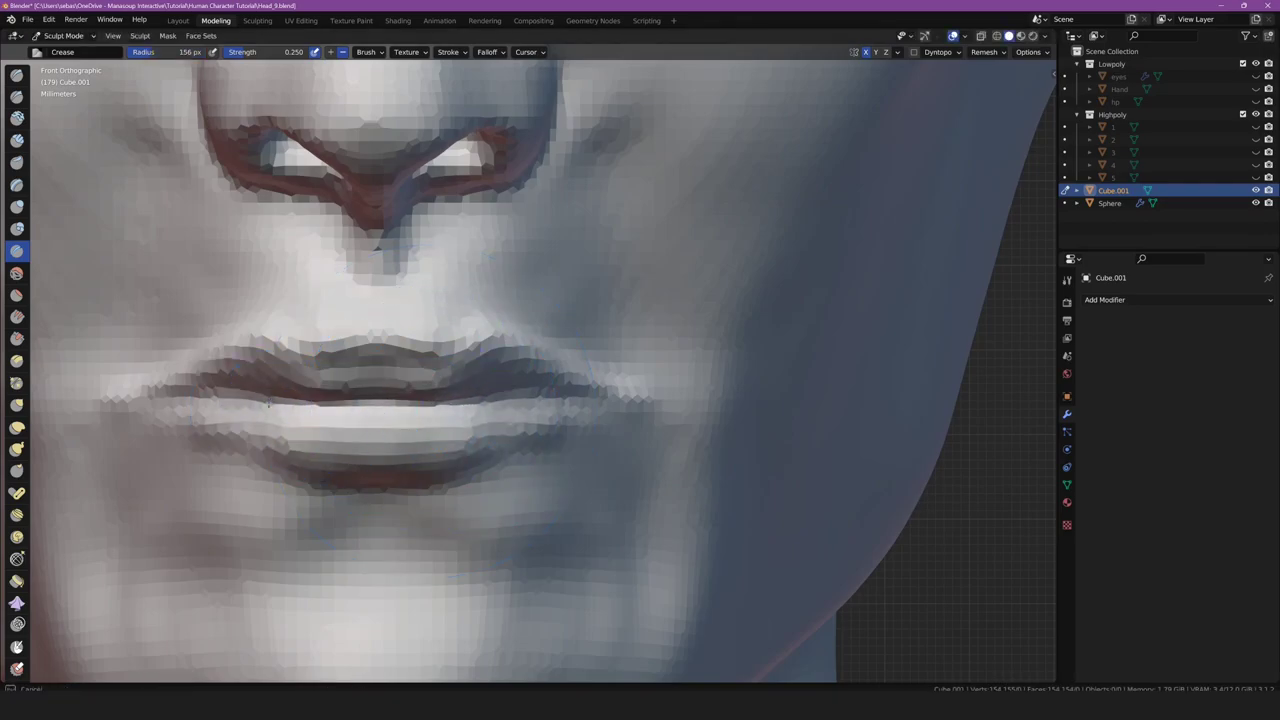
pyautogui.moveTo(268, 403); pyautogui.dragTo(593, 405)
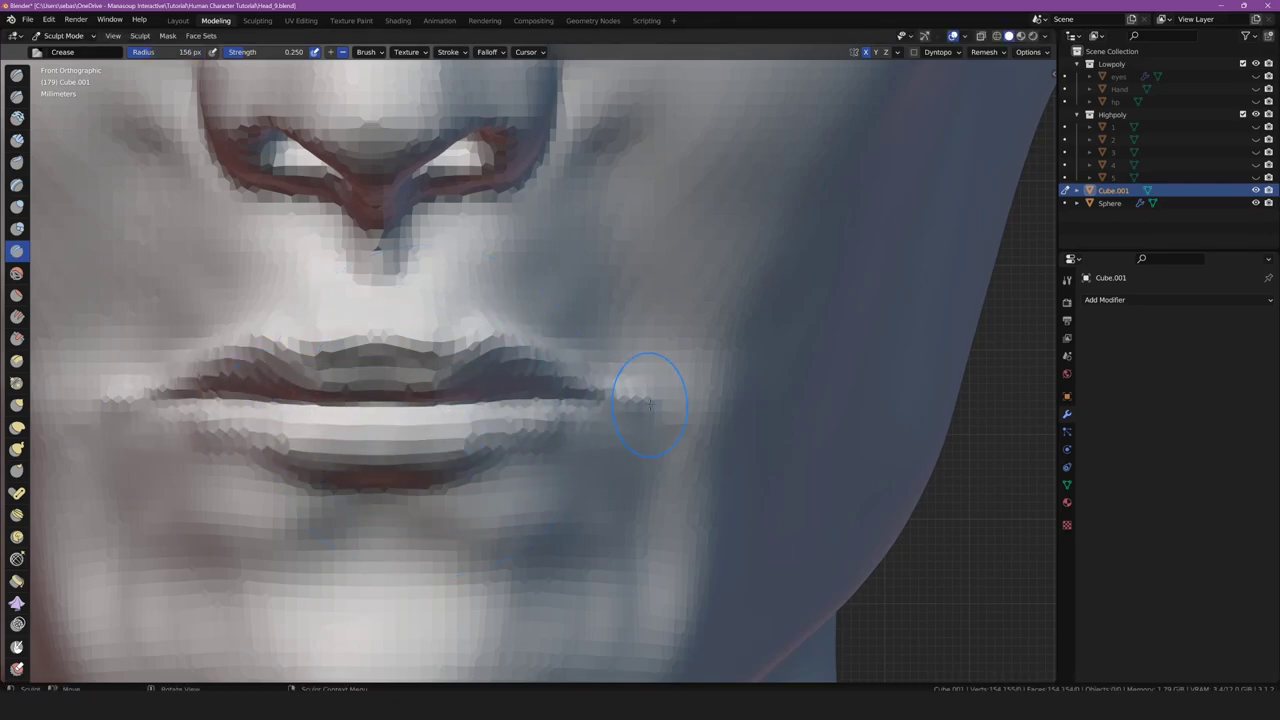
# Raise the centre and right side of the upper lip with a 324 px Grab brush
pyautogui.click(17, 404)
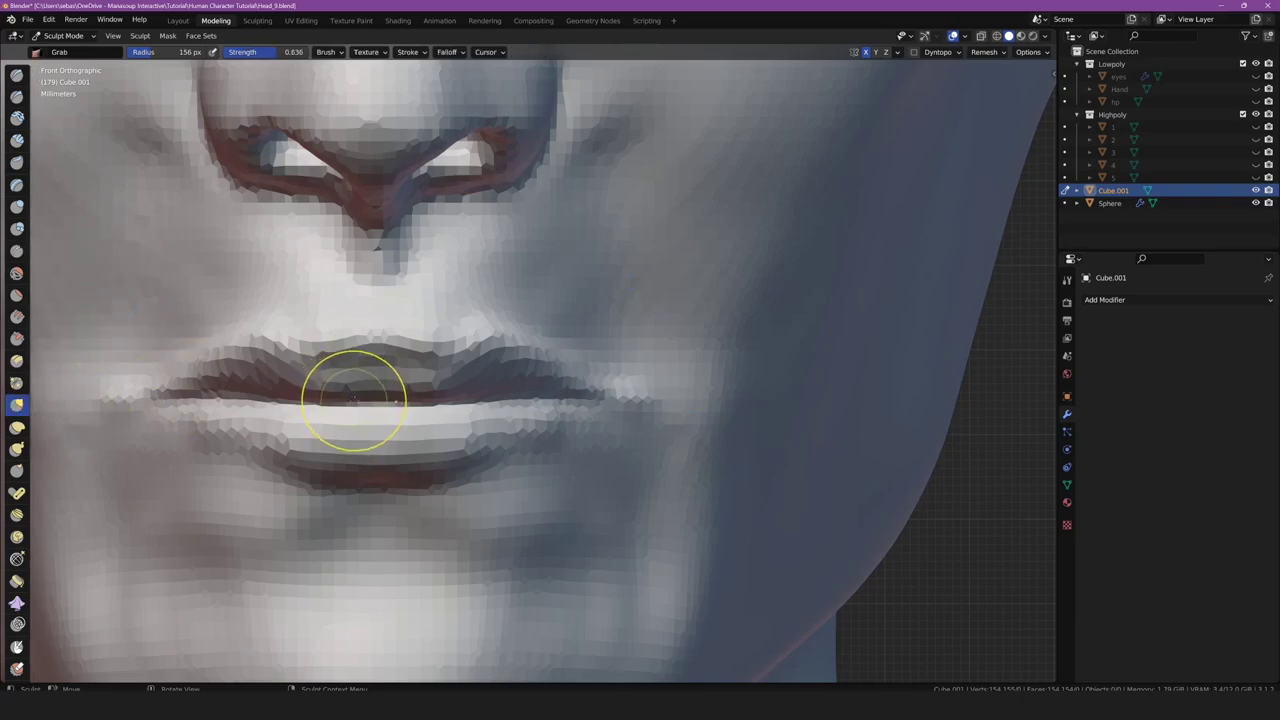
pyautogui.press('f')
pyautogui.click(411, 407)
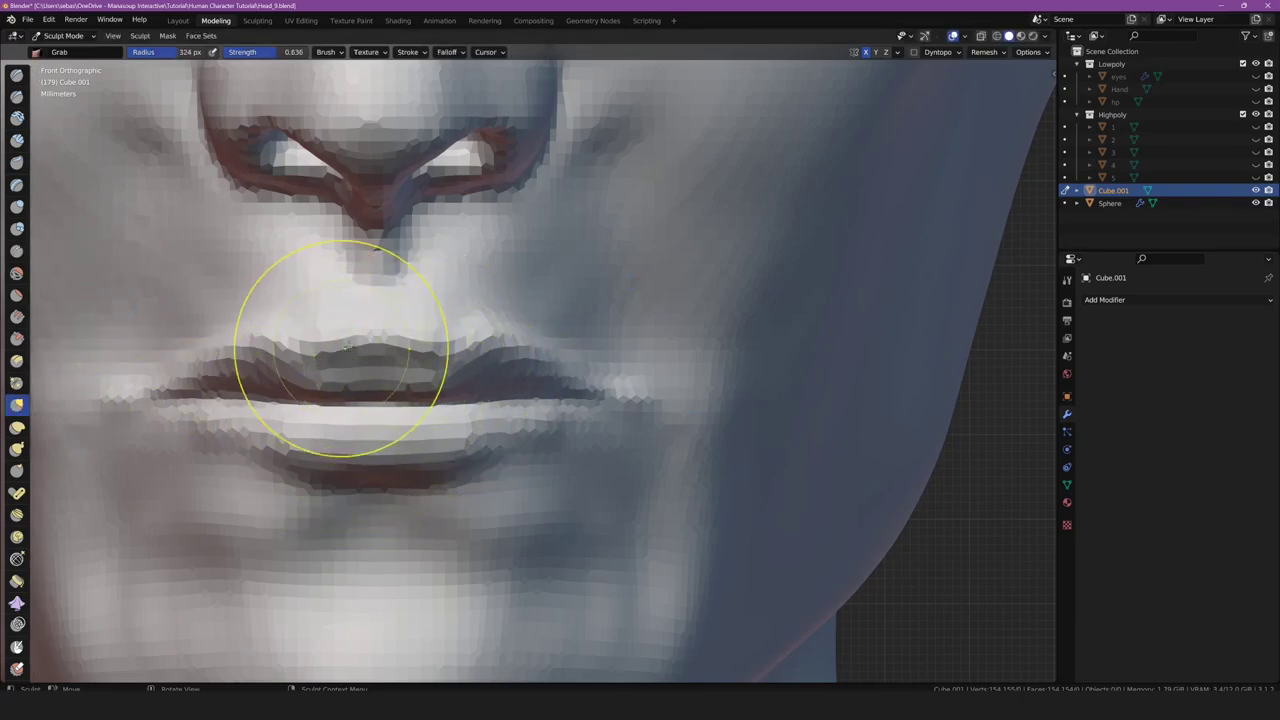
pyautogui.moveTo(367, 328); pyautogui.dragTo(366, 322)
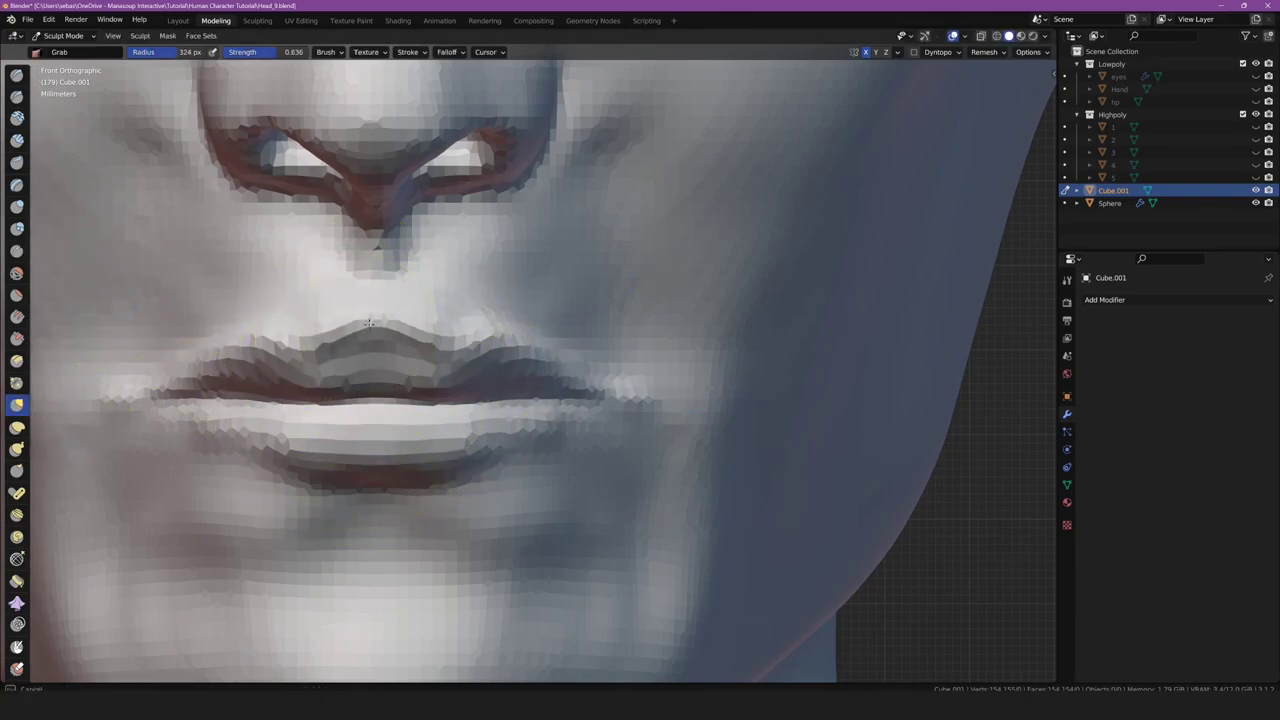
pyautogui.moveTo(449, 366)
pyautogui.mouseDown()
pyautogui.moveTo(467, 357)
pyautogui.moveTo(417, 329)
pyautogui.moveTo(500, 389)
pyautogui.mouseUp()
# Push the lower-lip profile up and in from the side view
pyautogui.press('f')
pyautogui.click(467, 357)
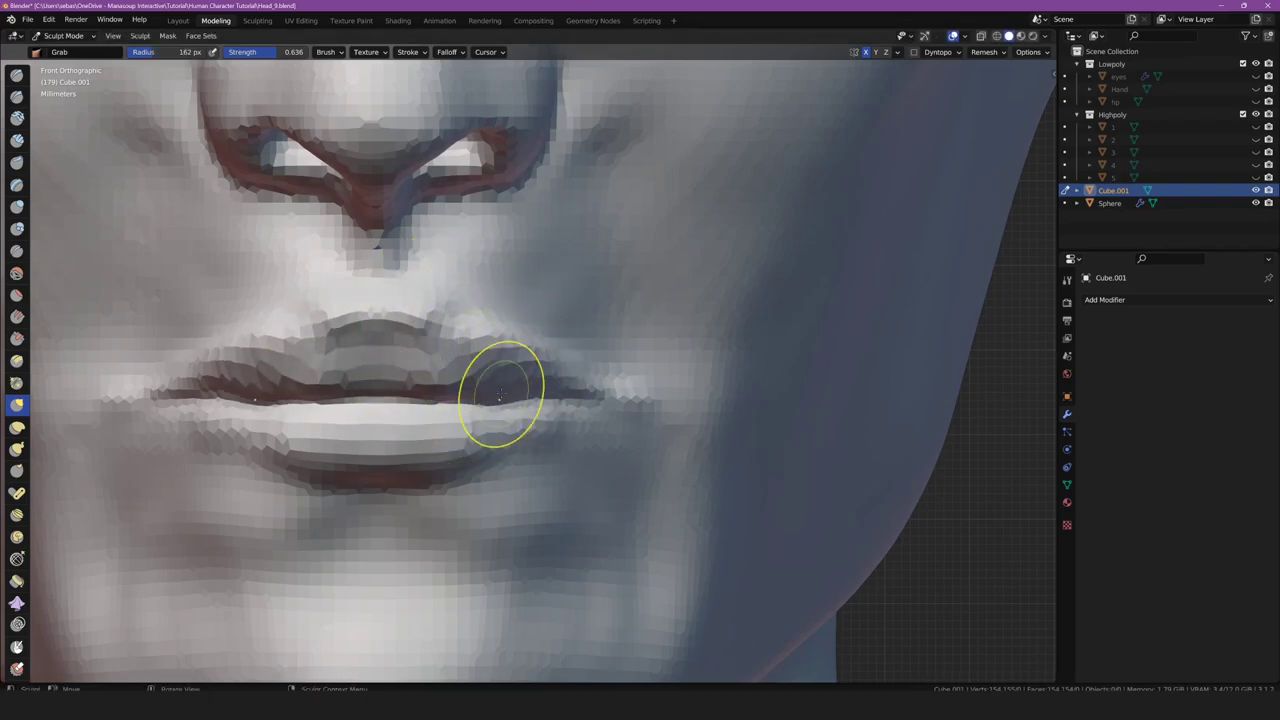
pyautogui.press('KP_3')
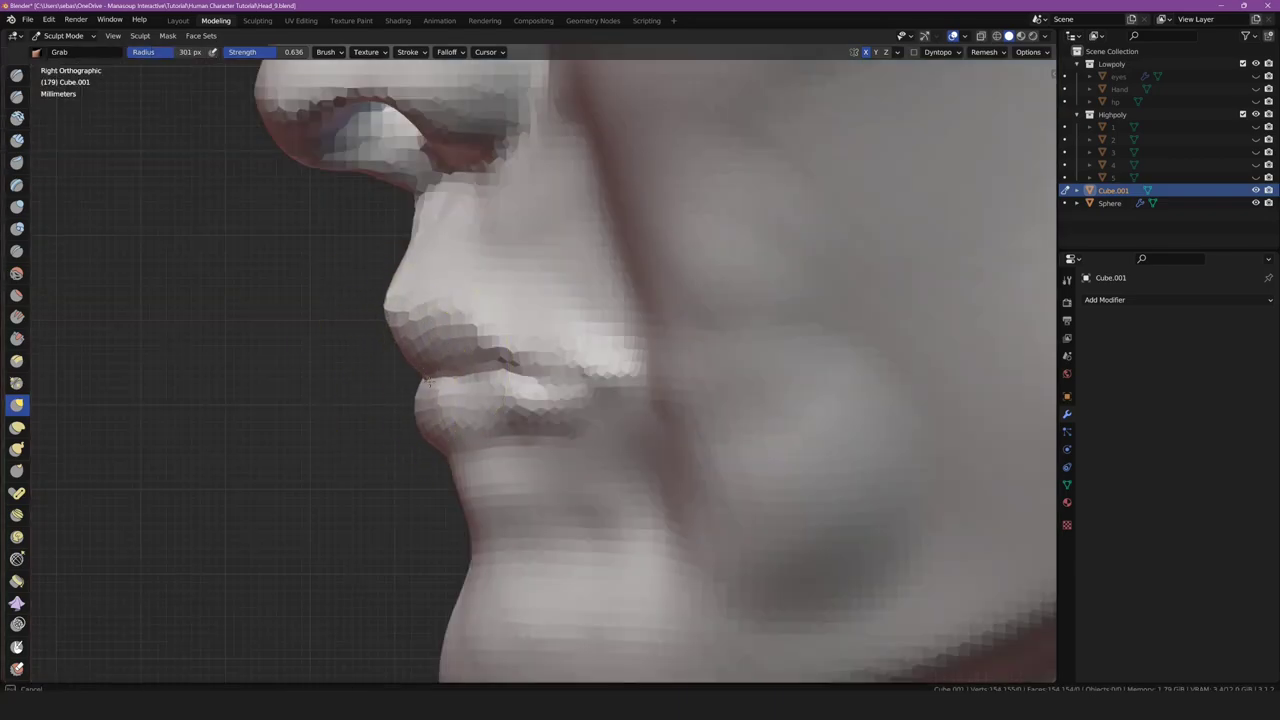
pyautogui.press('f')
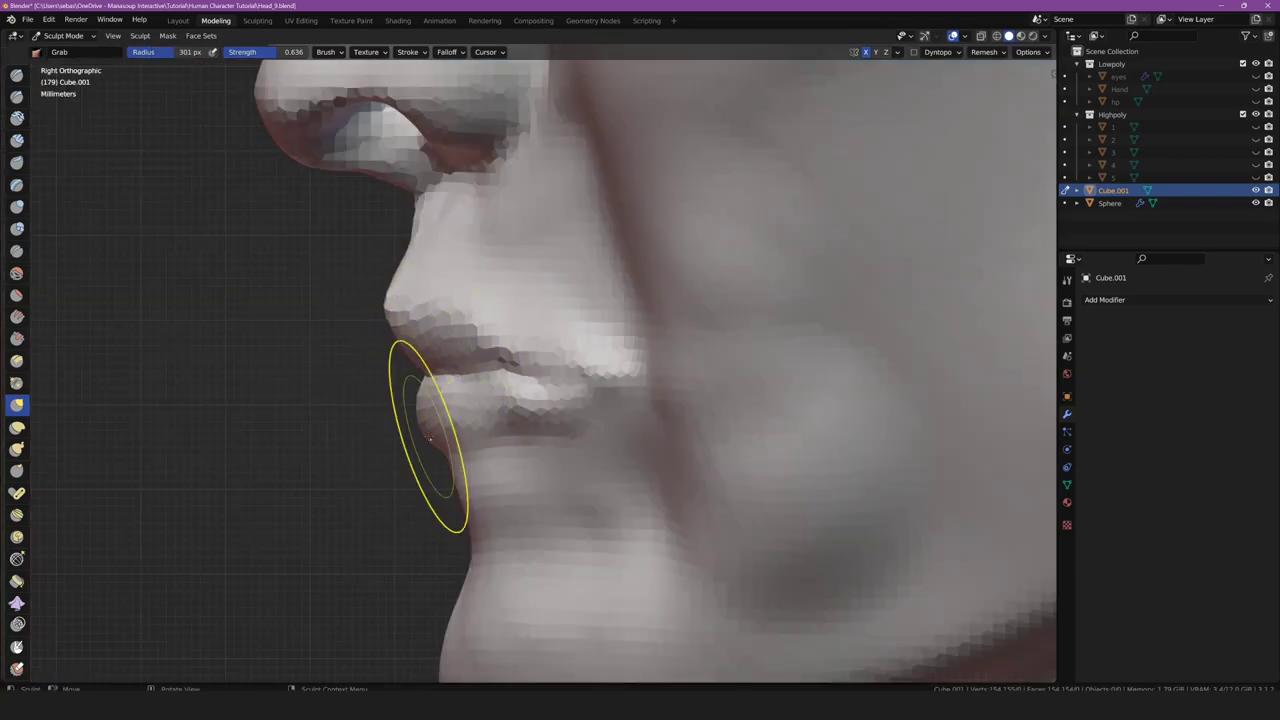
pyautogui.moveTo(423, 457)
pyautogui.mouseDown()
pyautogui.moveTo(411, 438)
pyautogui.moveTo(440, 470)
pyautogui.moveTo(525, 436)
pyautogui.mouseUp()
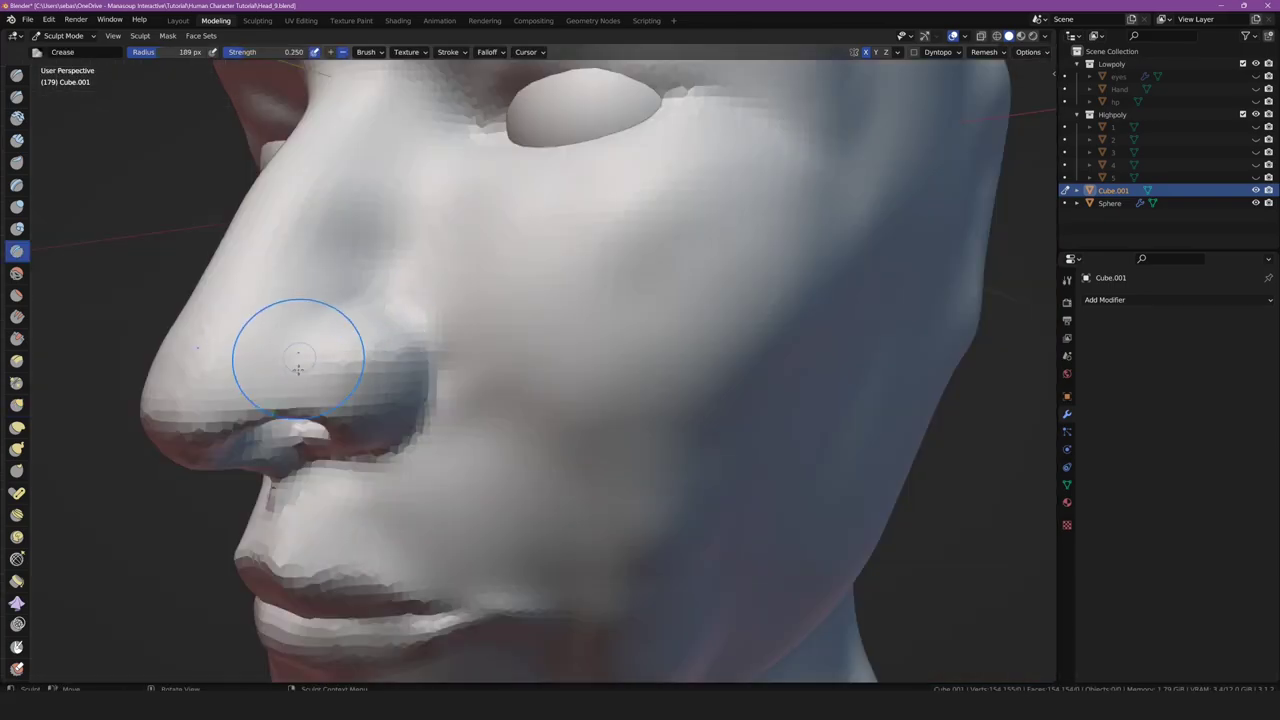
# Crease the groove around the nostril wing and smooth the cheek hollow toward the jaw
pyautogui.moveTo(317, 319)
pyautogui.mouseDown()
pyautogui.moveTo(384, 310)
pyautogui.moveTo(414, 423)
pyautogui.mouseUp()
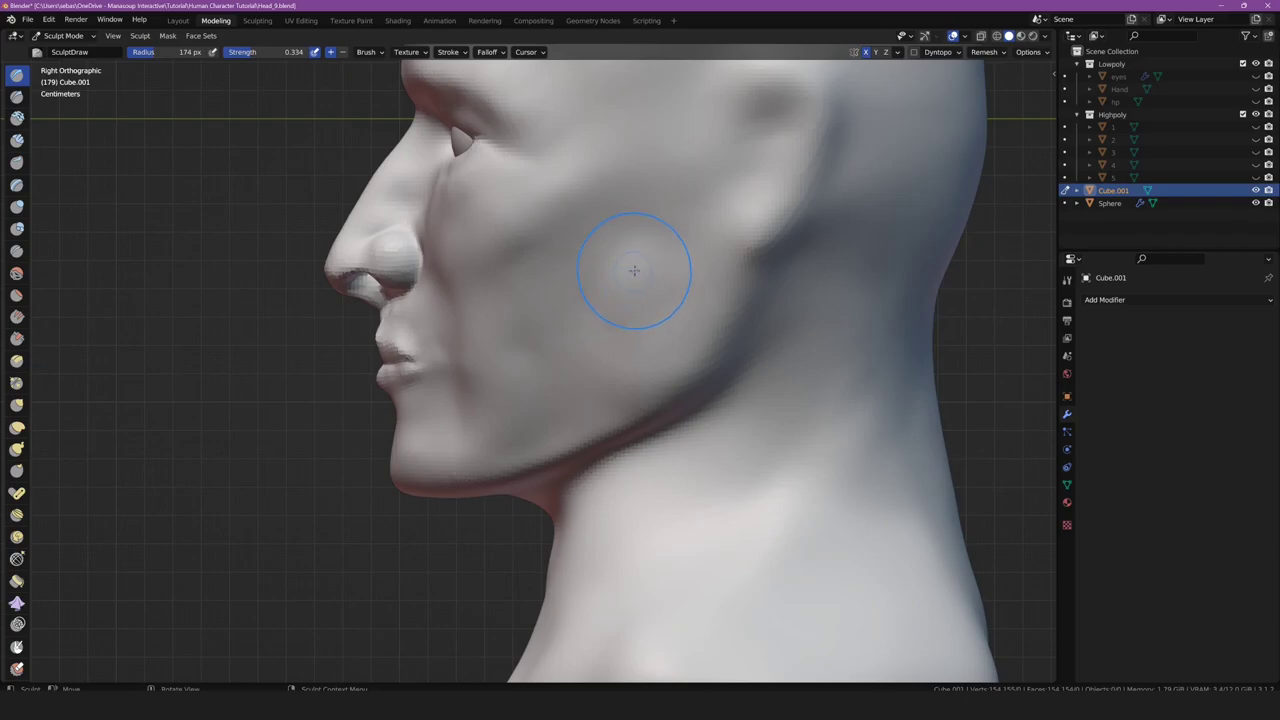
pyautogui.moveTo(562, 246); pyautogui.dragTo(503, 292)
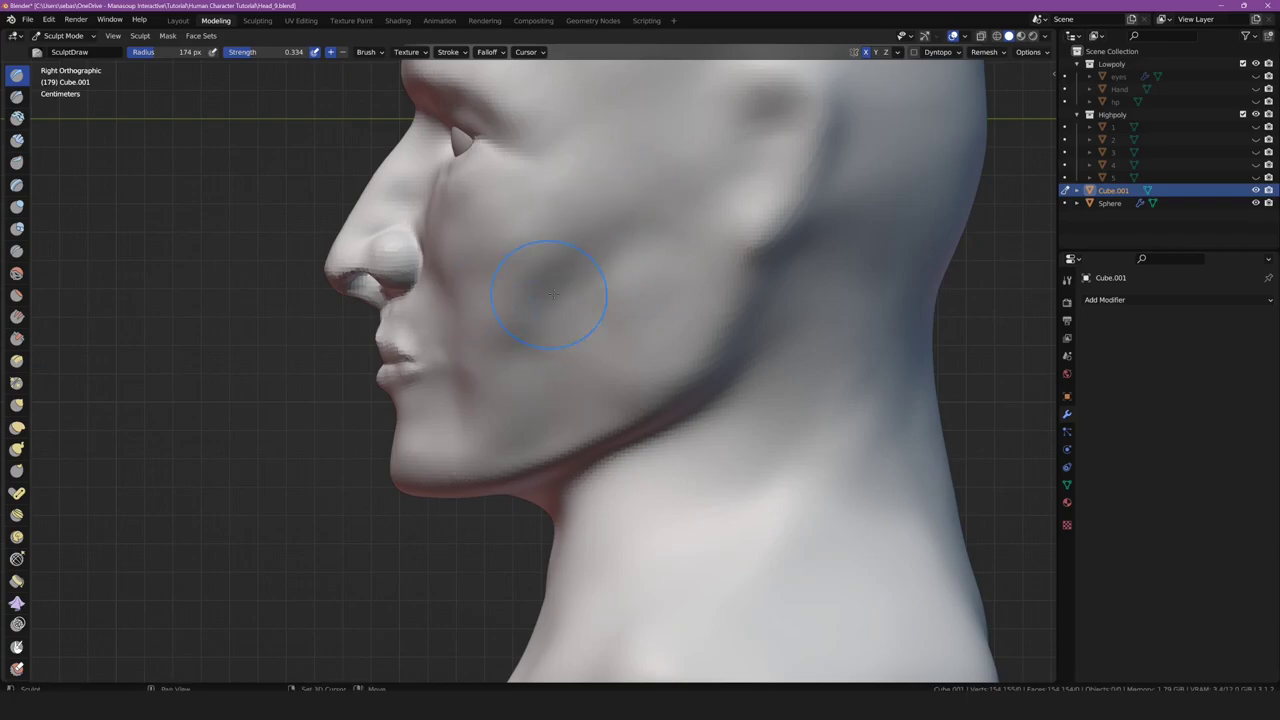
pyautogui.moveTo(605, 280)
pyautogui.mouseDown()
pyautogui.moveTo(622, 357)
pyautogui.moveTo(703, 335)
pyautogui.moveTo(685, 318)
pyautogui.mouseUp()
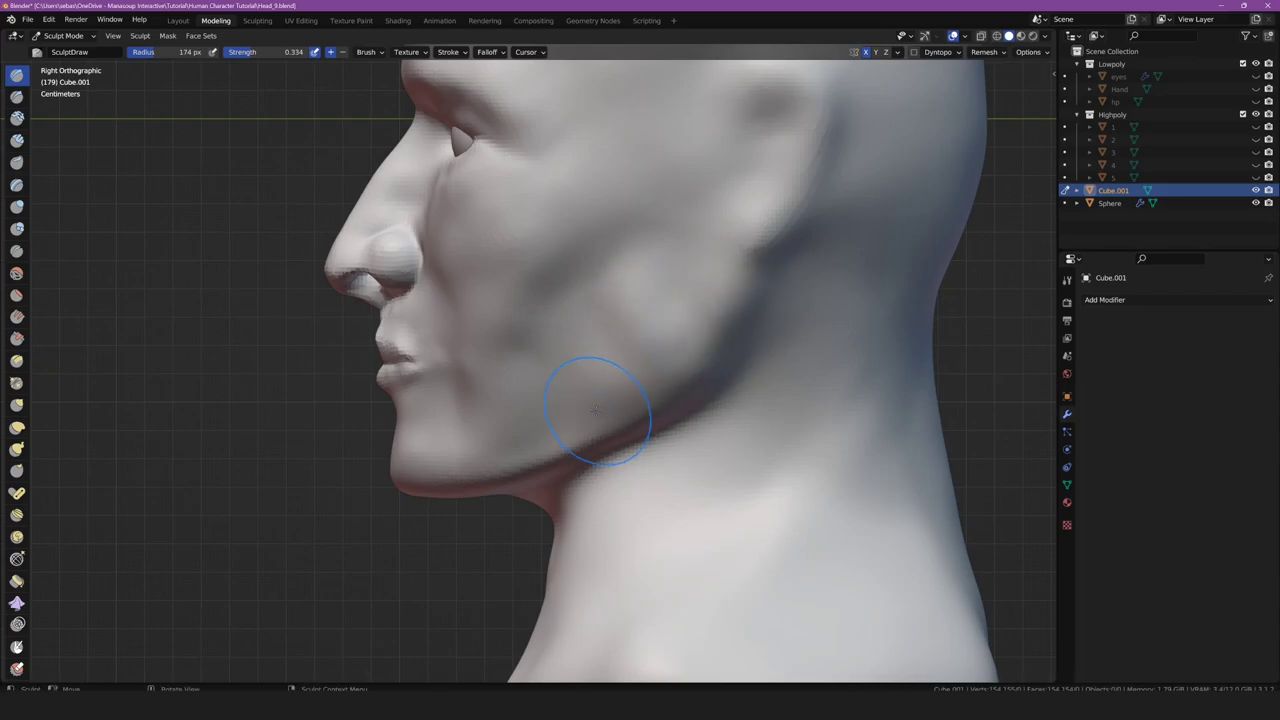
pyautogui.moveTo(622, 377)
pyautogui.mouseDown(button='middle')
pyautogui.moveTo(563, 423)
pyautogui.moveTo(625, 460)
pyautogui.mouseUp(button='middle')
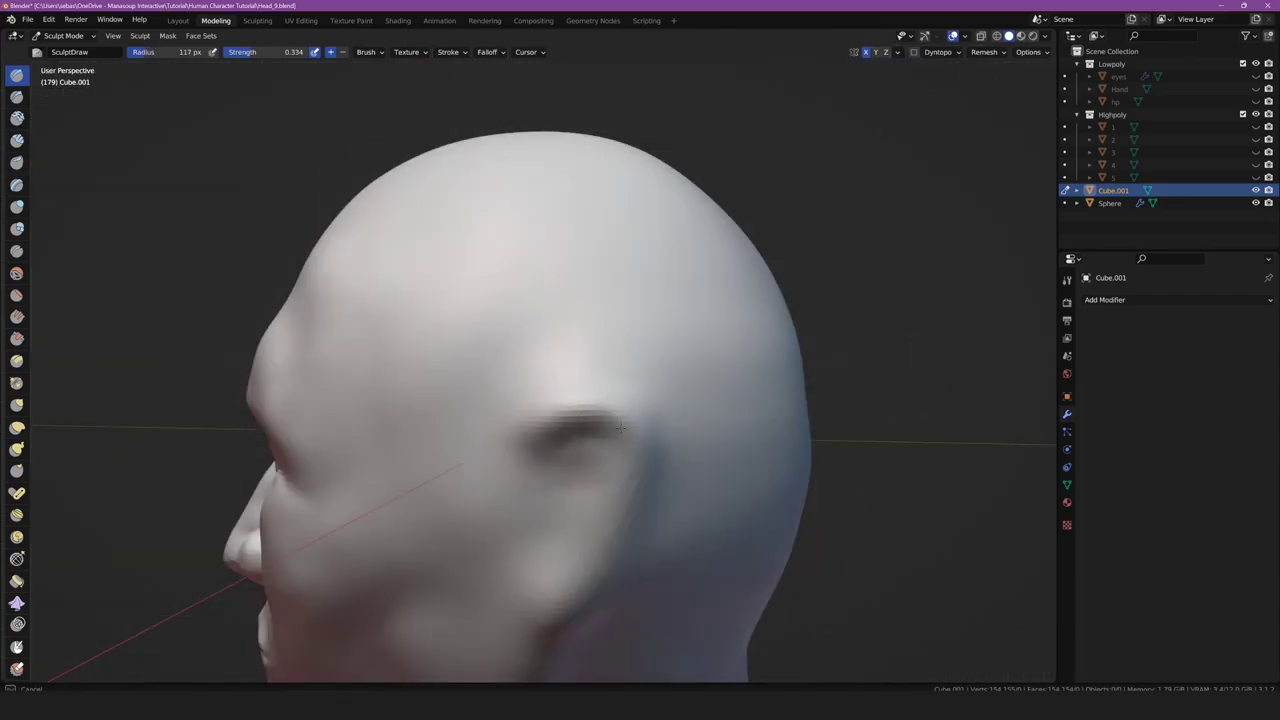
# Zoom onto the ear in side view and carve the hollow inside it
pyautogui.press('KP_3')
pyautogui.scroll(5, 563, 486)
pyautogui.scroll(1, 545, 405)
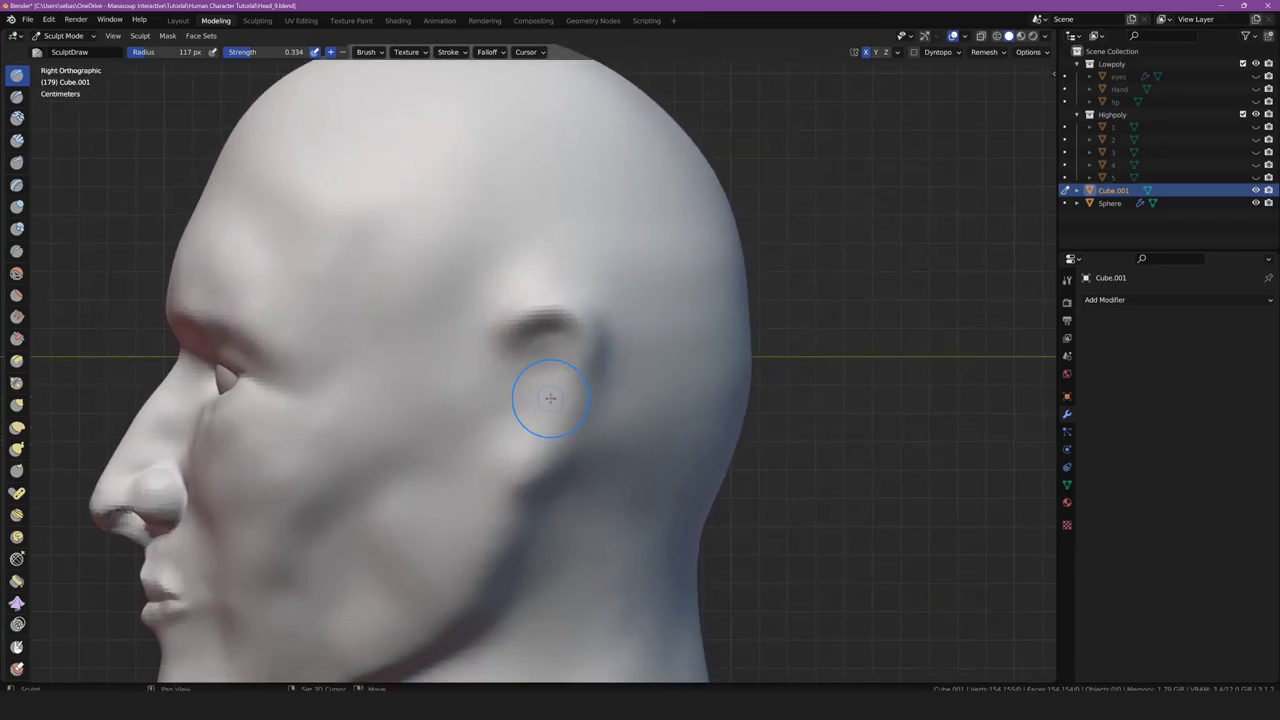
pyautogui.scroll(3, 551, 407)
pyautogui.moveTo(492, 337); pyautogui.dragTo(486, 317)
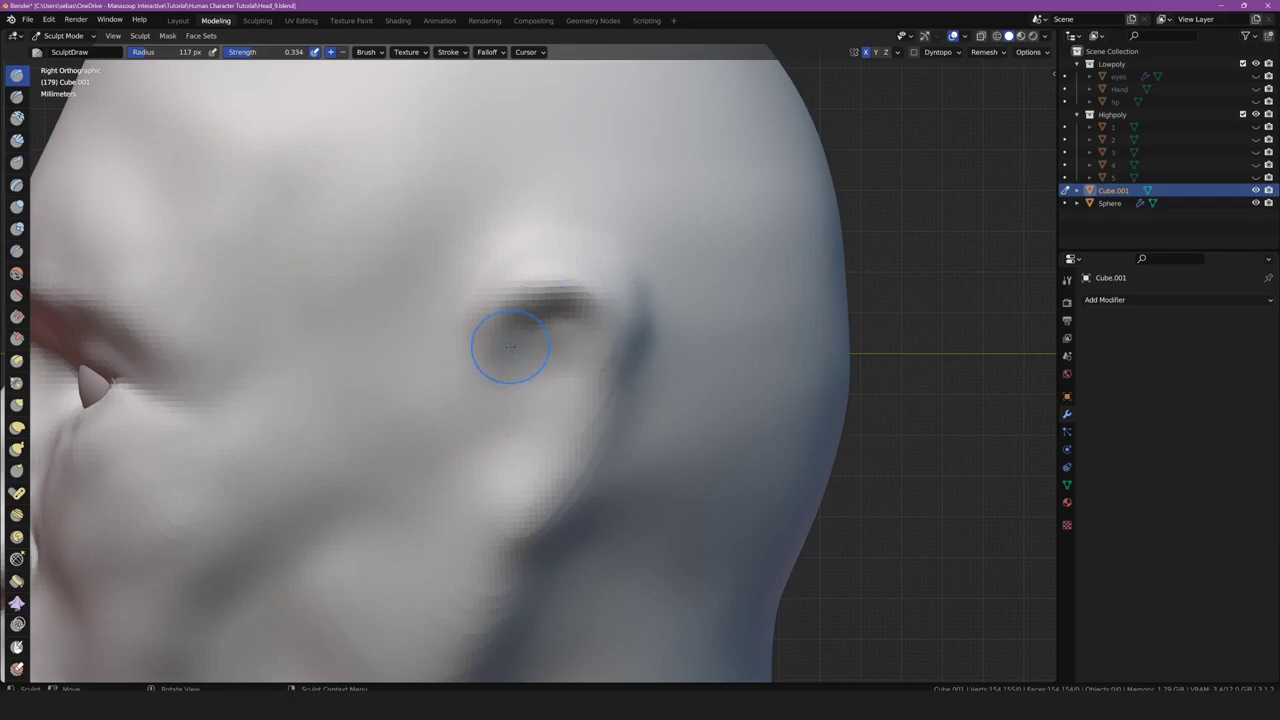
pyautogui.moveTo(510, 346); pyautogui.dragTo(476, 320)
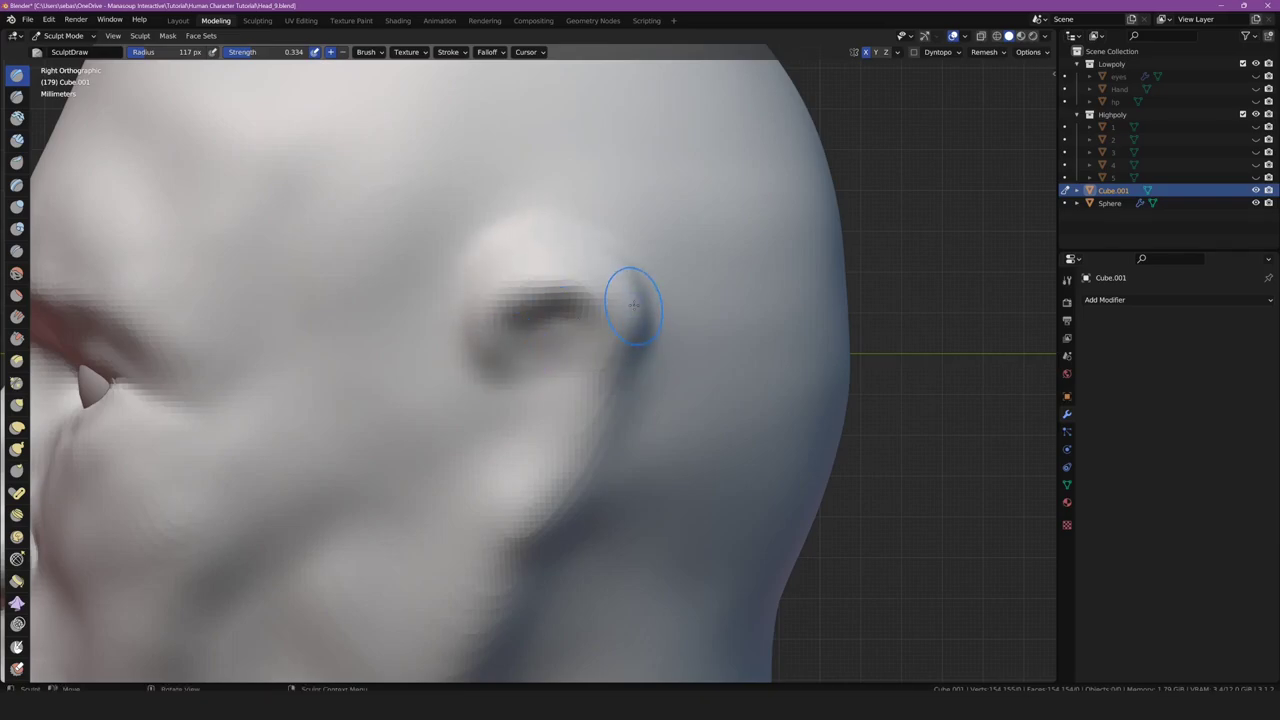
# Raise the back rim down to the lobe, bulge the inner ear, and shrink the brush to 66 px
pyautogui.moveTo(633, 305); pyautogui.dragTo(572, 537)
pyautogui.moveTo(628, 308)
pyautogui.mouseDown()
pyautogui.moveTo(554, 554)
pyautogui.moveTo(468, 536)
pyautogui.mouseUp()
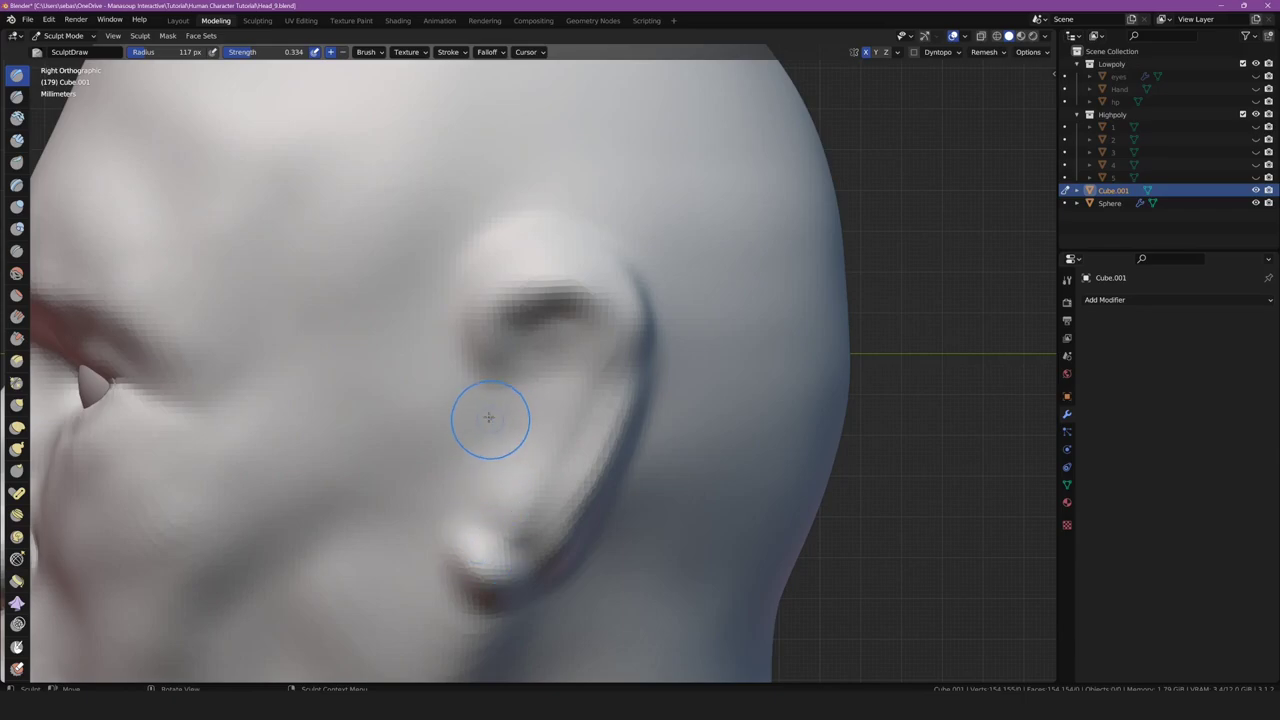
pyautogui.moveTo(496, 367); pyautogui.dragTo(557, 463)
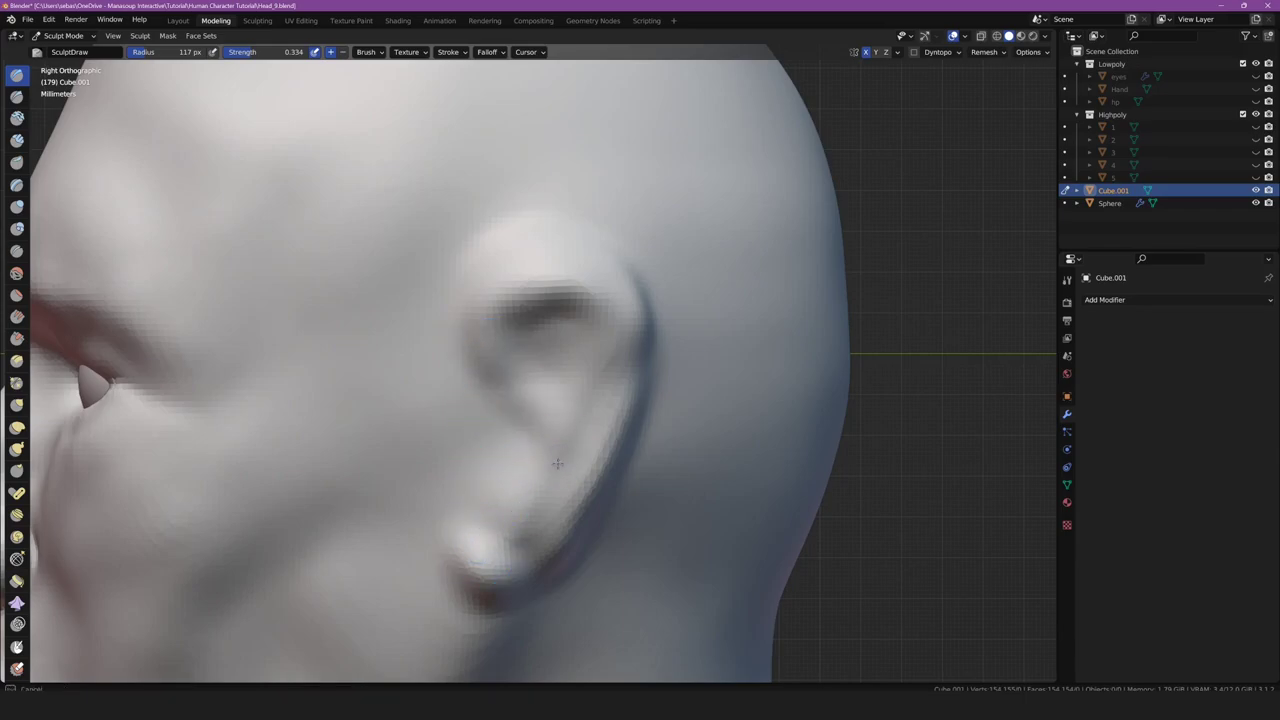
pyautogui.moveTo(540, 403); pyautogui.dragTo(540, 467)
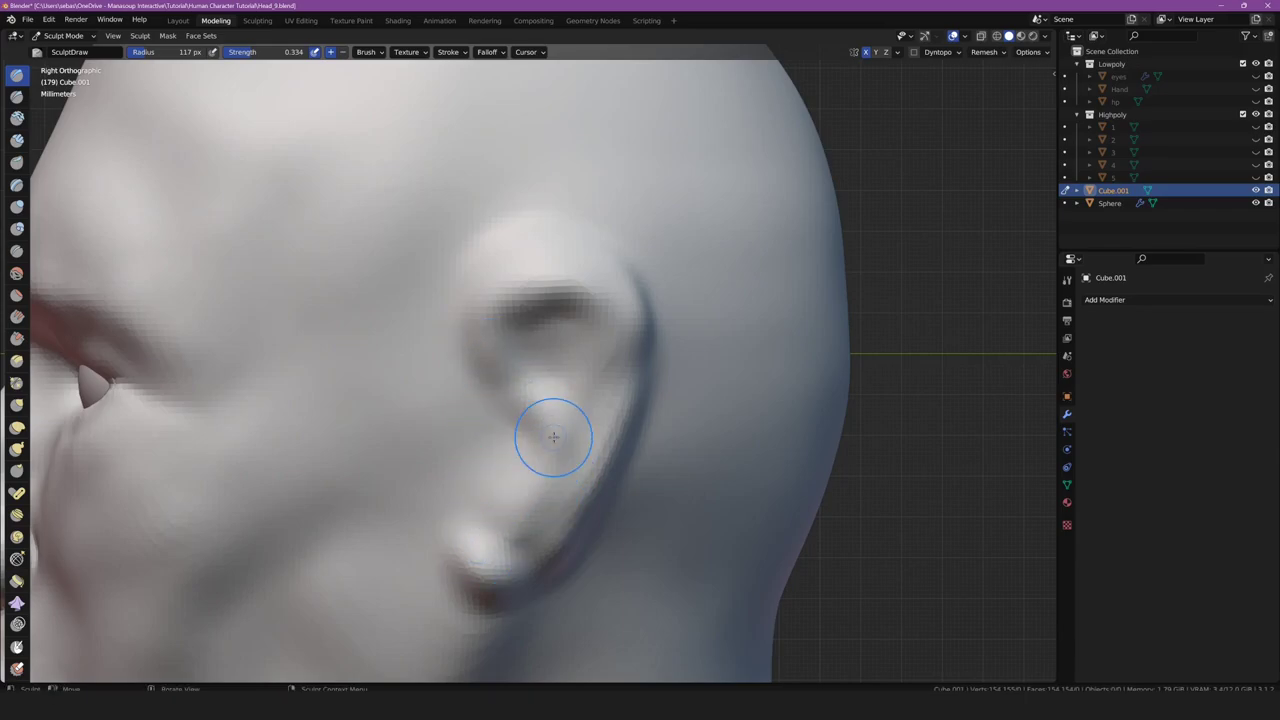
pyautogui.press('f')
pyautogui.click(536, 437)
# Carve creases in the inner ear and a ridge along the upper ear
pyautogui.moveTo(512, 381)
pyautogui.mouseDown()
pyautogui.moveTo(545, 445)
pyautogui.moveTo(488, 303)
pyautogui.mouseUp()
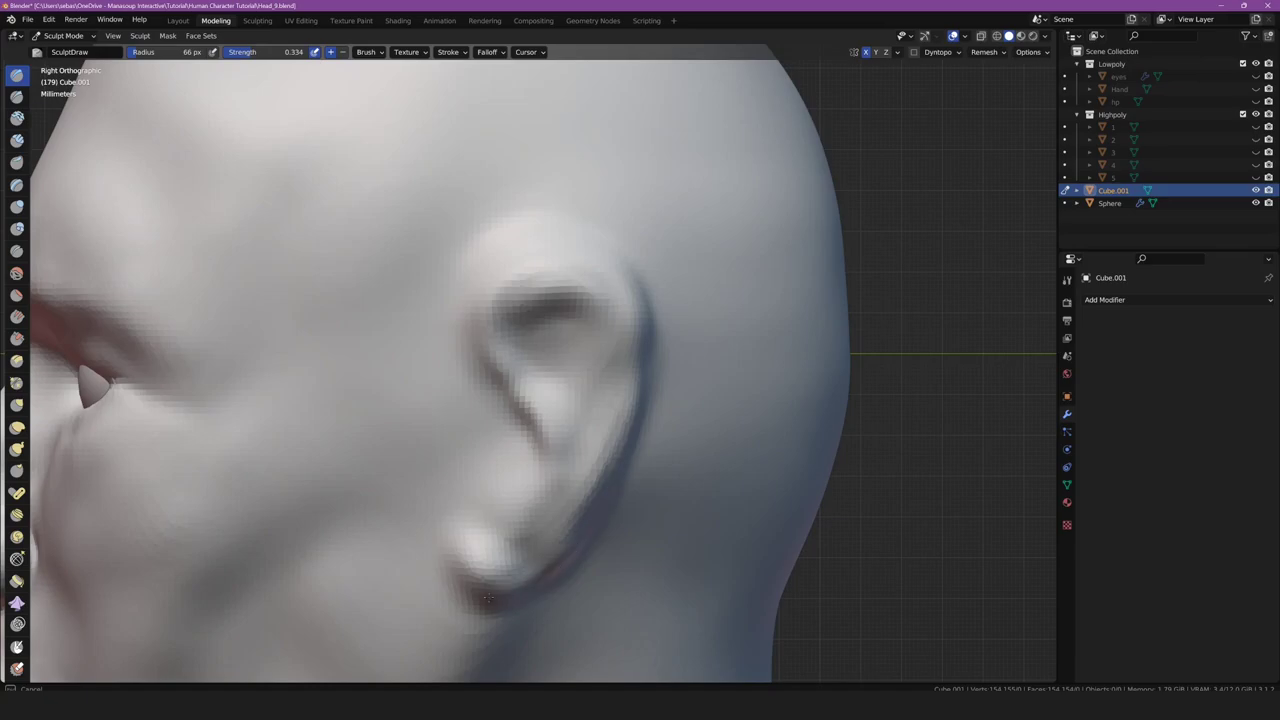
pyautogui.moveTo(480, 330); pyautogui.dragTo(522, 358)
pyautogui.moveTo(561, 431); pyautogui.dragTo(520, 480)
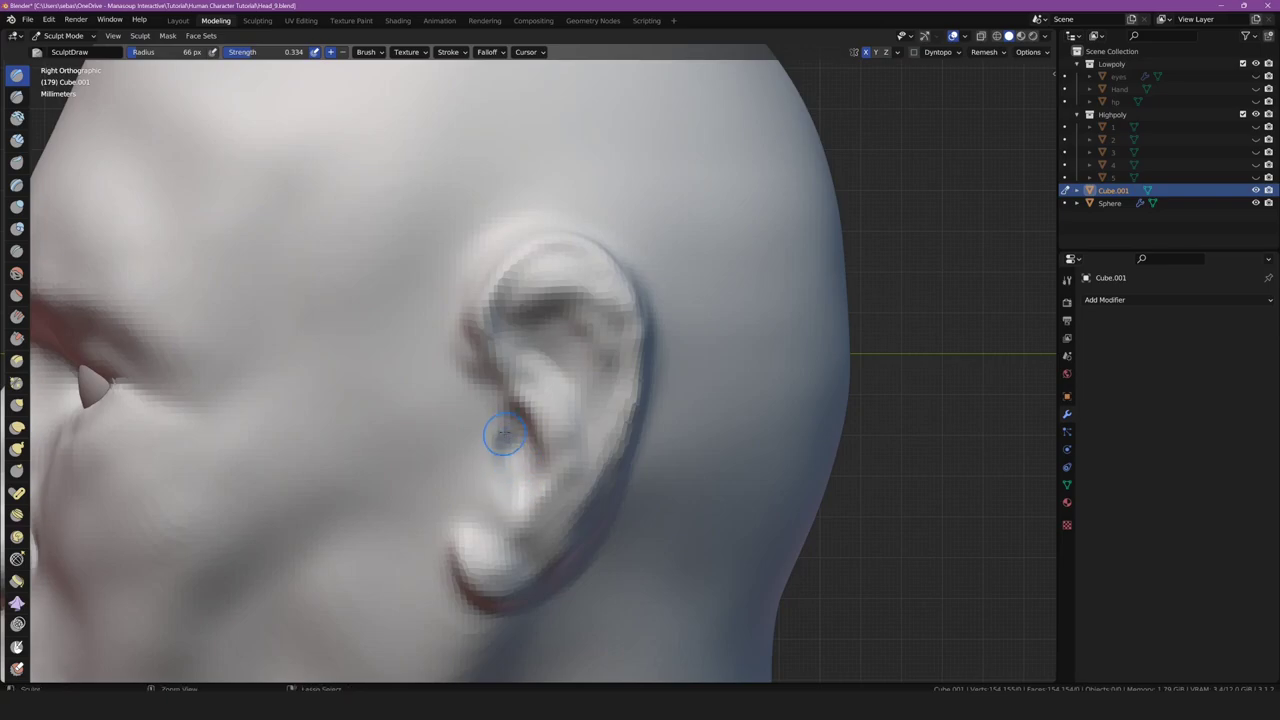
pyautogui.moveTo(504, 434); pyautogui.dragTo(501, 566)
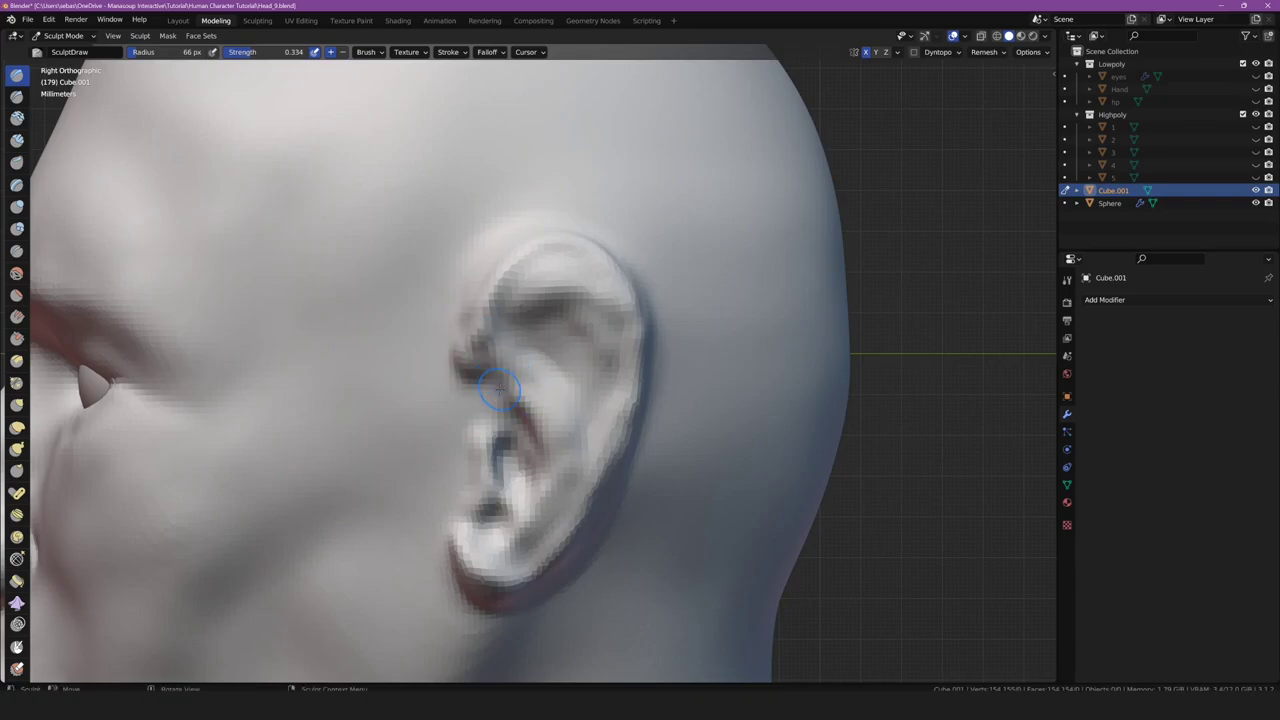
pyautogui.moveTo(563, 423); pyautogui.dragTo(556, 435)
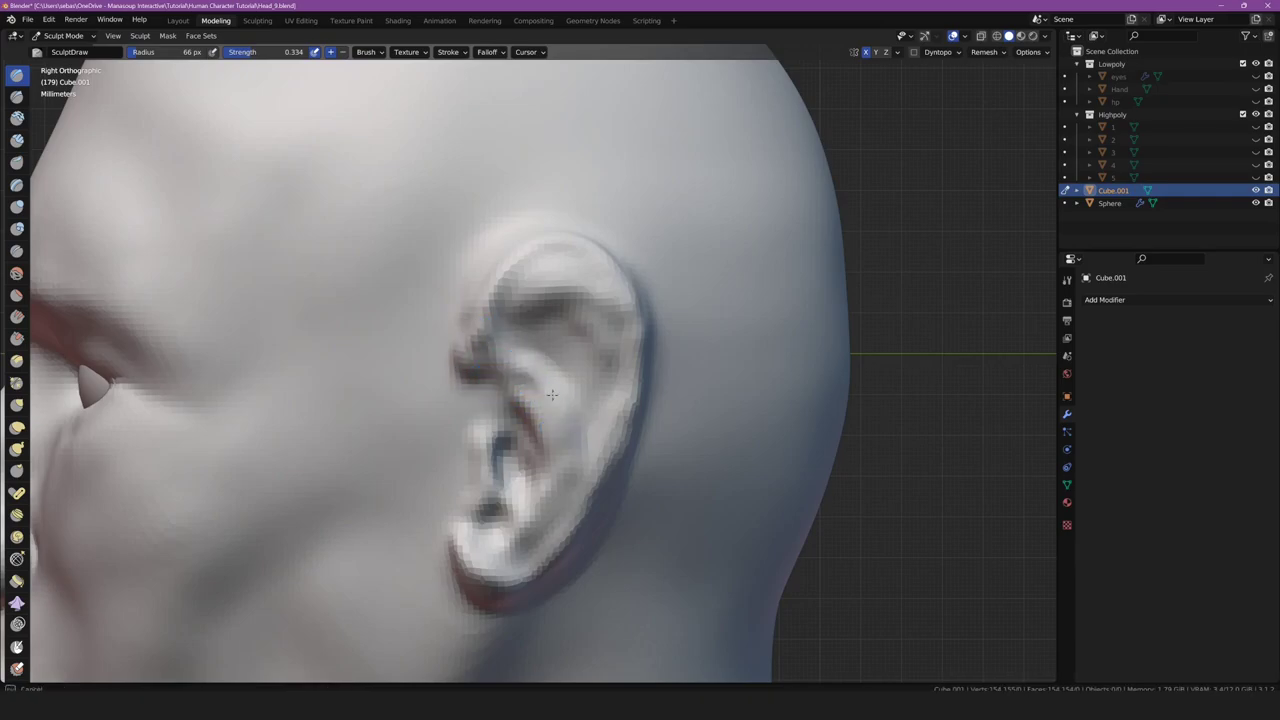
# Sculpt along the ear rim, groove the upper ear, and sharpen the upper rim
pyautogui.moveTo(508, 566); pyautogui.dragTo(625, 400)
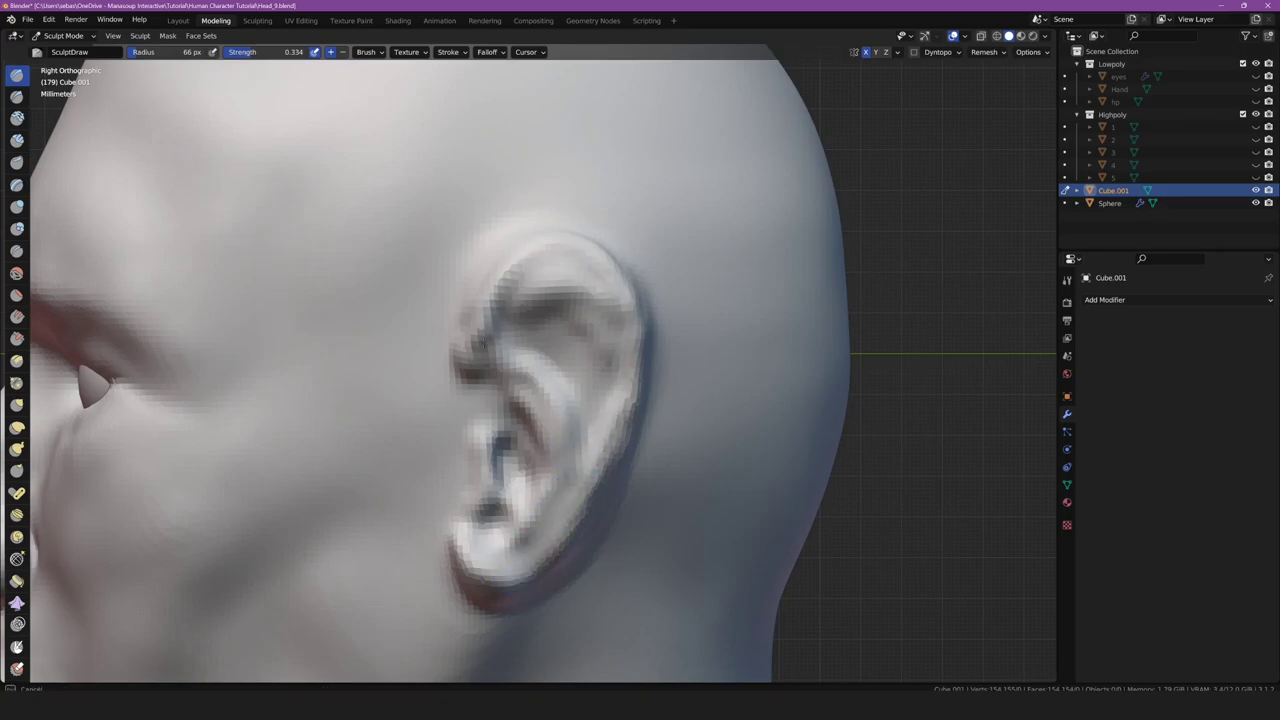
pyautogui.moveTo(483, 343); pyautogui.dragTo(604, 318)
pyautogui.moveTo(535, 287); pyautogui.dragTo(528, 251)
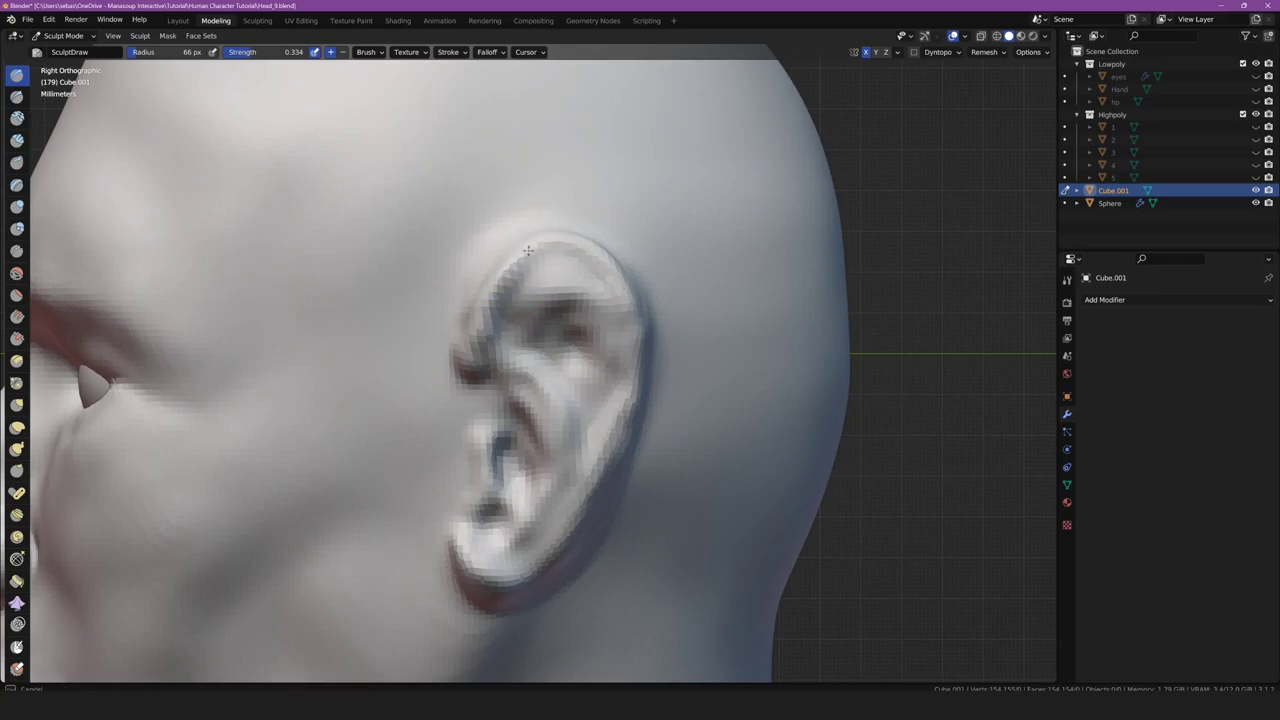
pyautogui.moveTo(598, 437); pyautogui.dragTo(555, 530)
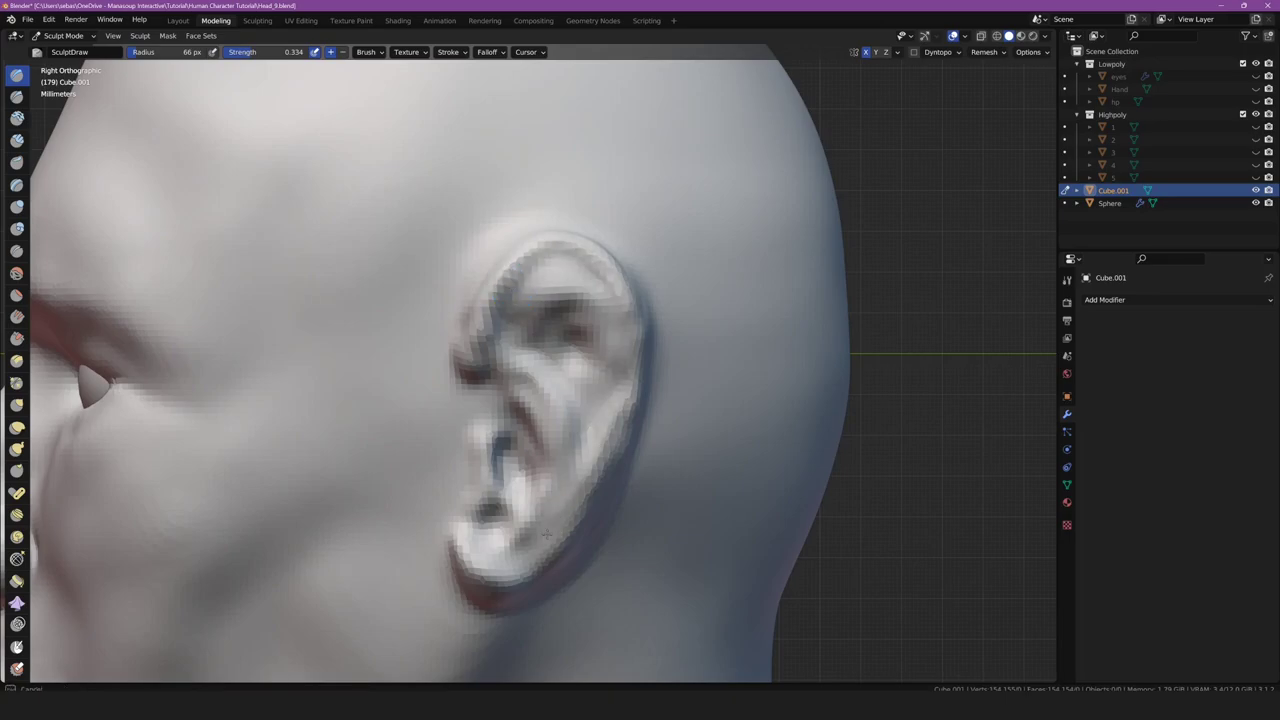
pyautogui.scroll(-8, 555, 530)
pyautogui.scroll(-3, 550, 500)
pyautogui.scroll(4, 575, 468)
pyautogui.moveTo(543, 457)
pyautogui.mouseDown(button='middle')
pyautogui.moveTo(575, 468)
pyautogui.moveTo(530, 452)
pyautogui.moveTo(563, 429)
pyautogui.moveTo(437, 463)
pyautogui.mouseUp(button='middle')
pyautogui.scroll(3, 575, 467)
pyautogui.scroll(-8, 575, 467)
pyautogui.scroll(2, 568, 429)
pyautogui.scroll(4, 437, 463)
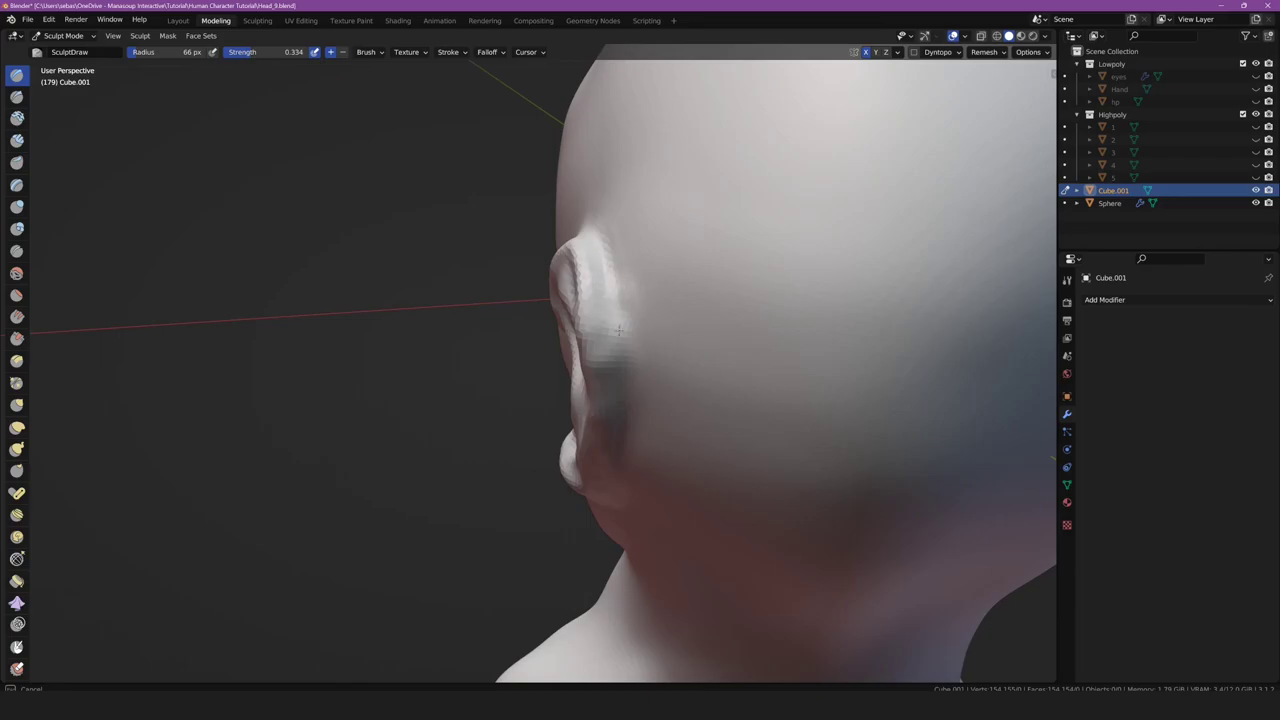
# Smooth the dark patch on the ear surface and orbit to view the ear edge-on
pyautogui.moveTo(619, 331); pyautogui.dragTo(612, 332)
pyautogui.moveTo(624, 330)
pyautogui.mouseDown(button='middle')
pyautogui.moveTo(637, 482)
pyautogui.moveTo(636, 464)
pyautogui.mouseUp(button='middle')
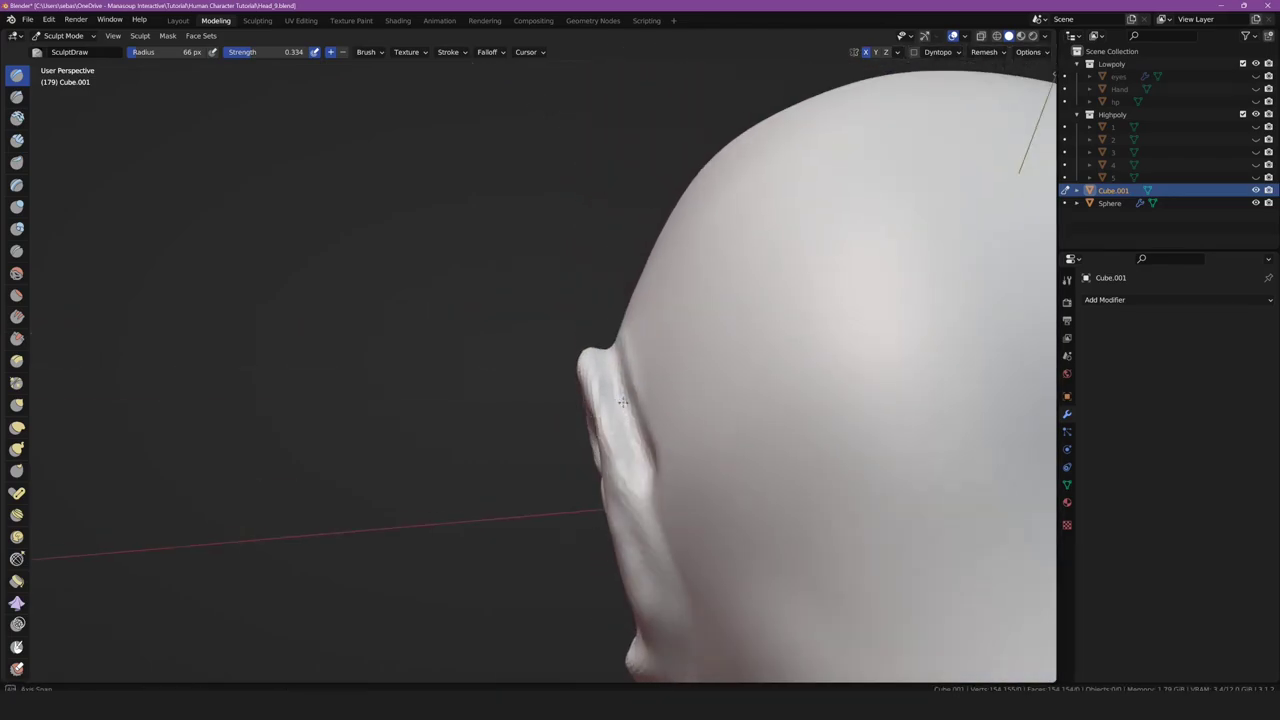
pyautogui.keyDown('shift'); pyautogui.moveTo(646, 530); pyautogui.dragTo(595, 388, button='middle'); pyautogui.keyUp('shift')
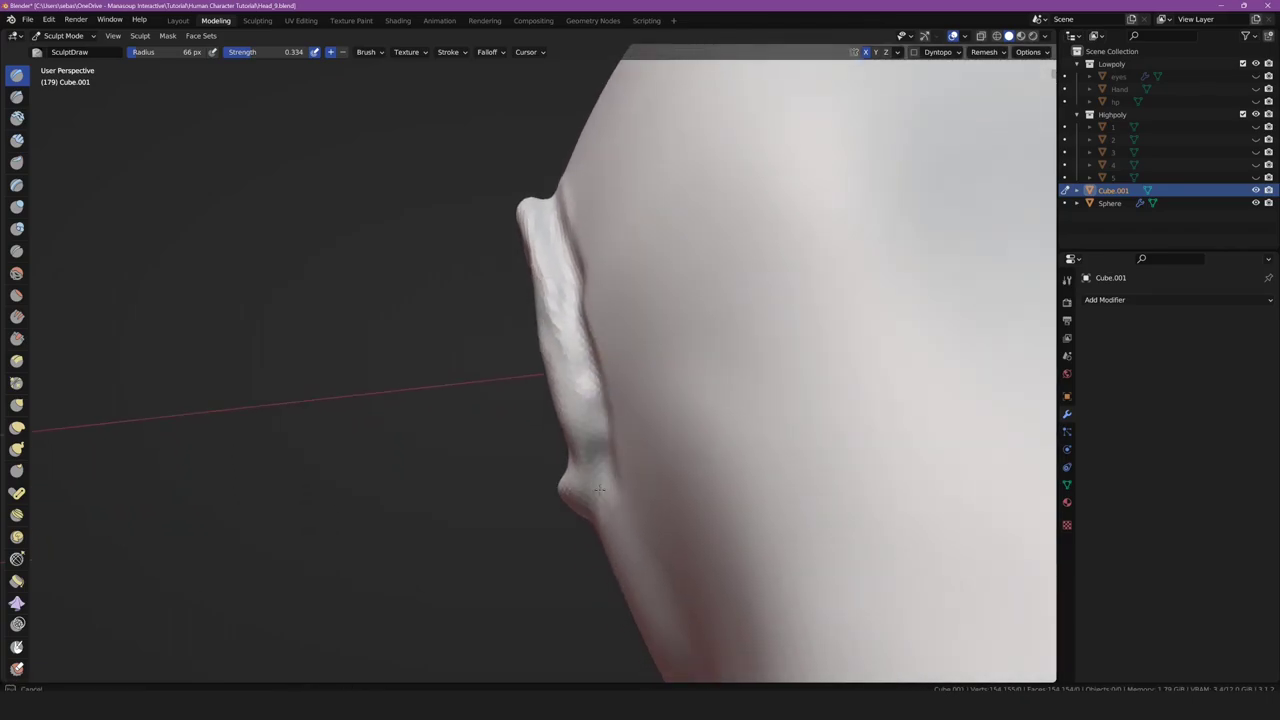
pyautogui.moveTo(599, 488)
pyautogui.mouseDown(button='middle')
pyautogui.moveTo(700, 400)
pyautogui.moveTo(671, 434)
pyautogui.moveTo(543, 463)
pyautogui.mouseUp(button='middle')
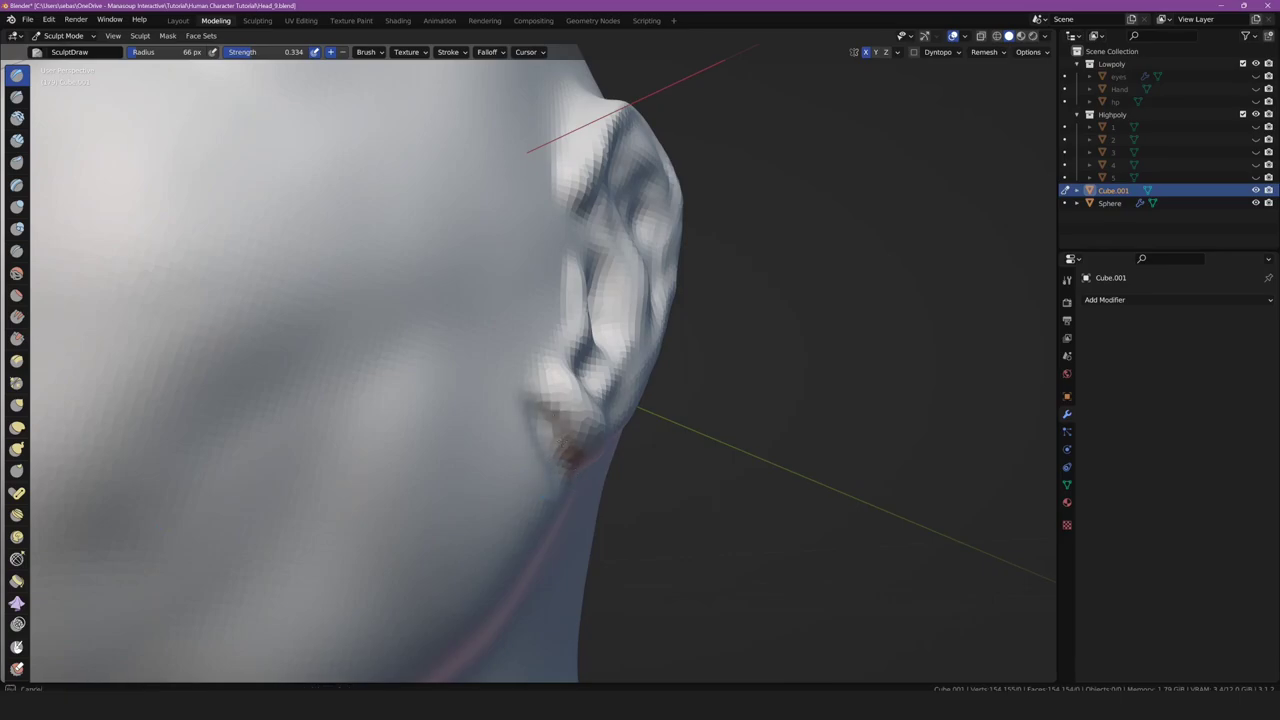
pyautogui.moveTo(585, 465); pyautogui.dragTo(337, 500, button='middle')
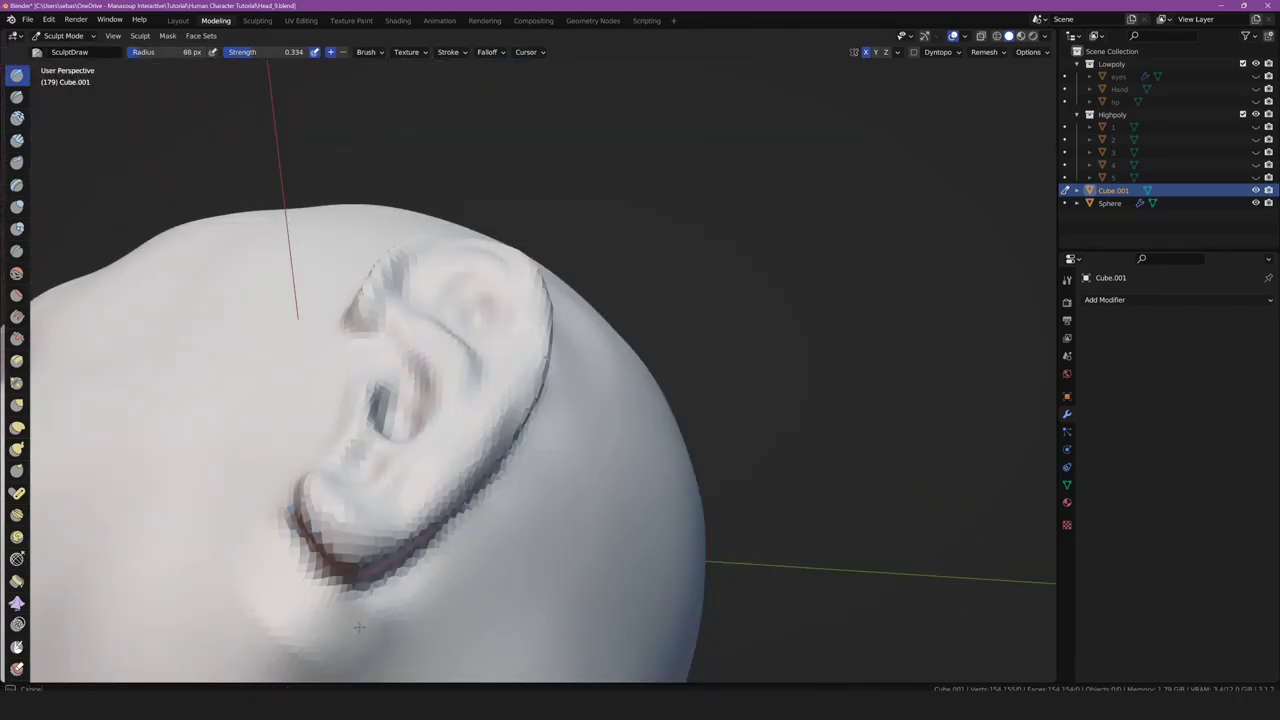
pyautogui.moveTo(475, 581); pyautogui.dragTo(338, 592, button='middle')
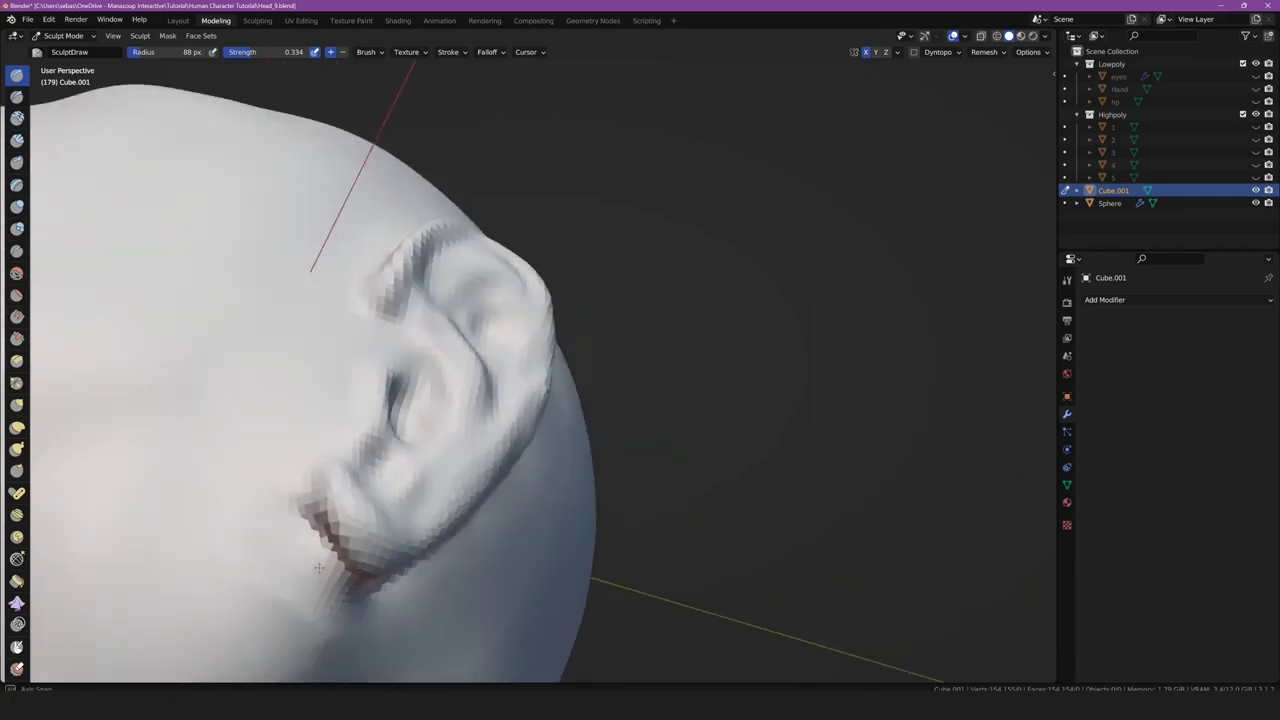
# Reshape the area below the earlobe and the ridge along the ear's back
pyautogui.moveTo(314, 545); pyautogui.dragTo(352, 584)
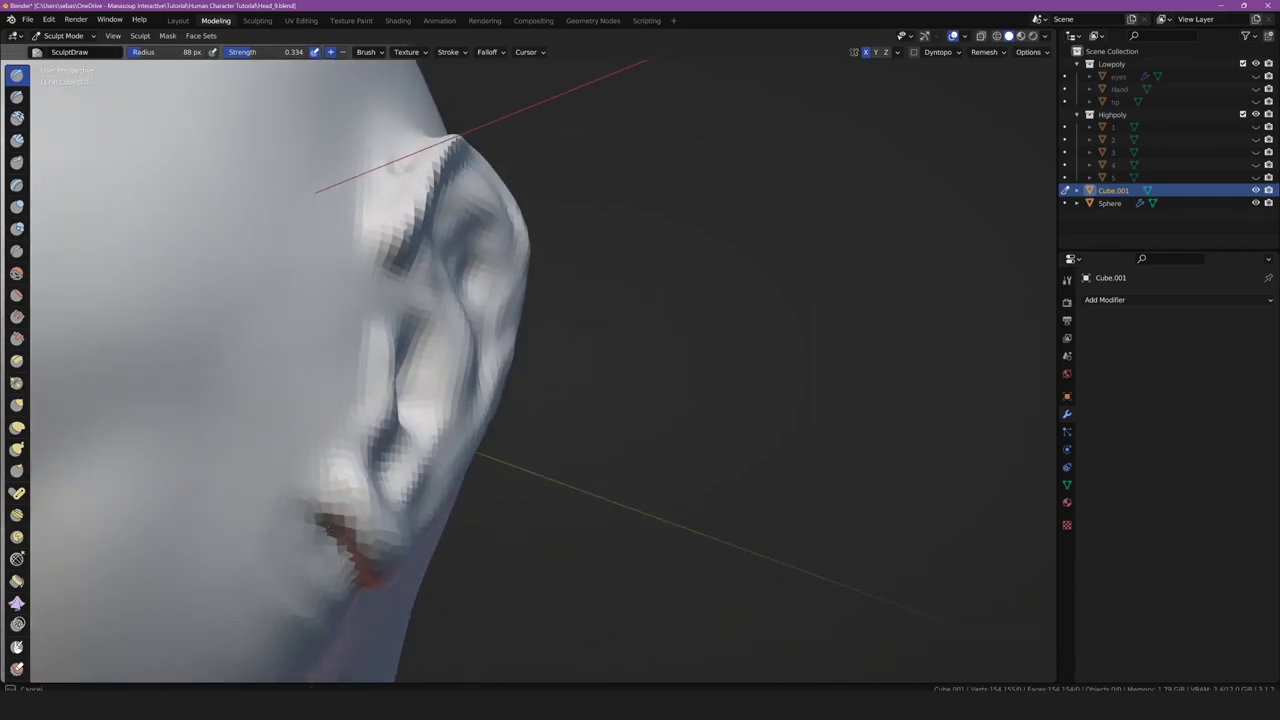
pyautogui.moveTo(335, 540); pyautogui.dragTo(340, 580, button='middle')
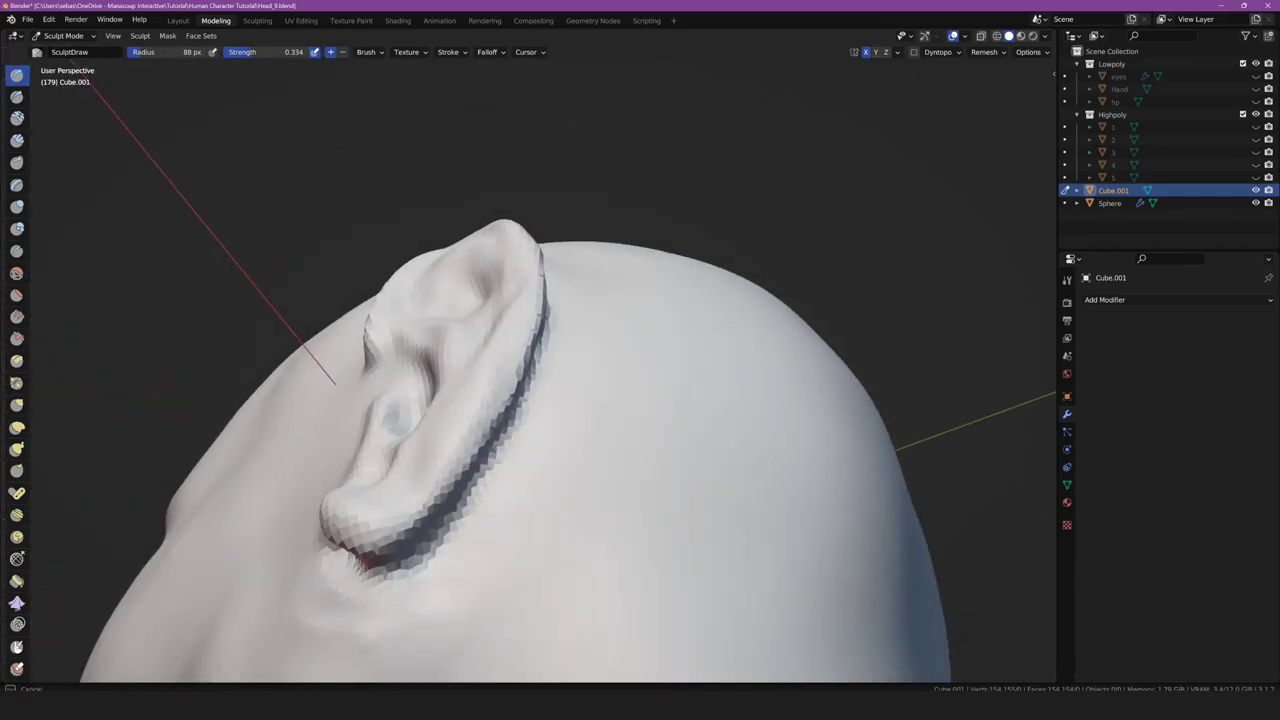
pyautogui.moveTo(430, 545)
pyautogui.mouseDown()
pyautogui.moveTo(380, 572)
pyautogui.moveTo(371, 523)
pyautogui.mouseUp()
pyautogui.moveTo(371, 523); pyautogui.dragTo(318, 535, button='middle')
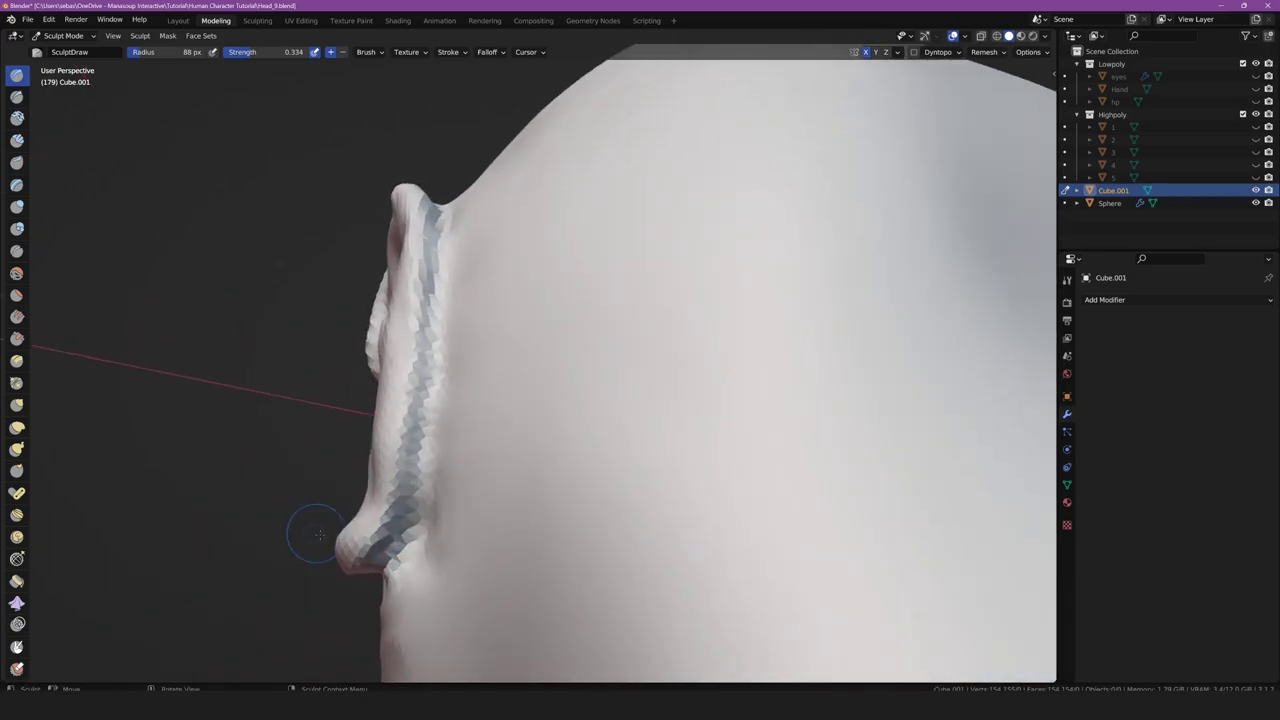
pyautogui.moveTo(416, 483); pyautogui.dragTo(435, 338)
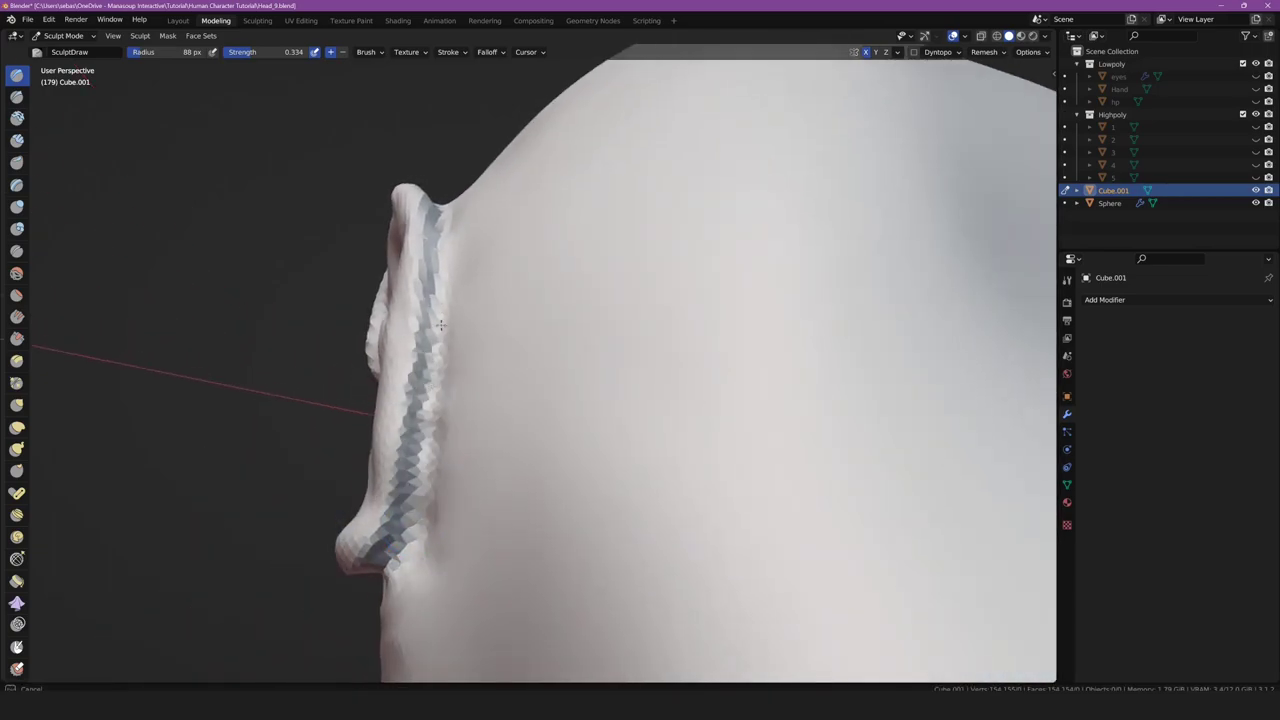
pyautogui.moveTo(442, 251); pyautogui.dragTo(500, 366, button='middle')
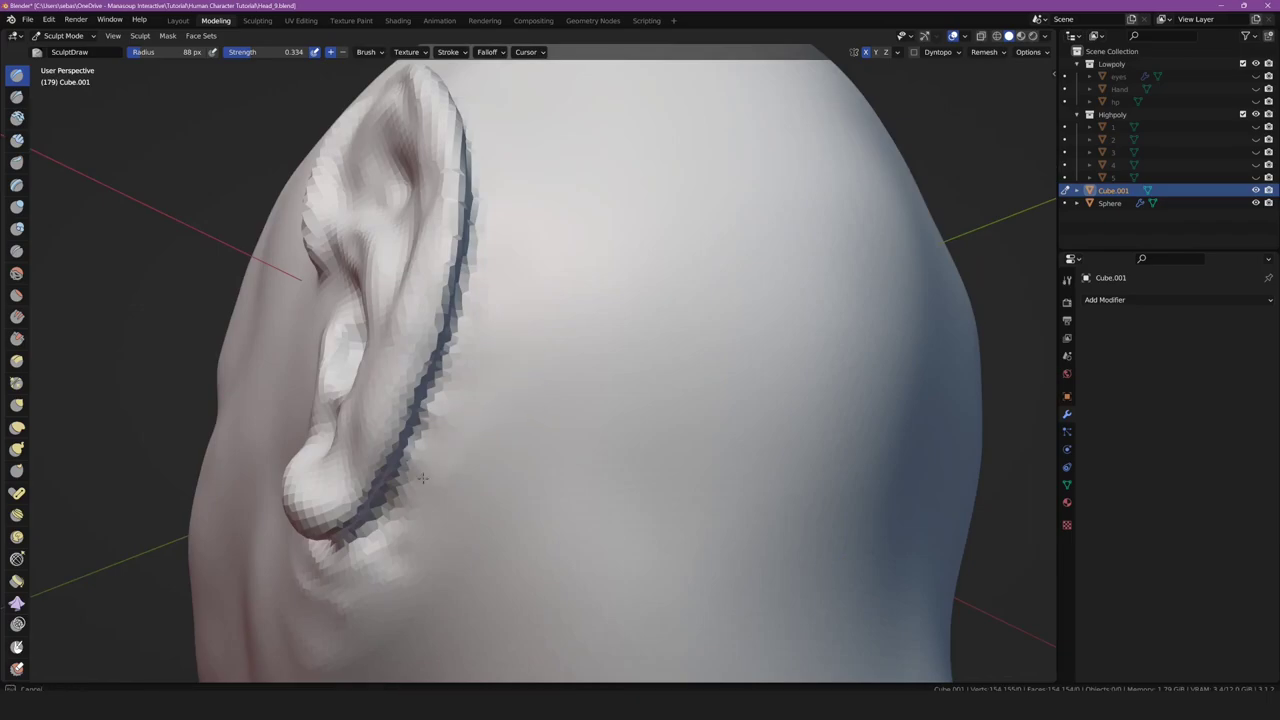
# Pull the ear's upper rim forward and up with a 252 px Grab brush in Right view
pyautogui.press('KP_3')
pyautogui.press('g')
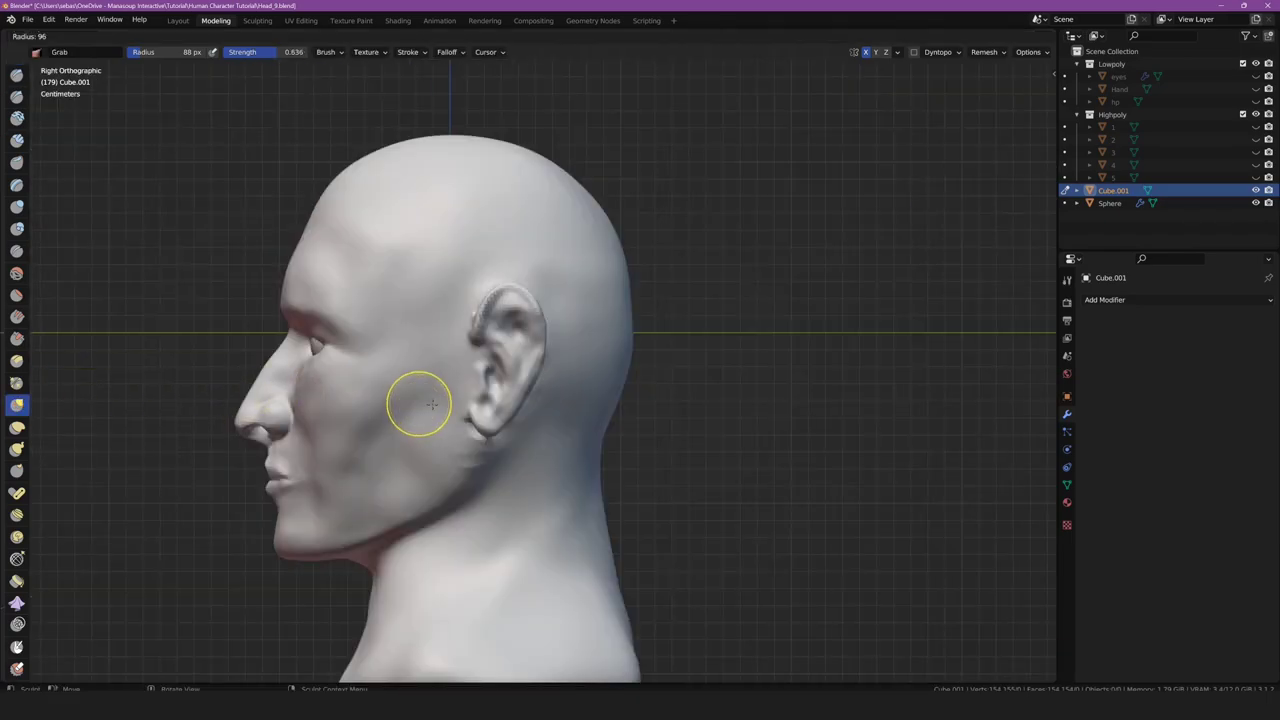
pyautogui.press('f')
pyautogui.click(473, 408)
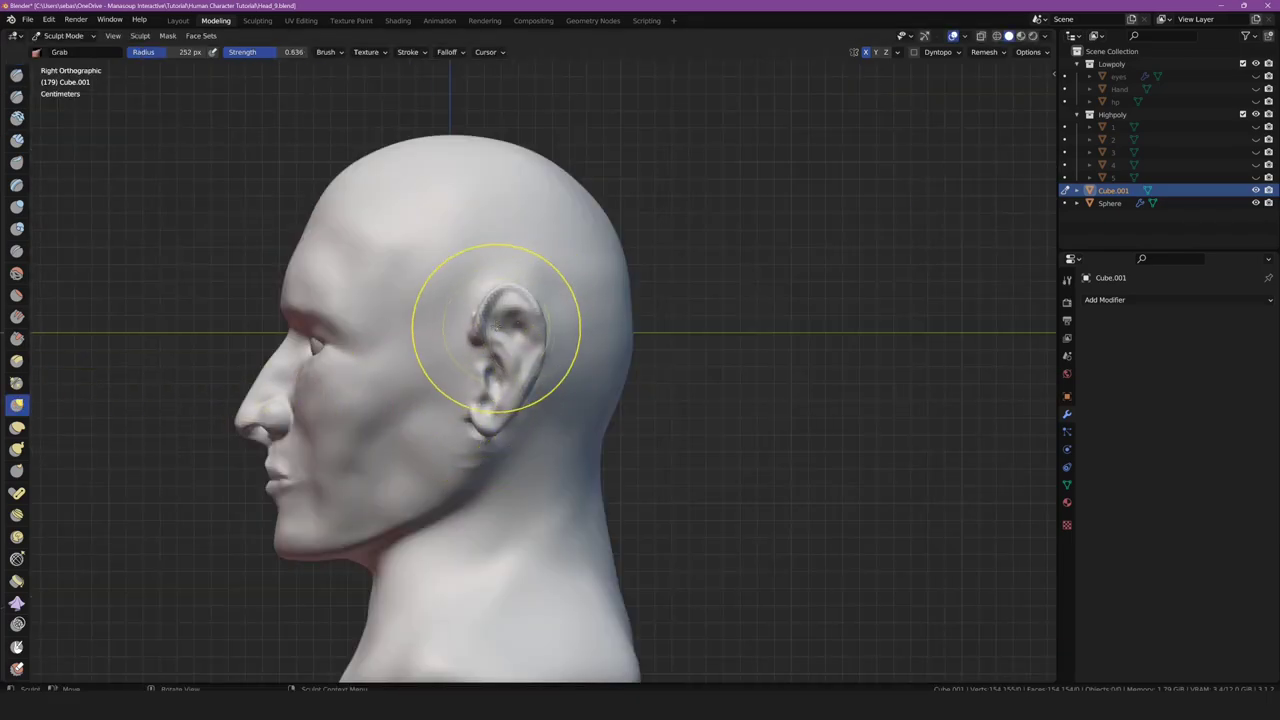
pyautogui.moveTo(486, 314); pyautogui.dragTo(514, 308)
pyautogui.scroll(2, 515, 310)
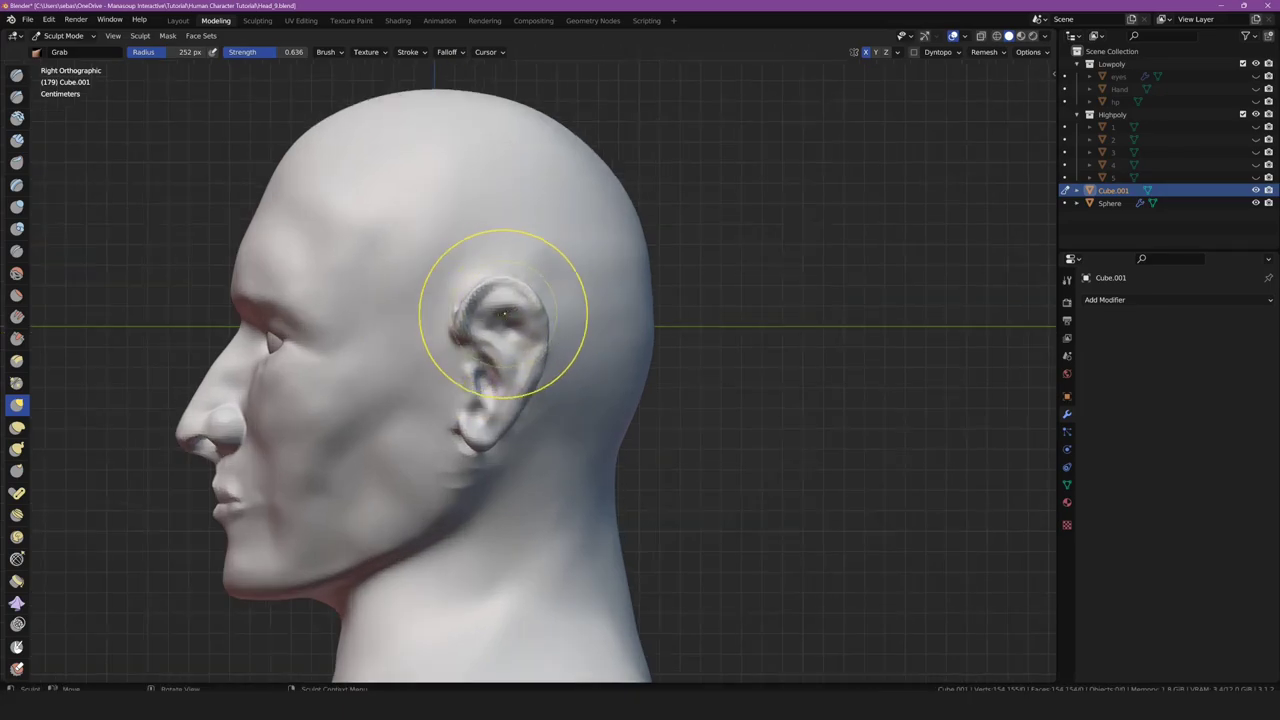
pyautogui.moveTo(508, 296)
pyautogui.mouseDown()
pyautogui.moveTo(500, 320)
pyautogui.moveTo(497, 306)
pyautogui.mouseUp()
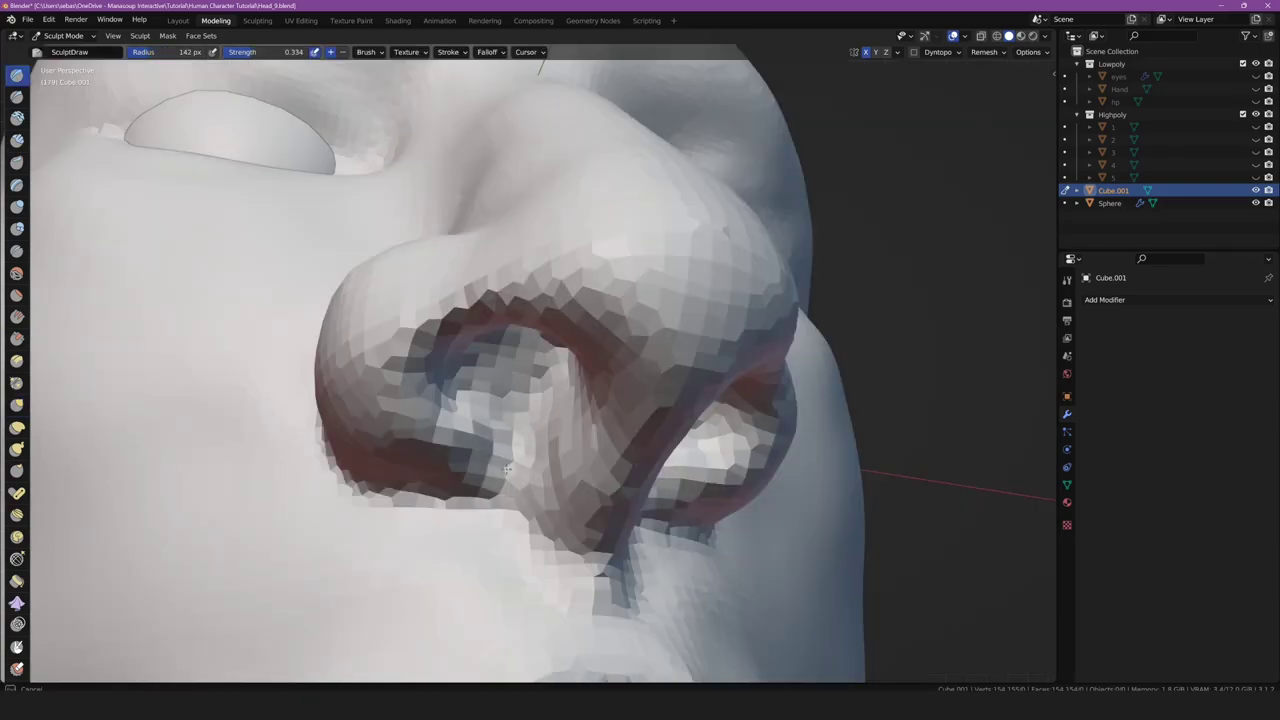
# Fill in the inner nostril surface with the Draw brush from a side view
pyautogui.moveTo(460, 400); pyautogui.dragTo(506, 385, button='middle')
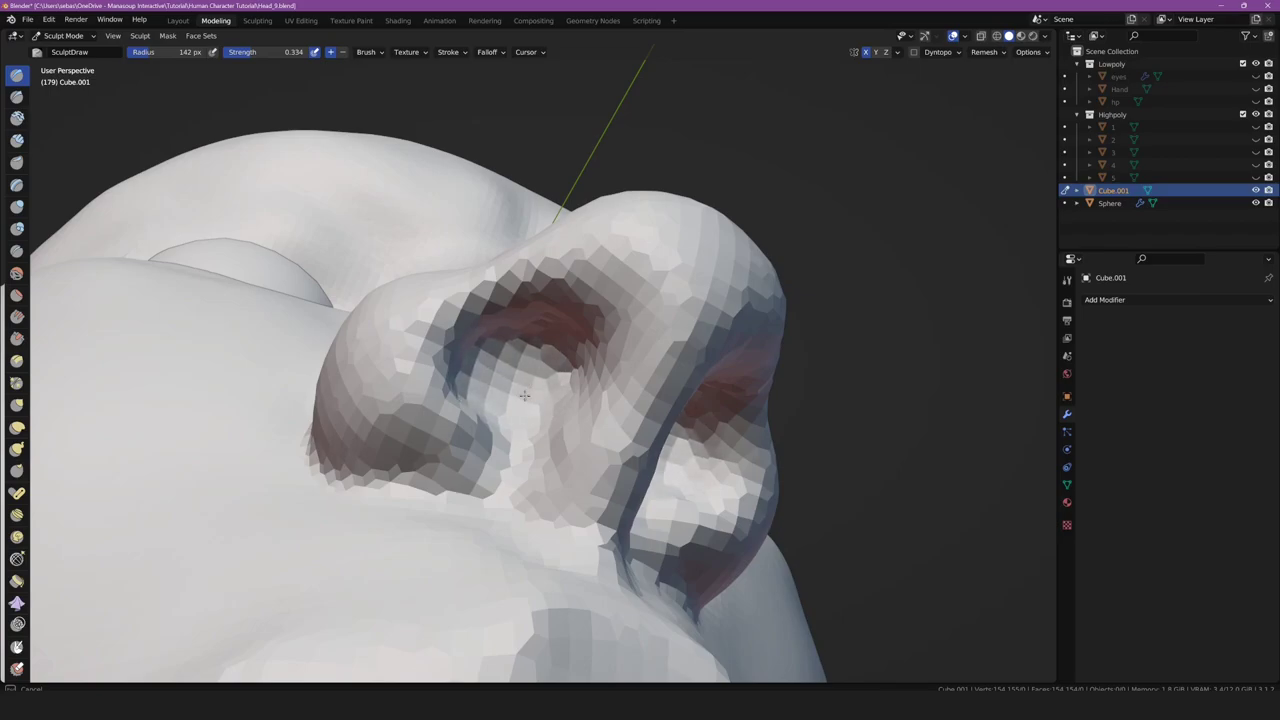
pyautogui.moveTo(524, 396)
pyautogui.mouseDown(button='middle')
pyautogui.moveTo(608, 280)
pyautogui.moveTo(604, 260)
pyautogui.mouseUp(button='middle')
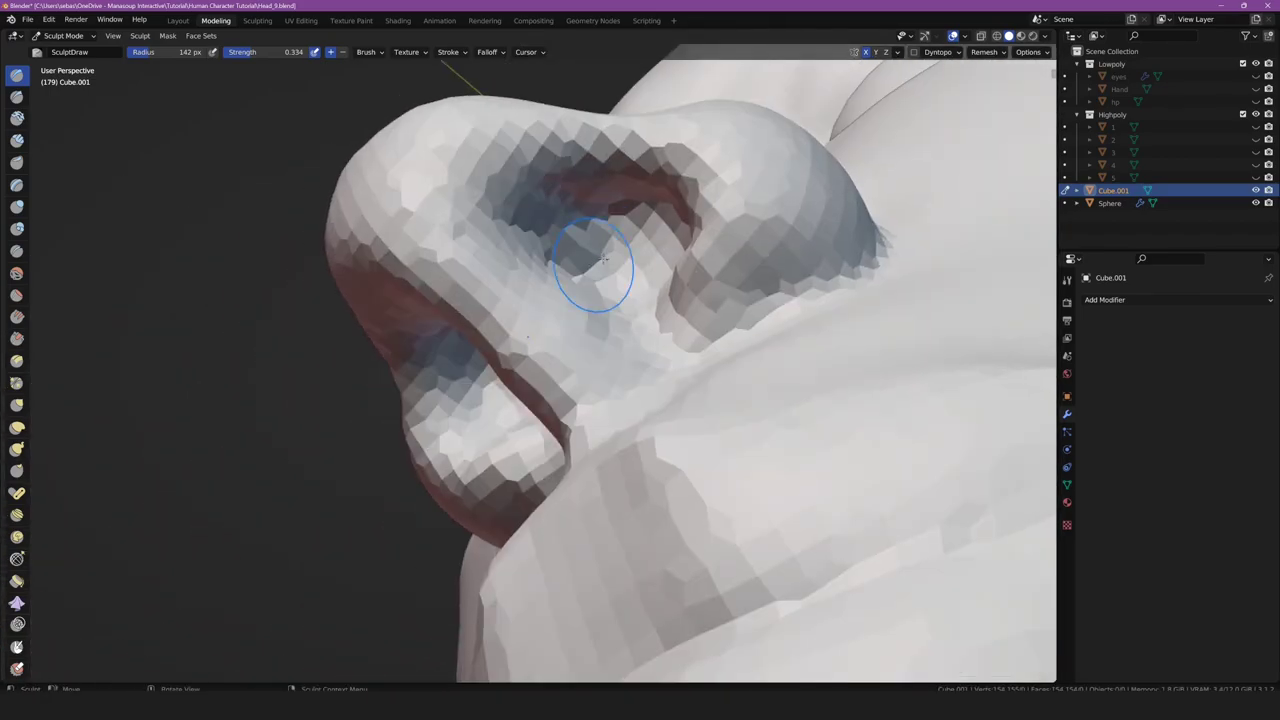
pyautogui.moveTo(604, 259); pyautogui.dragTo(611, 263)
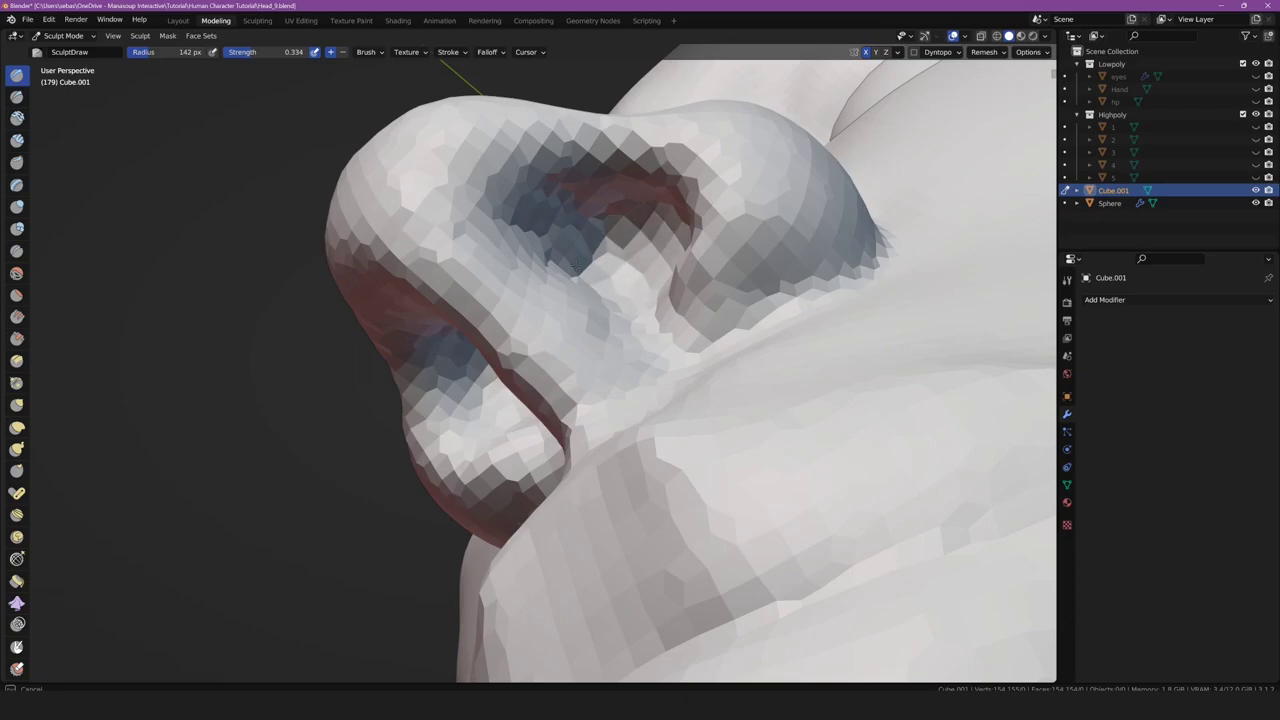
# Pull the nostril rim up and outward with the Grab brush
pyautogui.press('g')
pyautogui.moveTo(749, 309); pyautogui.dragTo(775, 115)
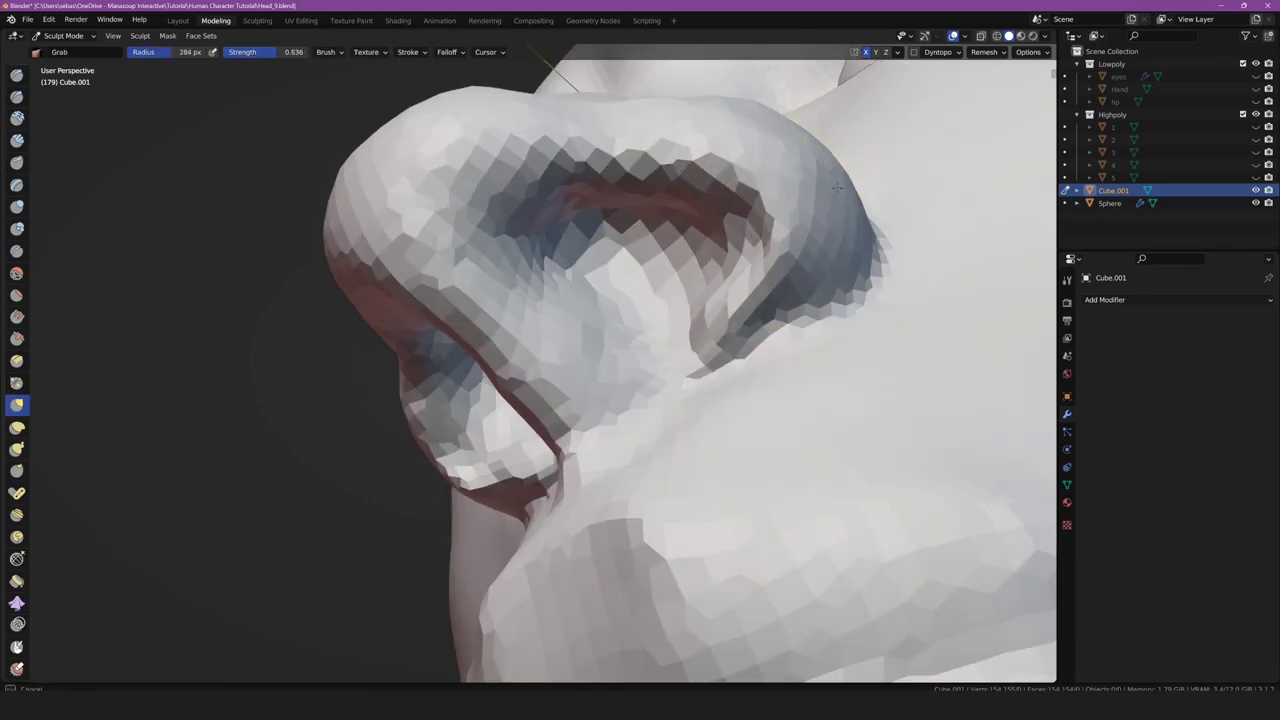
pyautogui.moveTo(836, 186); pyautogui.dragTo(845, 240)
pyautogui.scroll(-8, 680, 286)
pyautogui.moveTo(680, 286)
pyautogui.mouseDown(button='middle')
pyautogui.moveTo(677, 380)
pyautogui.moveTo(508, 350)
pyautogui.mouseUp(button='middle')
pyautogui.scroll(7, 636, 350)
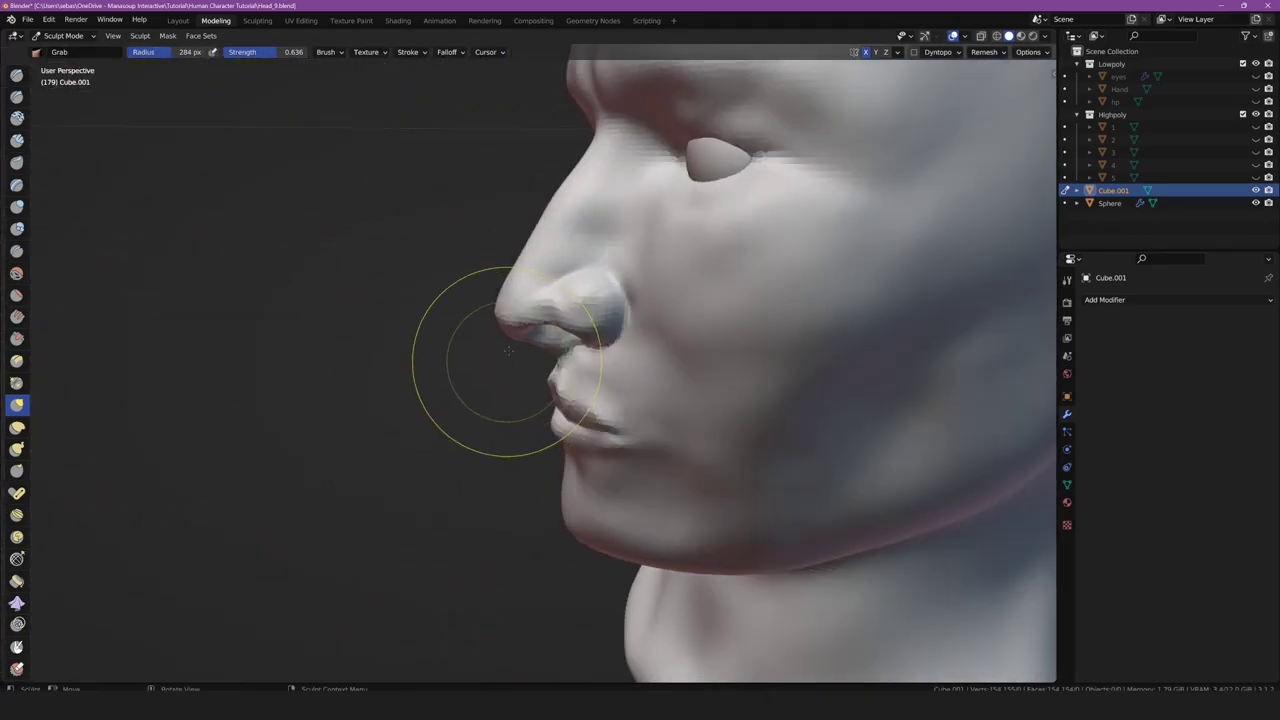
# In front view, Draw-sculpt upper lid ridges and soft creases under both lower lids
pyautogui.press('KP_3')
pyautogui.scroll(-4, 471, 371)
pyautogui.press('KP_1')
pyautogui.scroll(8, 465, 243)
pyautogui.press('x')
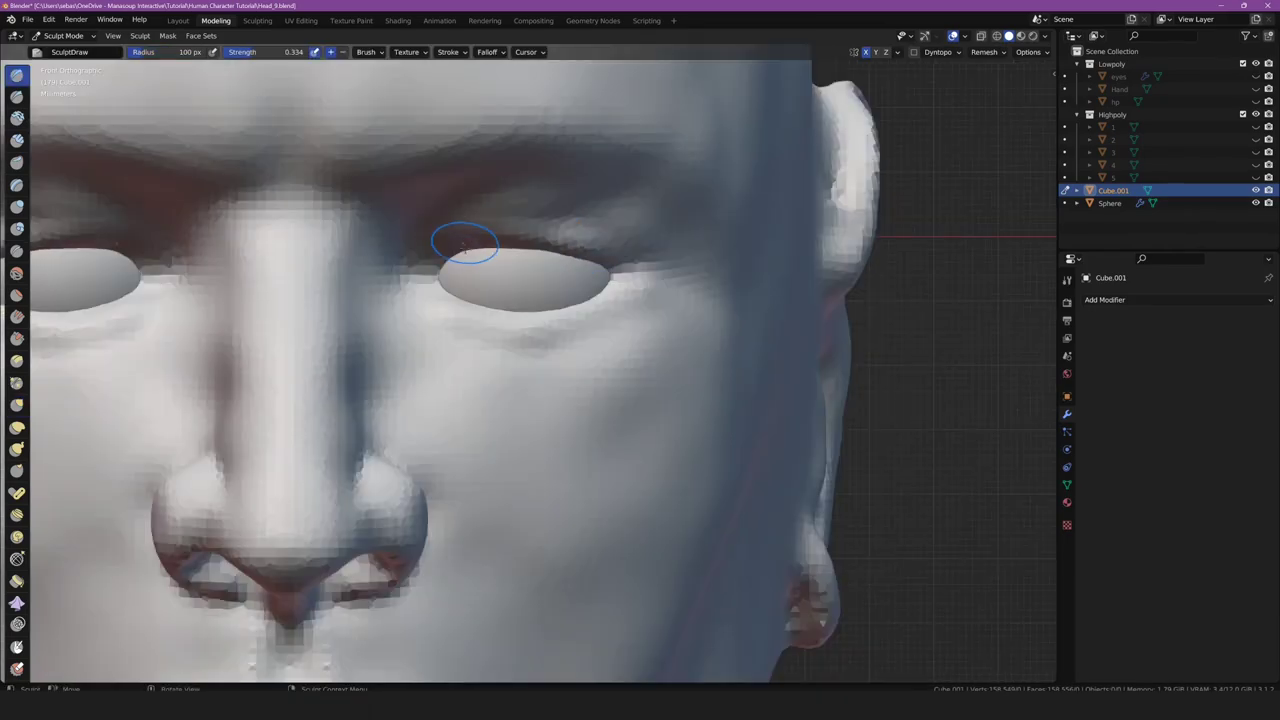
pyautogui.moveTo(465, 243)
pyautogui.mouseDown()
pyautogui.moveTo(414, 268)
pyautogui.moveTo(637, 258)
pyautogui.moveTo(415, 260)
pyautogui.moveTo(651, 273)
pyautogui.moveTo(620, 250)
pyautogui.moveTo(615, 280)
pyautogui.moveTo(674, 286)
pyautogui.mouseUp()
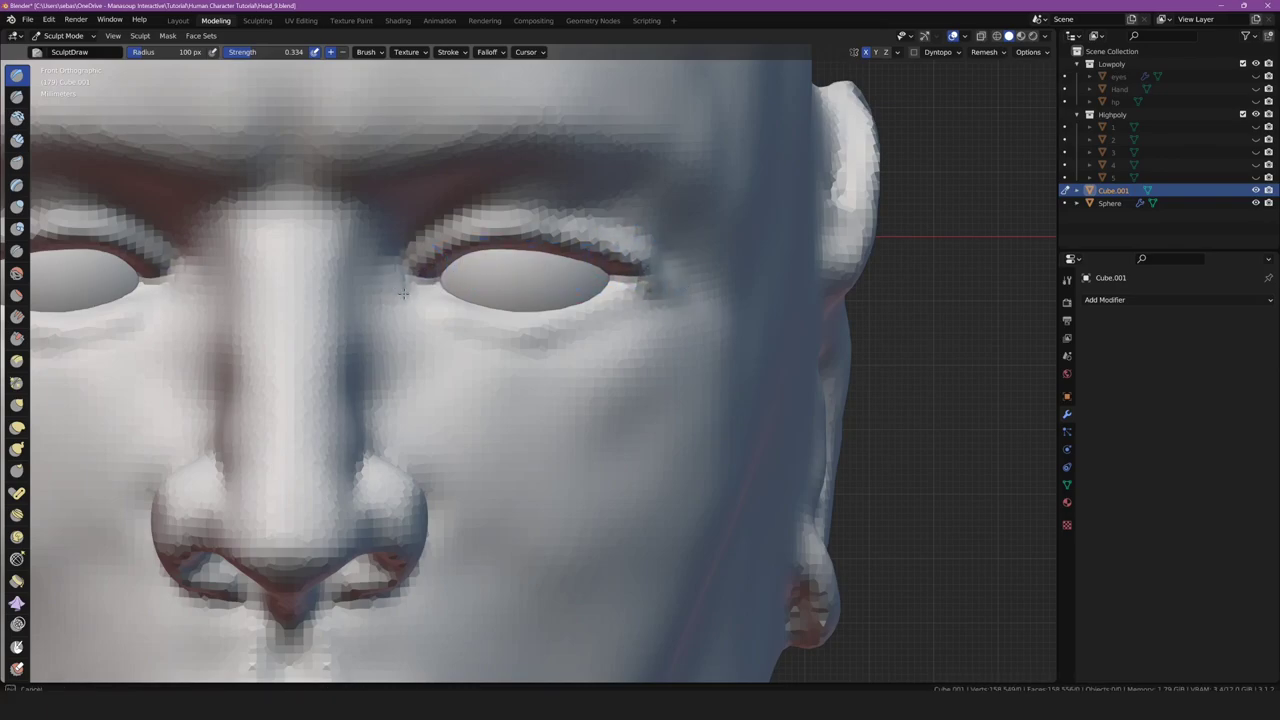
pyautogui.moveTo(385, 285); pyautogui.dragTo(614, 334)
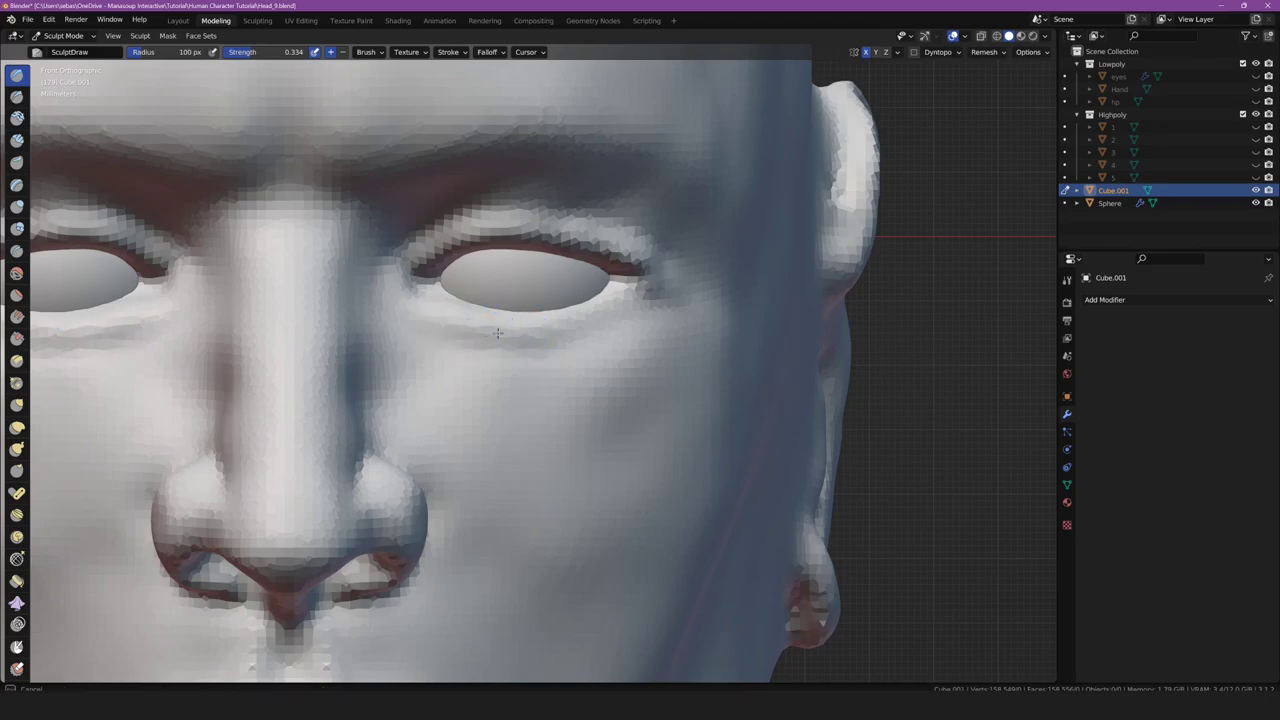
pyautogui.moveTo(429, 329)
pyautogui.mouseDown()
pyautogui.moveTo(586, 371)
pyautogui.moveTo(622, 263)
pyautogui.moveTo(667, 334)
pyautogui.moveTo(461, 367)
pyautogui.mouseUp()
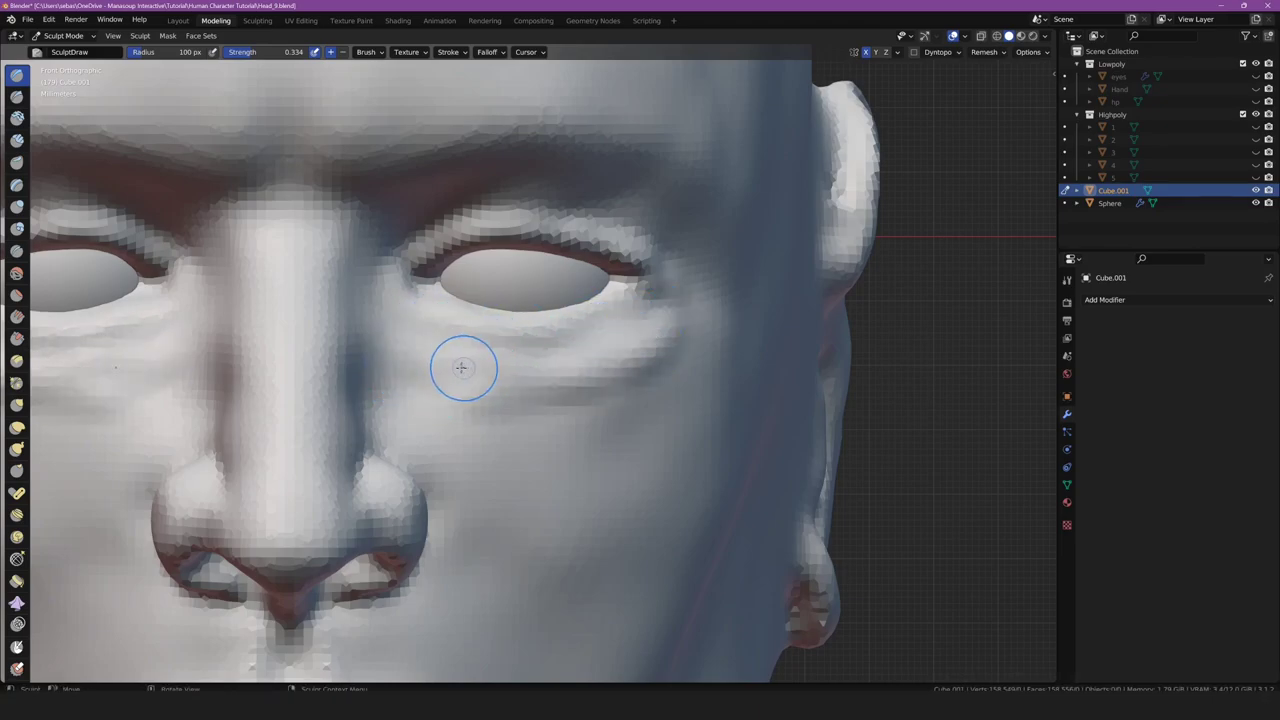
# Enlarge the brush to 349 px, build up the cheek and deepen the upper eyelid fold
pyautogui.press('f')
pyautogui.click(568, 385)
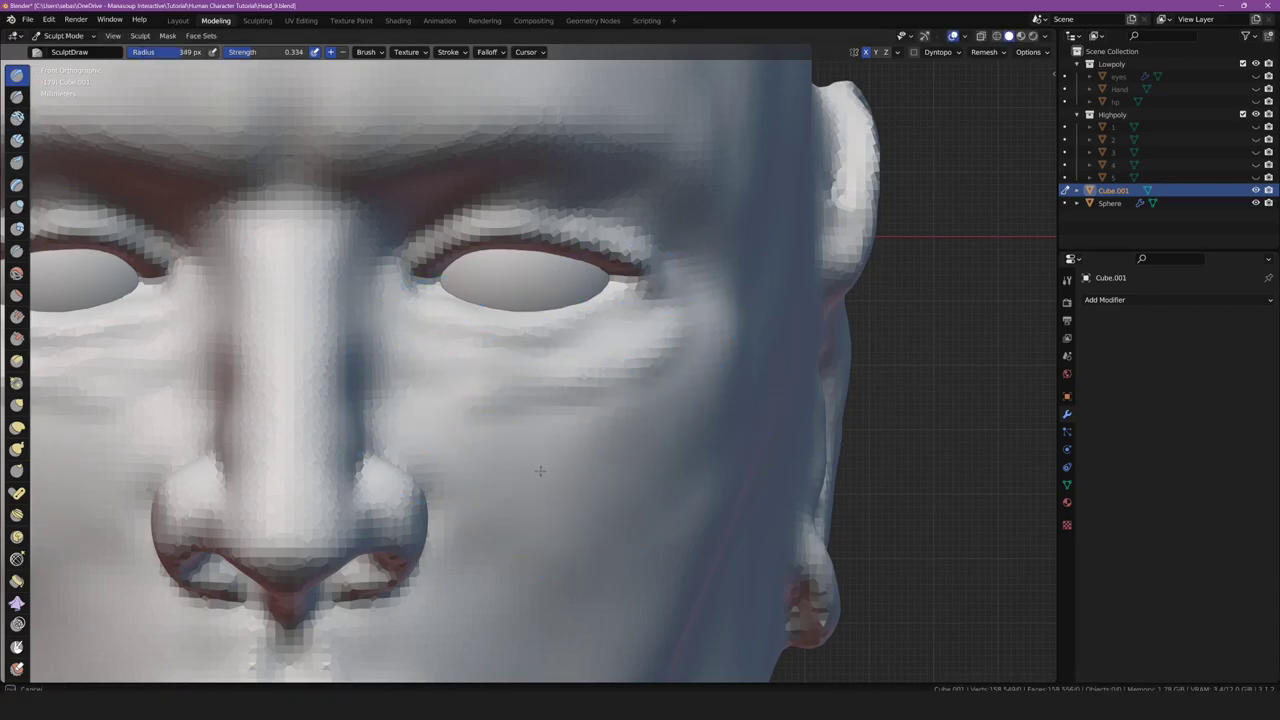
pyautogui.moveTo(616, 485); pyautogui.dragTo(586, 551)
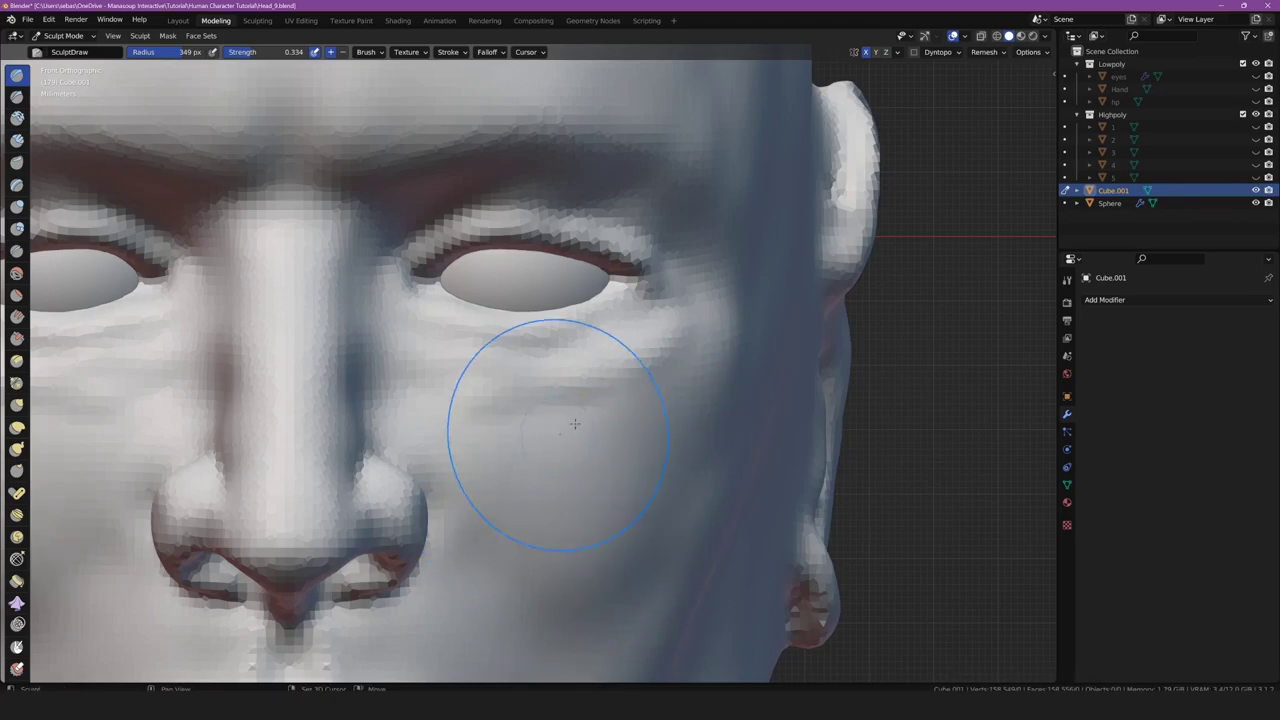
pyautogui.moveTo(449, 286); pyautogui.dragTo(477, 234)
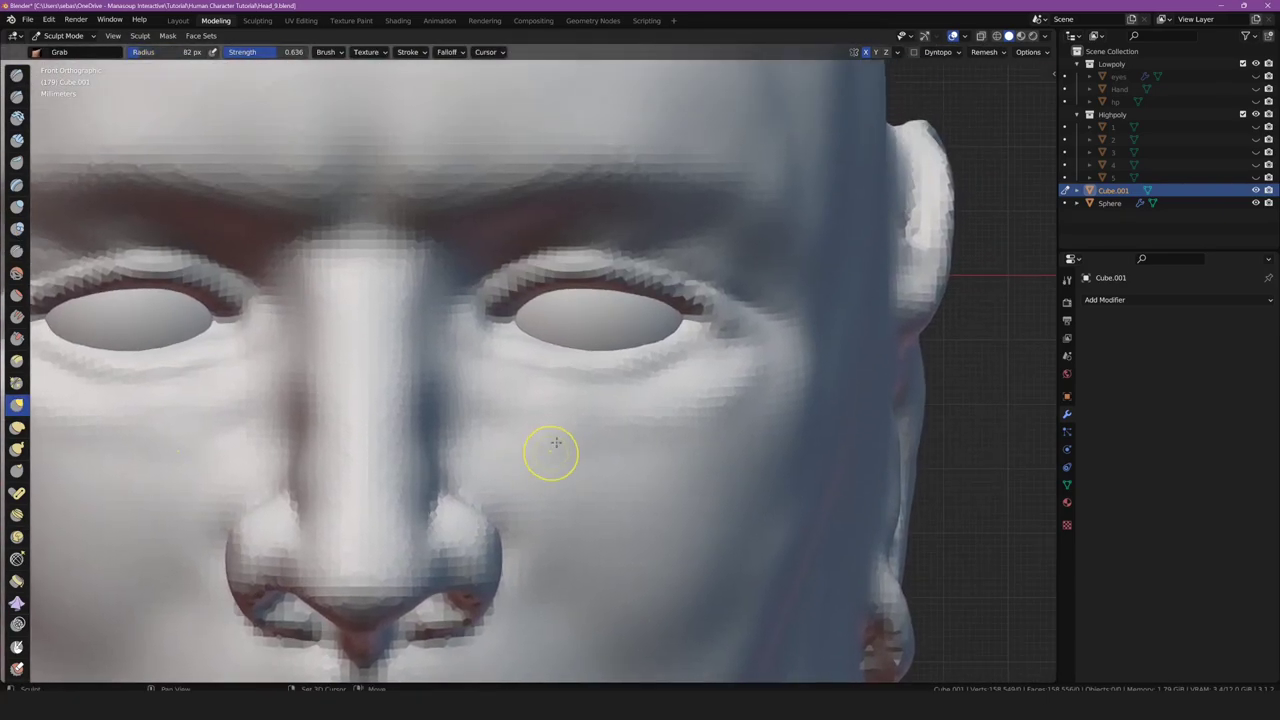
# Grab-shape both upper lids, add ridges along the ear's upper rim, and round the earlobe
pyautogui.press('f')
pyautogui.moveTo(594, 294); pyautogui.dragTo(528, 295)
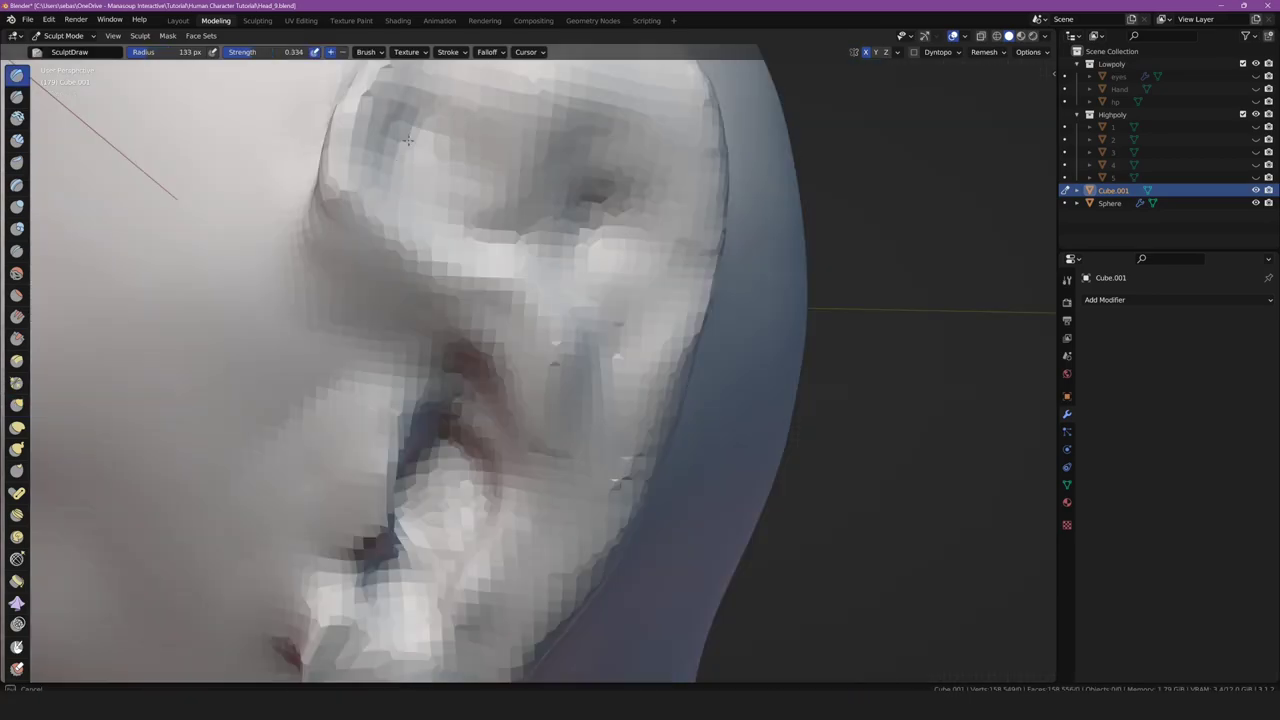
pyautogui.moveTo(443, 129); pyautogui.dragTo(413, 231, button='middle')
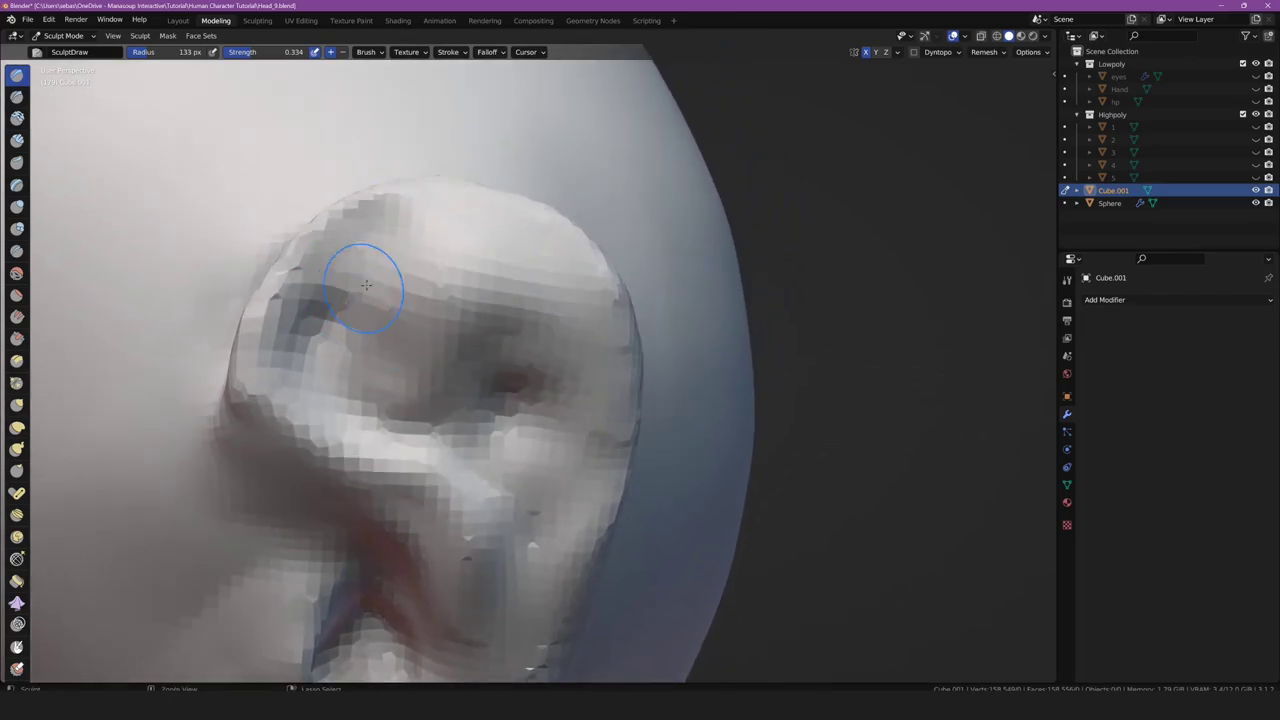
pyautogui.moveTo(413, 231)
pyautogui.mouseDown()
pyautogui.moveTo(346, 248)
pyautogui.moveTo(561, 317)
pyautogui.moveTo(580, 440)
pyautogui.mouseUp()
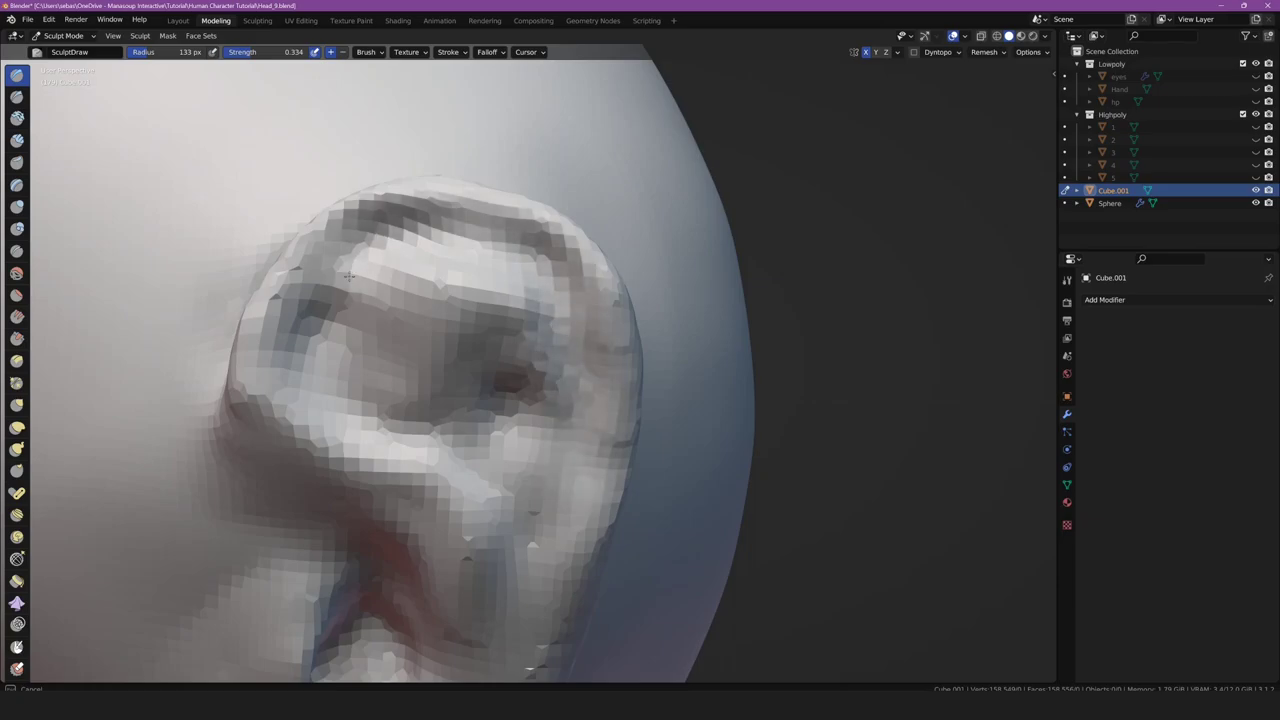
pyautogui.moveTo(360, 240); pyautogui.dragTo(509, 276)
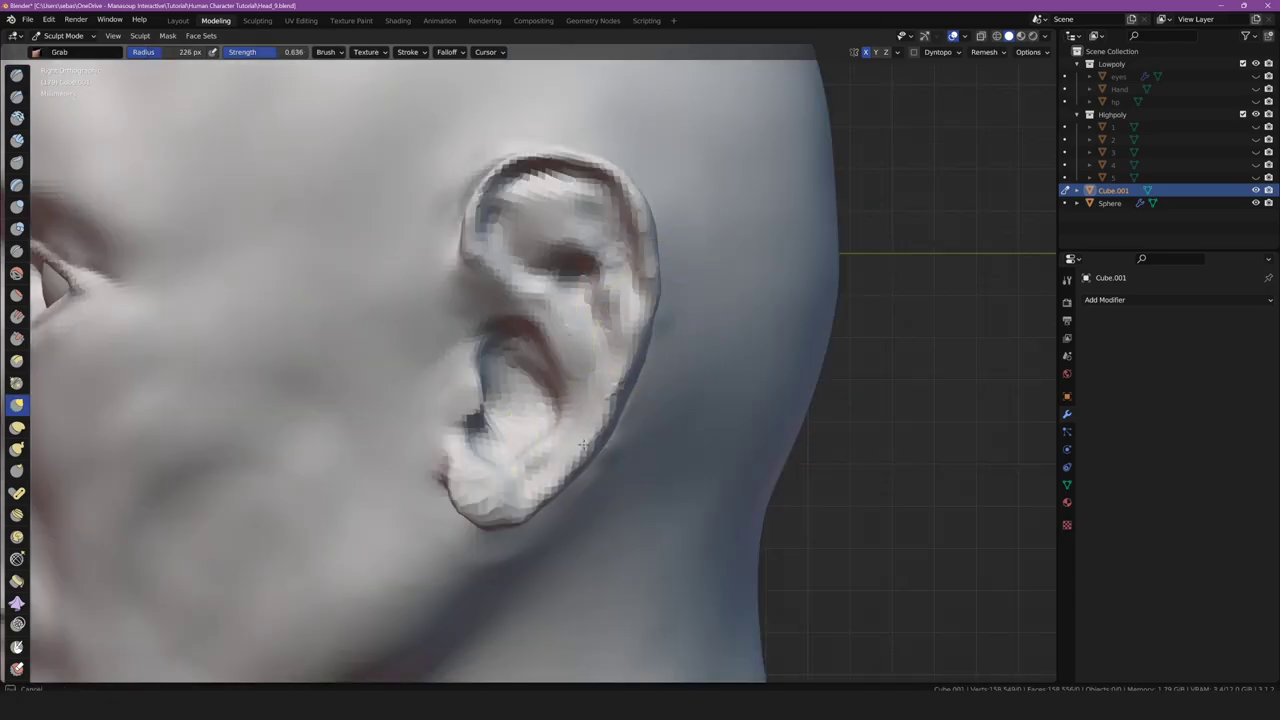
pyautogui.moveTo(546, 500)
pyautogui.mouseDown()
pyautogui.moveTo(486, 529)
pyautogui.moveTo(471, 492)
pyautogui.mouseUp()
# Pull the nose bridge side upward, then lift the nose tip and nostril in profile
pyautogui.press('KP_1')
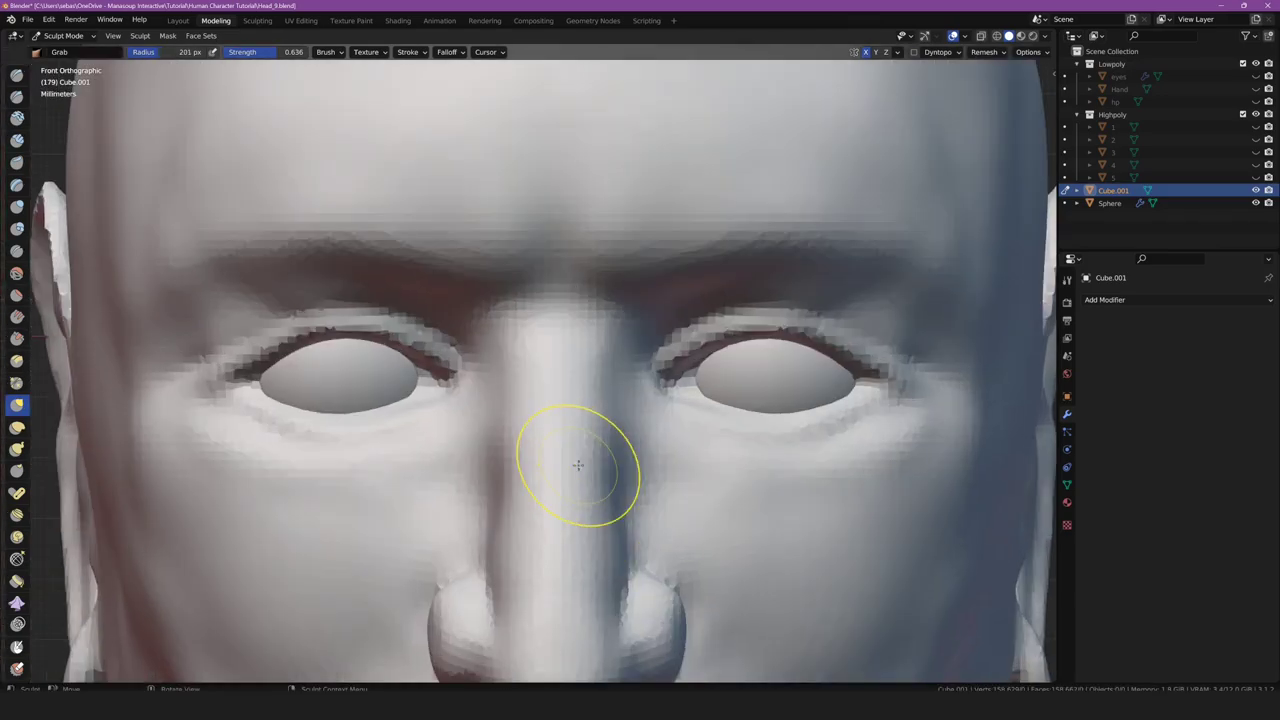
pyautogui.moveTo(610, 456)
pyautogui.mouseDown()
pyautogui.moveTo(597, 349)
pyautogui.moveTo(600, 400)
pyautogui.moveTo(686, 486)
pyautogui.moveTo(600, 505)
pyautogui.mouseUp()
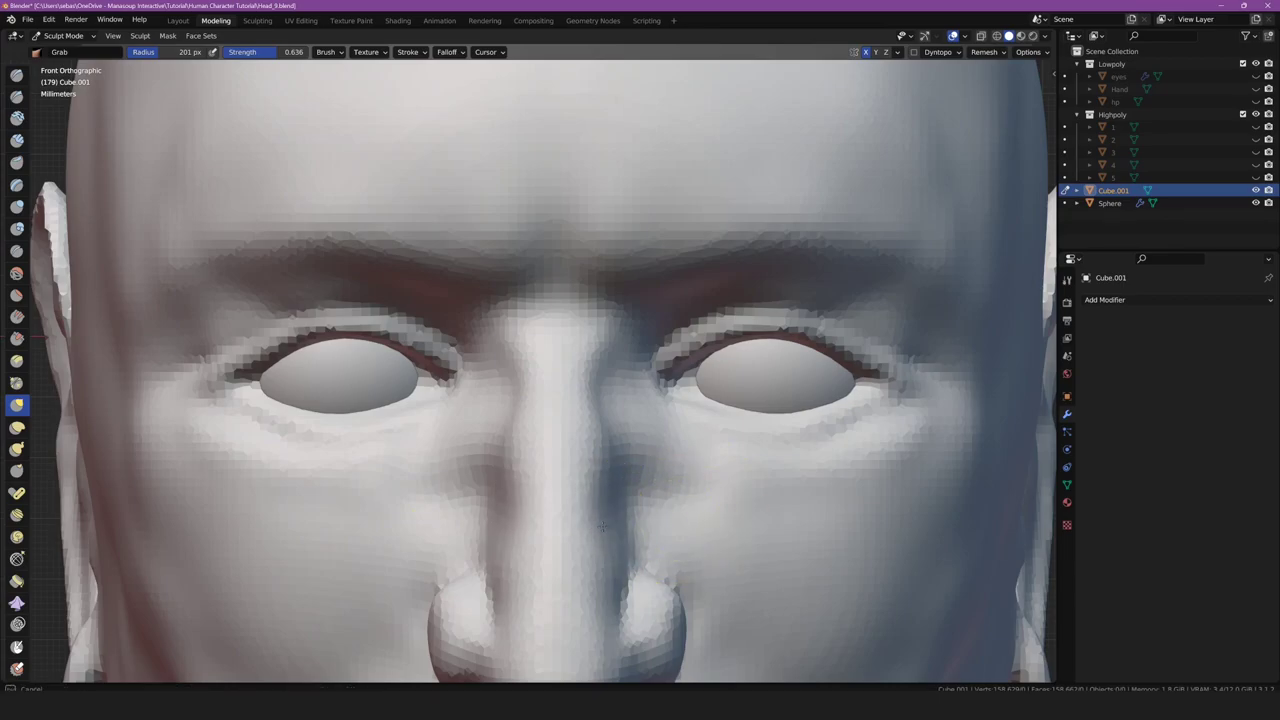
pyautogui.press('KP_3')
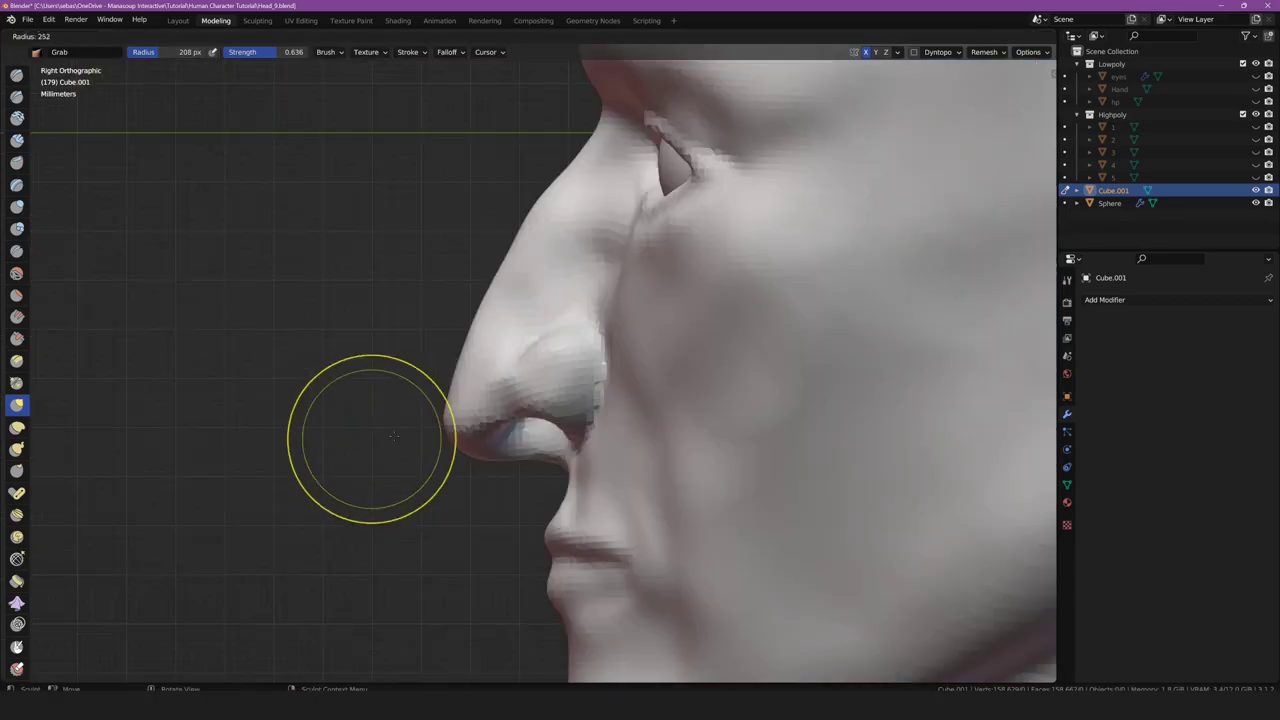
pyautogui.press('f')
pyautogui.moveTo(445, 430)
pyautogui.mouseDown()
pyautogui.moveTo(485, 390)
pyautogui.moveTo(540, 224)
pyautogui.moveTo(495, 289)
pyautogui.mouseUp()
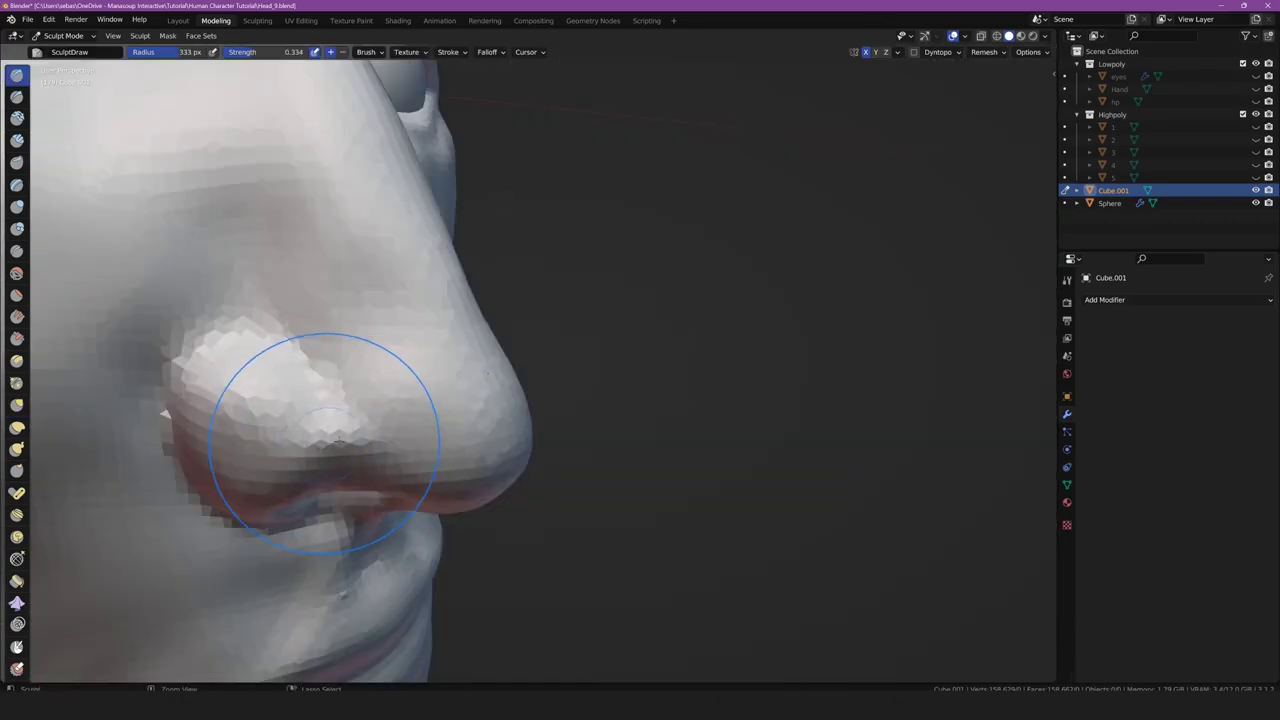
# Build up the surface around the nostril wing with the Draw brush
pyautogui.moveTo(316, 404); pyautogui.dragTo(335, 392)
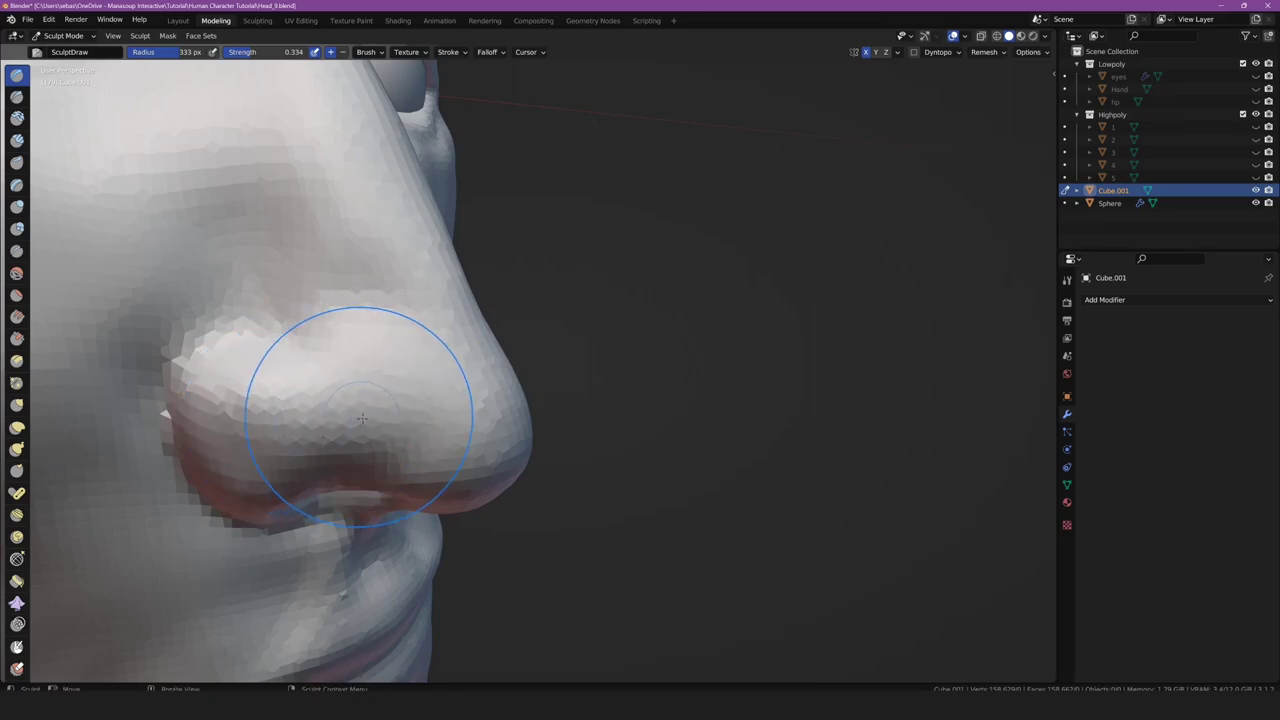
pyautogui.moveTo(345, 375)
pyautogui.mouseDown(button='middle')
pyautogui.moveTo(305, 399)
pyautogui.moveTo(349, 440)
pyautogui.moveTo(229, 223)
pyautogui.mouseUp(button='middle')
pyautogui.scroll(-5, 305, 399)
pyautogui.scroll(6, 349, 416)
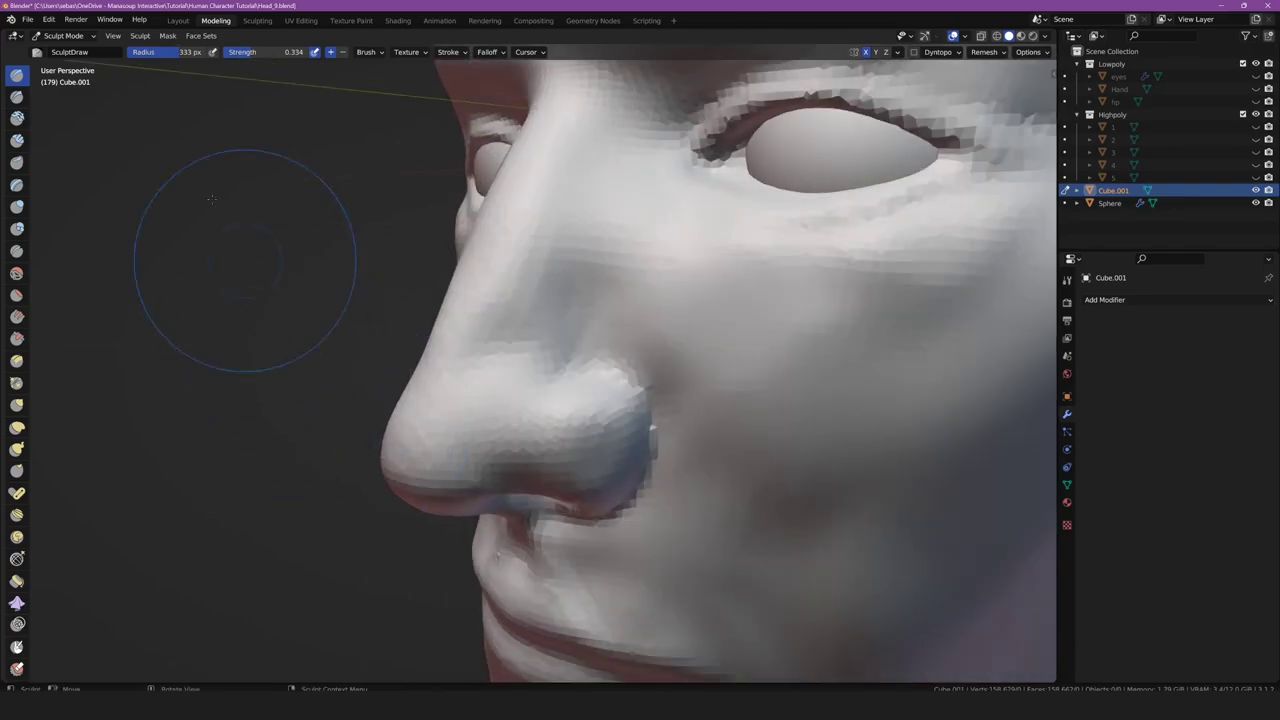
# In front view, Grab-adjust the temple and reshape both brows symmetrically
pyautogui.press('KP_1')
pyautogui.press('g')
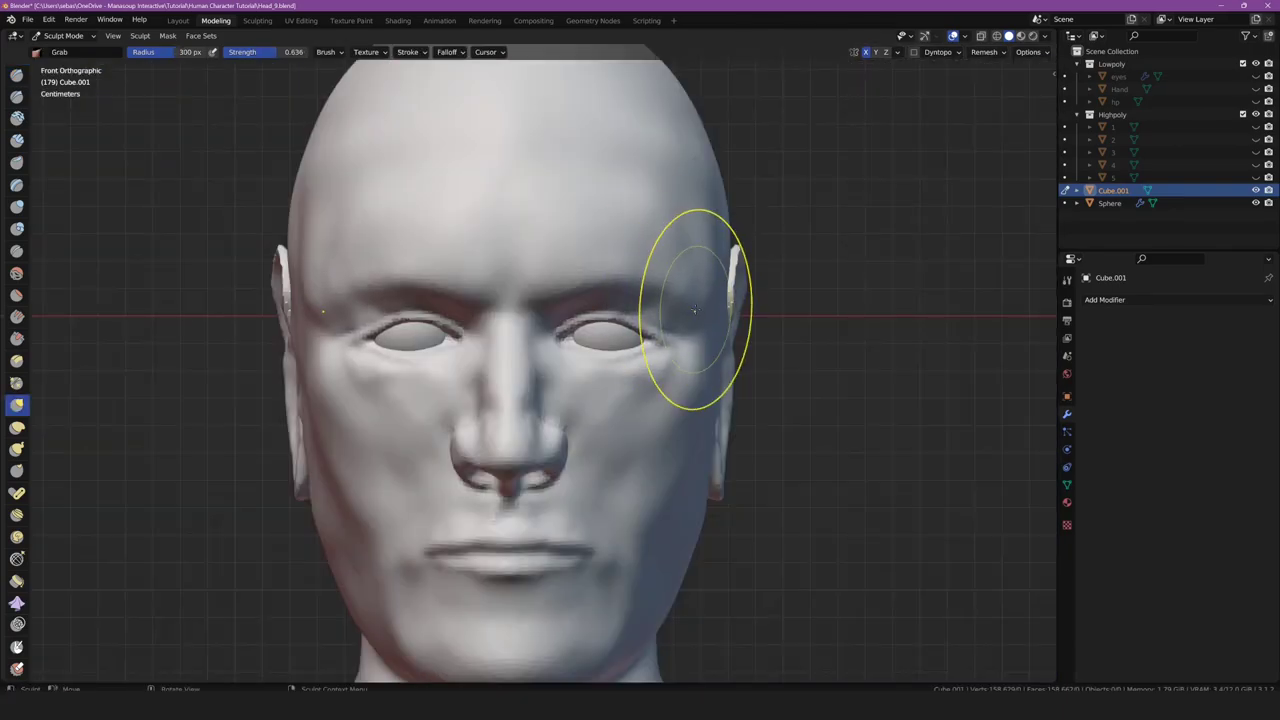
pyautogui.moveTo(700, 300); pyautogui.dragTo(703, 309)
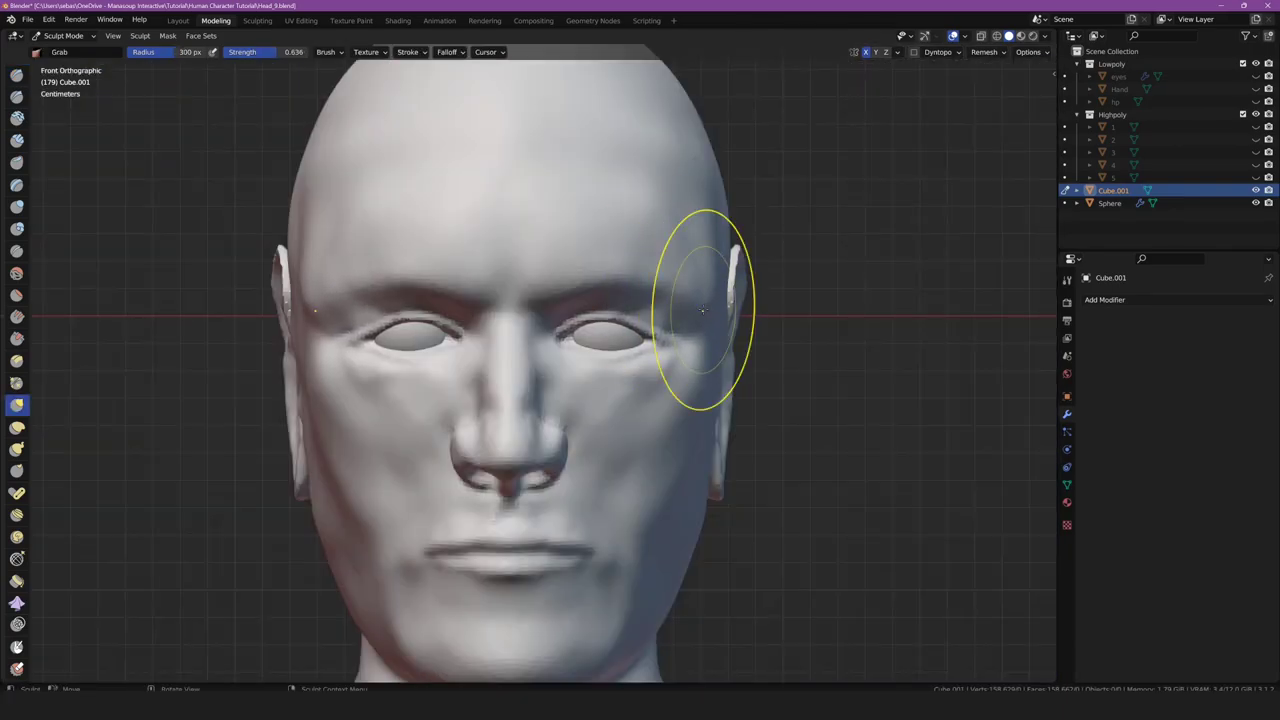
pyautogui.scroll(2, 640, 355)
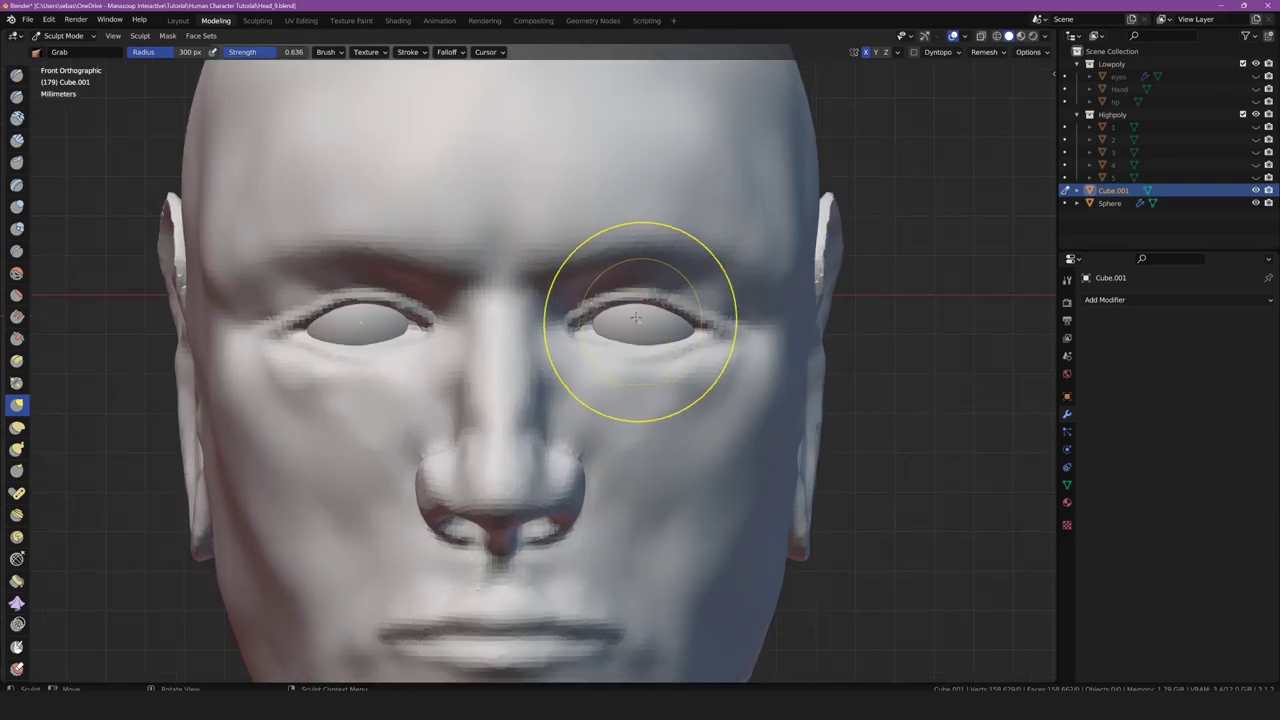
pyautogui.moveTo(594, 277); pyautogui.dragTo(580, 252)
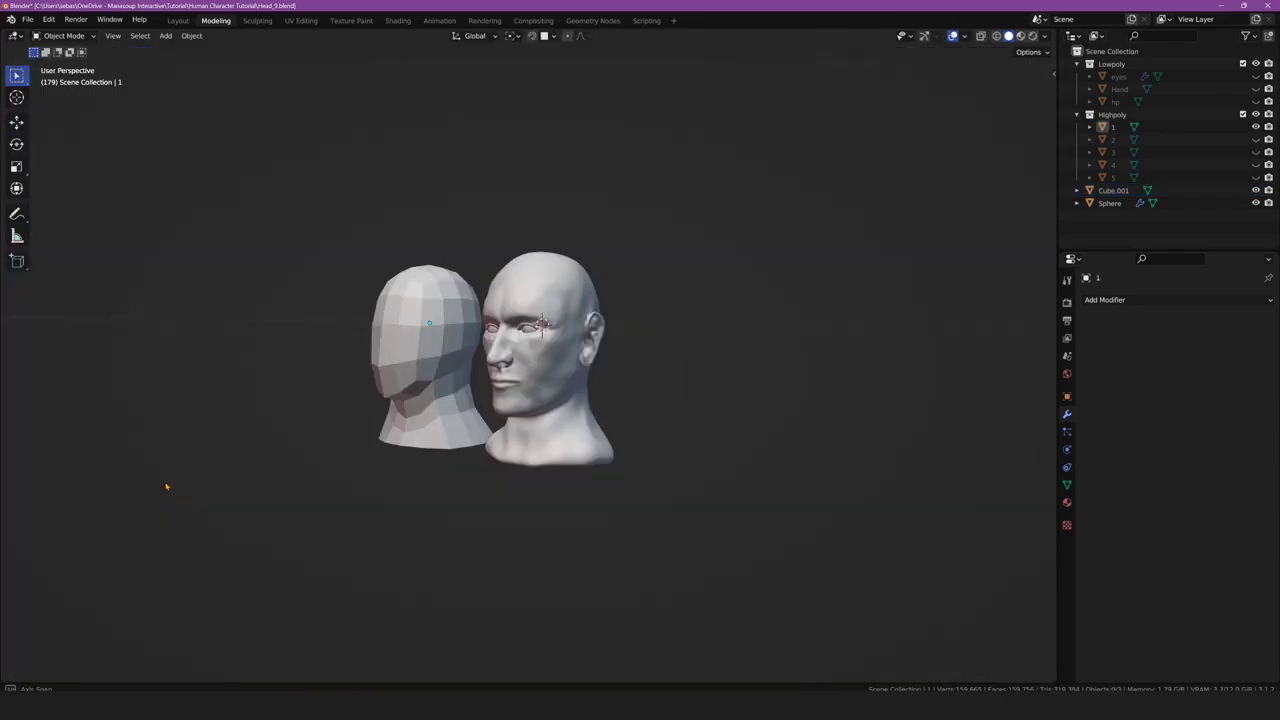
pyautogui.moveTo(166, 491)
pyautogui.mouseDown(button='middle')
pyautogui.moveTo(295, 487)
pyautogui.moveTo(171, 494)
pyautogui.mouseUp(button='middle')
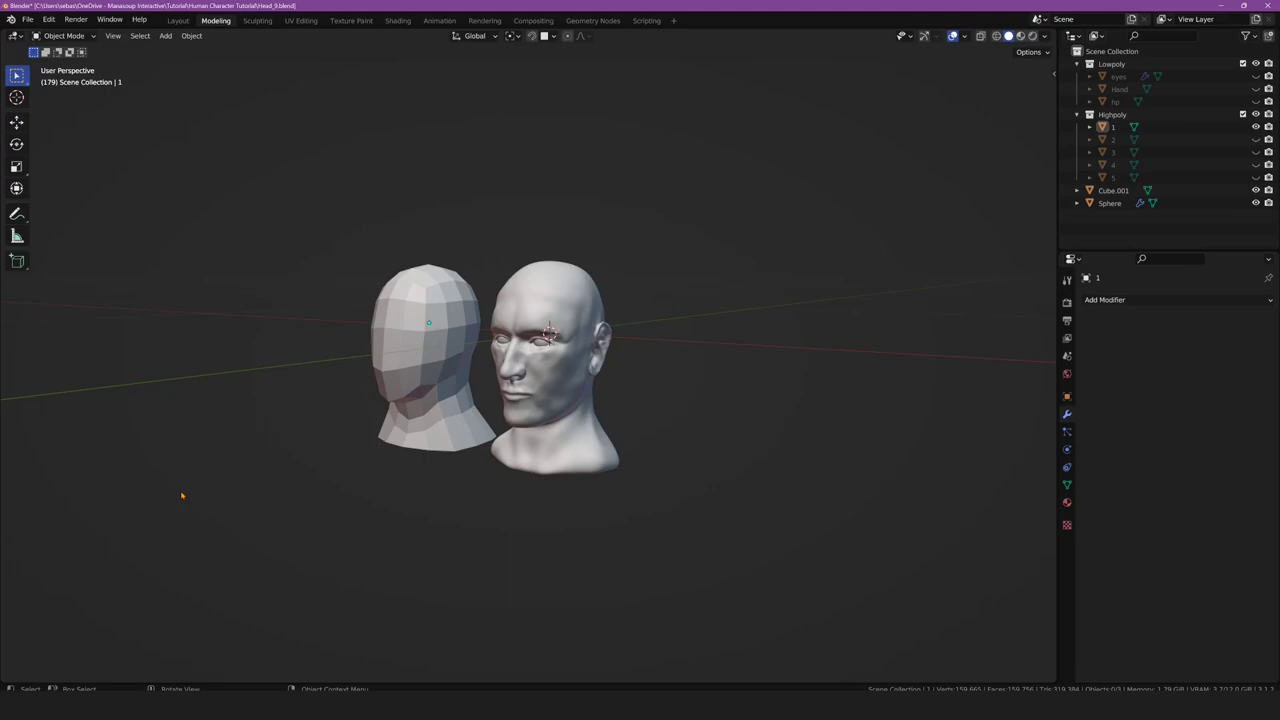
# Orbit around both heads and select the sculpted high-poly head Cube.001
pyautogui.scroll(1, 467, 505)
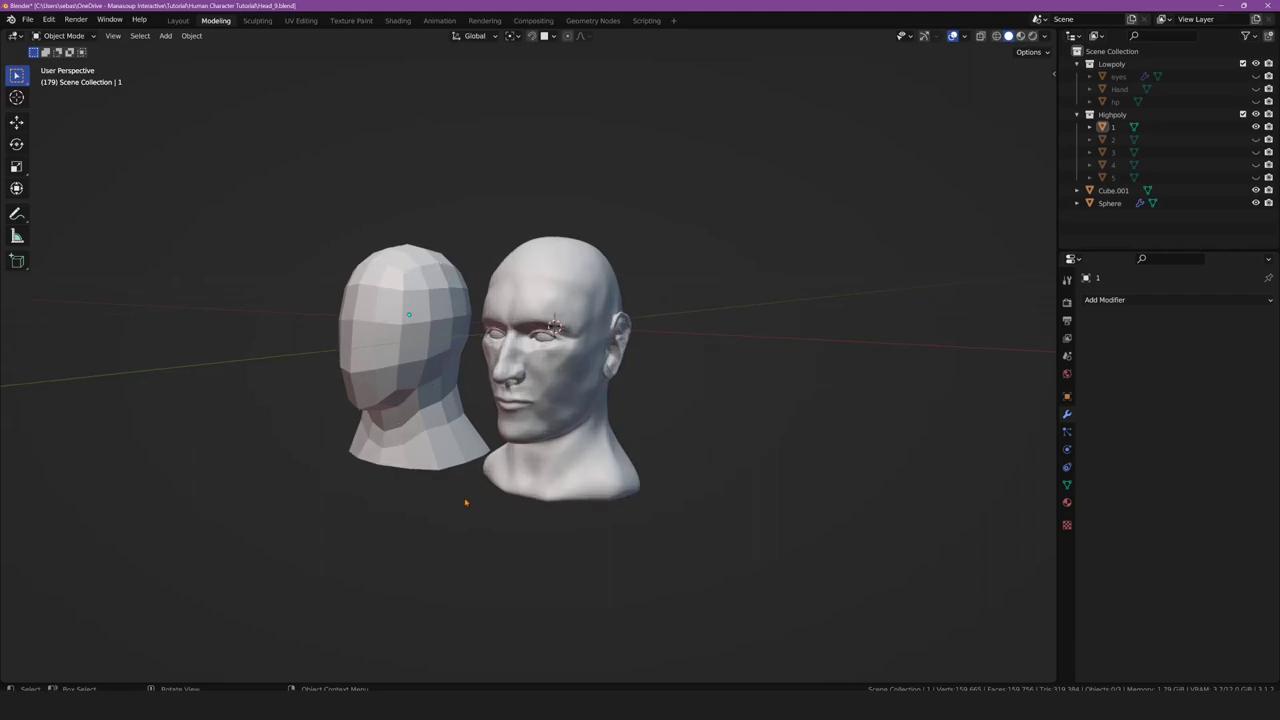
pyautogui.scroll(2, 467, 505)
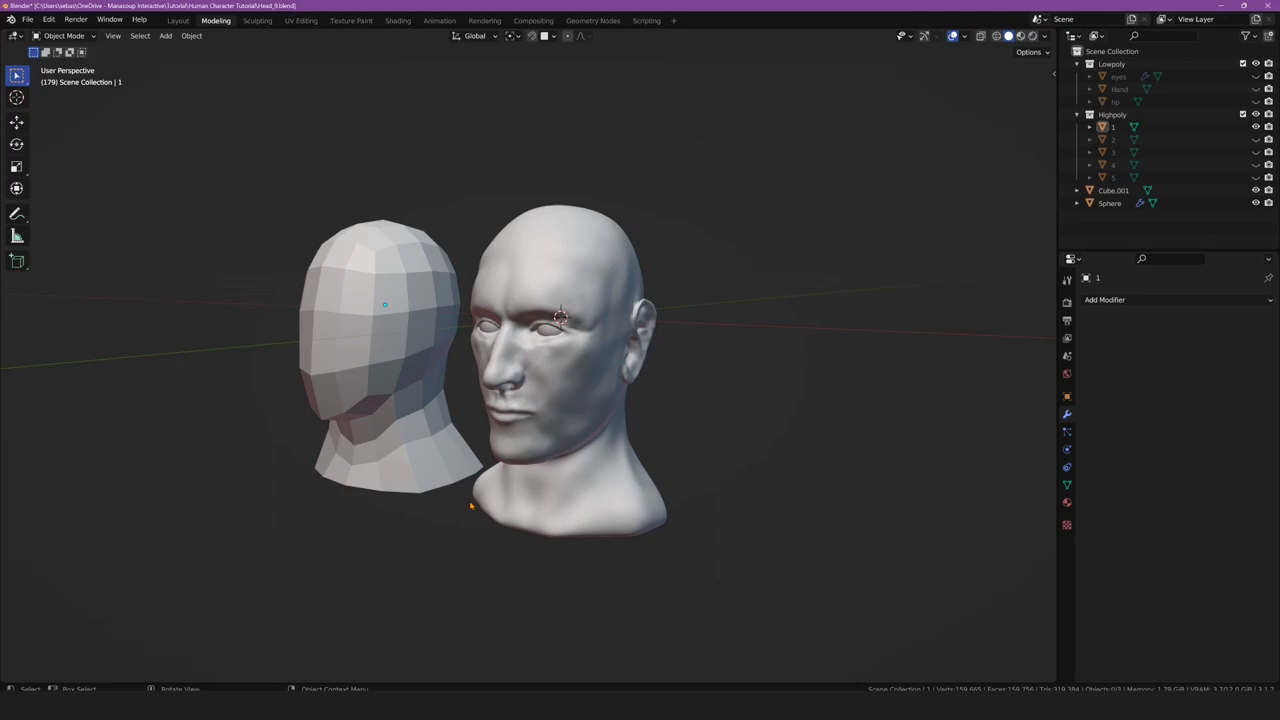
pyautogui.moveTo(219, 485); pyautogui.dragTo(262, 490, button='middle')
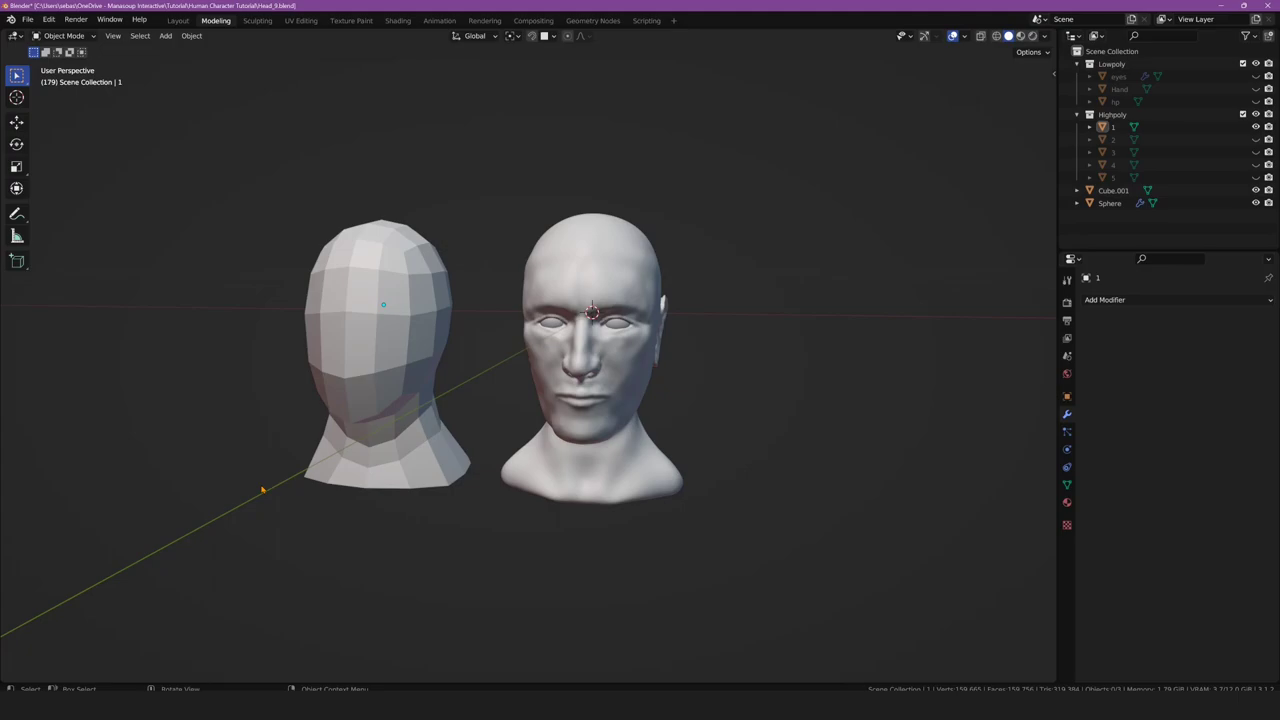
pyautogui.moveTo(283, 447); pyautogui.dragTo(366, 466, button='middle')
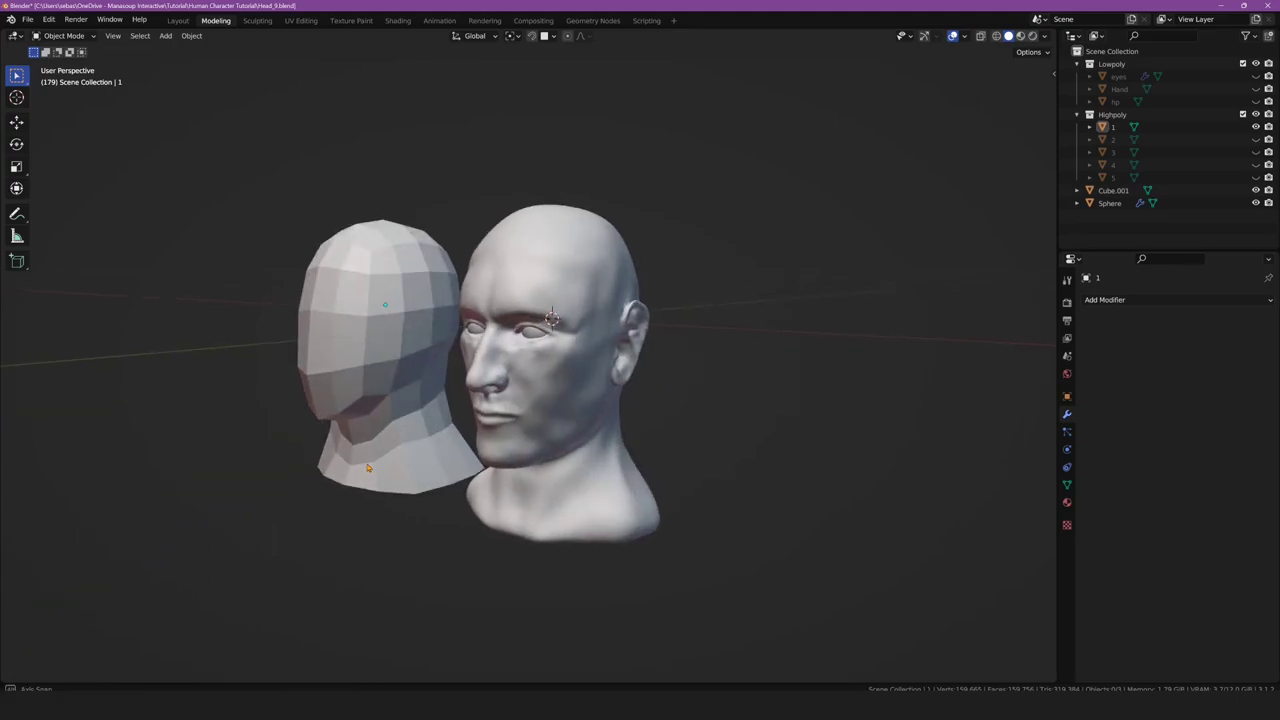
pyautogui.click(600, 421)
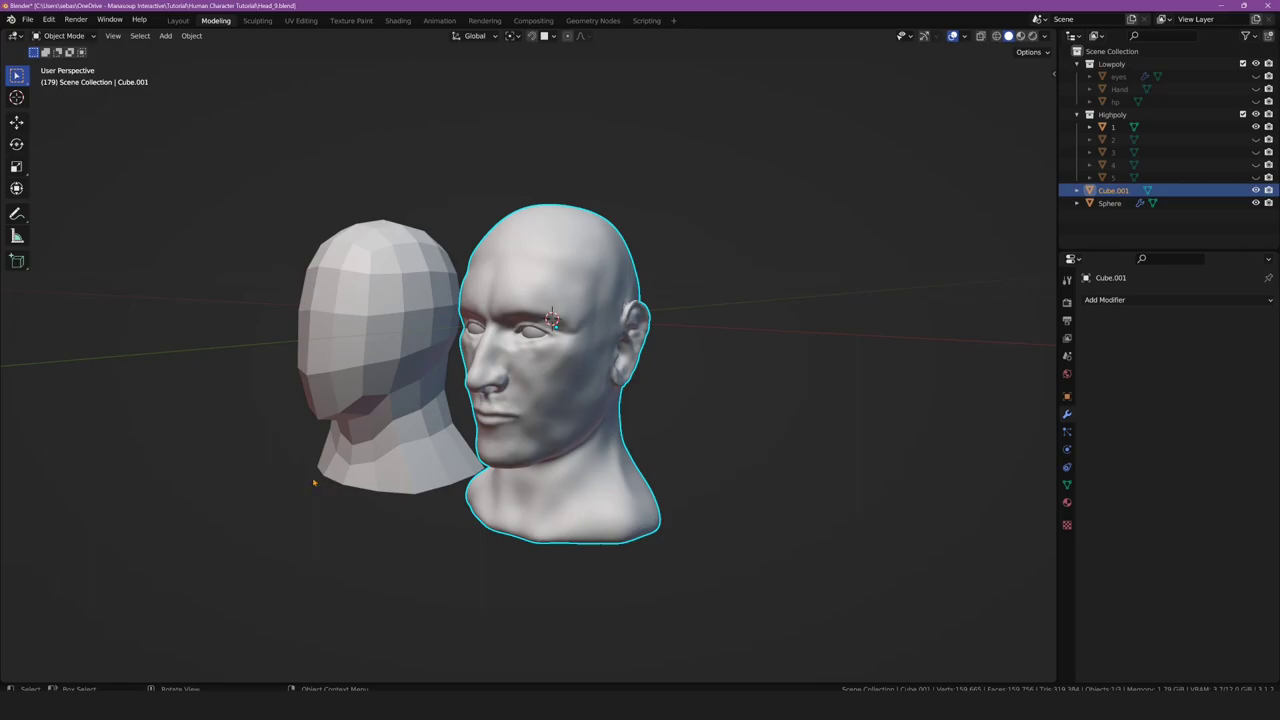
pyautogui.moveTo(260, 491)
pyautogui.mouseDown(button='middle')
pyautogui.moveTo(375, 490)
pyautogui.moveTo(268, 483)
pyautogui.mouseUp(button='middle')
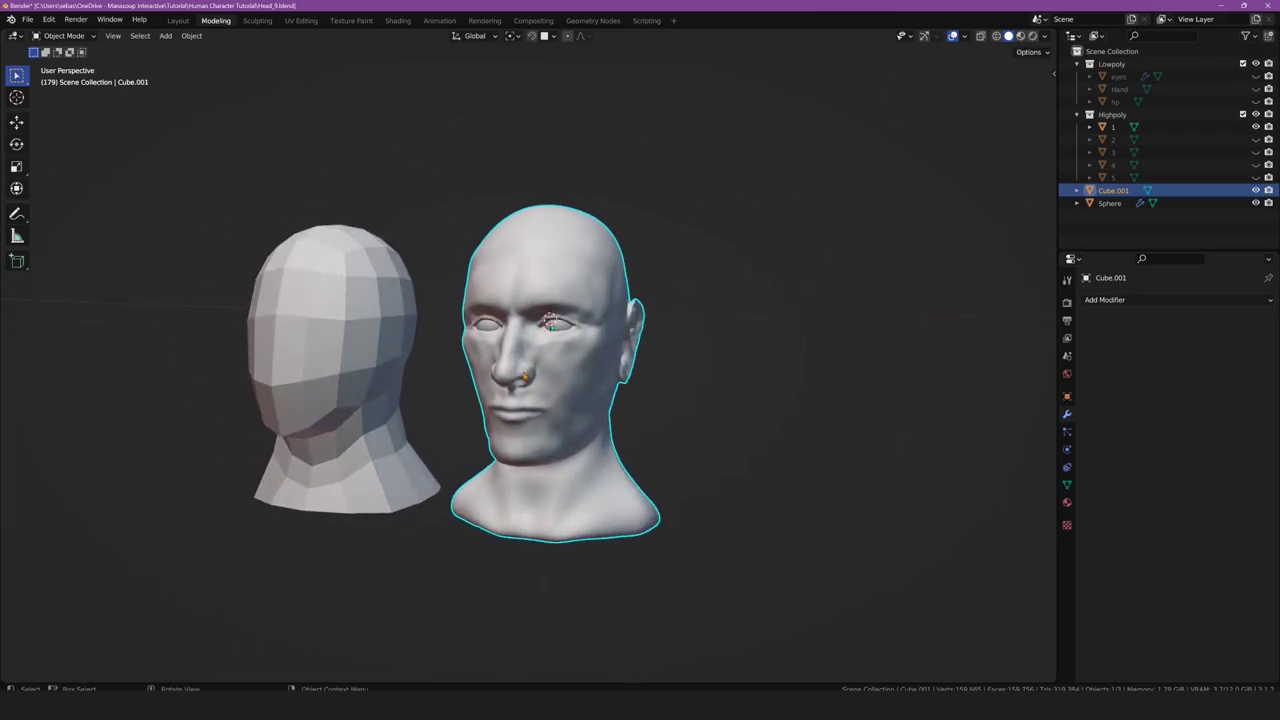
pyautogui.moveTo(516, 441); pyautogui.dragTo(505, 443, button='middle')
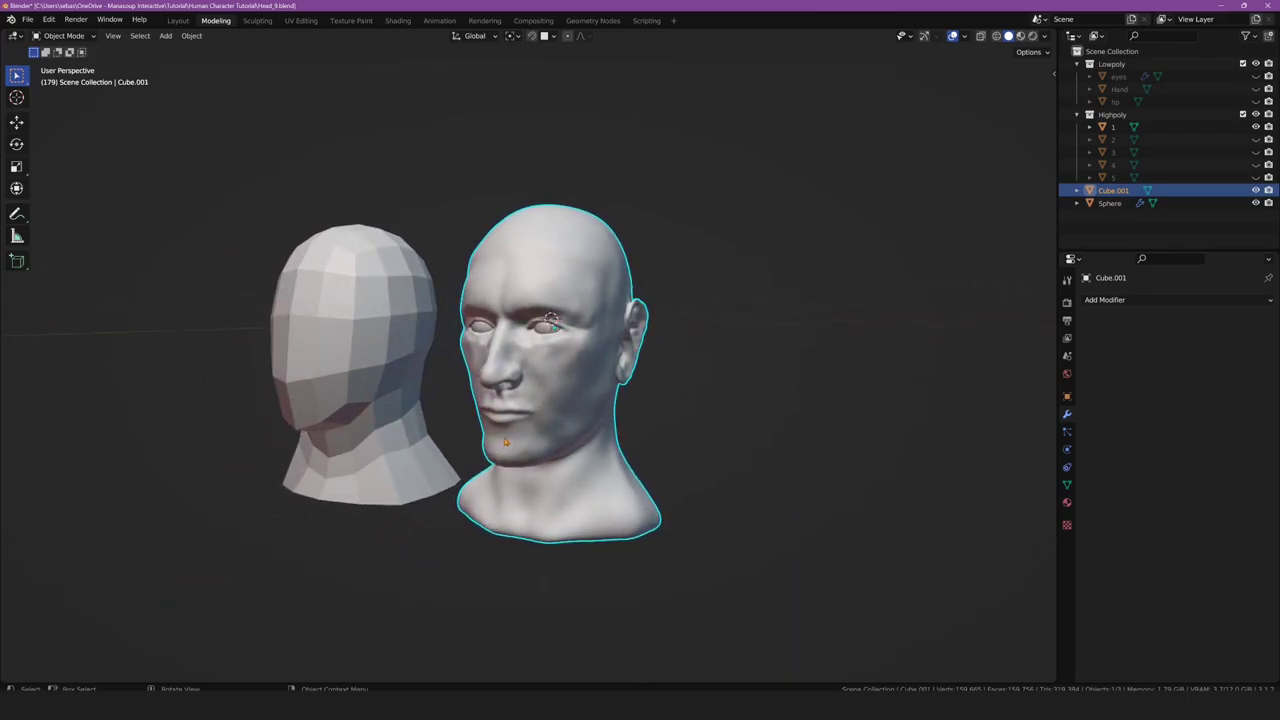